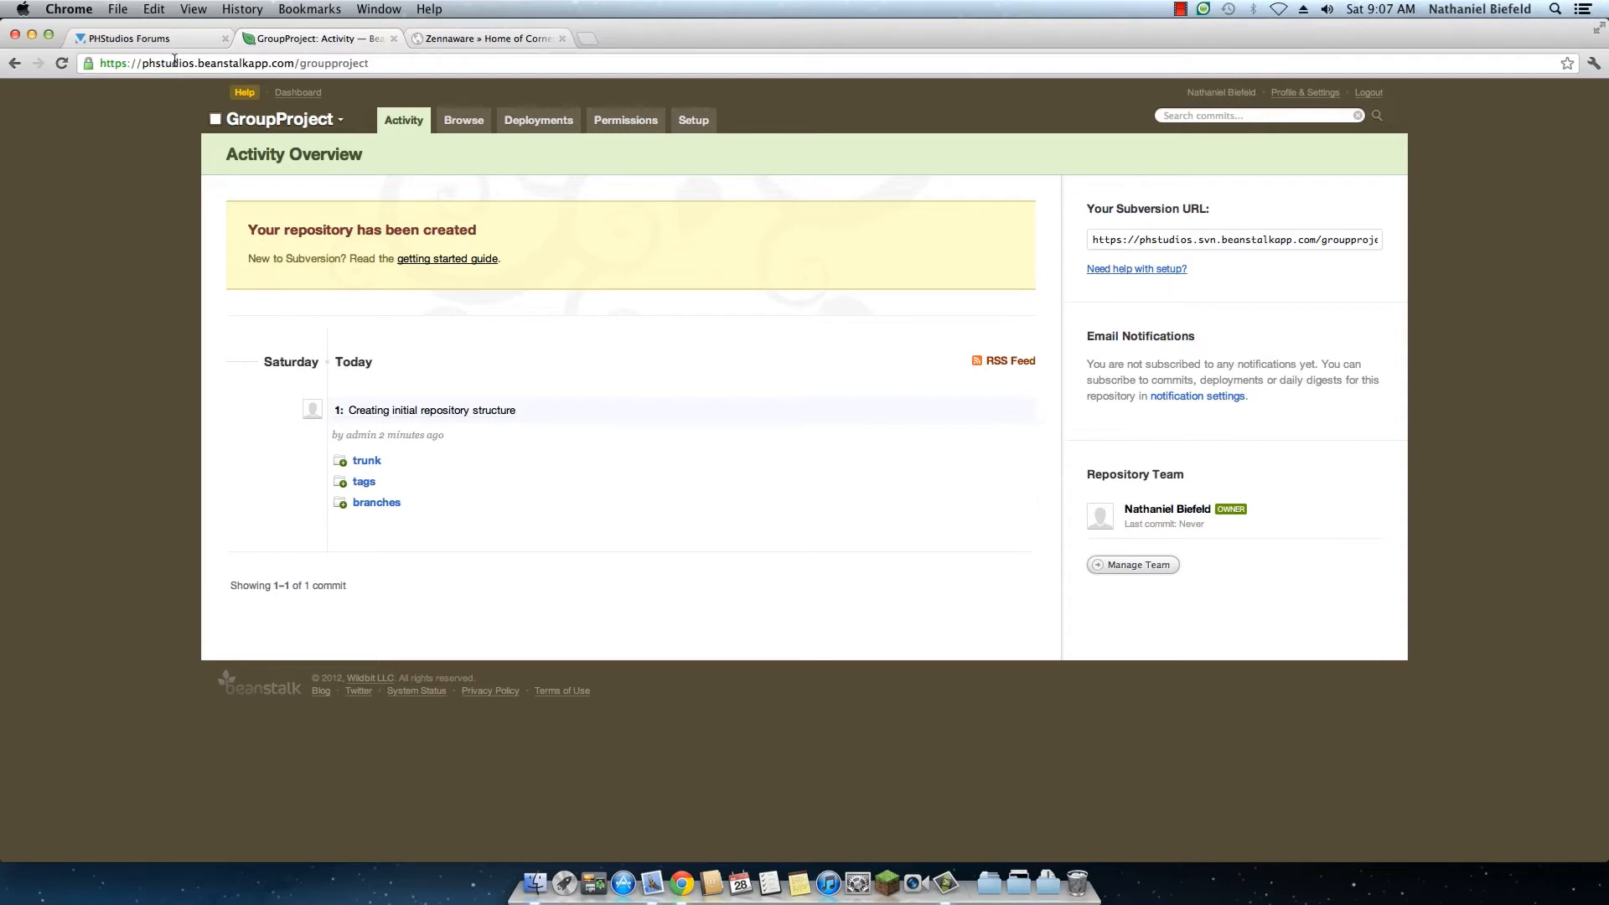
drag(198, 66, 293, 63)
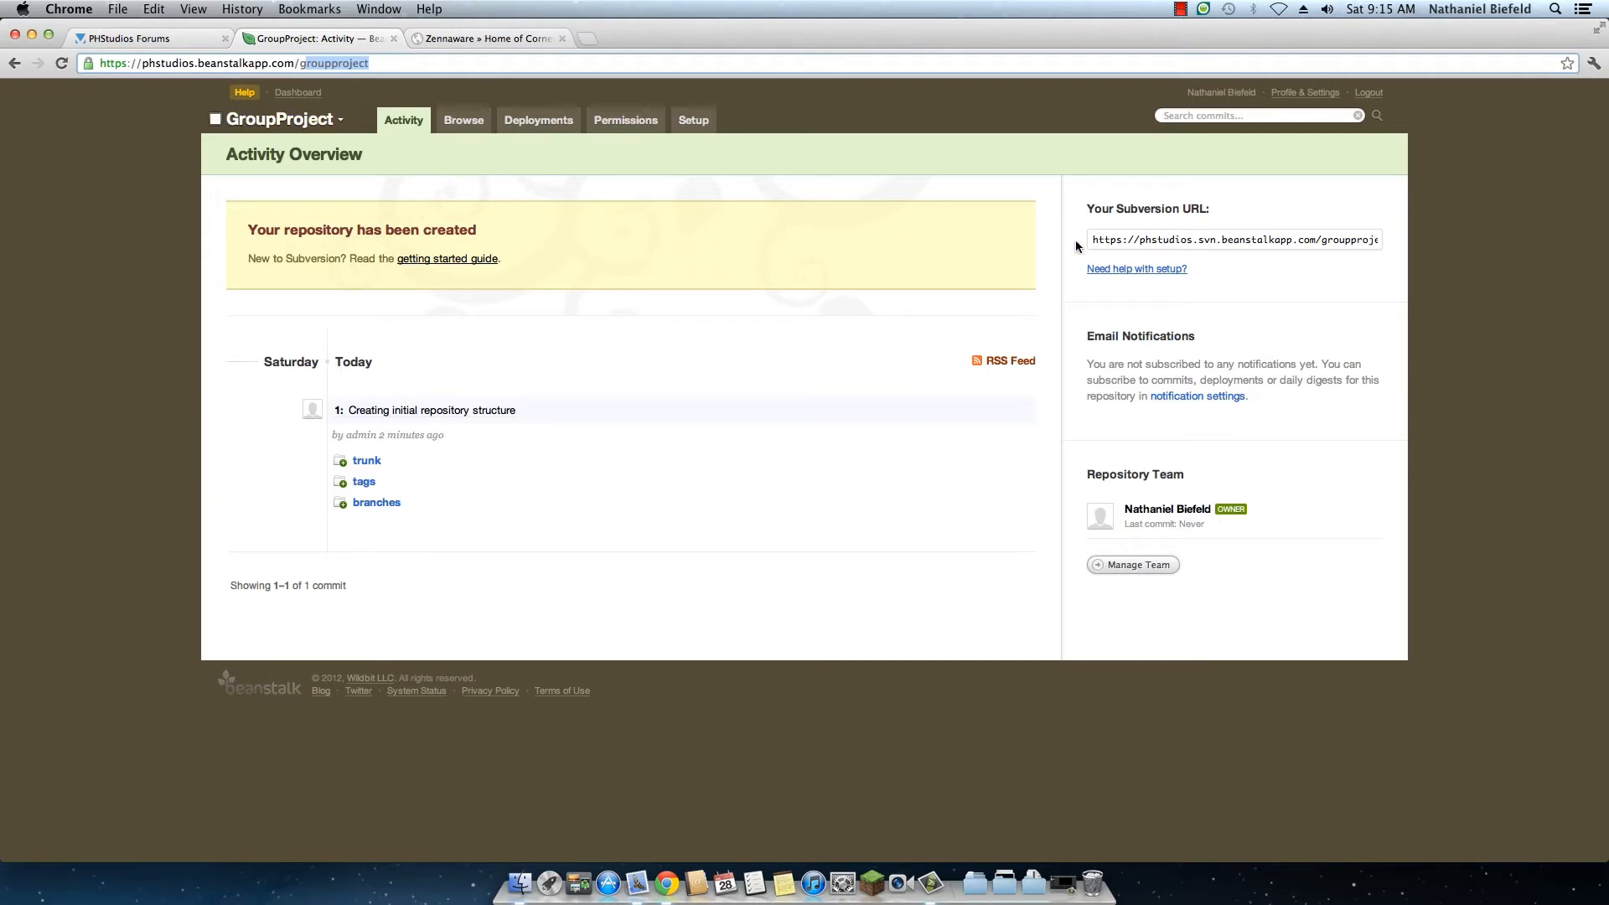
click(1131, 242)
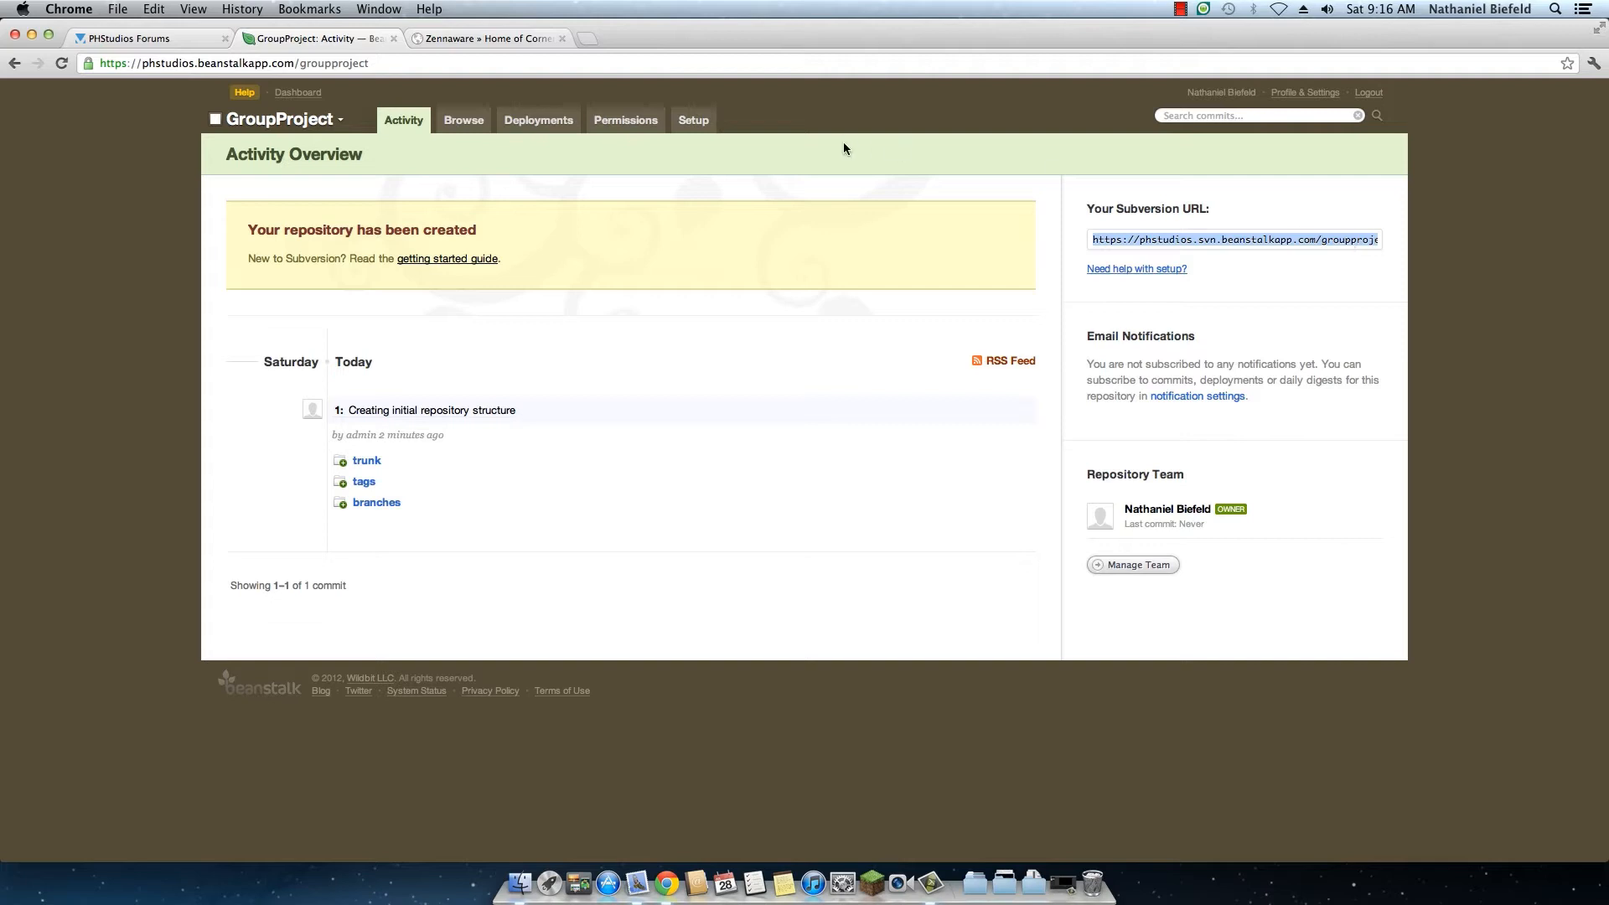
click(510, 470)
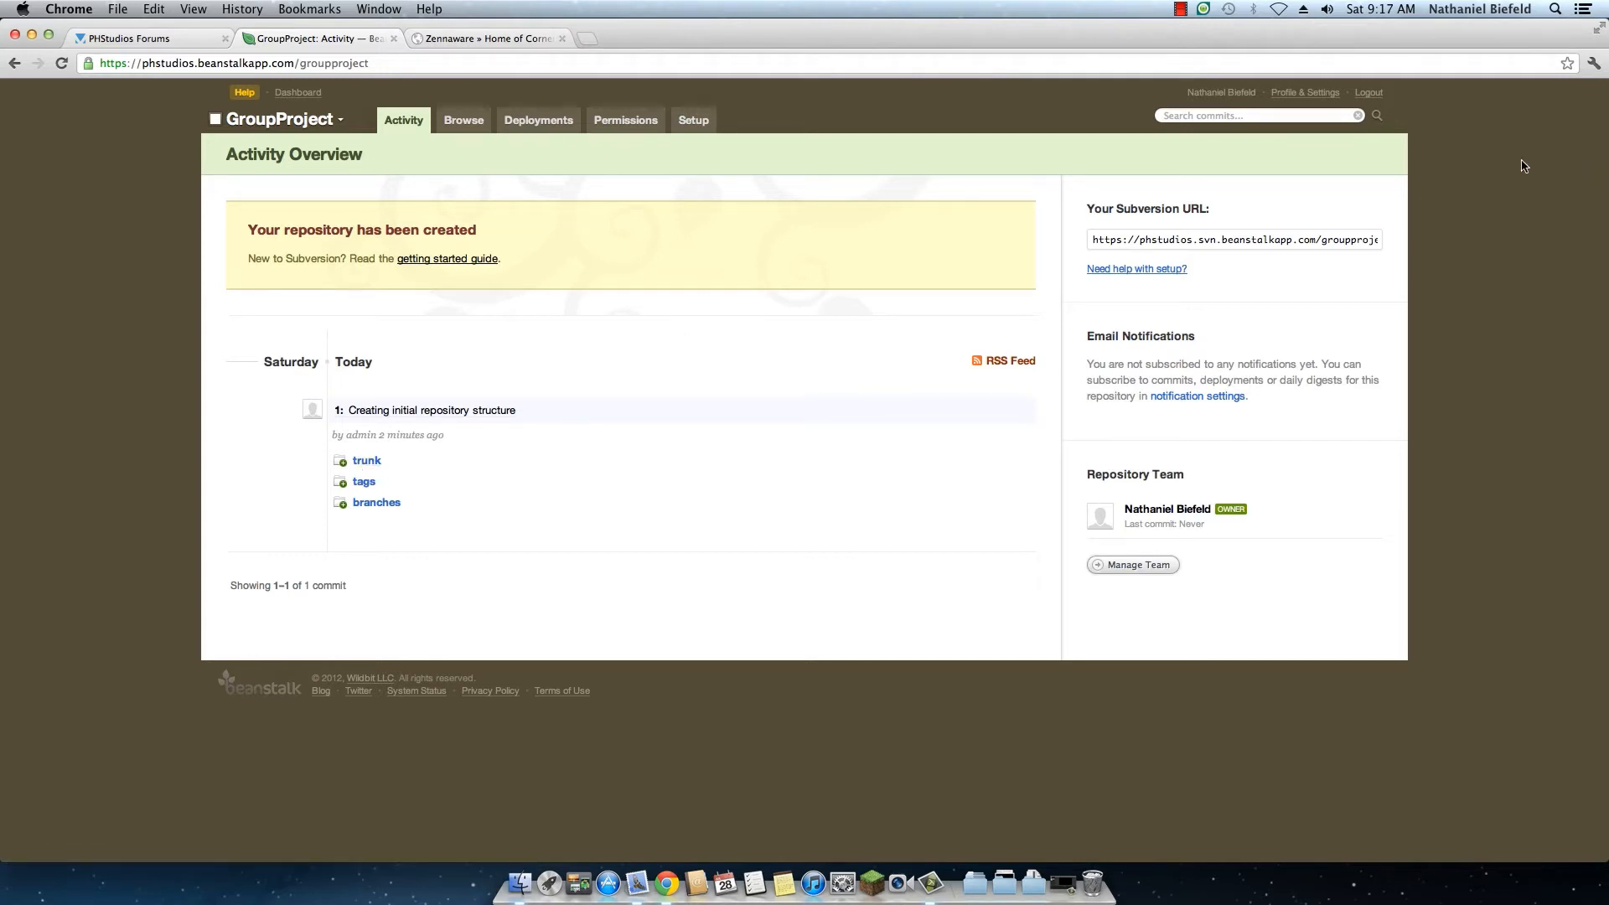
Step: Open the Versions app, skipping the offered 1.1.11 update, and enlarge its window to fill the screen
key(super+space)
text(versin)
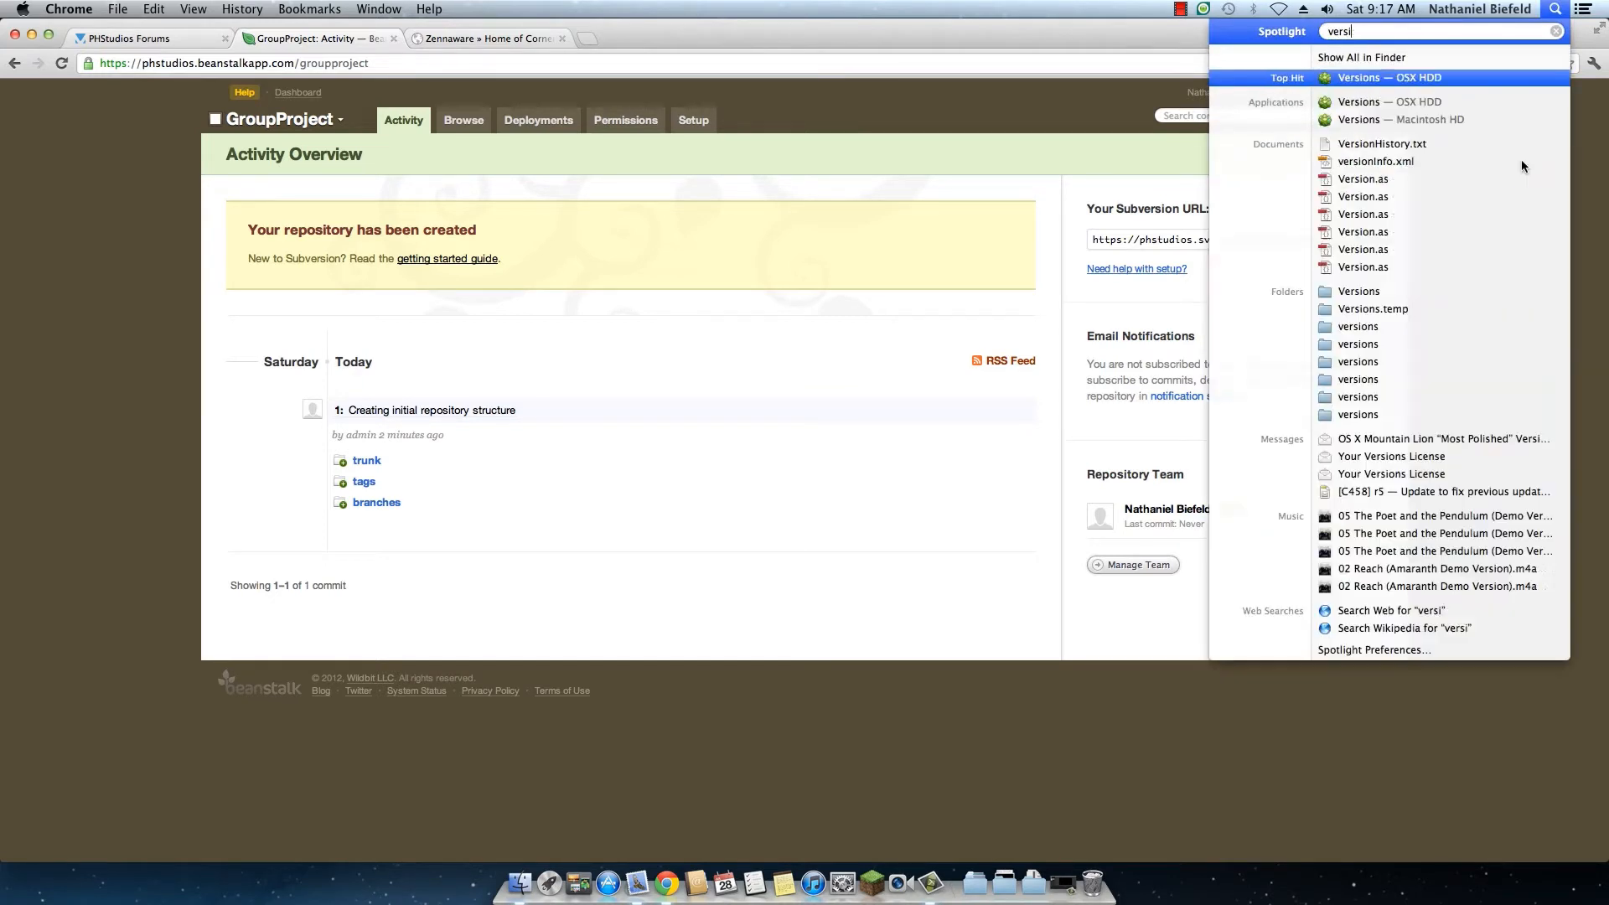
key(Return)
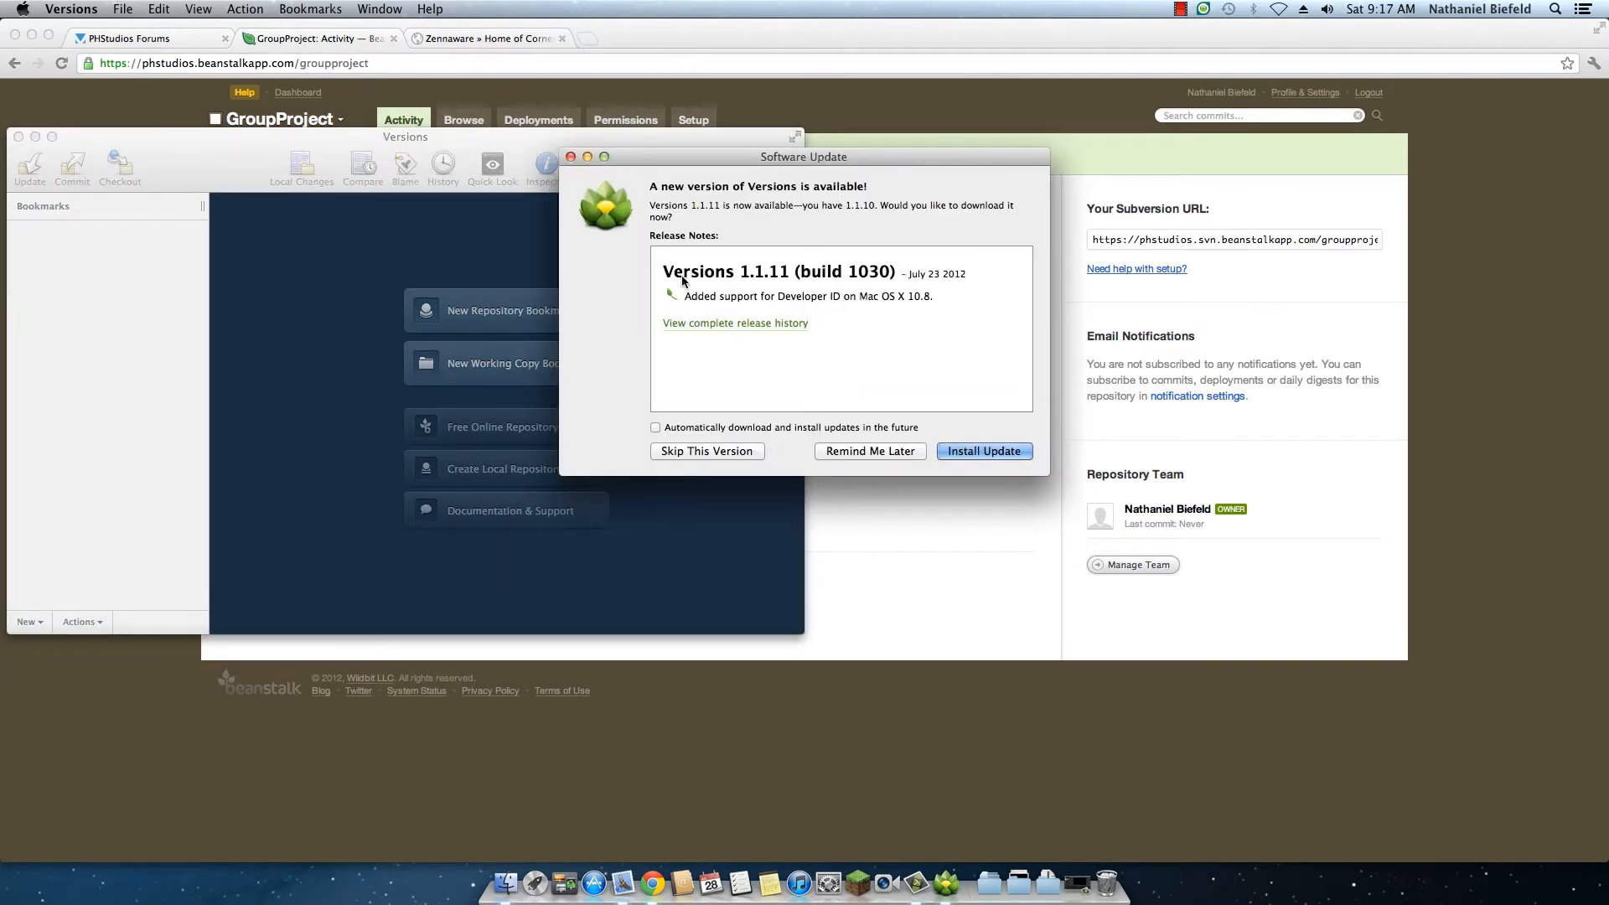
click(730, 453)
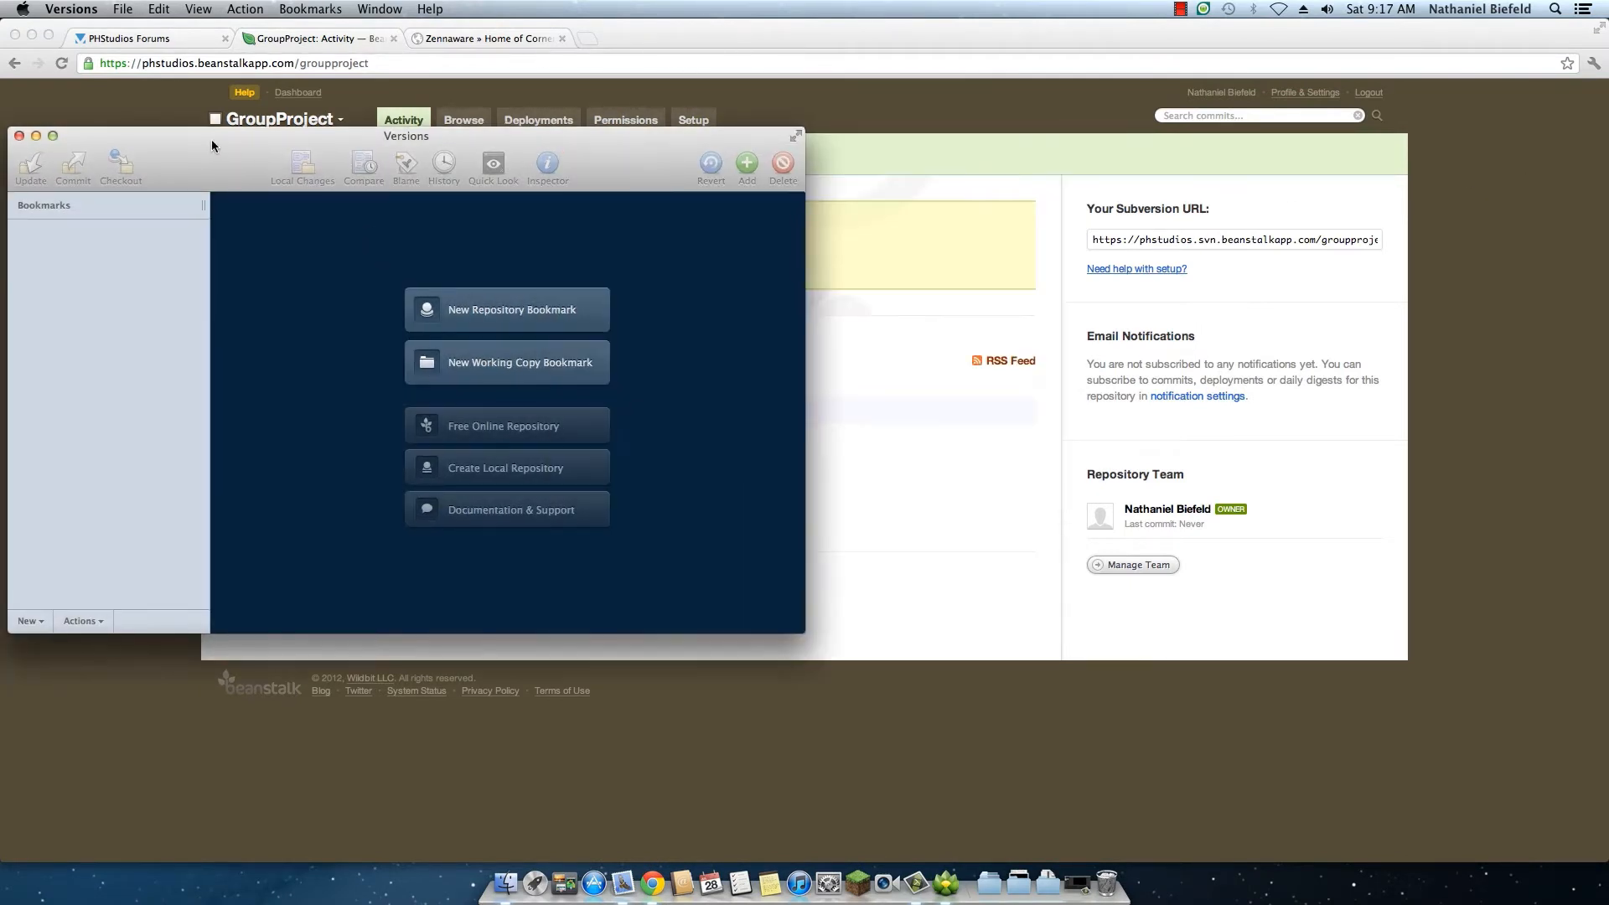
drag(211, 139, 460, 158)
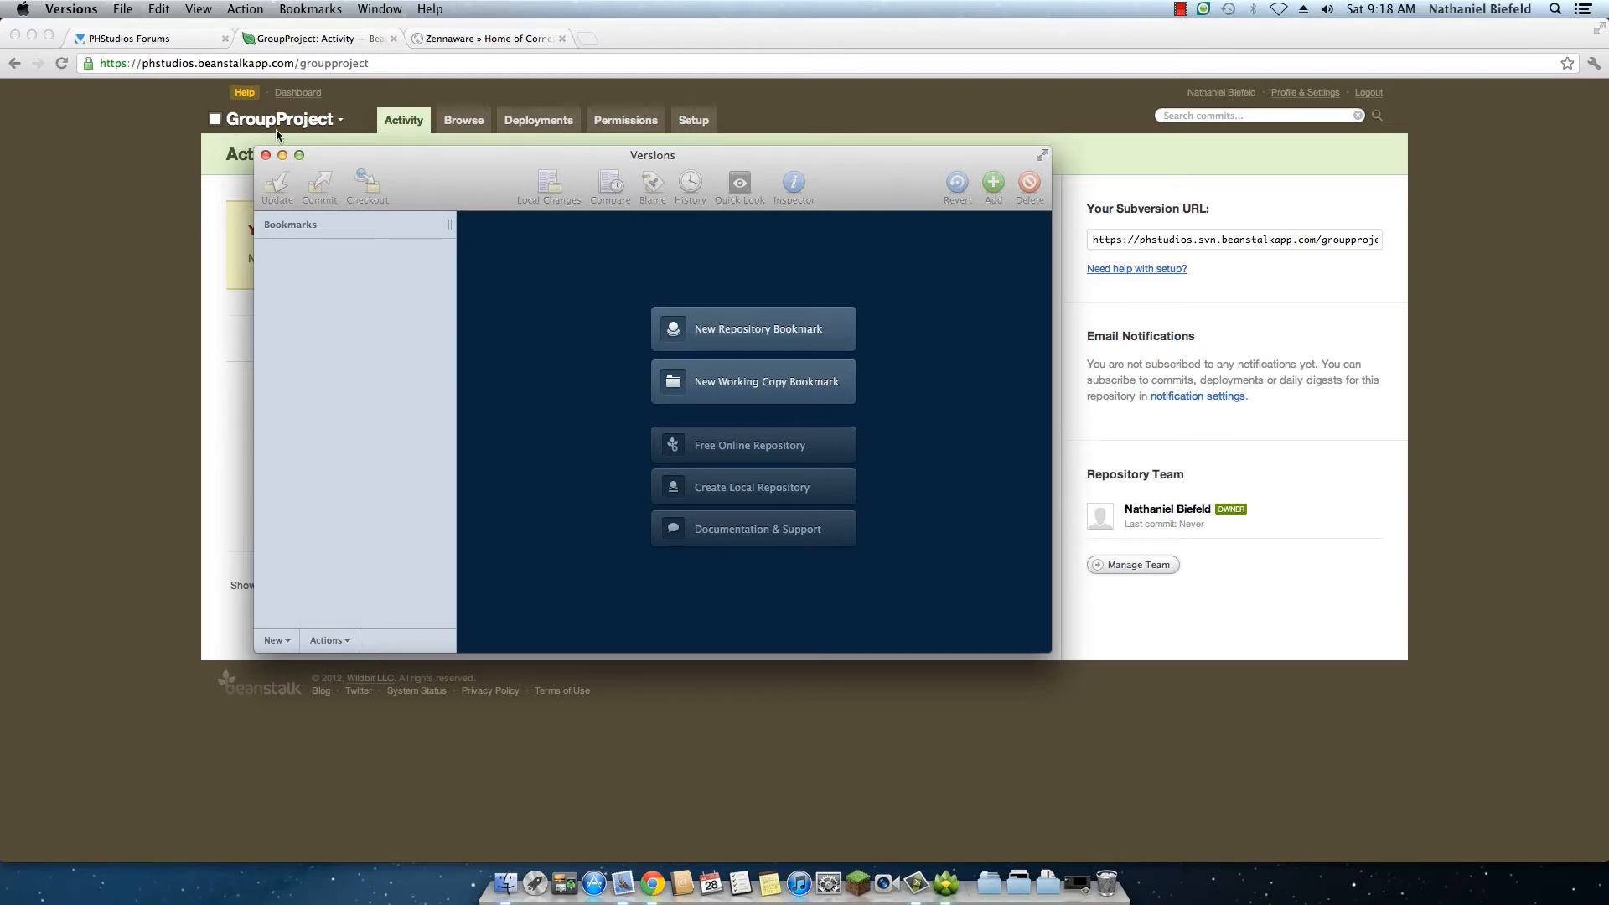
click(299, 156)
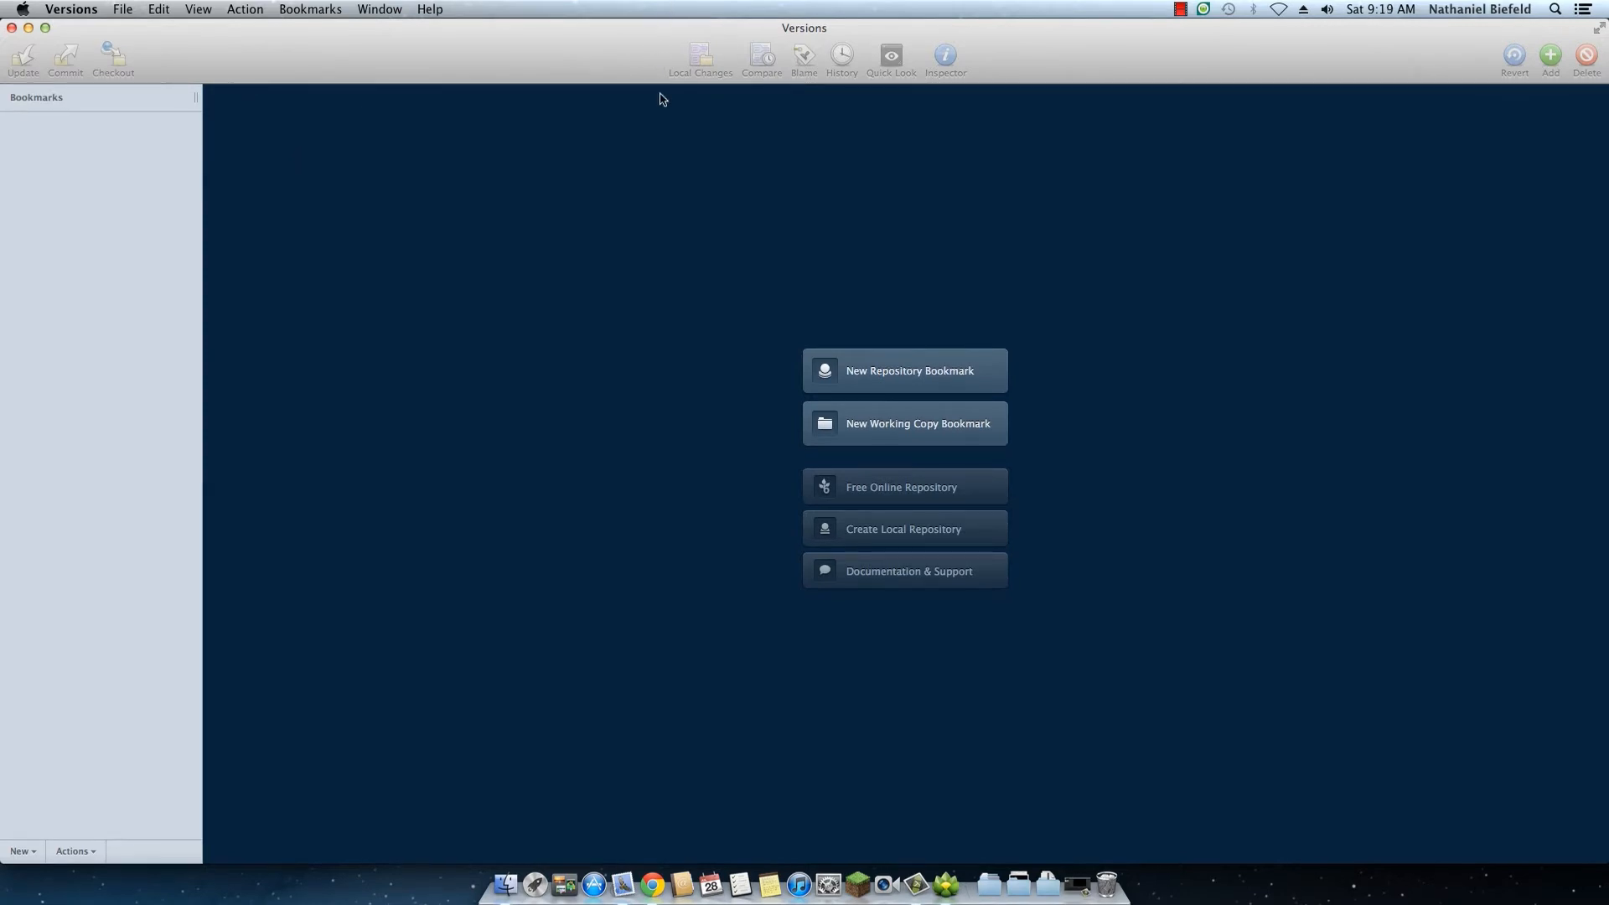
Step: Start a new repository bookmark named Group Project and use the Subversion URL copied from the Beanstalk page as its location
click(898, 370)
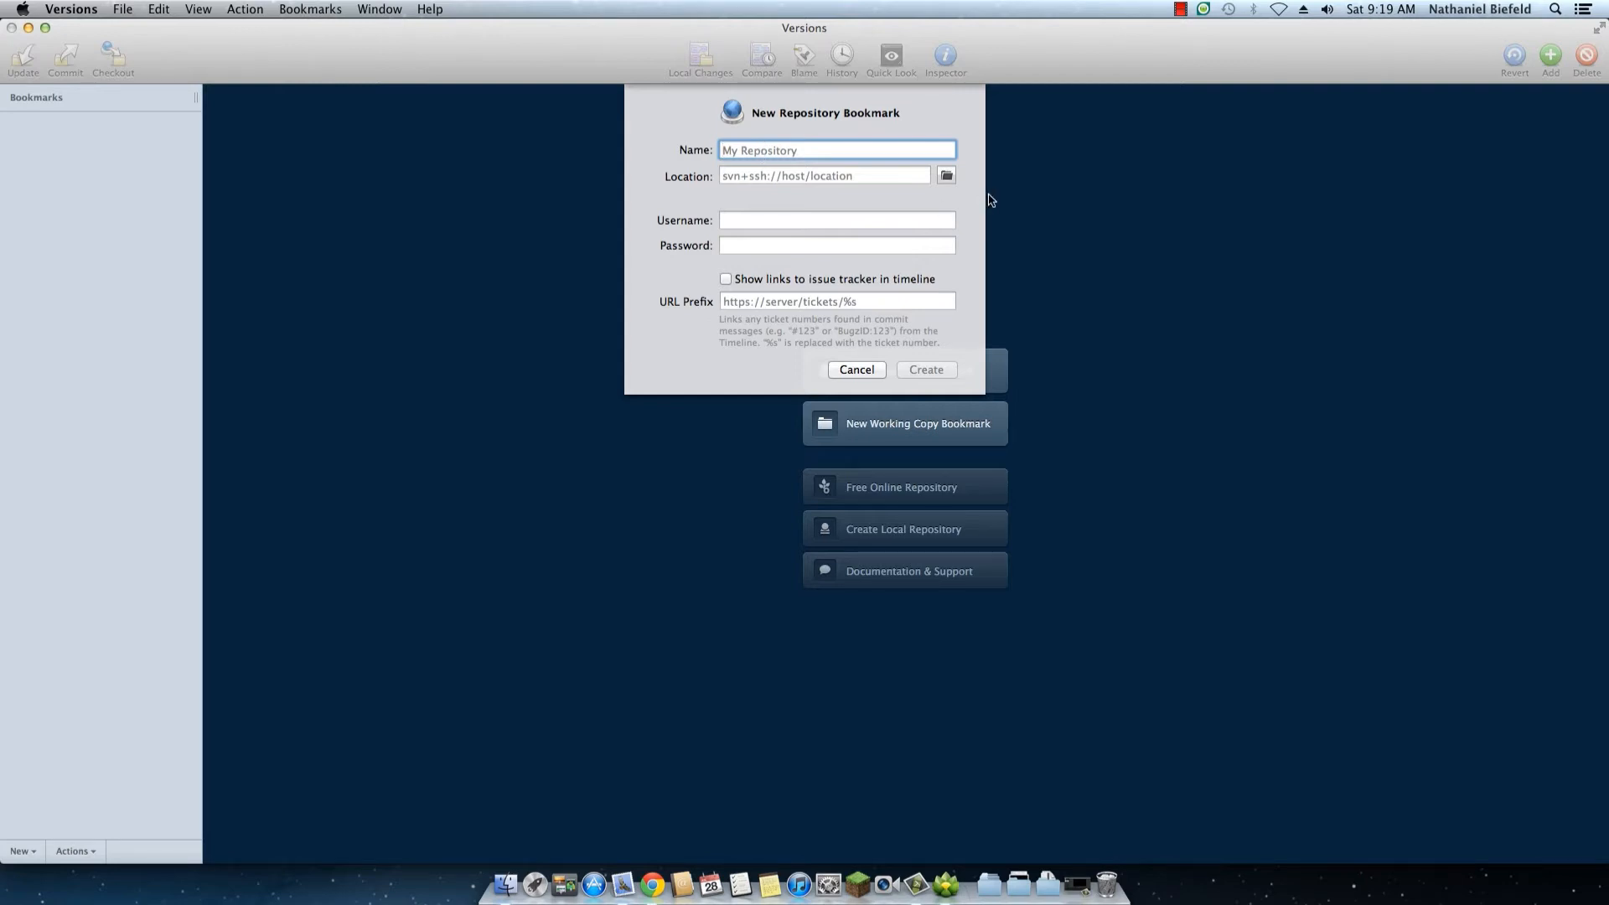
text(Group Project)
key(Tab)
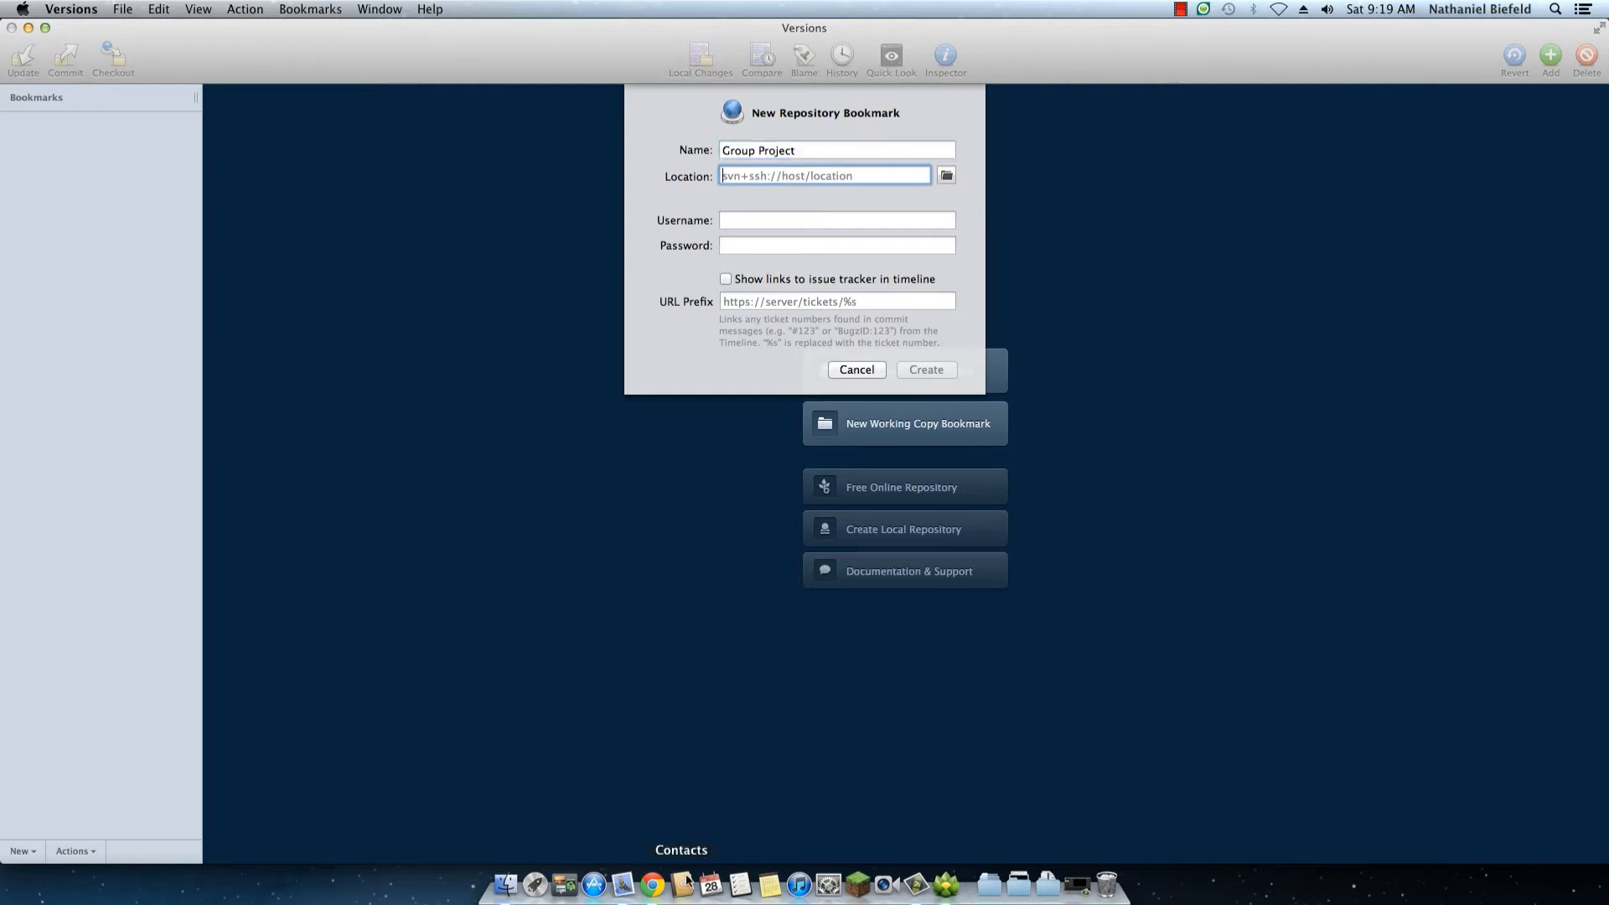
click(654, 884)
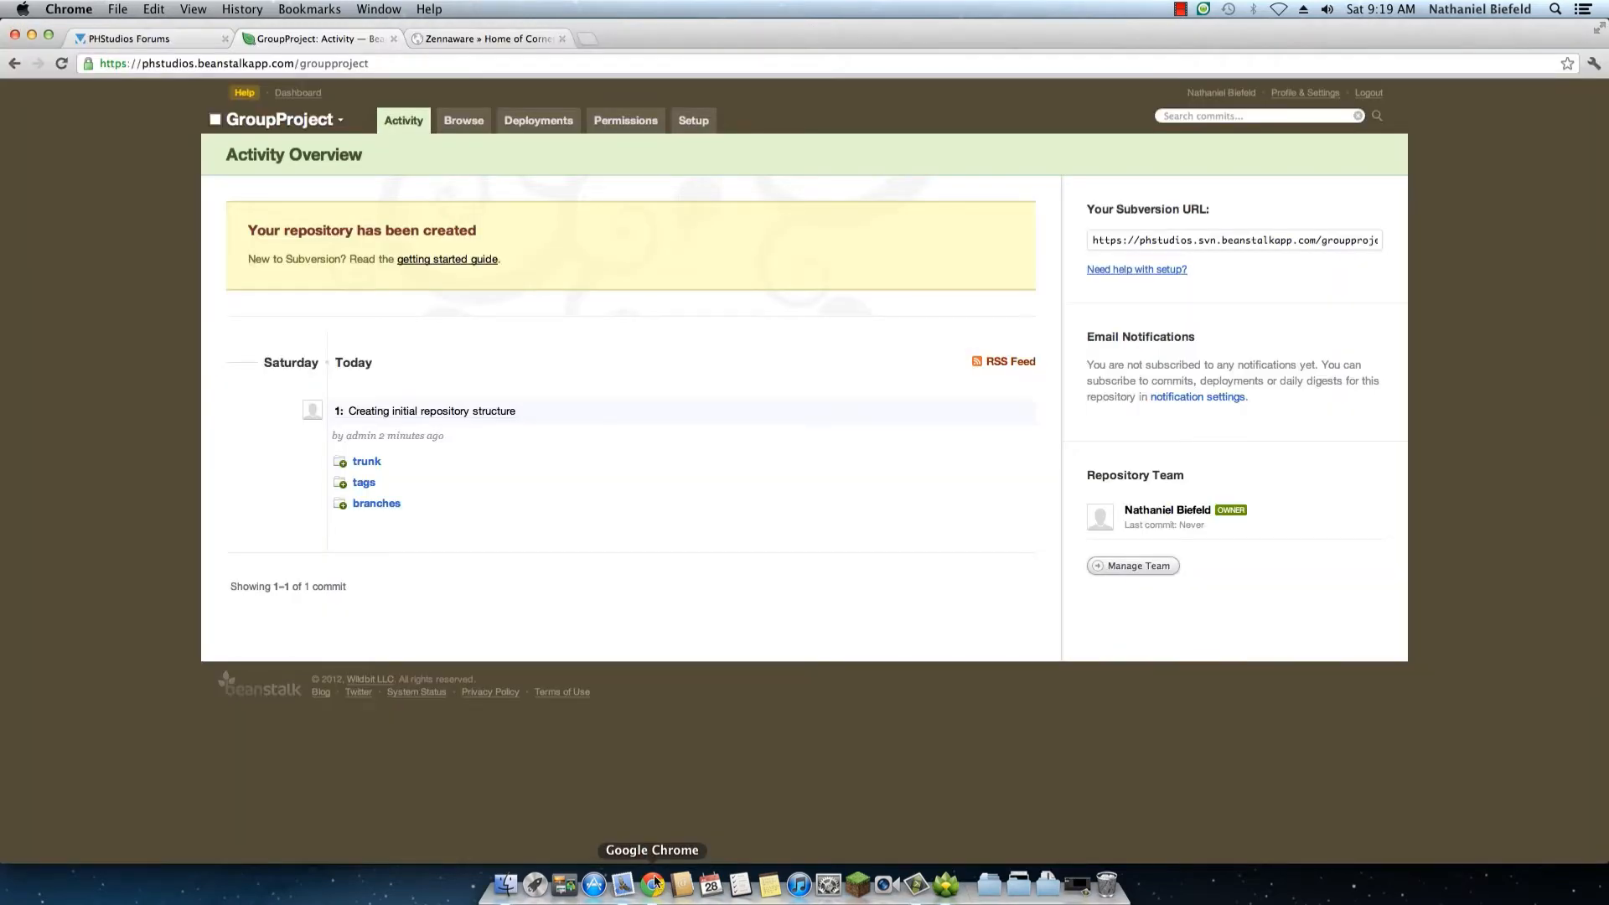
click(1194, 242)
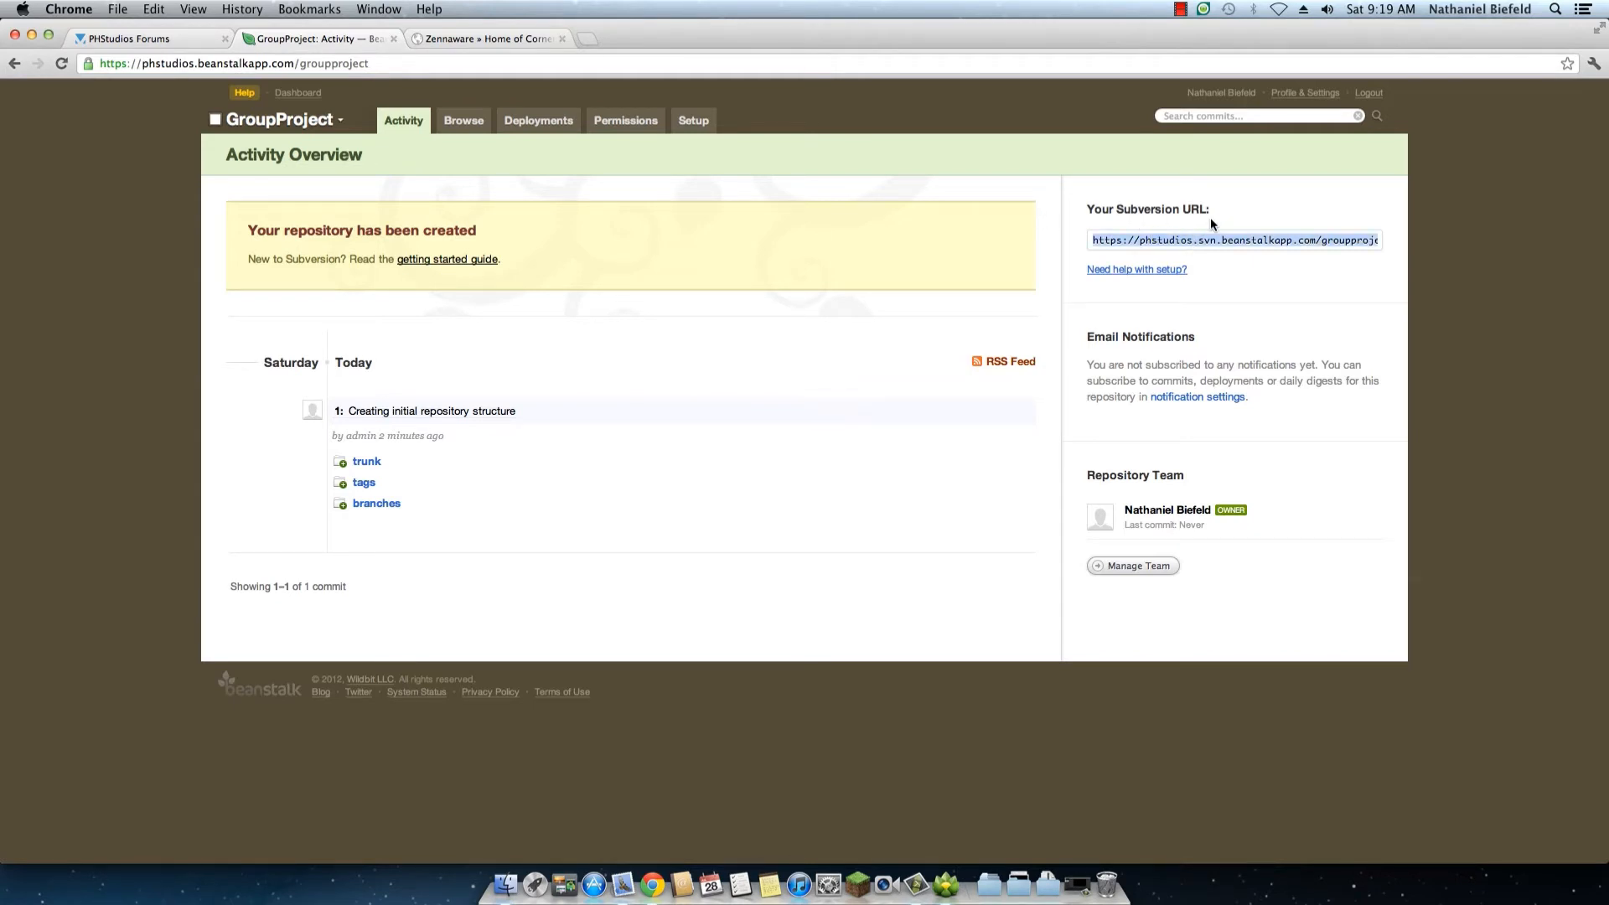
click(945, 887)
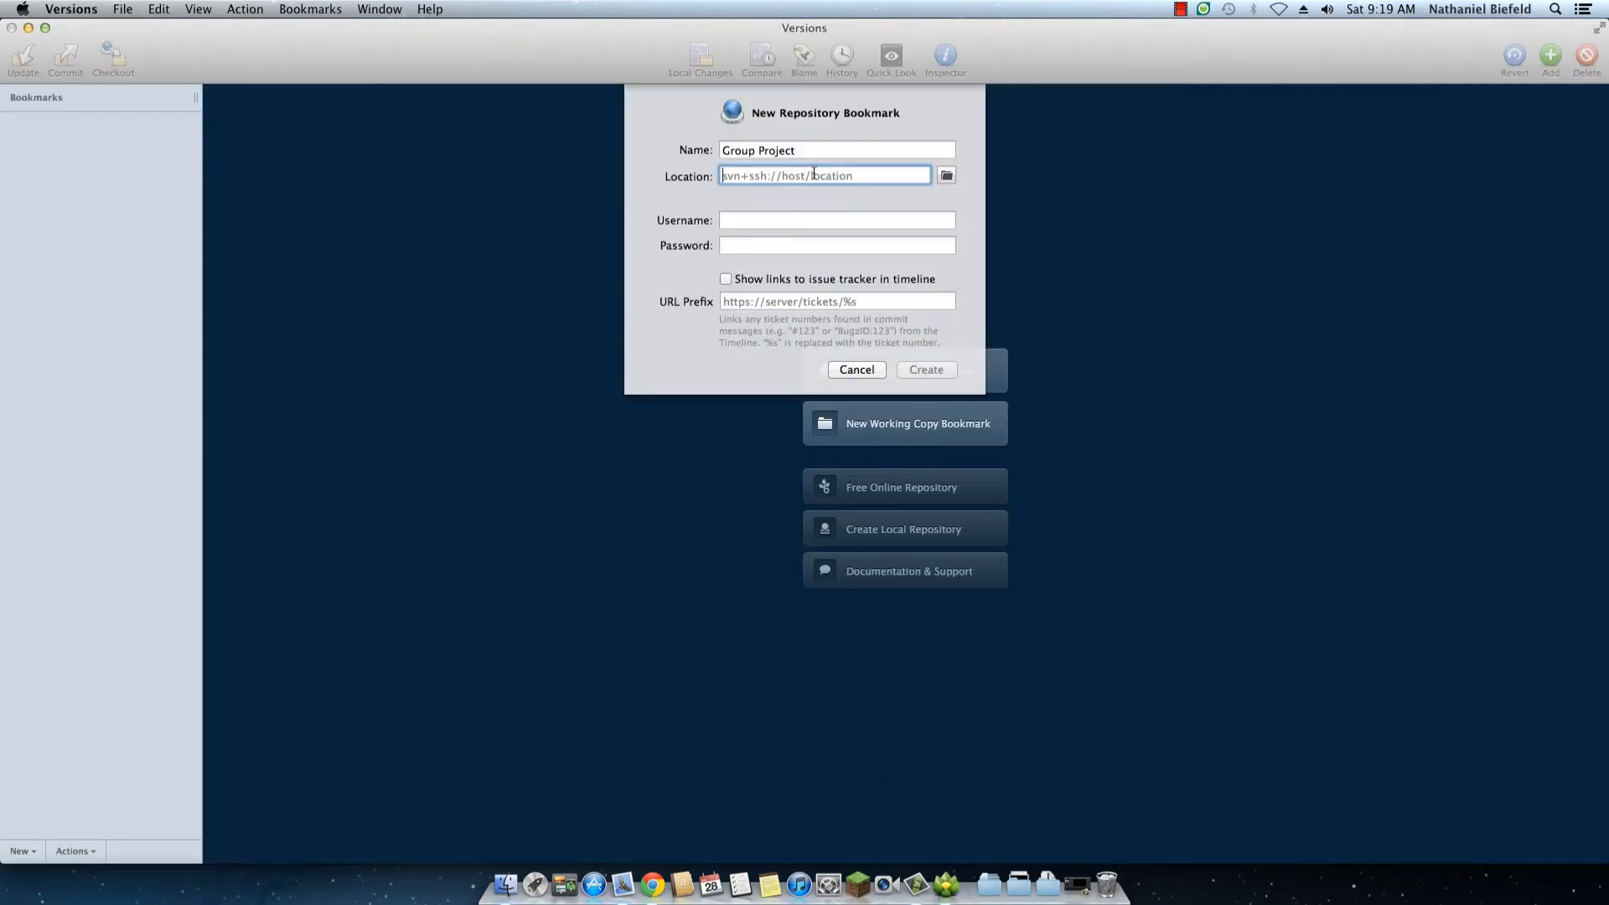
key(super+v)
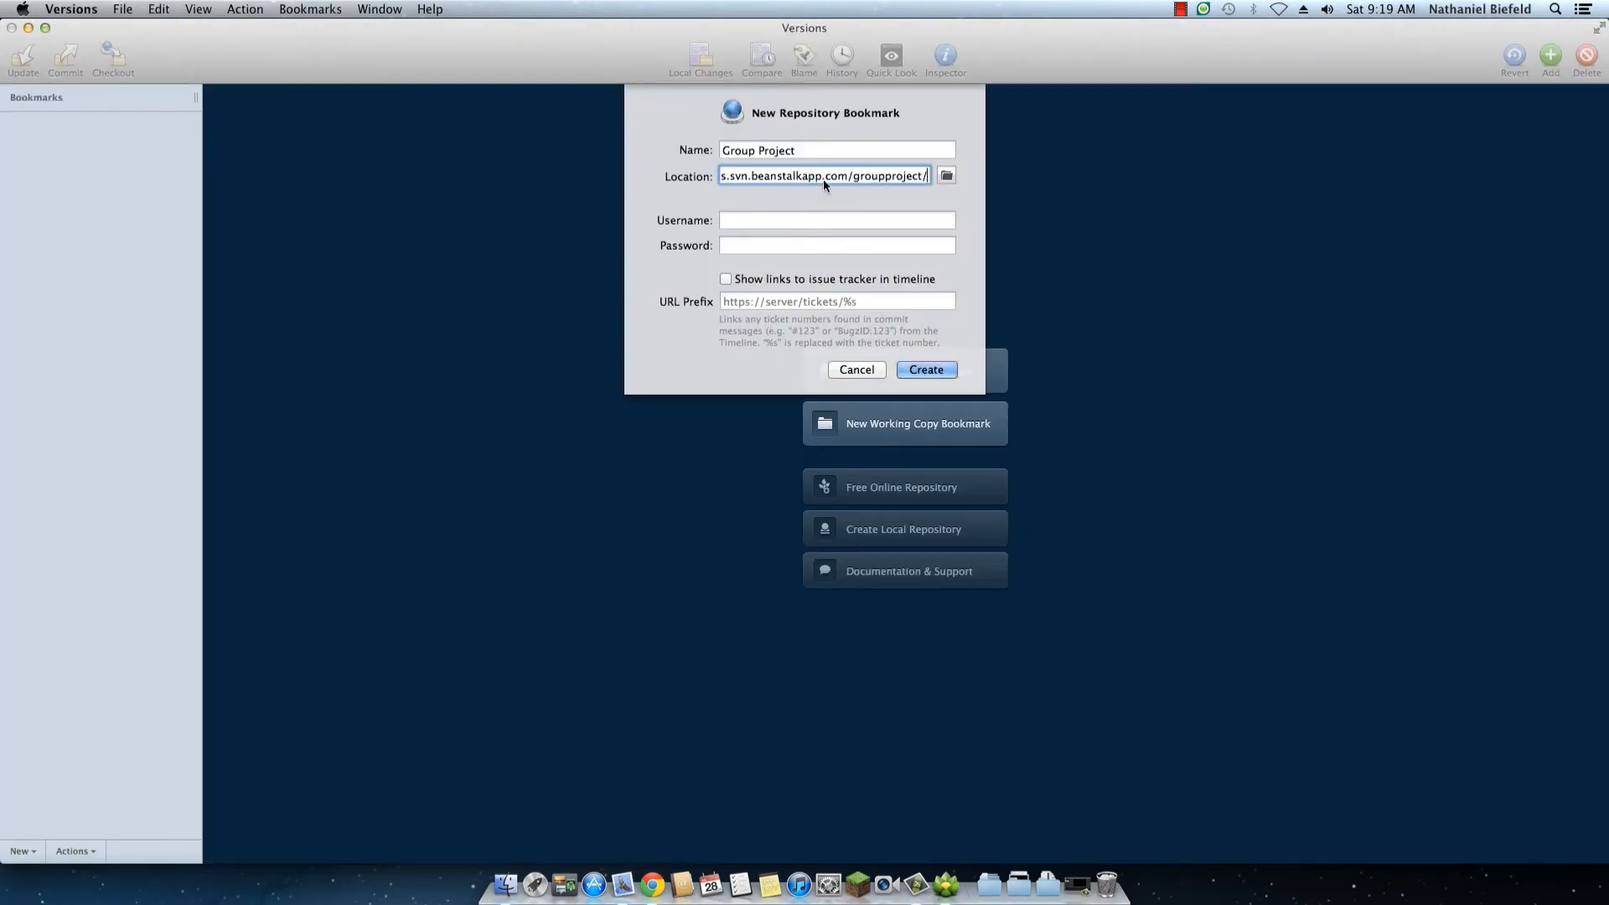
Step: Enter the account username and password for the repository and create the Group Project bookmark
click(802, 216)
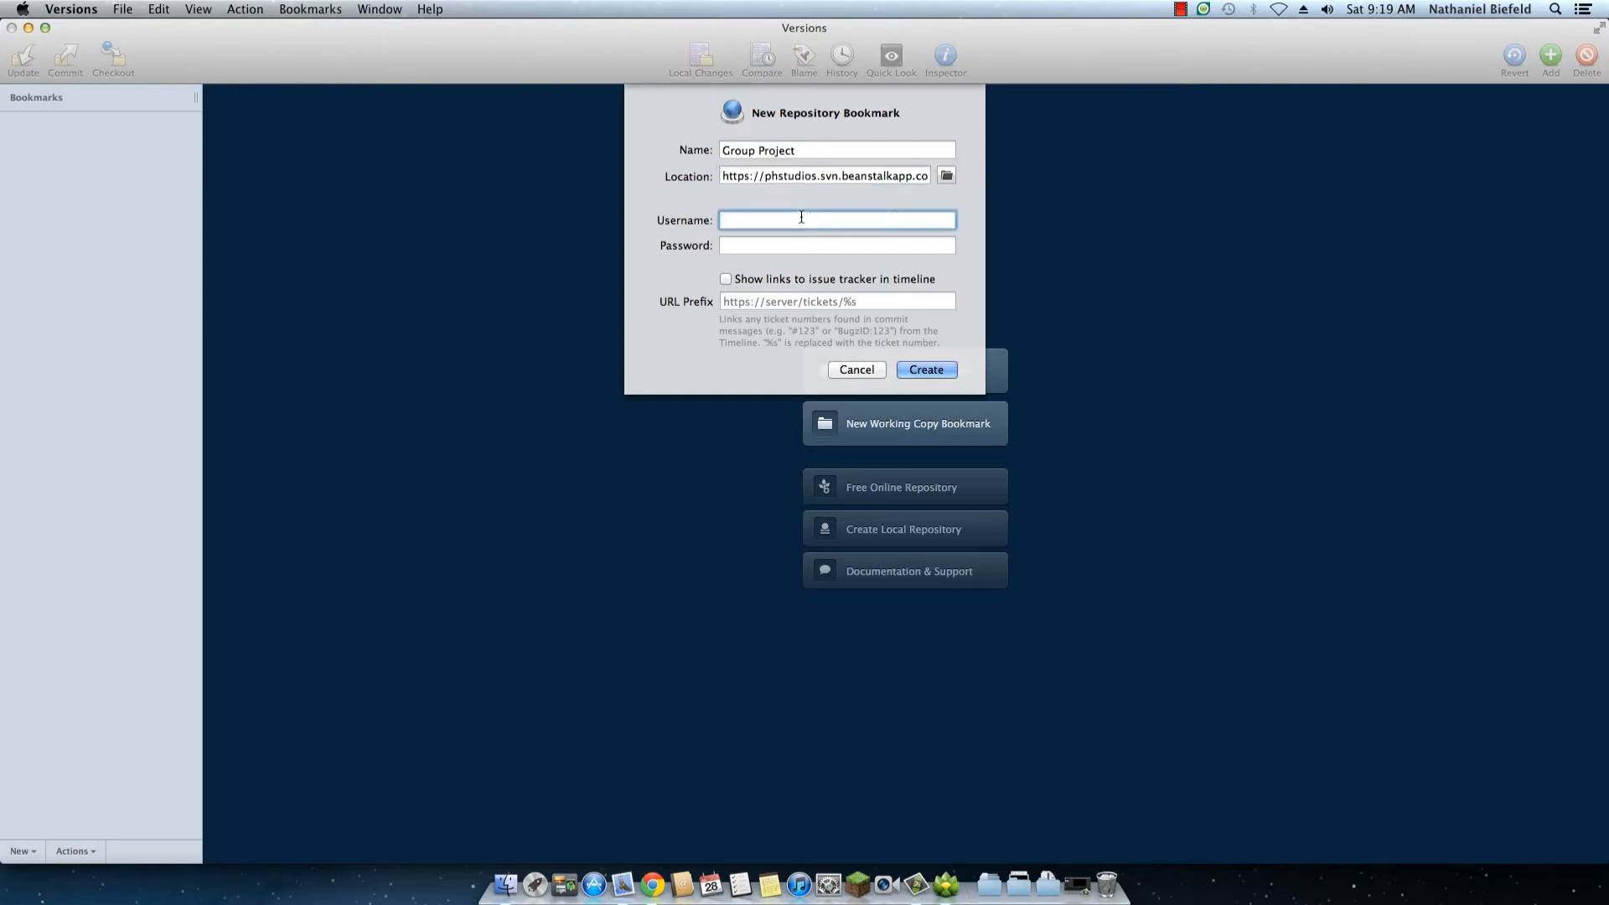
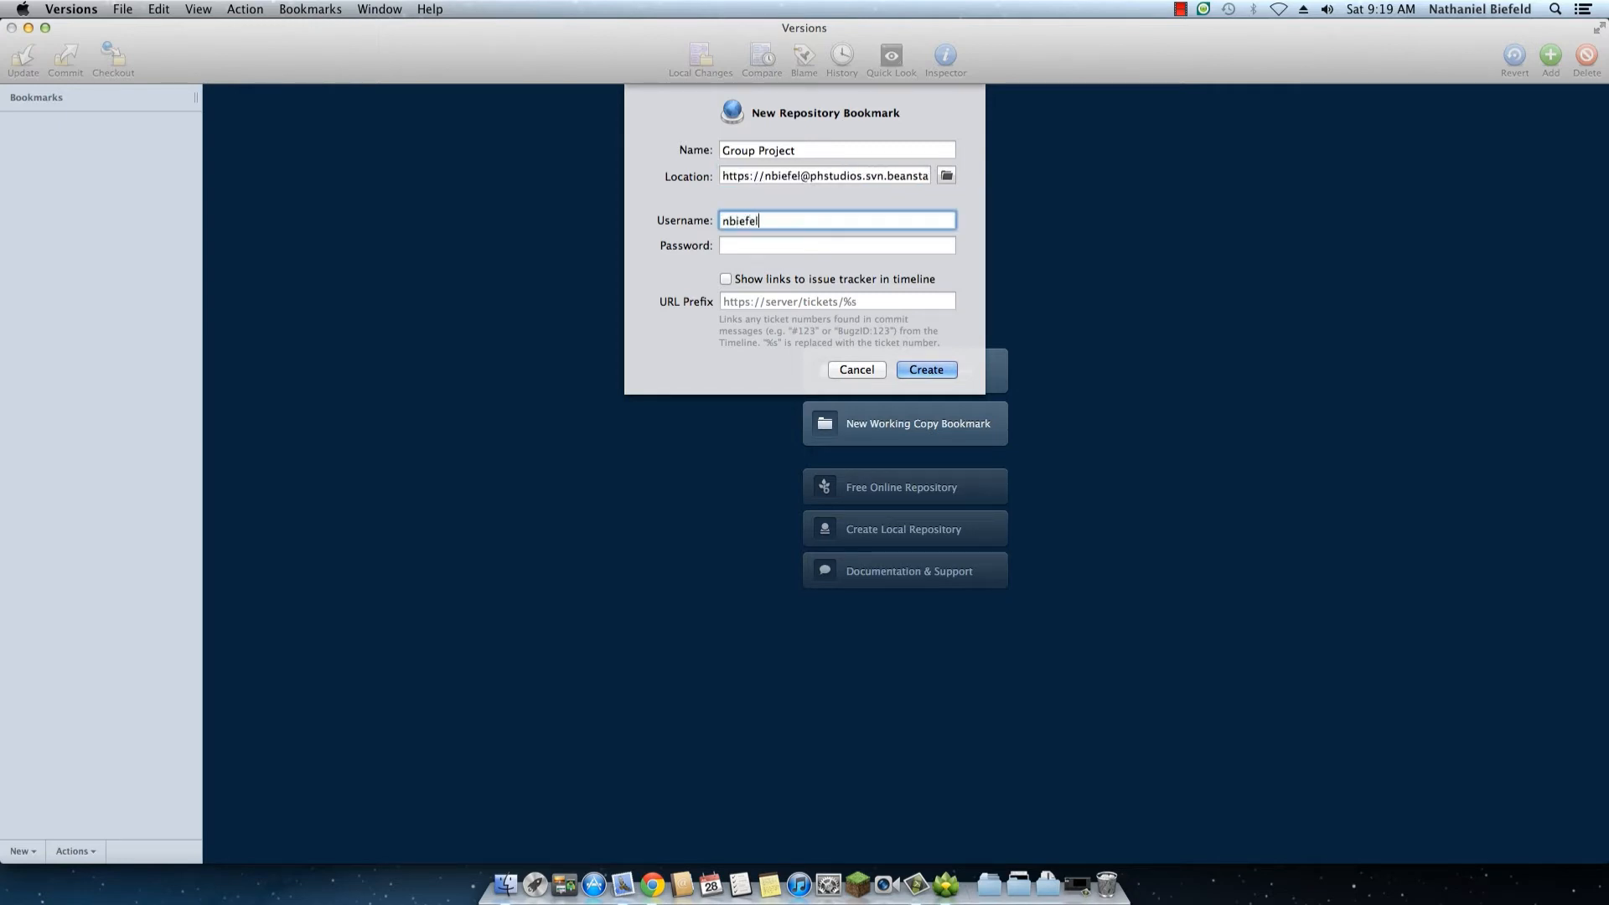
key(Tab)
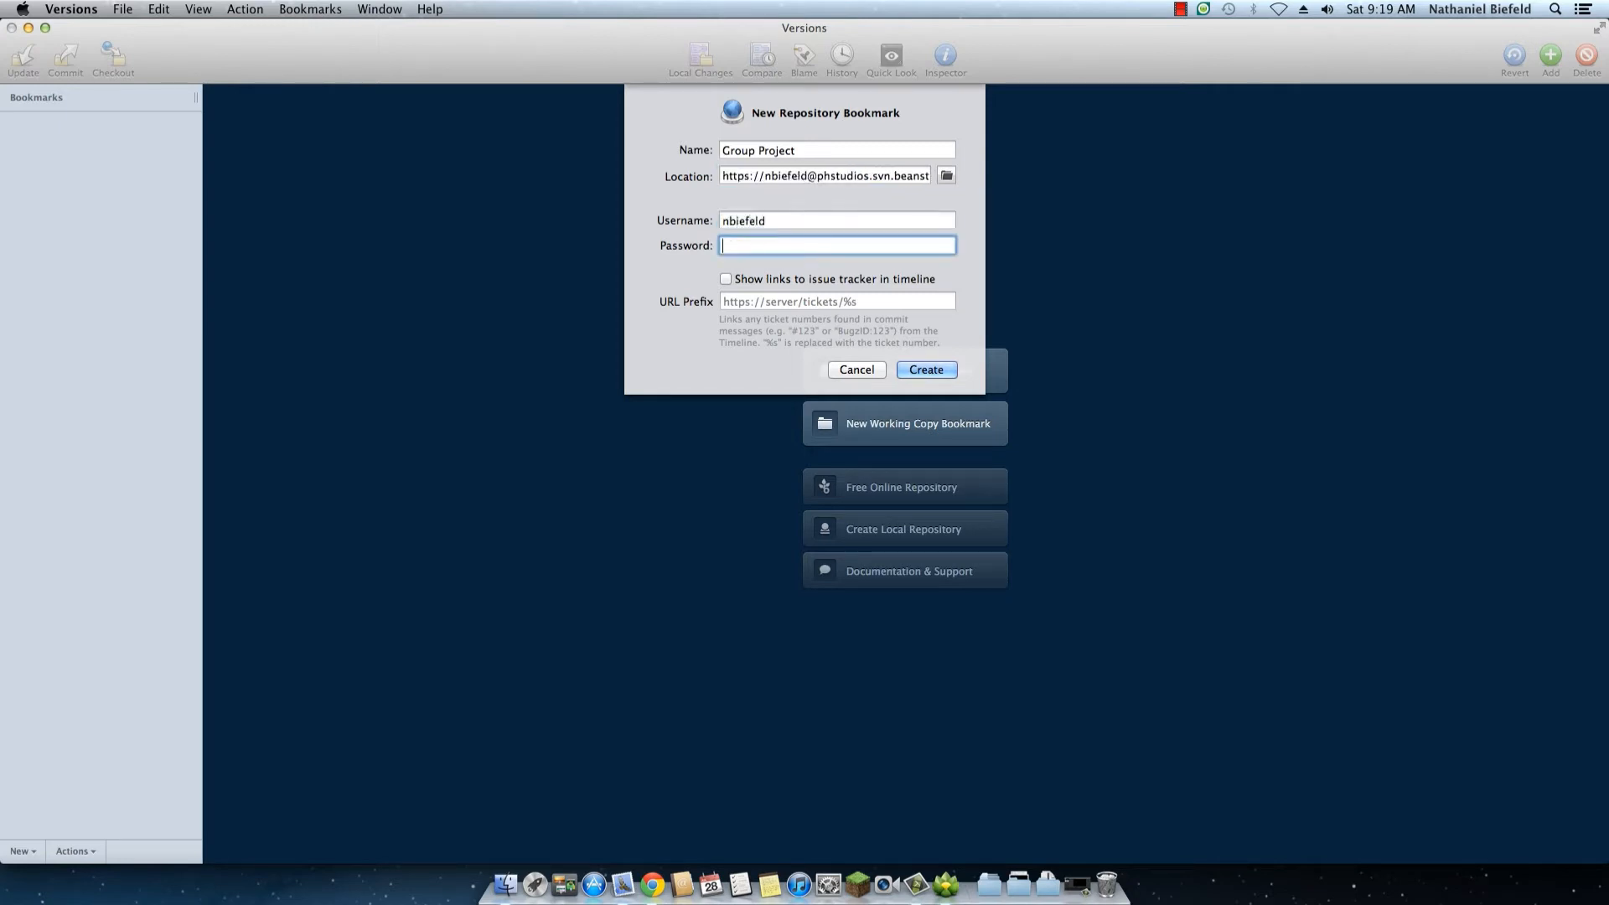
click(652, 881)
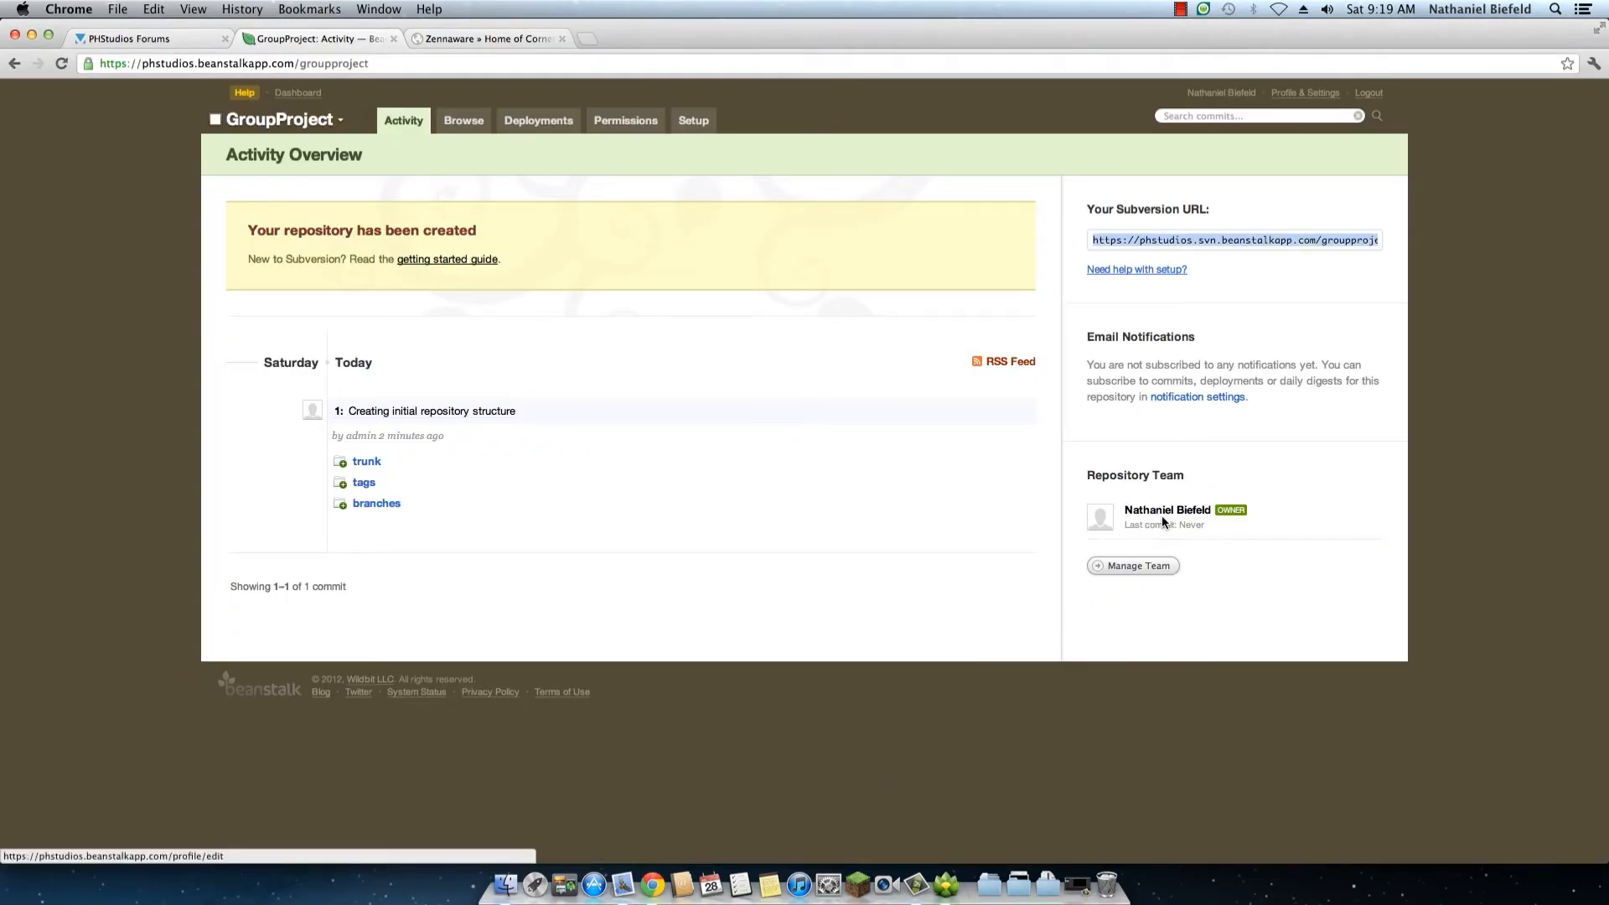
click(942, 885)
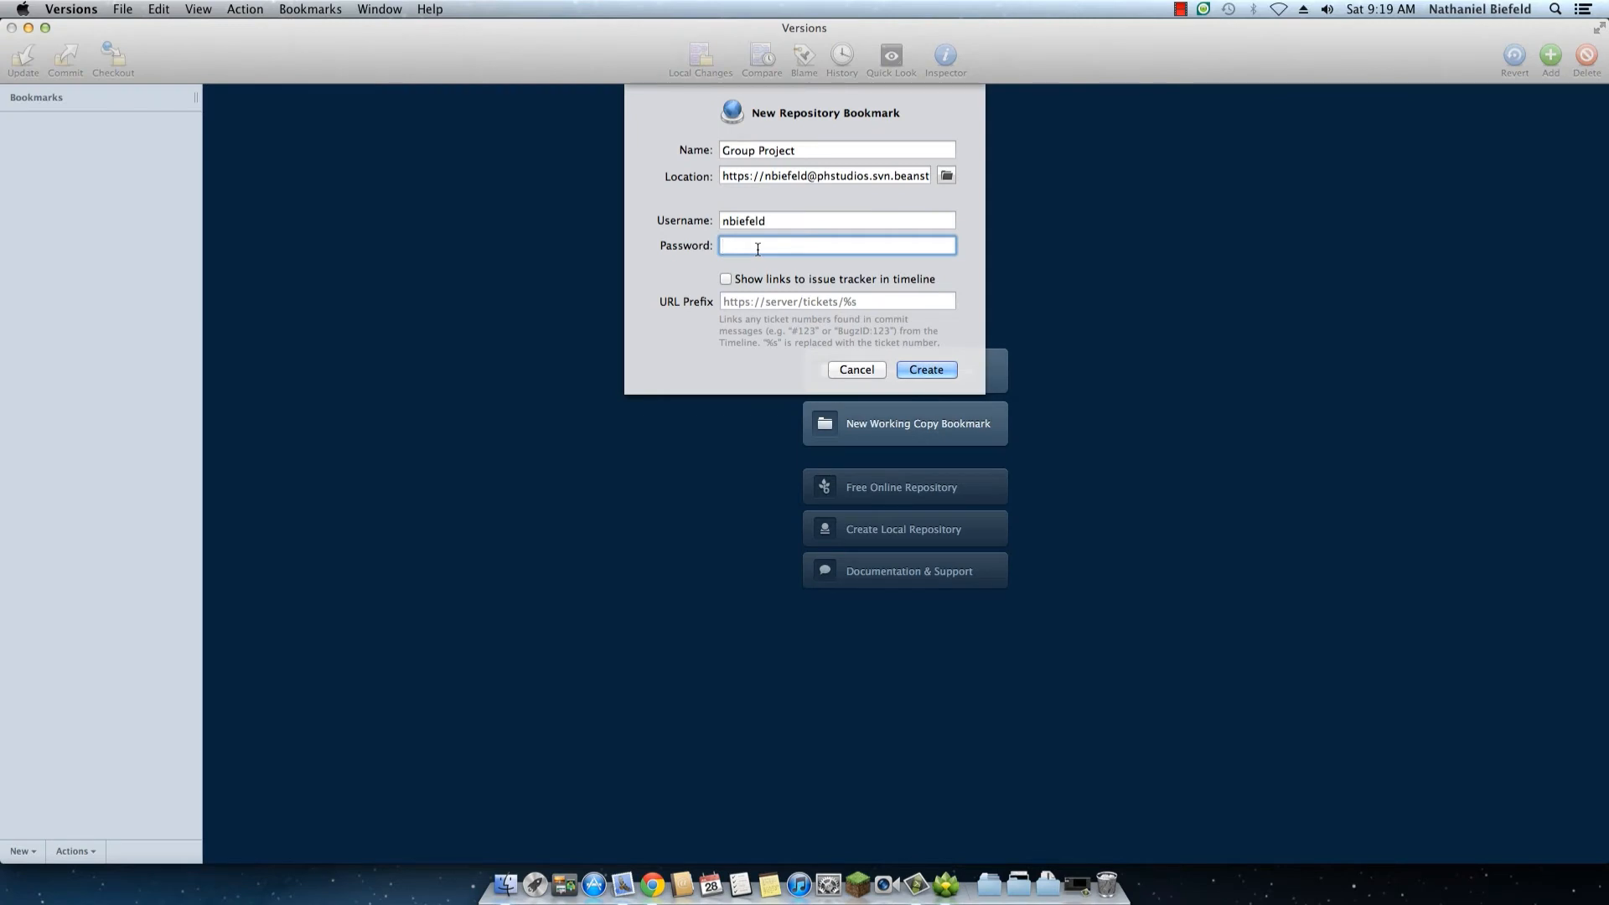
text(****************)
click(913, 365)
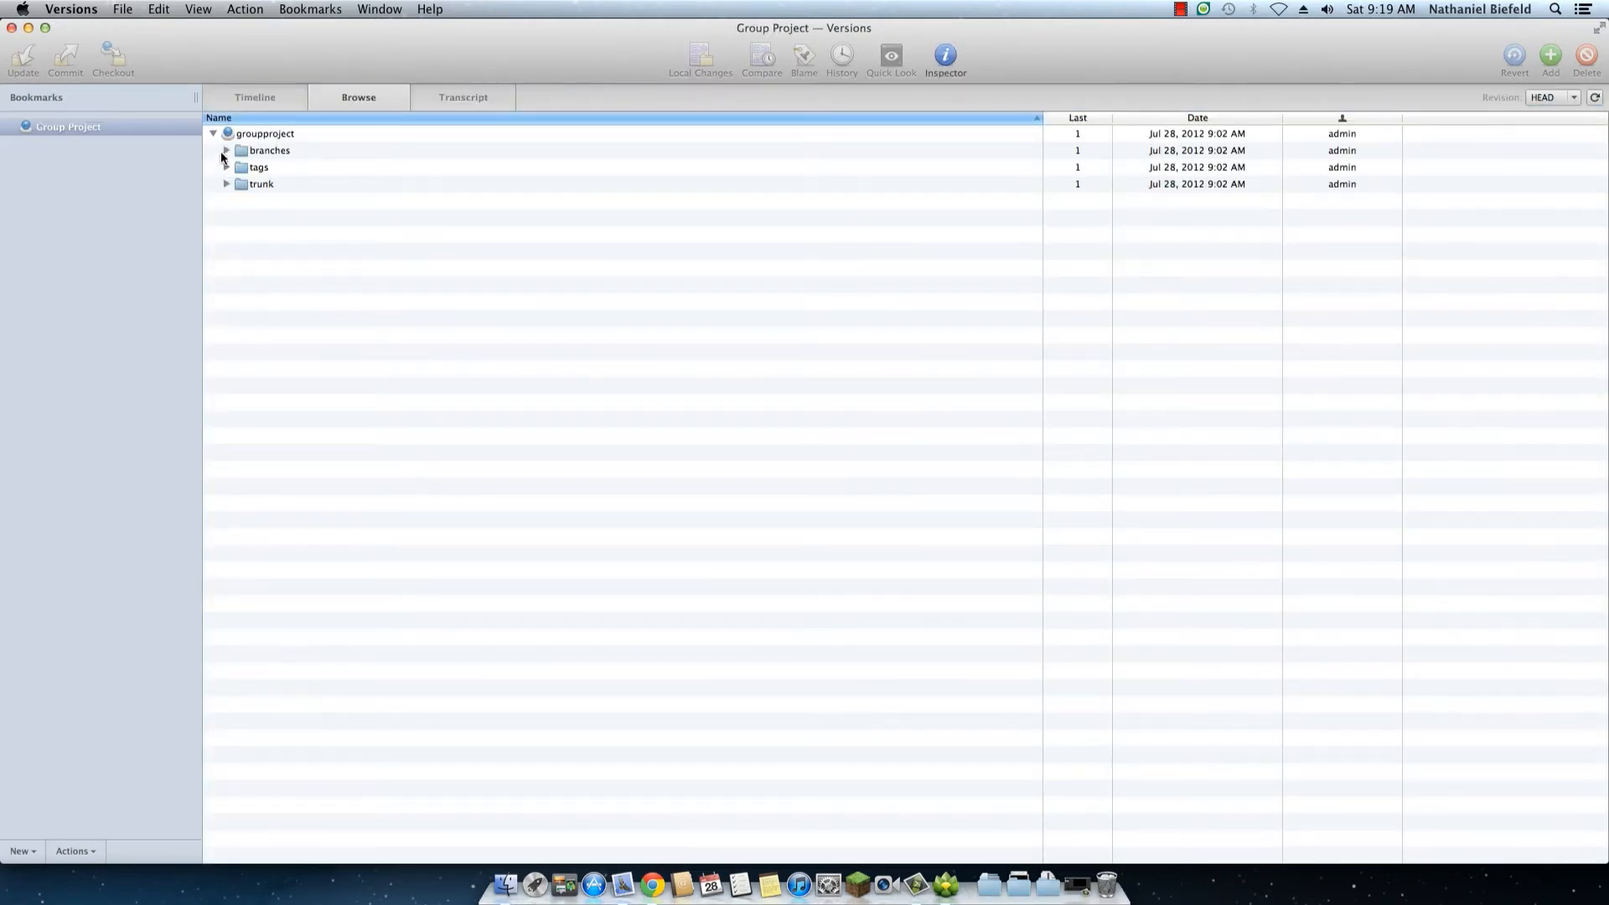
Step: Expand the trunk, tags and branches folders of the groupproject repository to inspect their contents
click(226, 185)
click(225, 166)
click(225, 150)
Step: Check out the whole groupproject repository to the Documents folder under the name groupproject
click(258, 134)
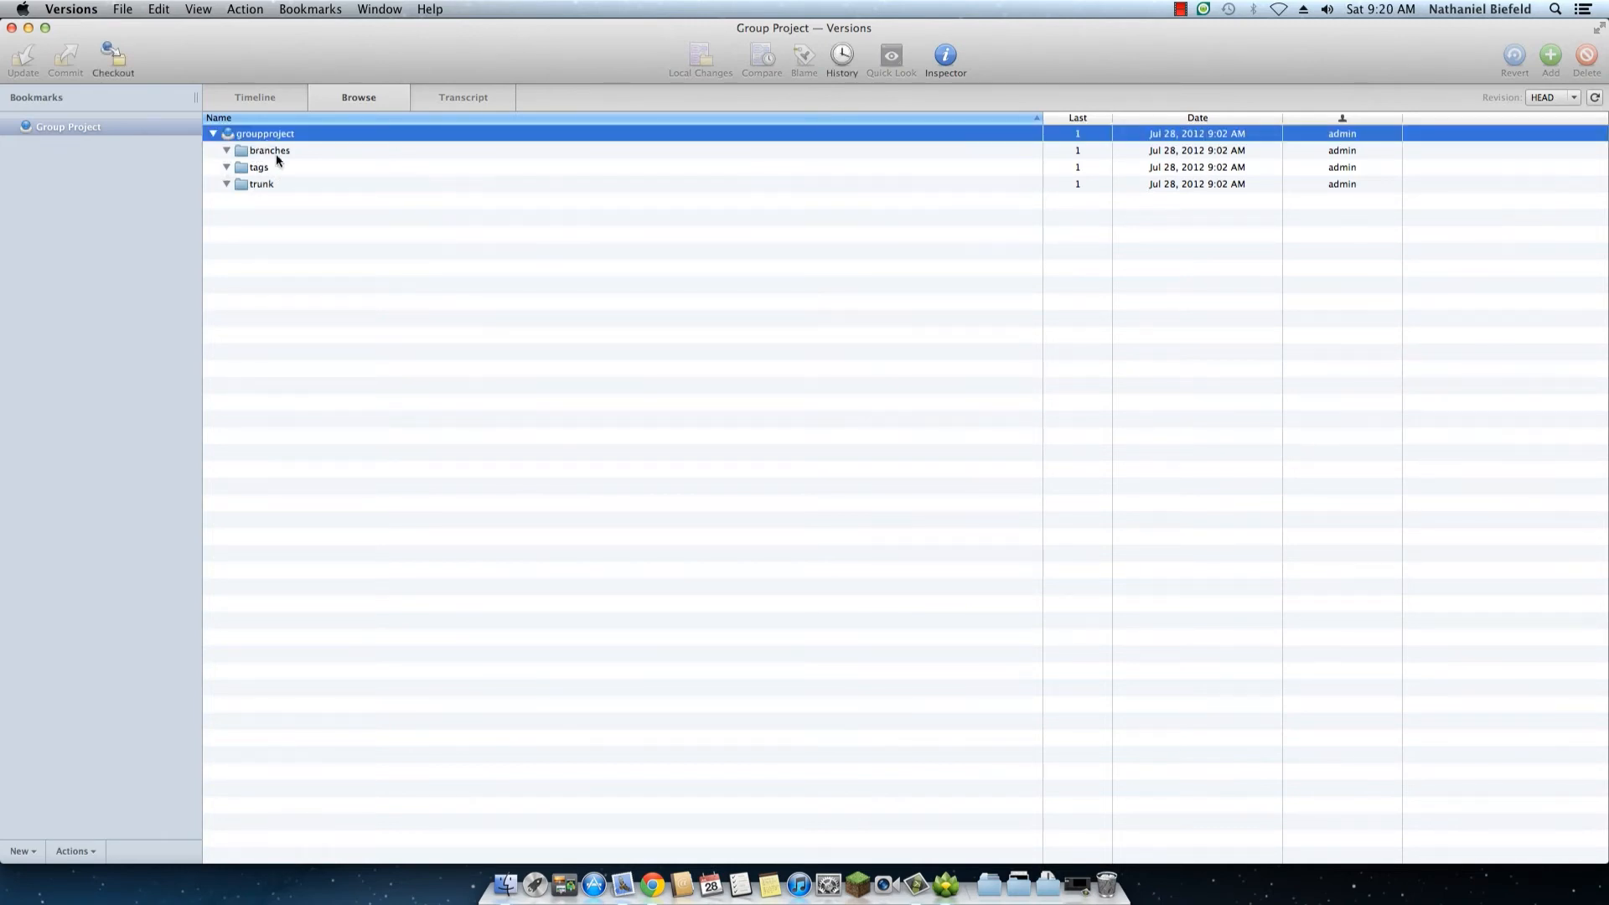
click(113, 57)
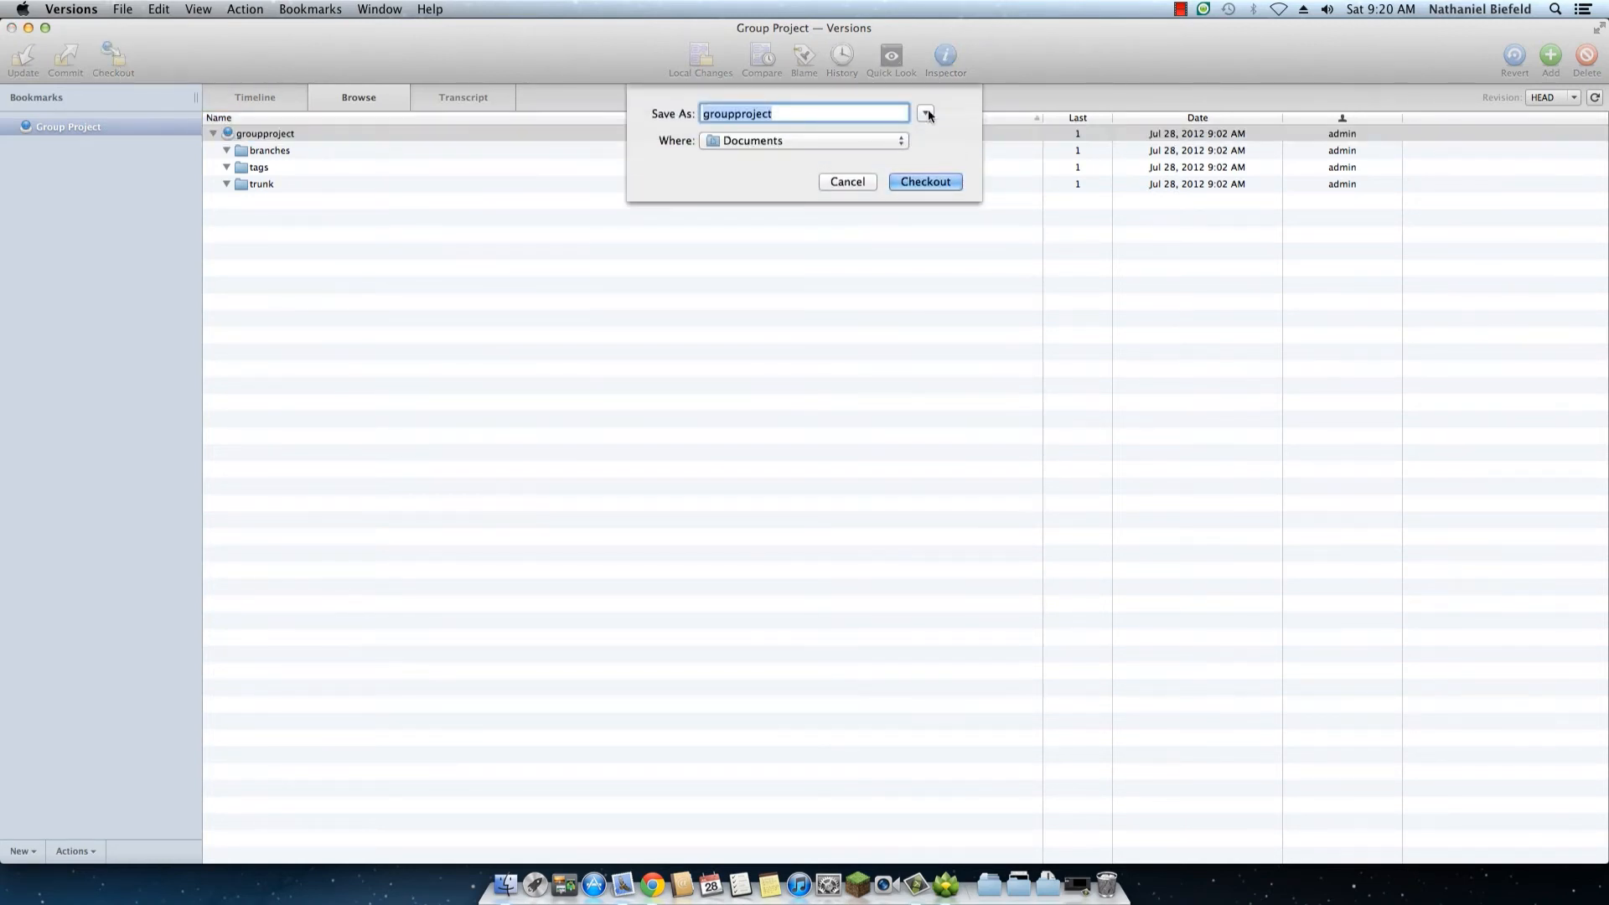
click(868, 140)
click(868, 136)
click(900, 182)
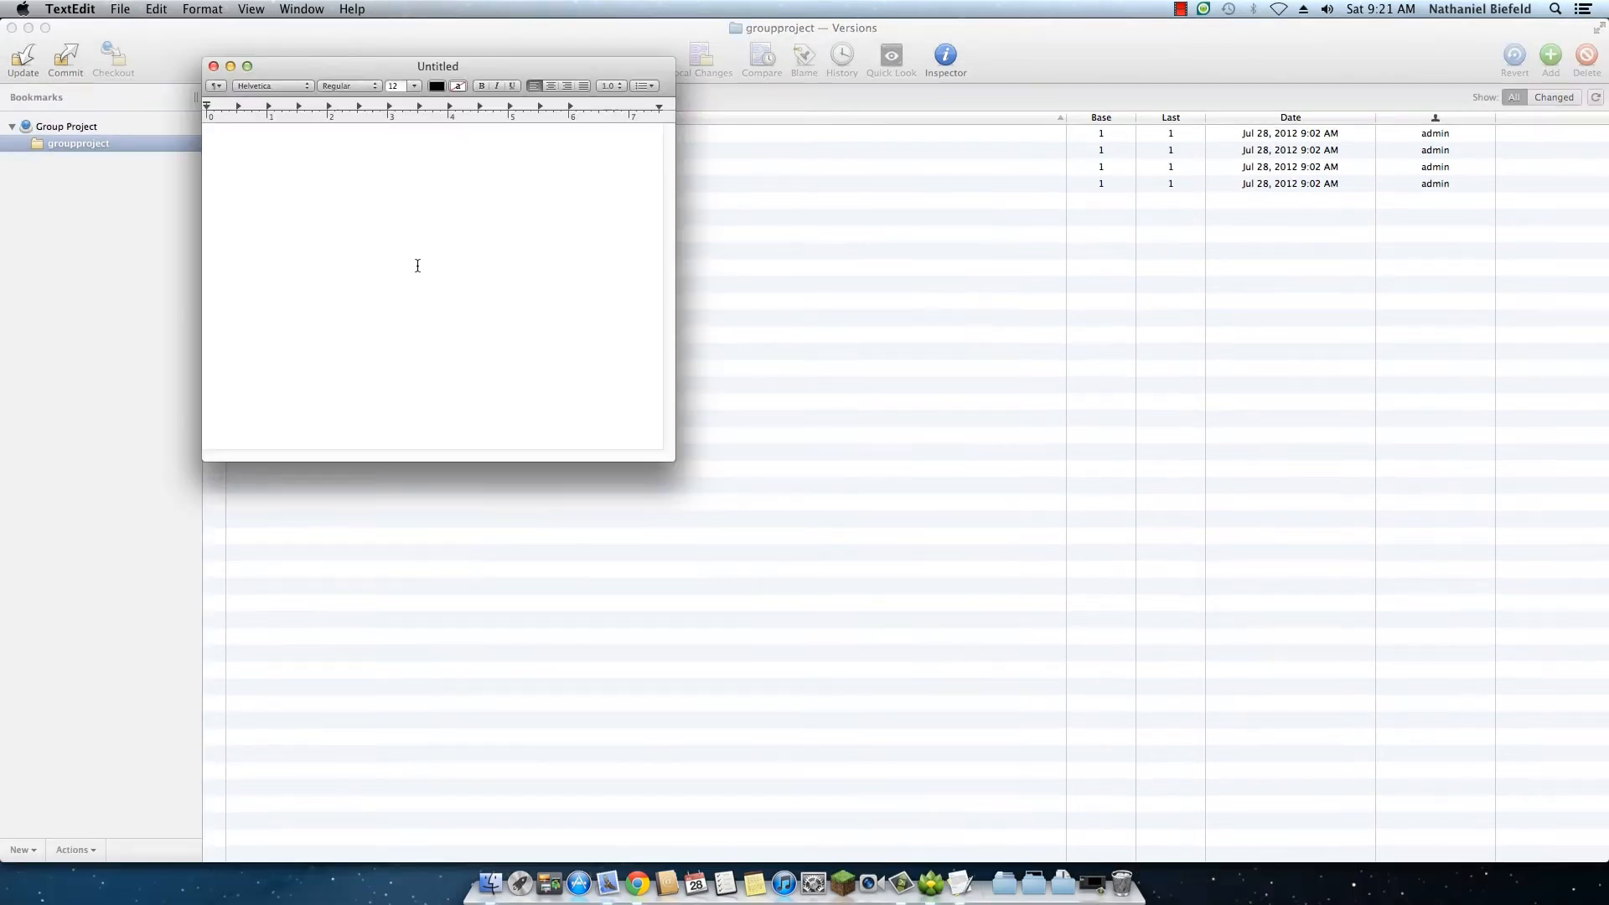
Step: Reposition the blank TextEdit document window and write "This is a test" in it
drag(390, 62, 477, 140)
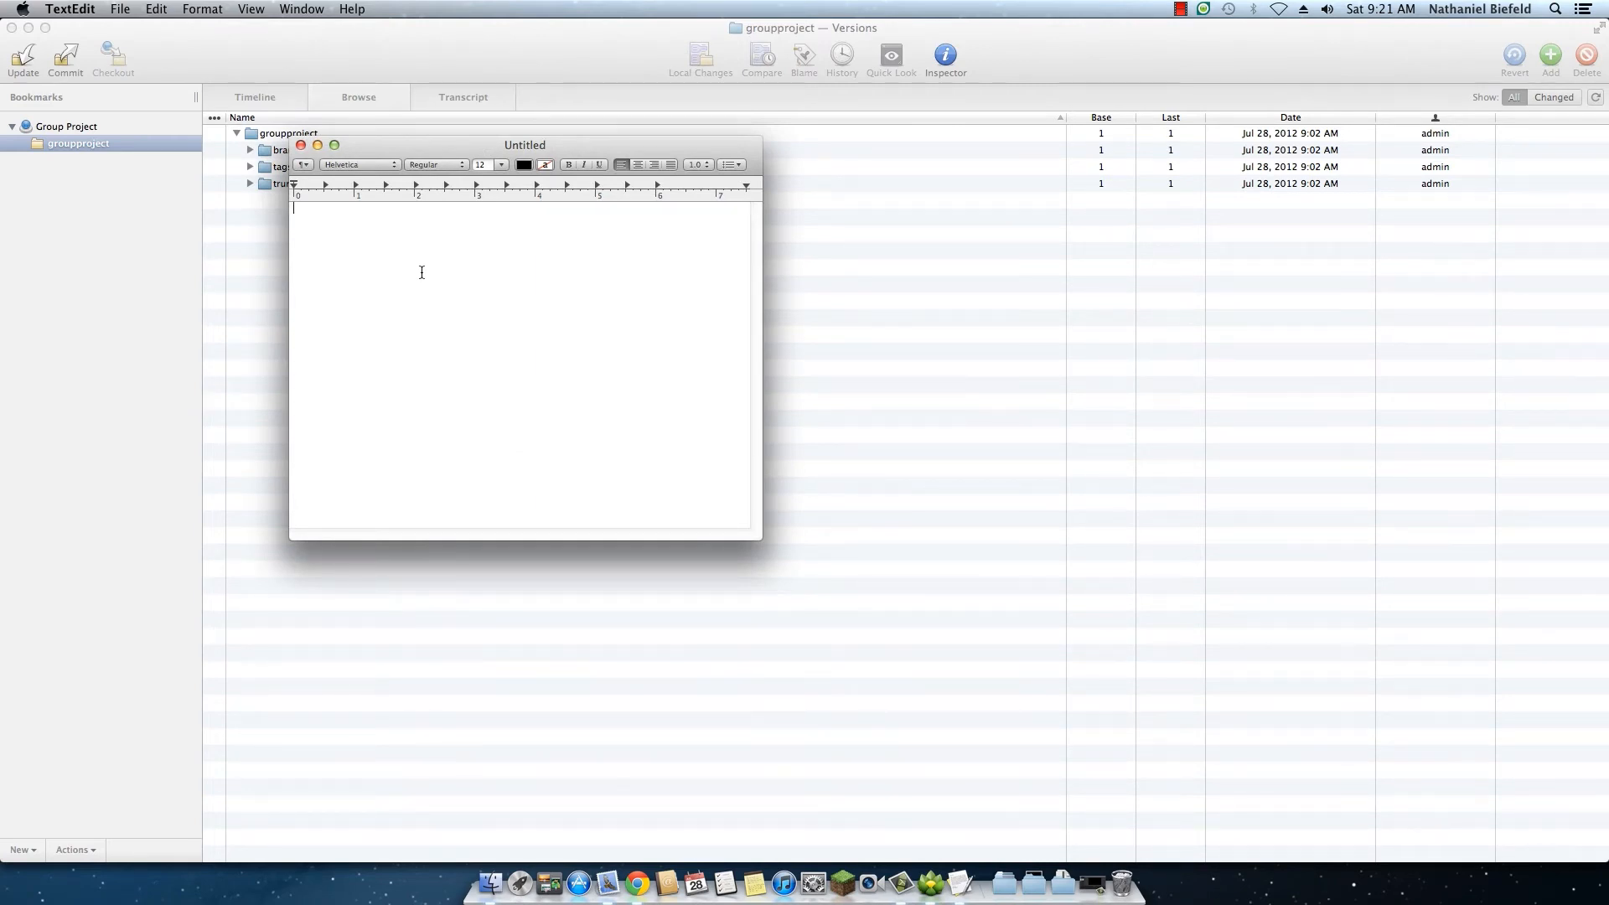
text(This is a test)
Step: Start saving the text document and choose the trunk folder inside Documents/groupproject as its destination
click(130, 11)
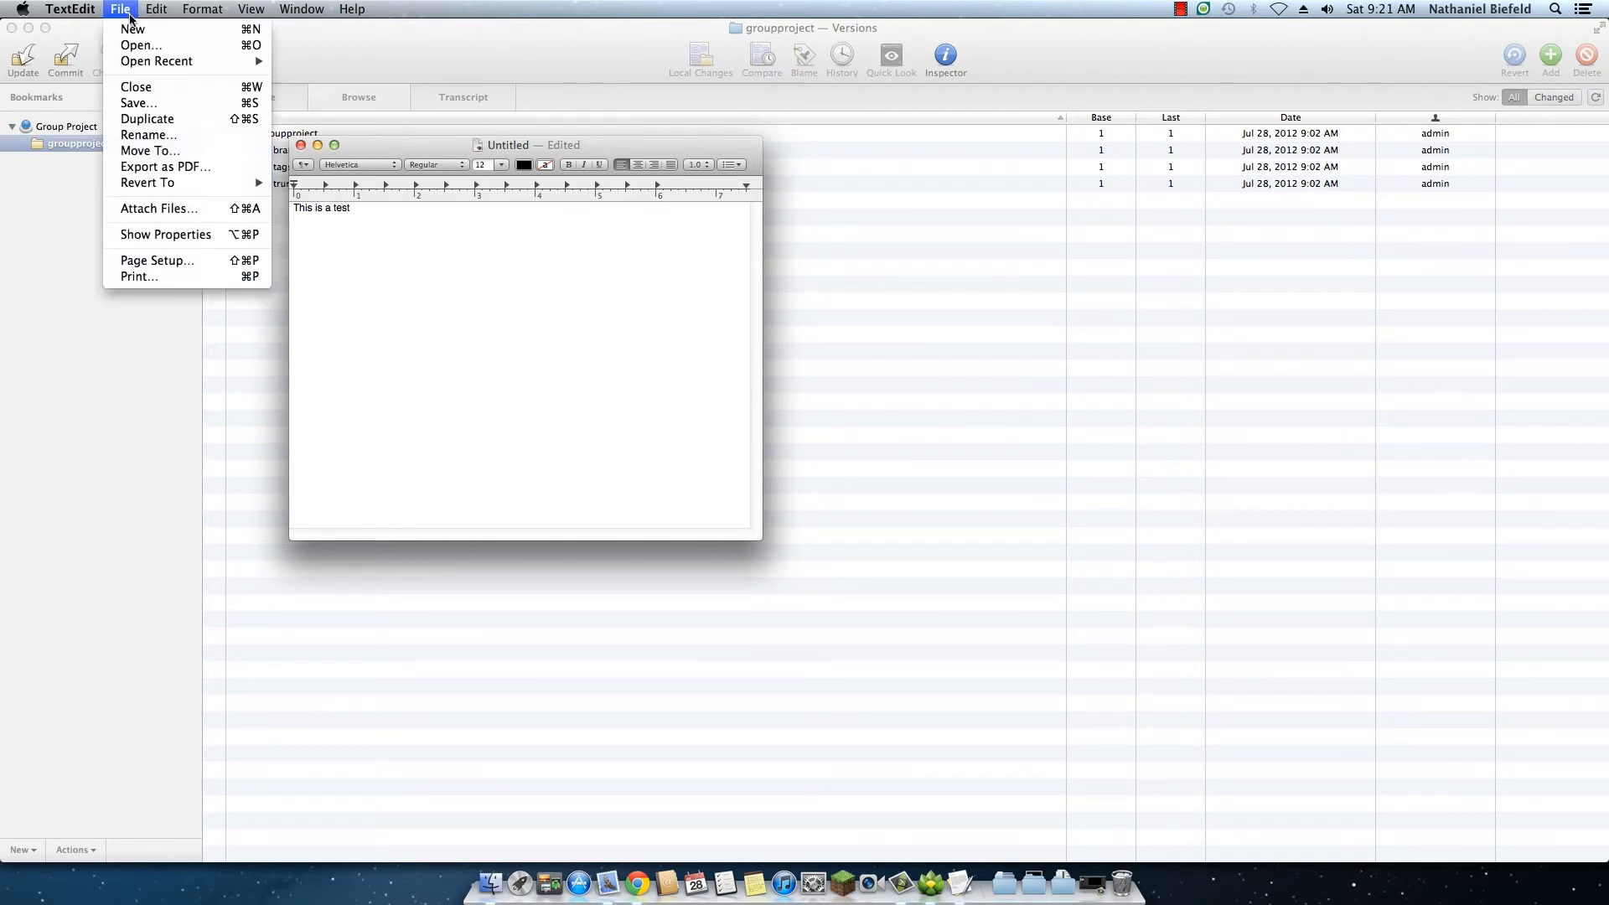
click(148, 103)
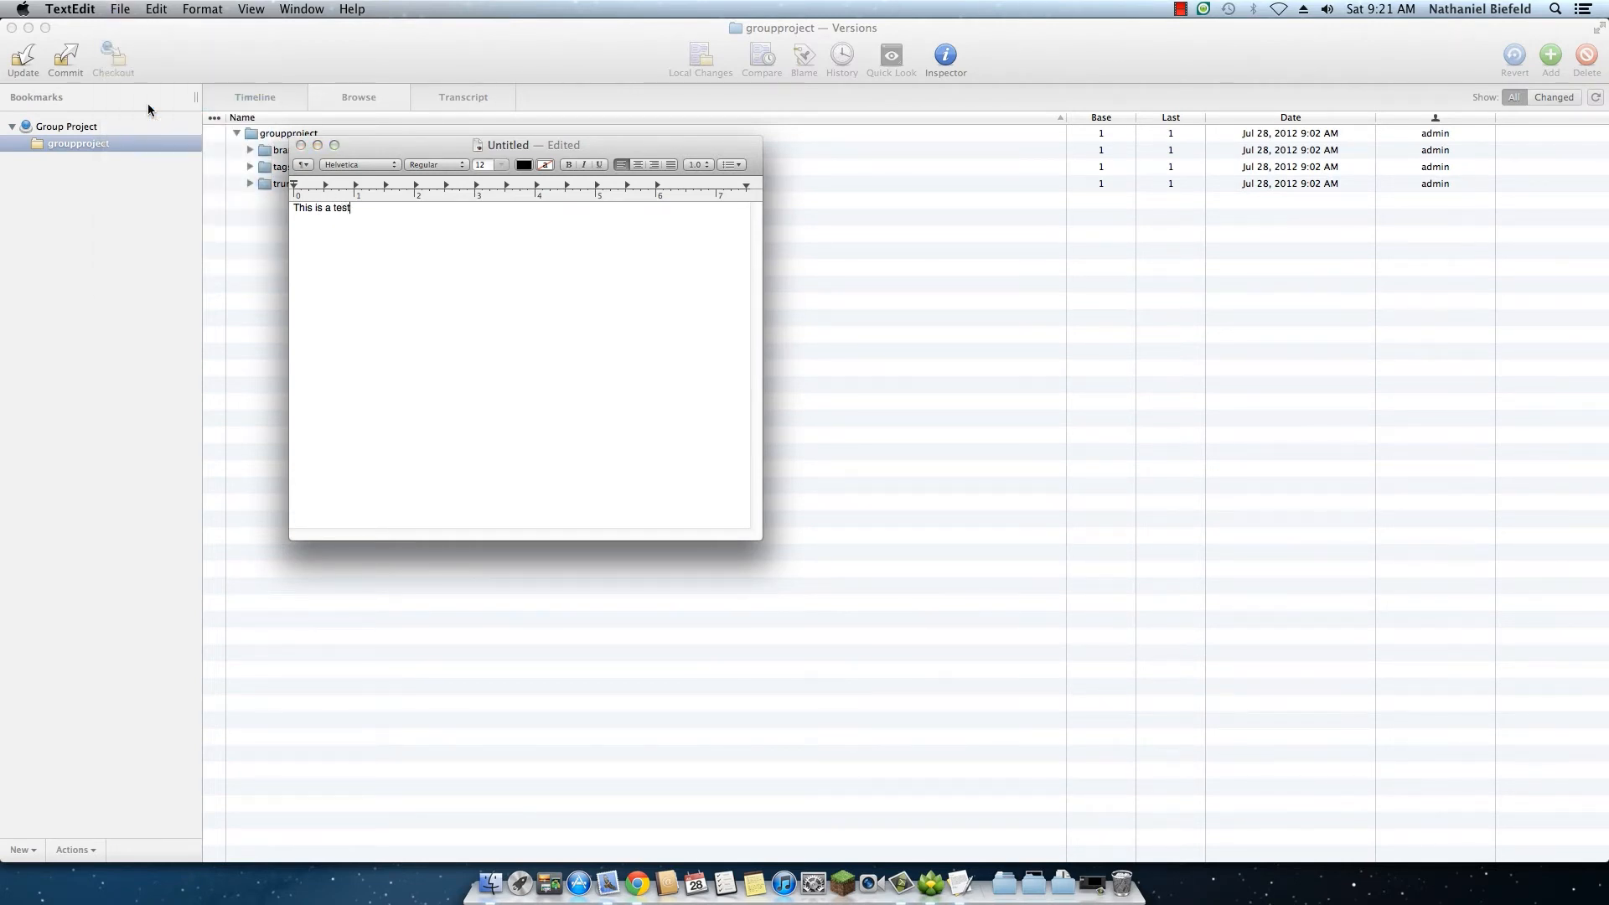
click(454, 233)
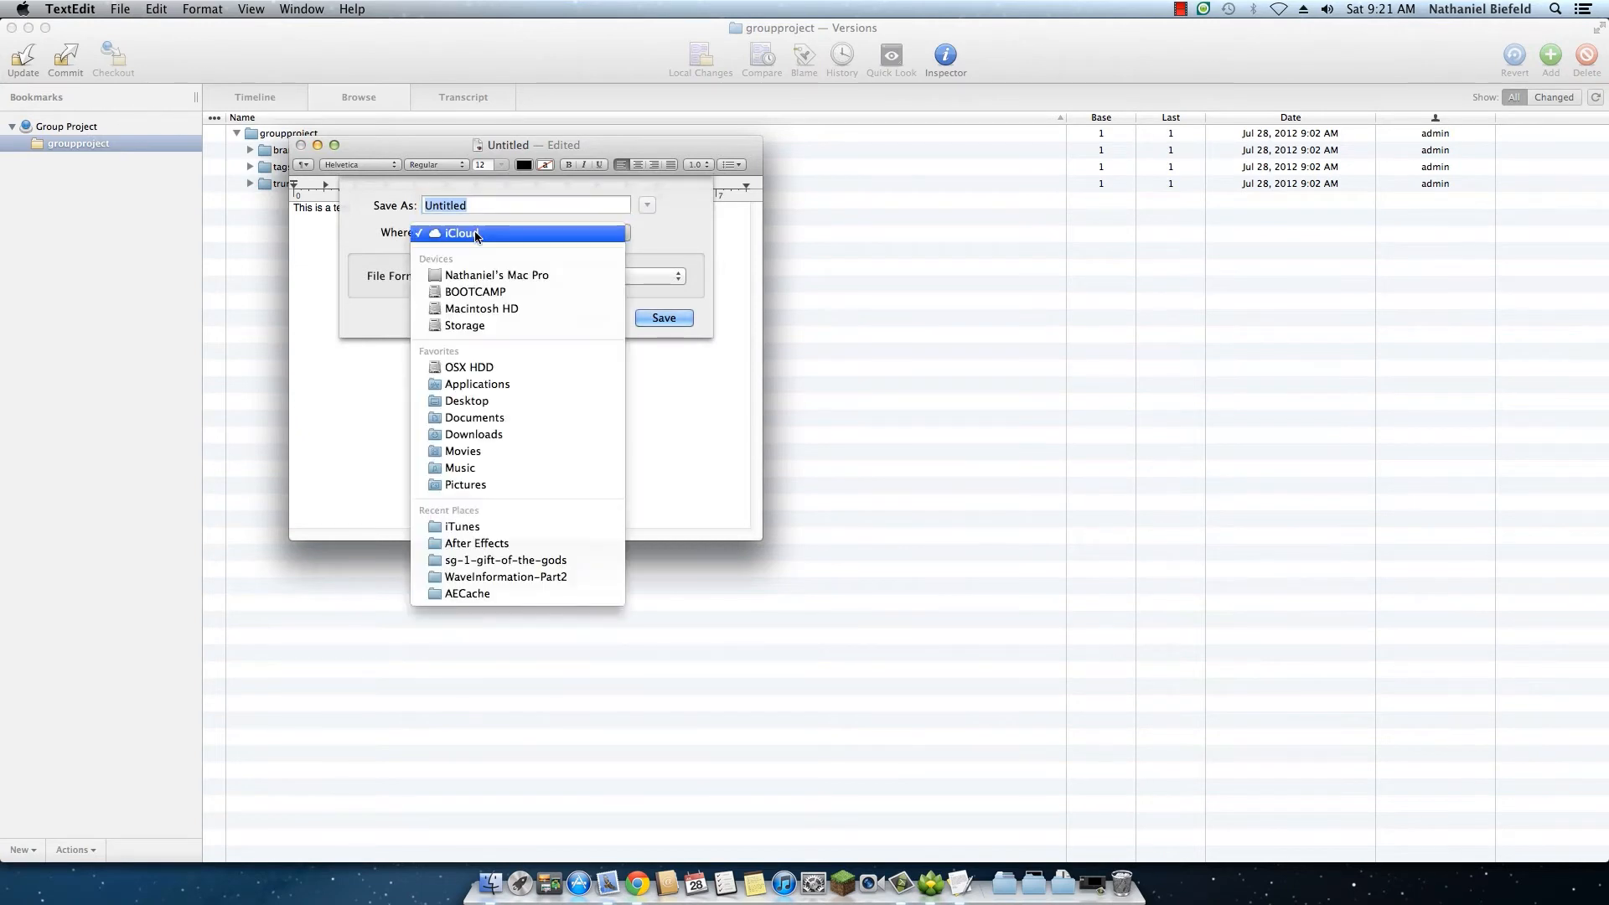
click(500, 417)
click(646, 205)
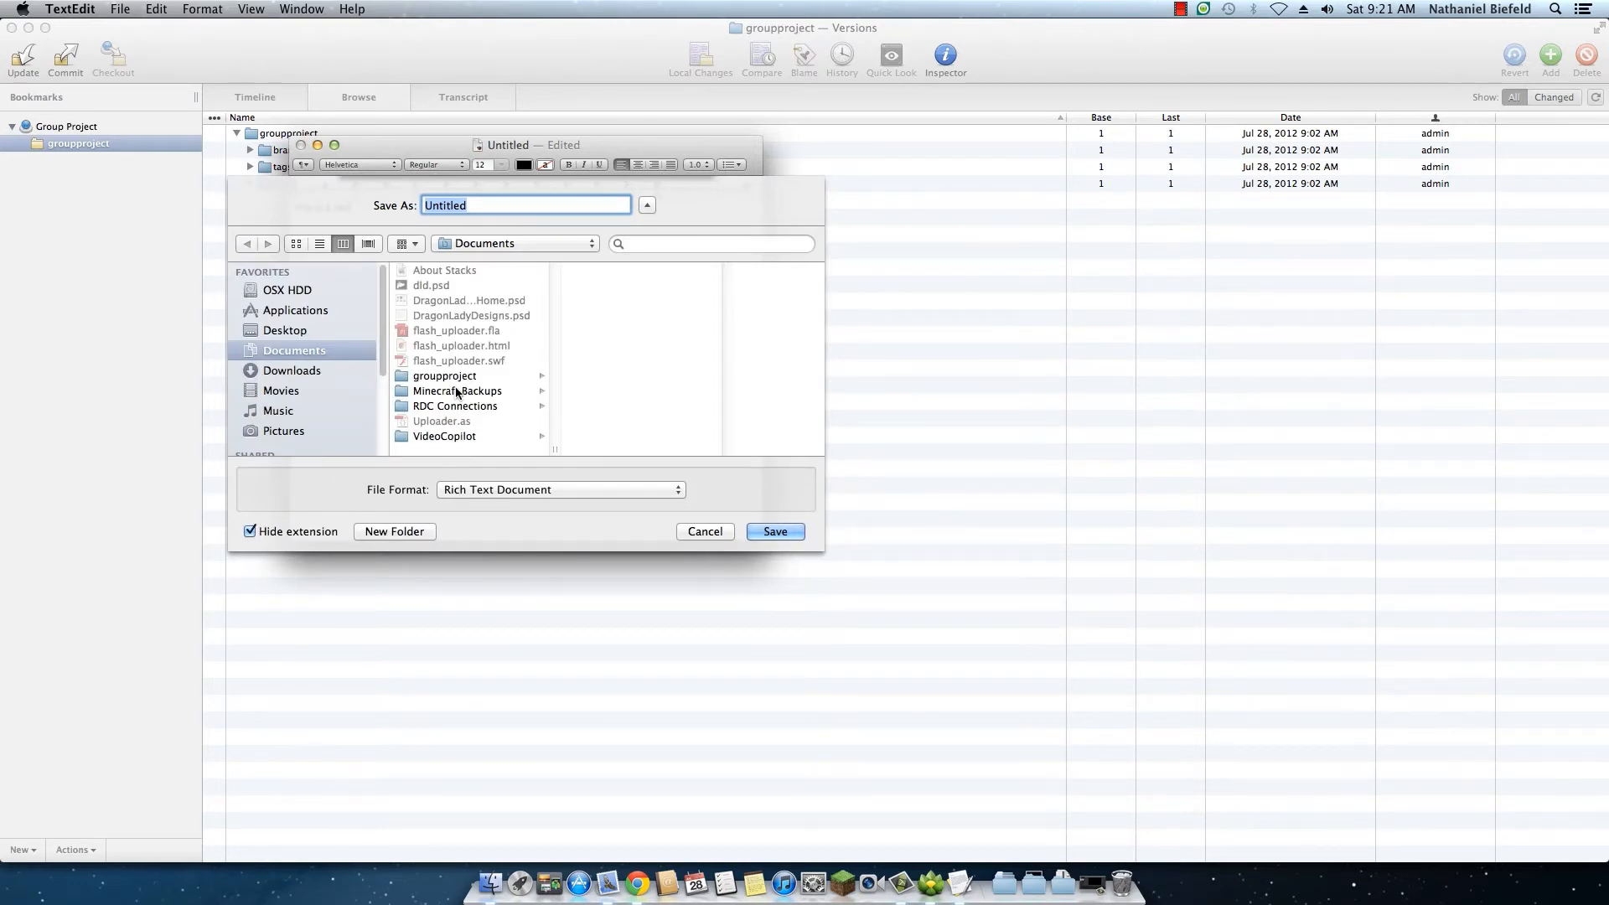
click(459, 376)
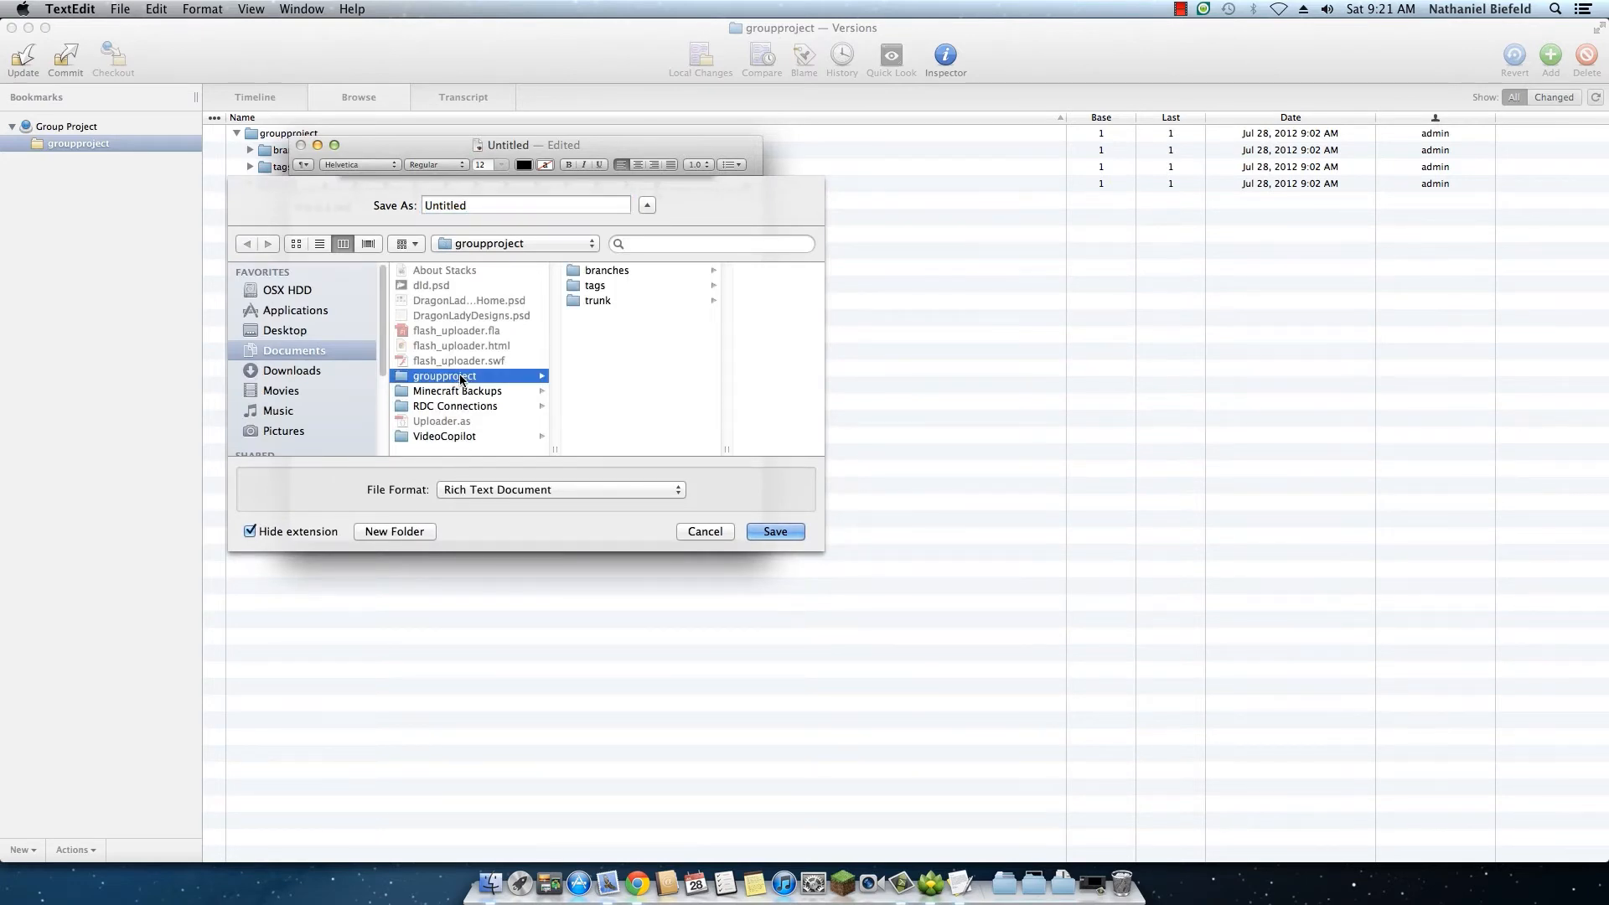
click(610, 300)
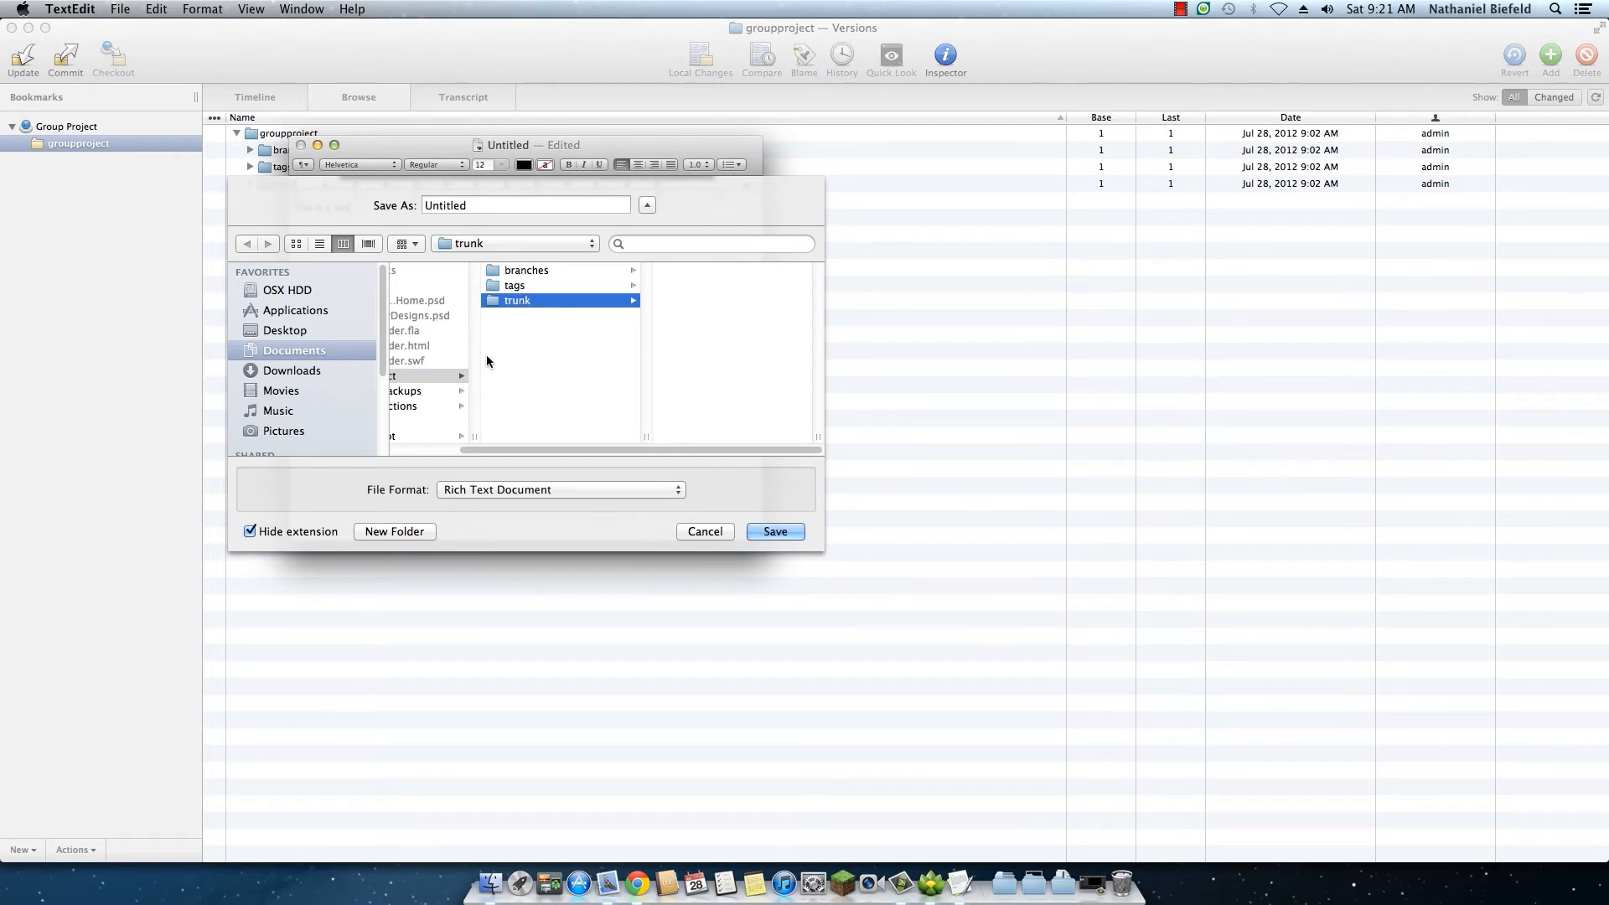
Step: Save the document under the name TestDoc, then close it and quit TextEdit
double_click(449, 206)
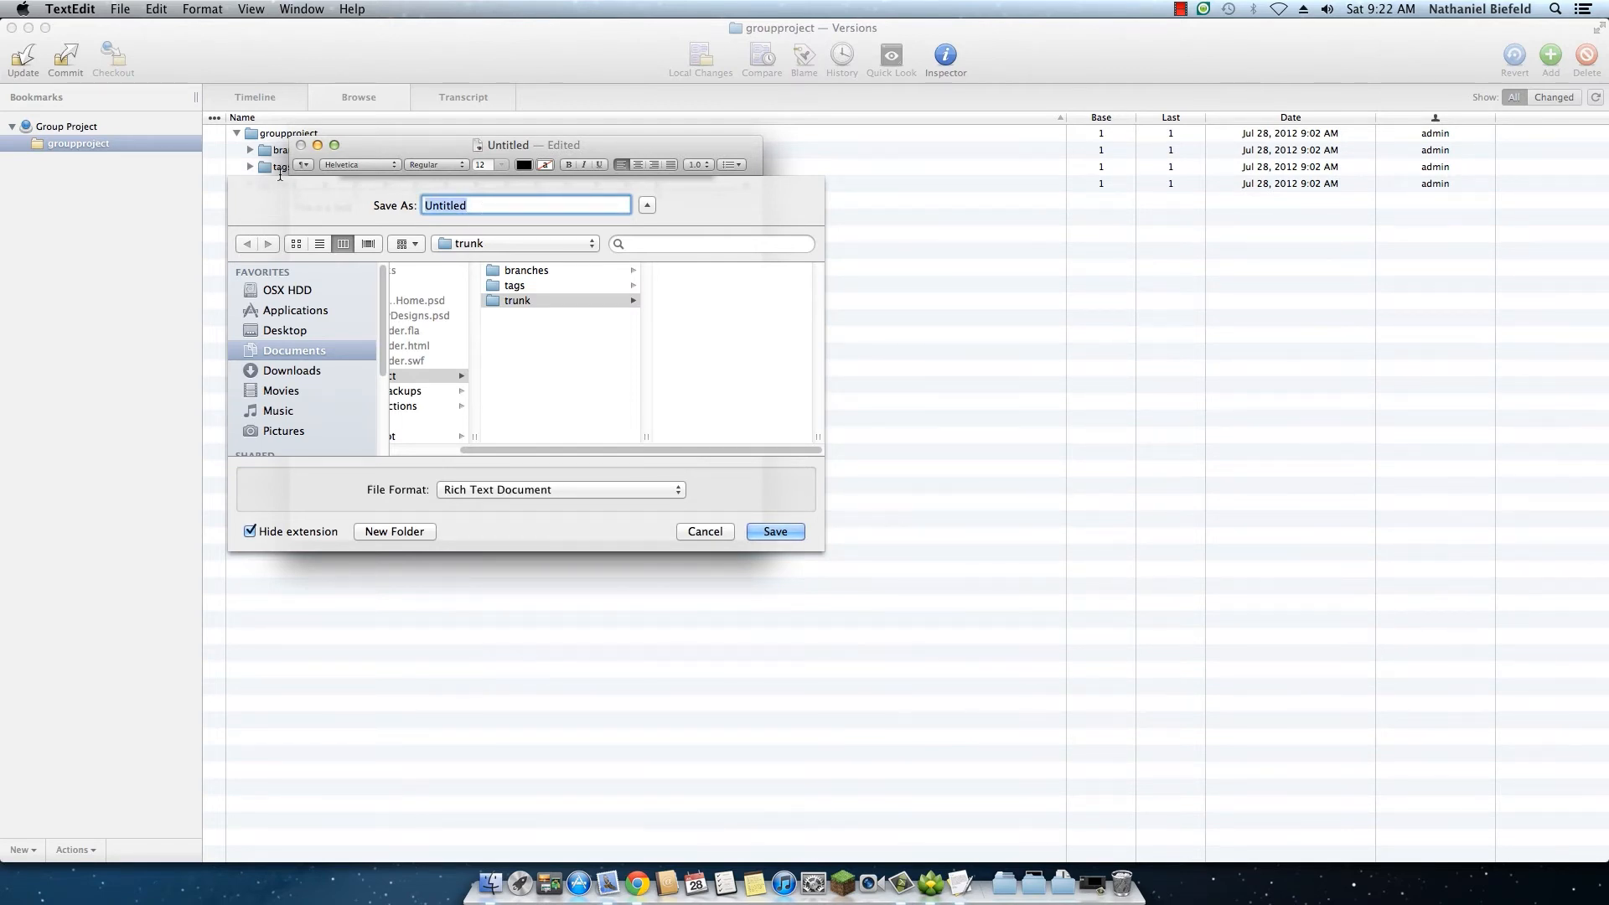
text(TestDoc)
click(759, 526)
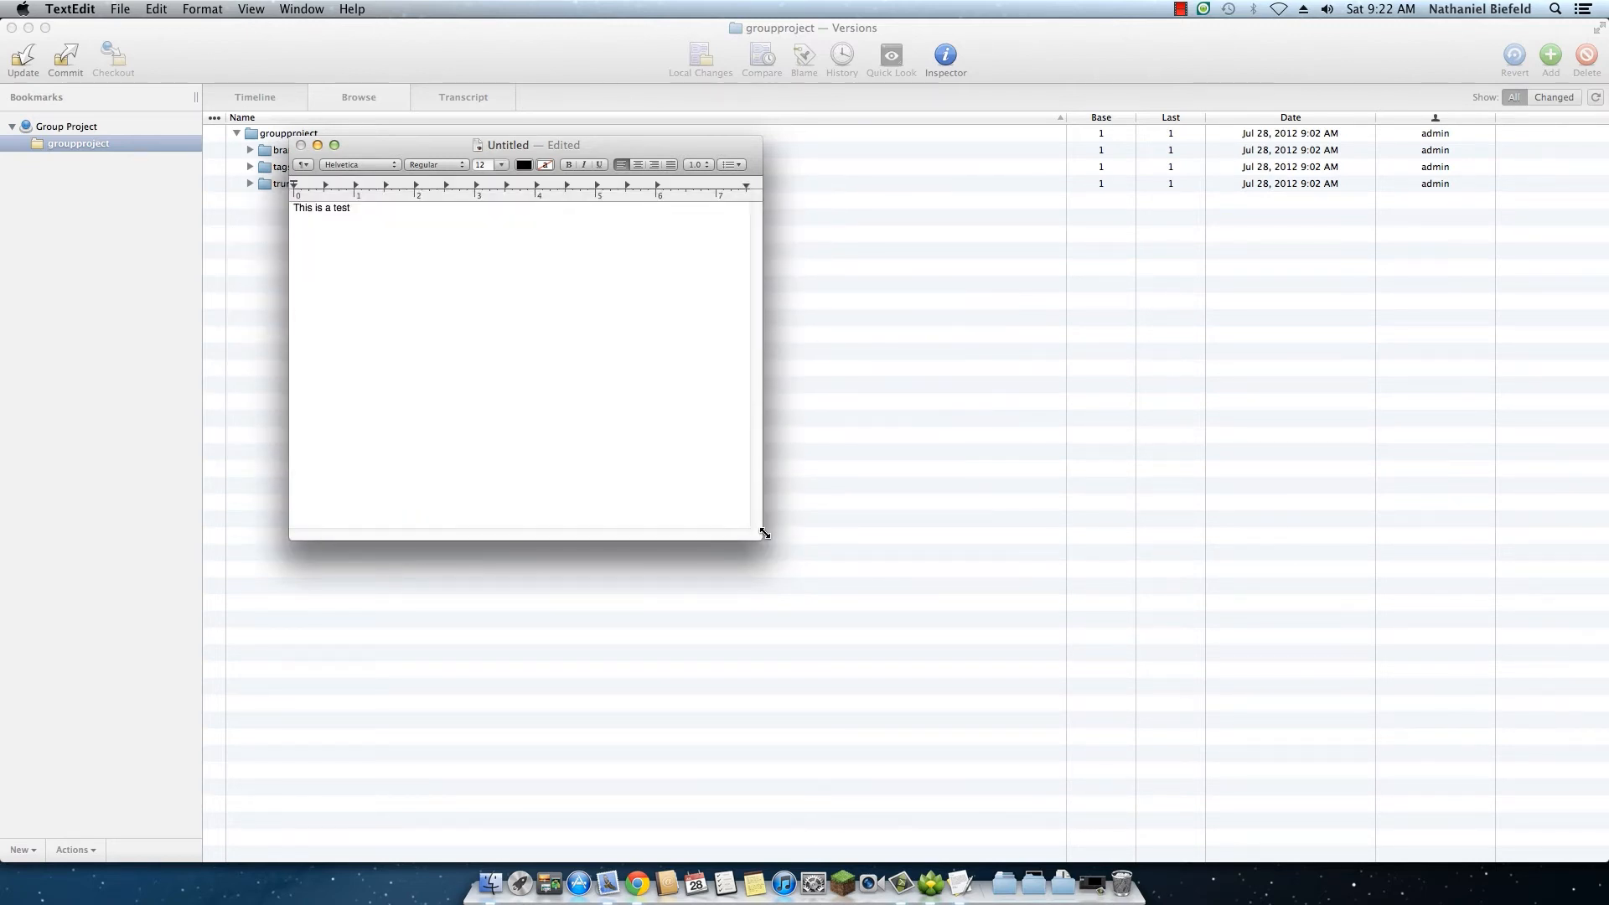
click(301, 145)
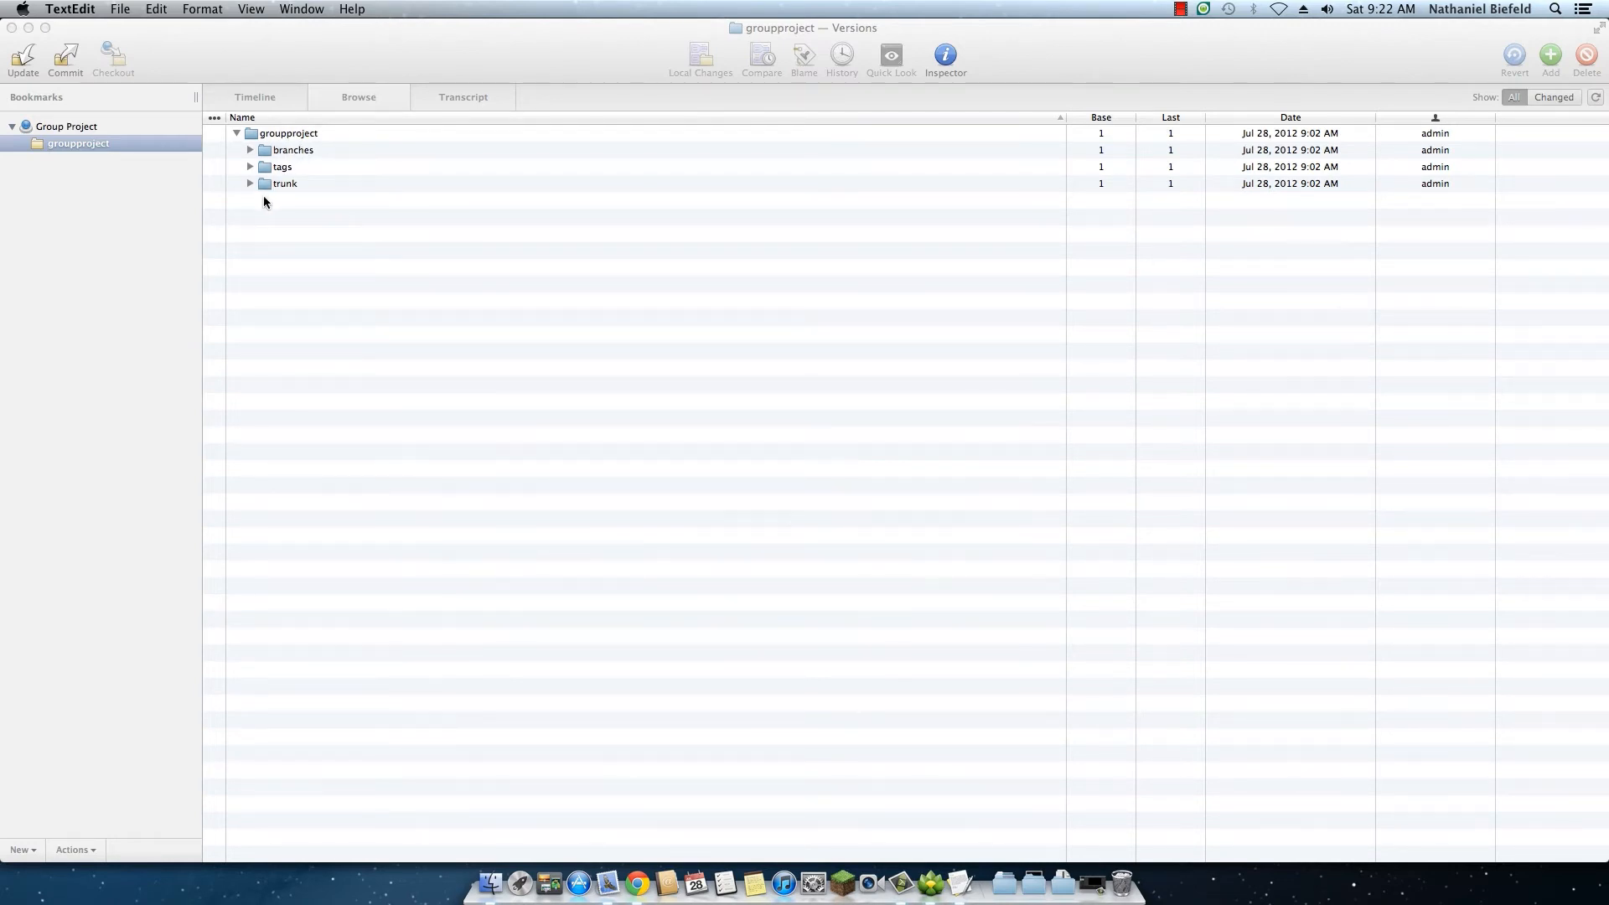
key(super+q)
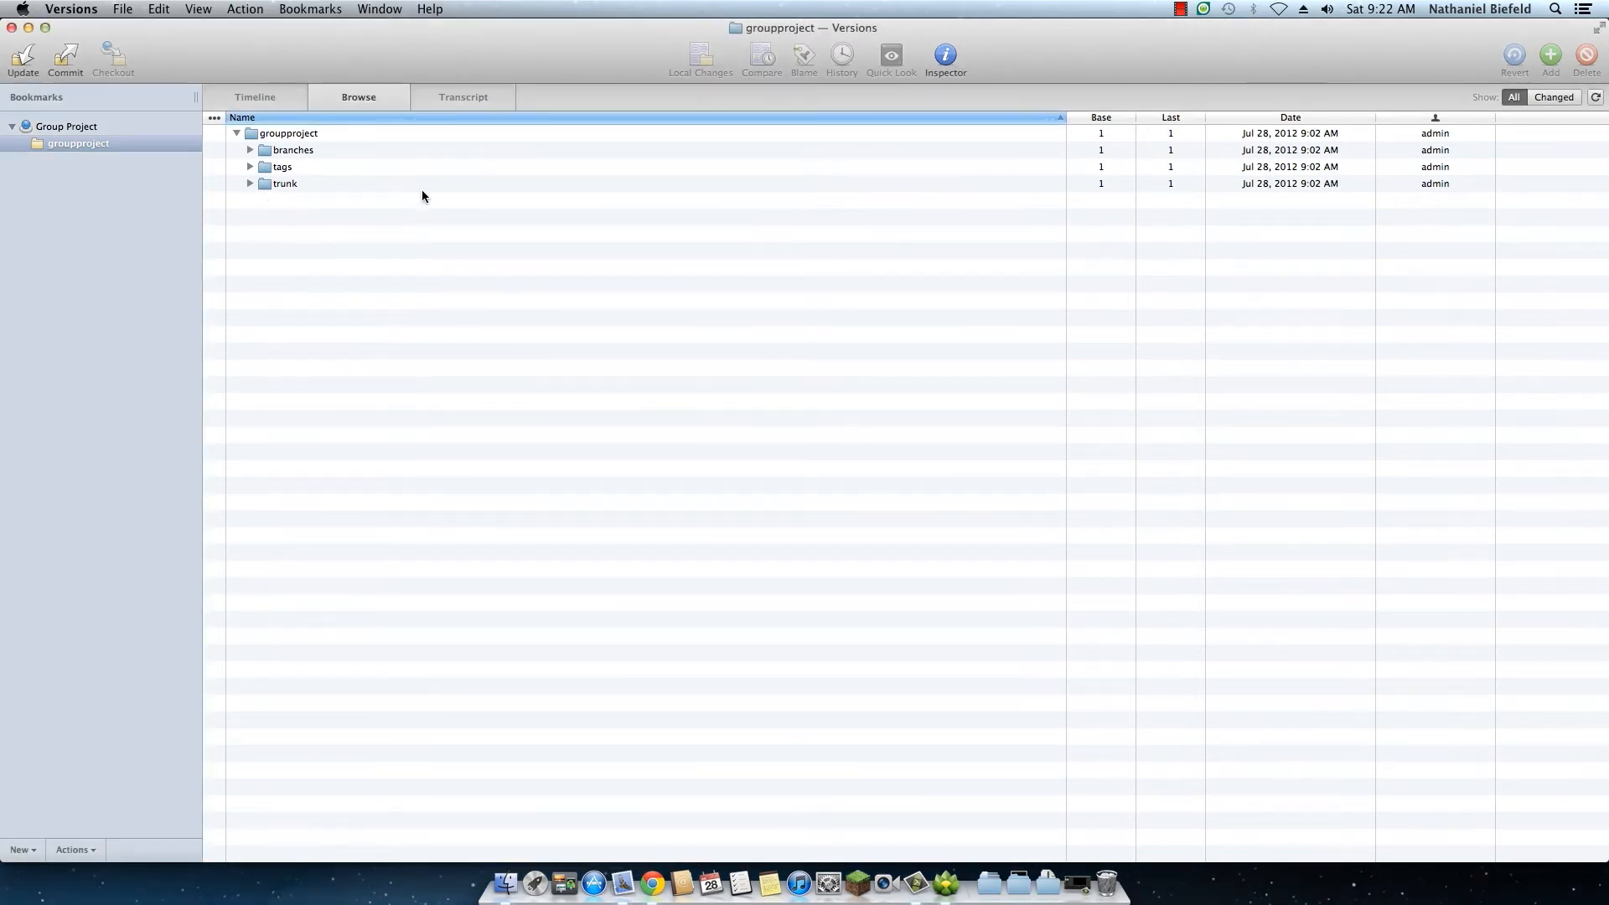
Step: Show only the changed items in the groupproject working copy and add TestDoc.rtf to version control
click(1539, 100)
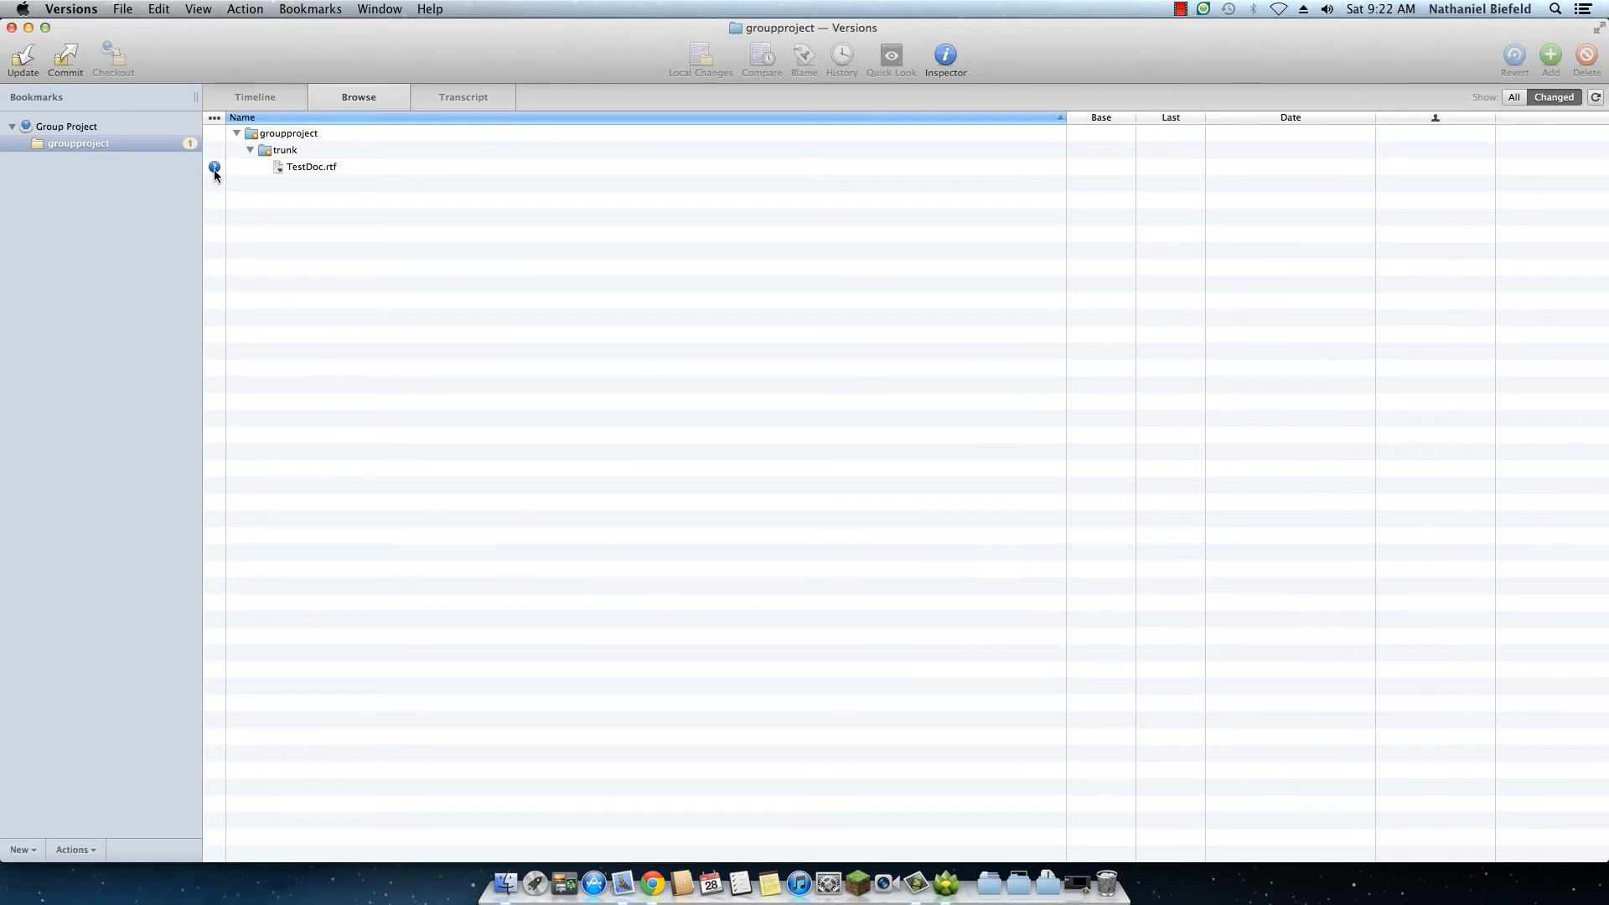
right_click(304, 168)
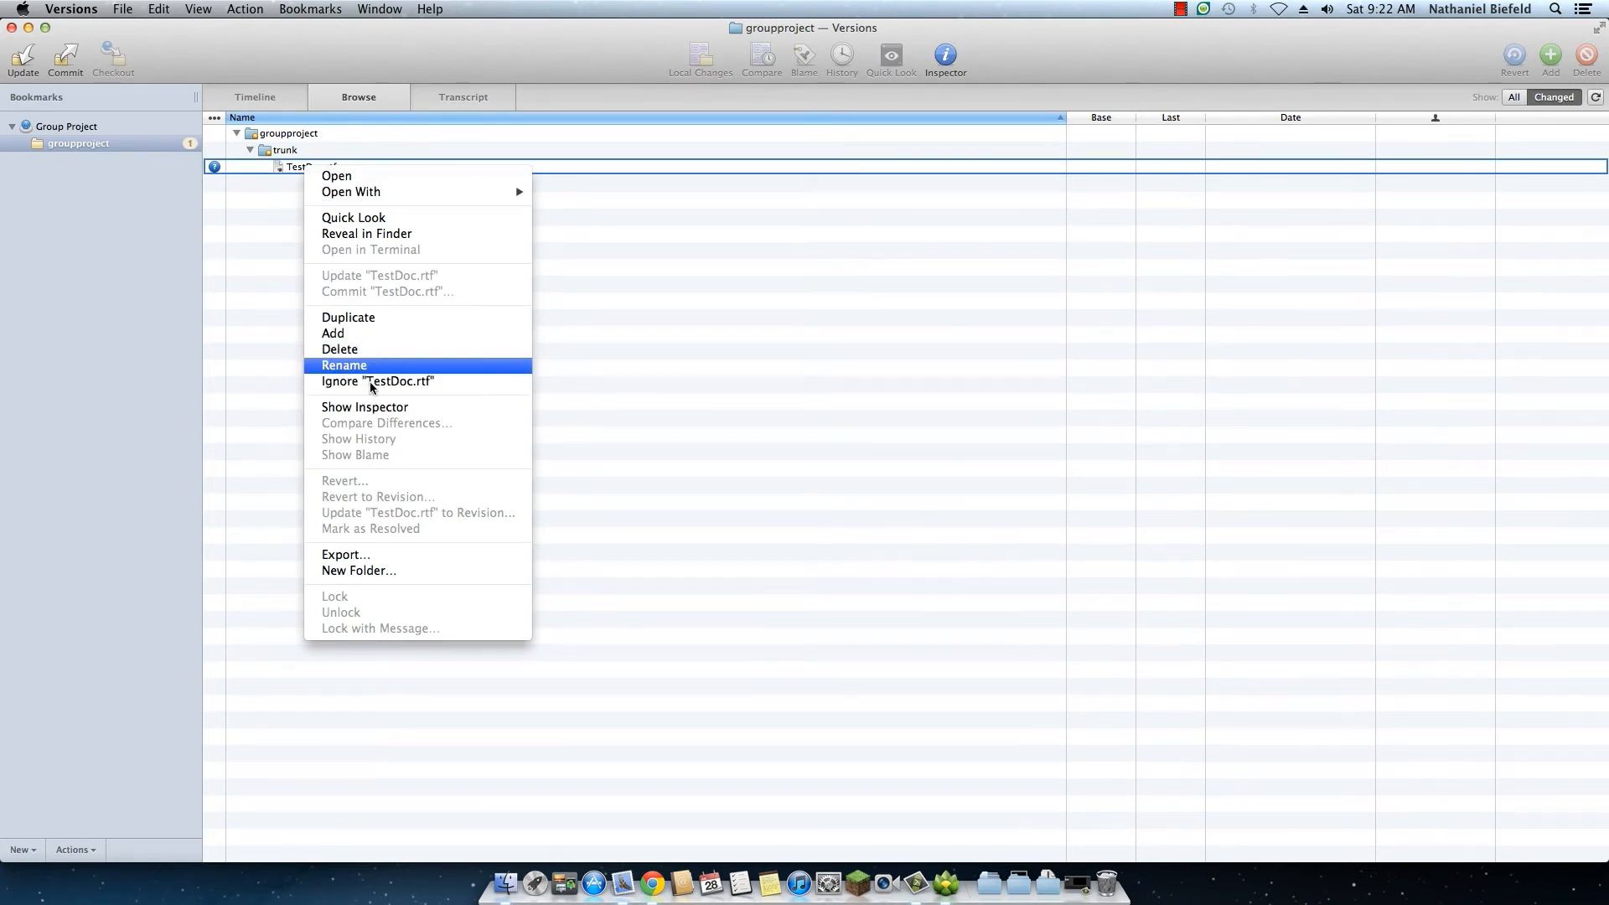
click(373, 336)
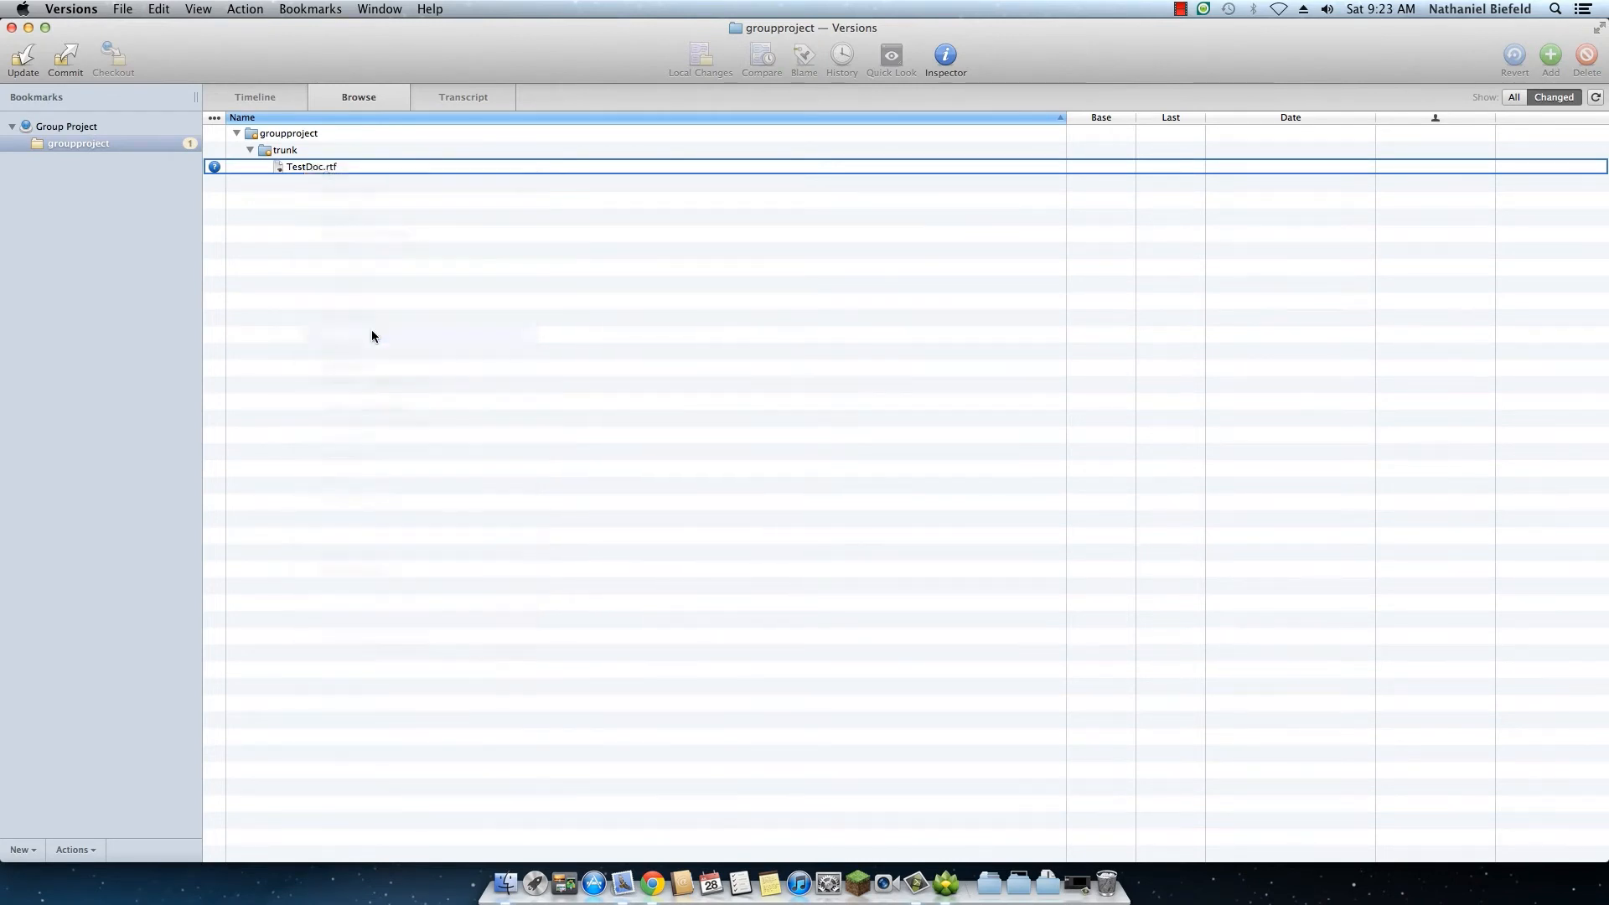
Step: Commit the whole groupproject working copy with the message "Uploaded a doc."
click(284, 135)
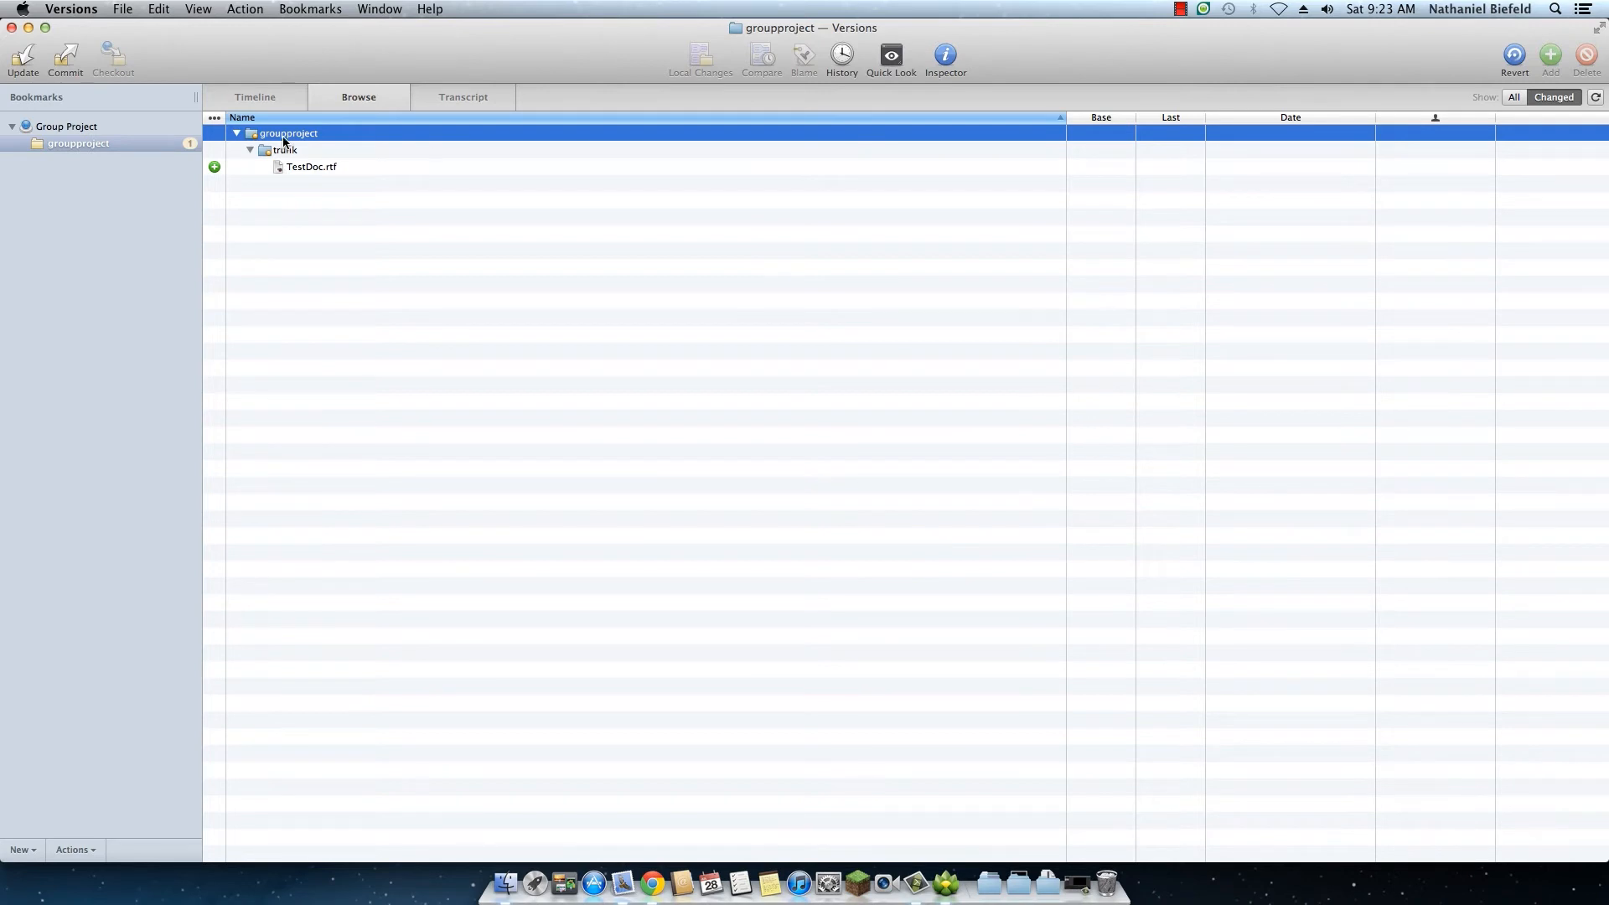
right_click(285, 138)
right_click(279, 152)
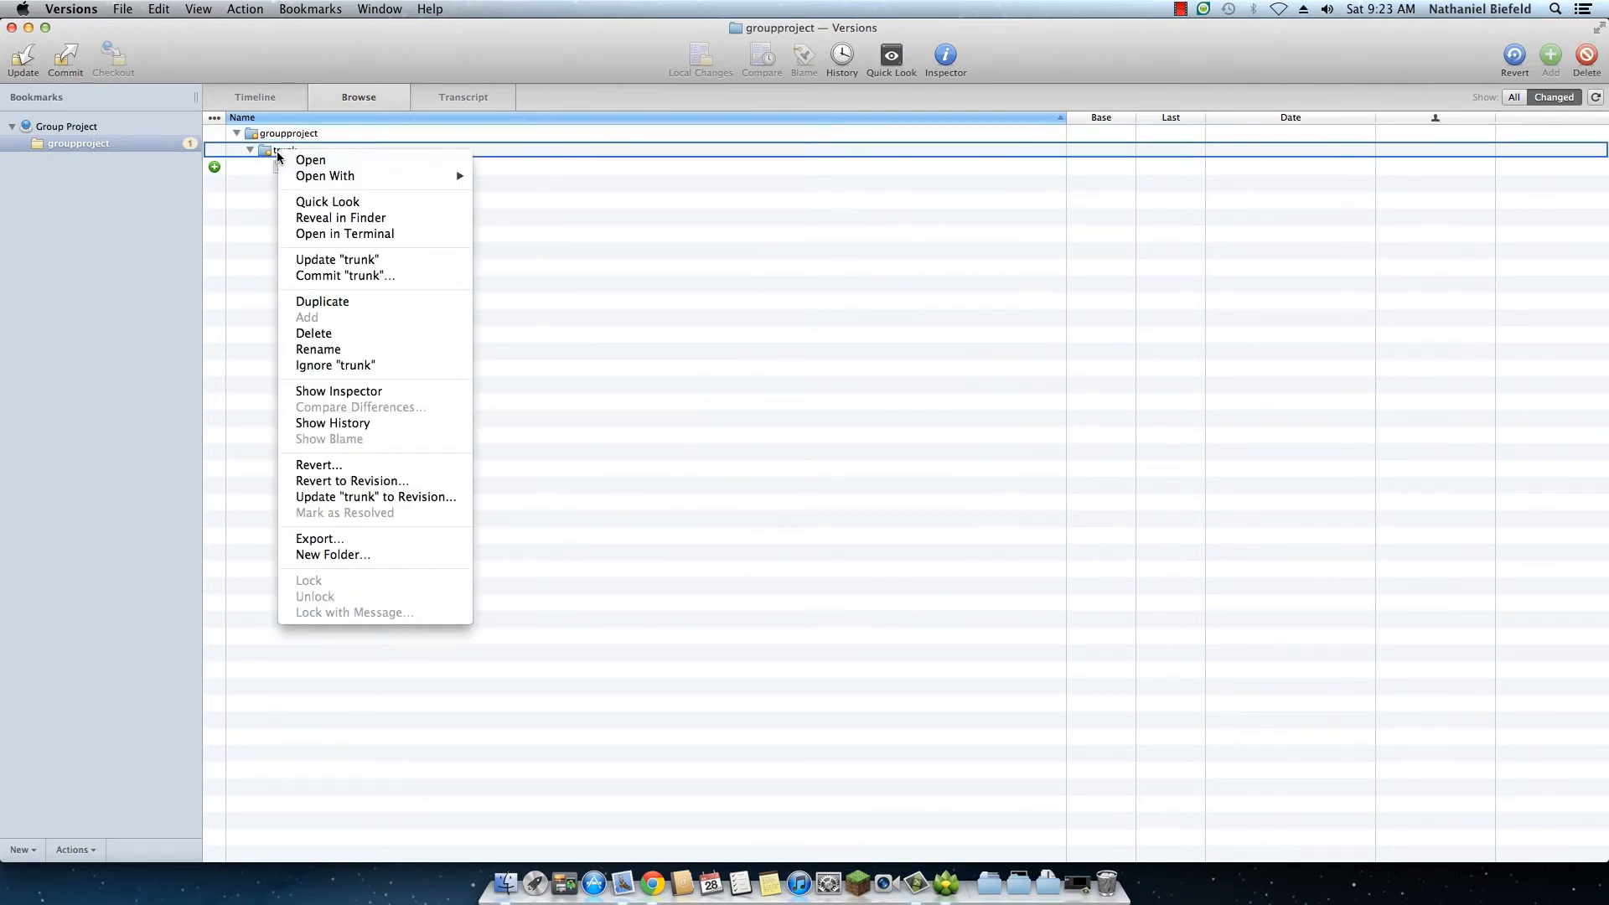
right_click(277, 137)
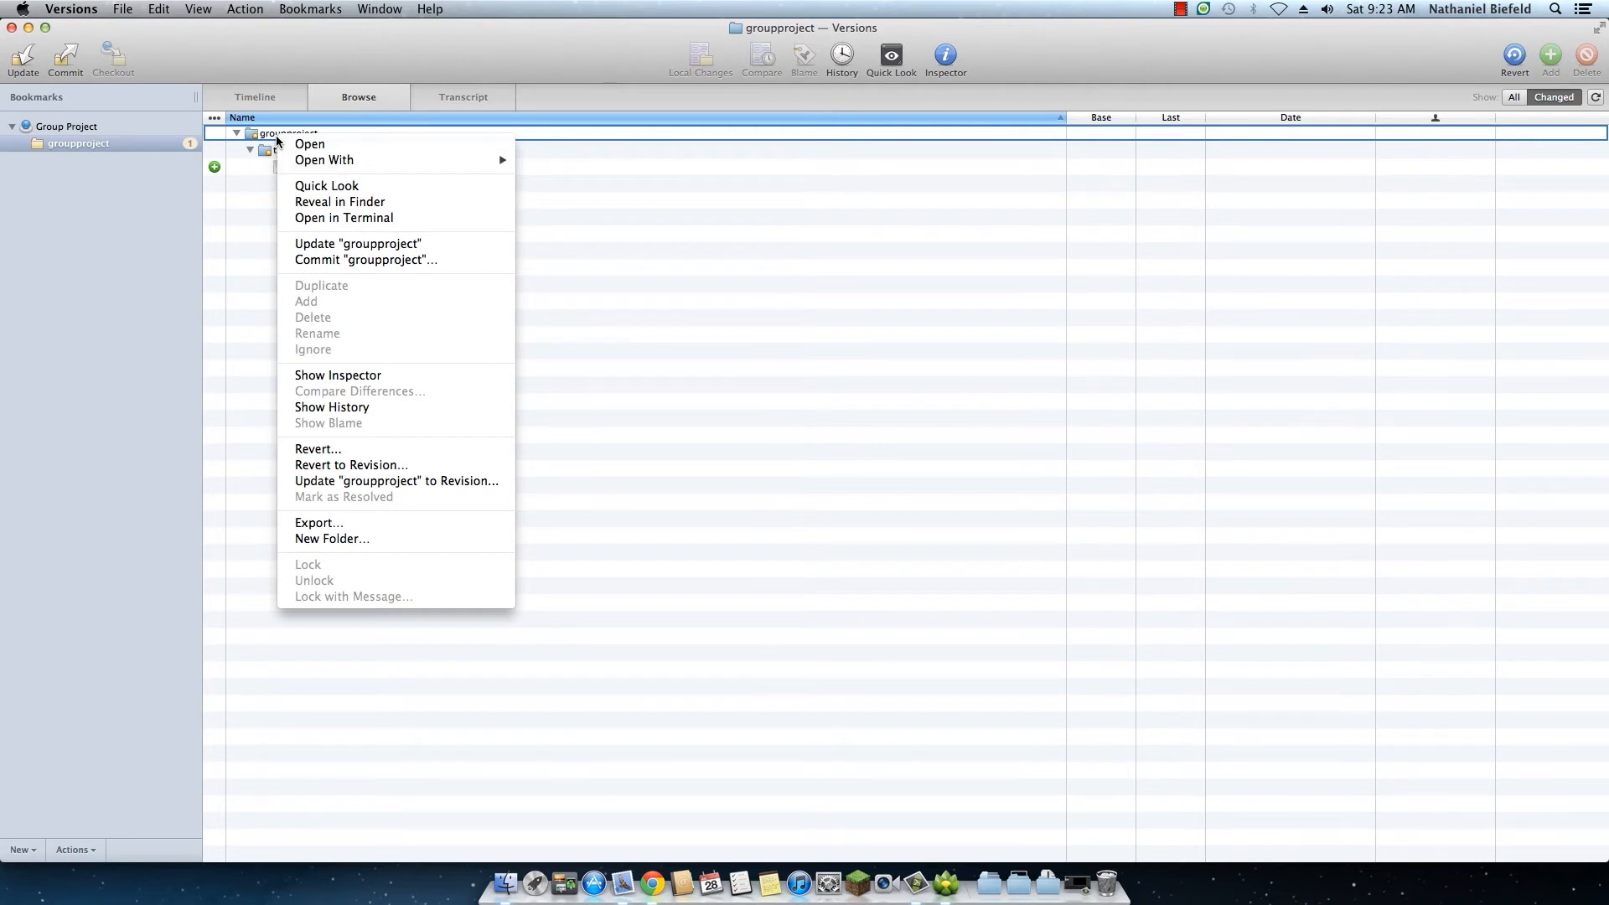
click(358, 260)
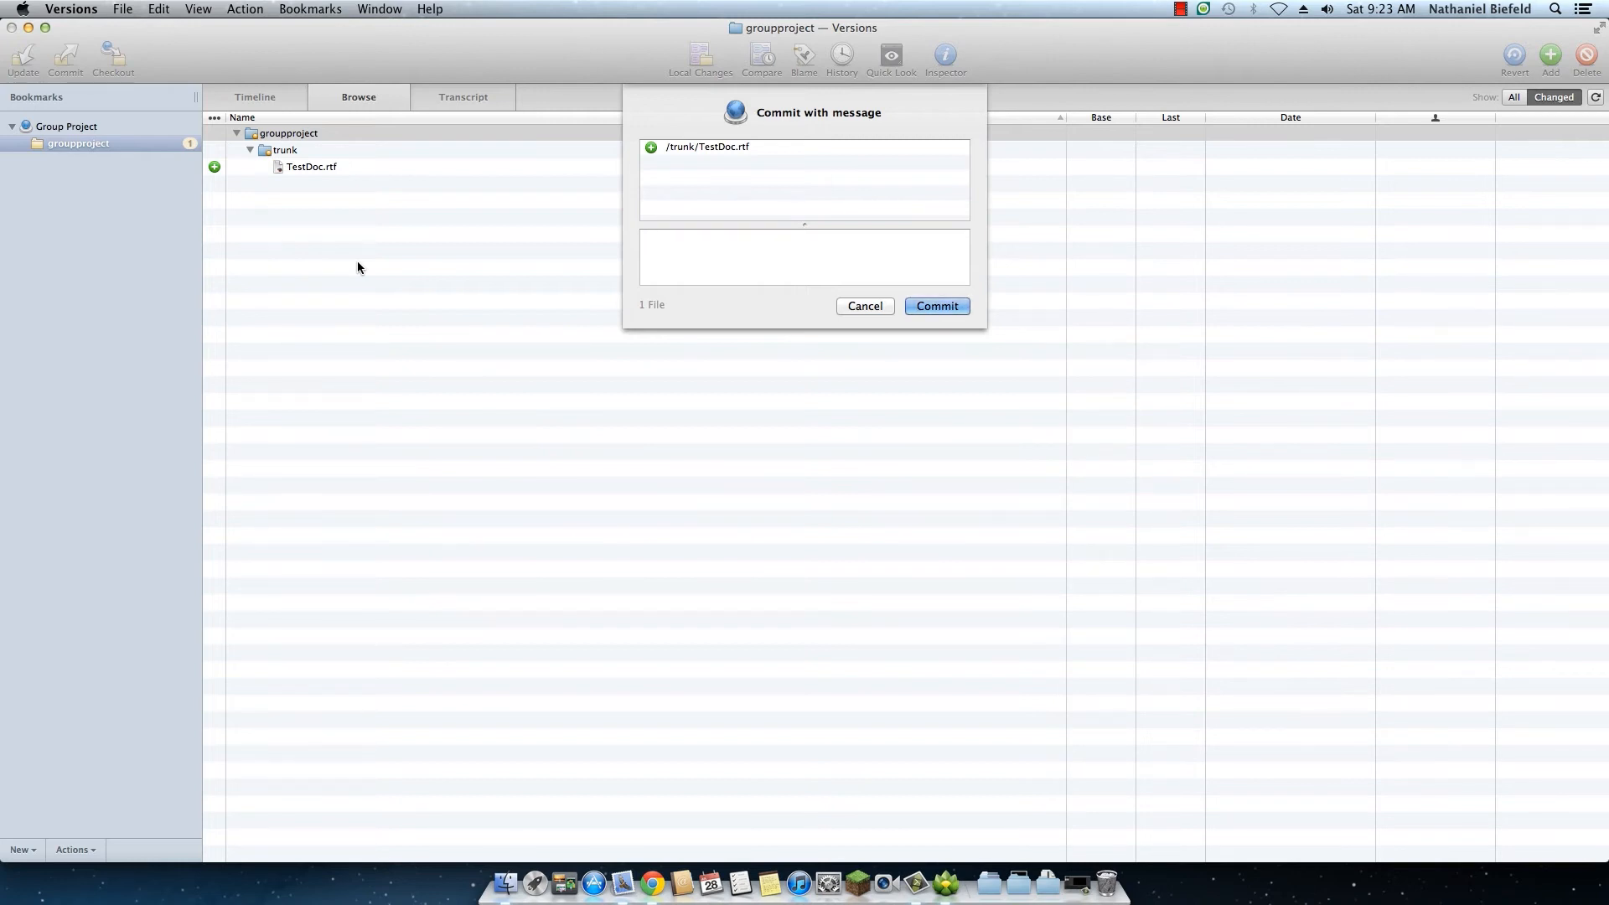
text(Uploaded a doc.)
click(961, 306)
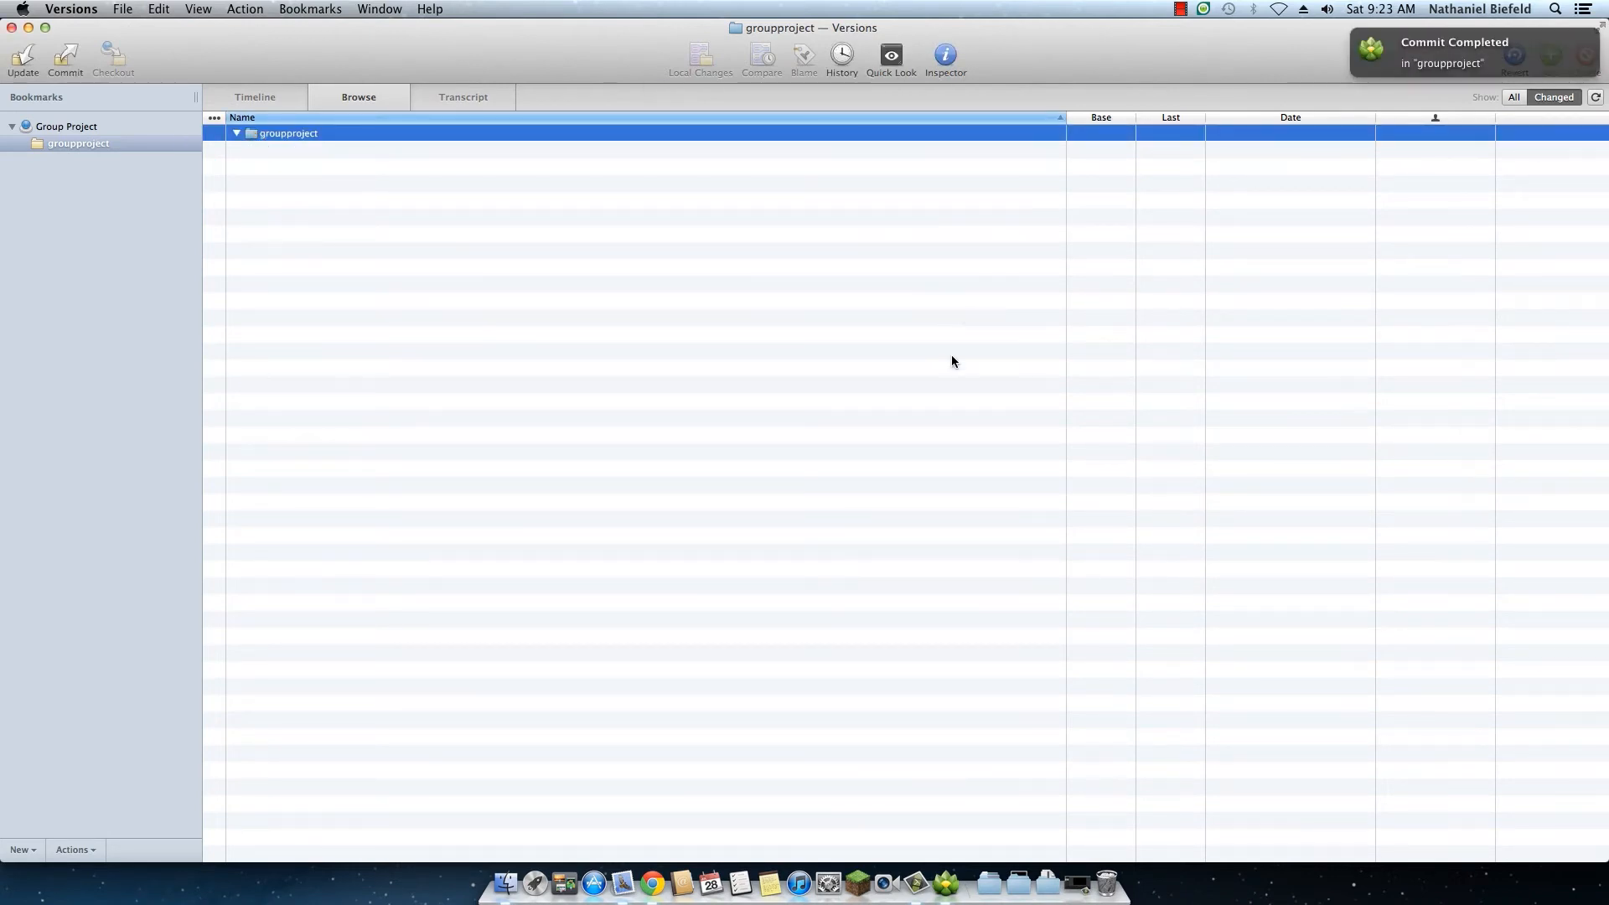
Step: Switch to Chrome and reload the GroupProject activity page on Beanstalk
click(652, 883)
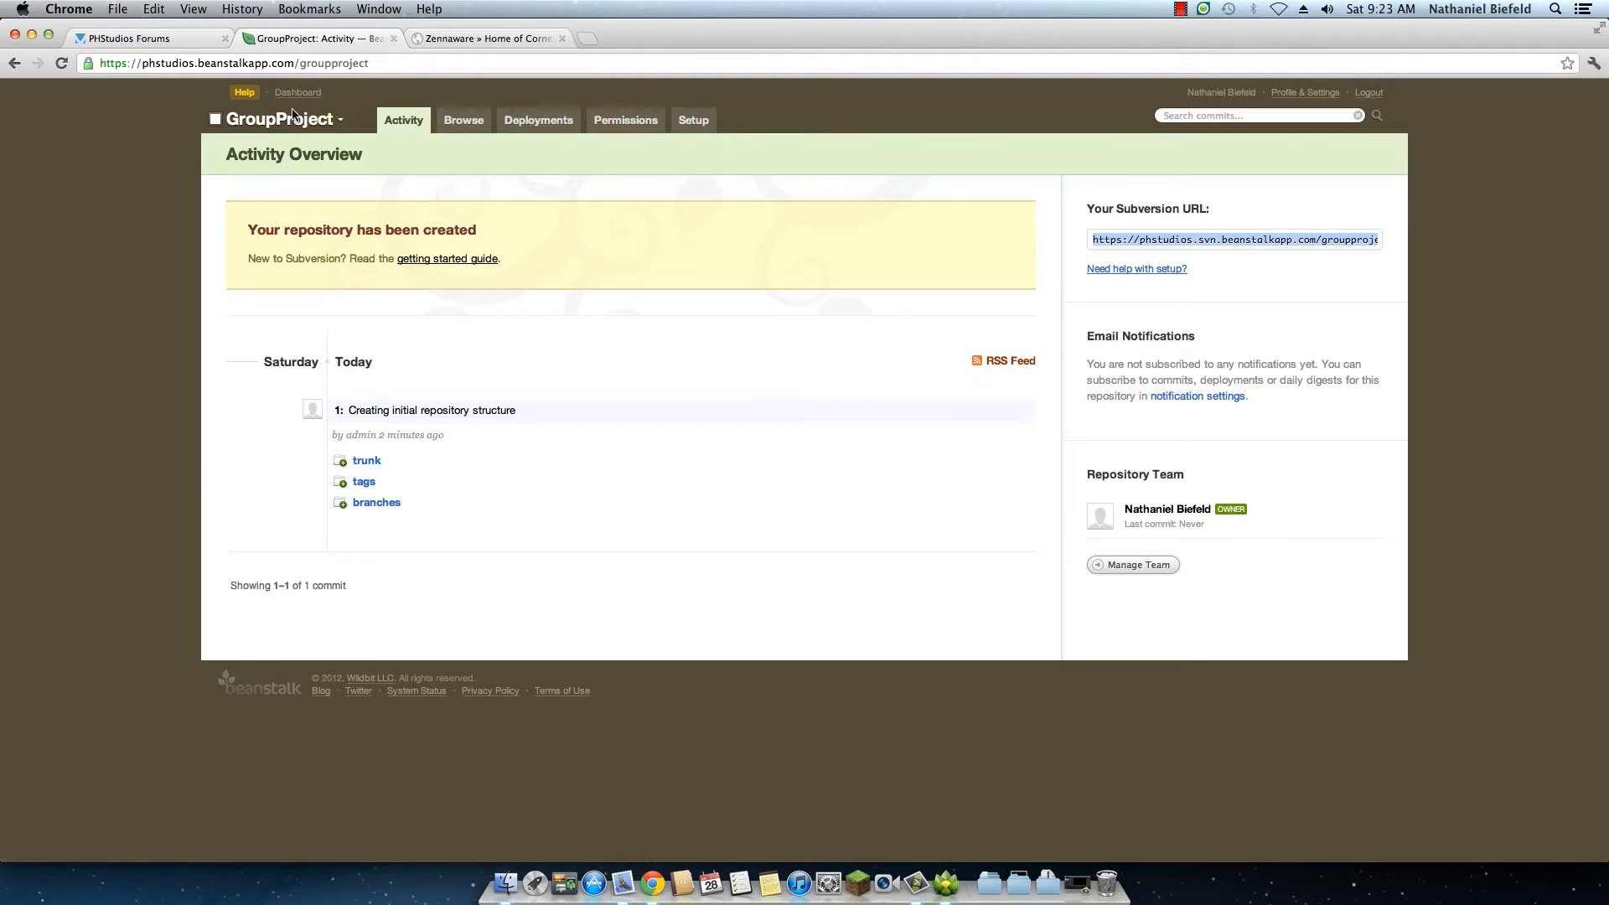
click(267, 63)
key(Return)
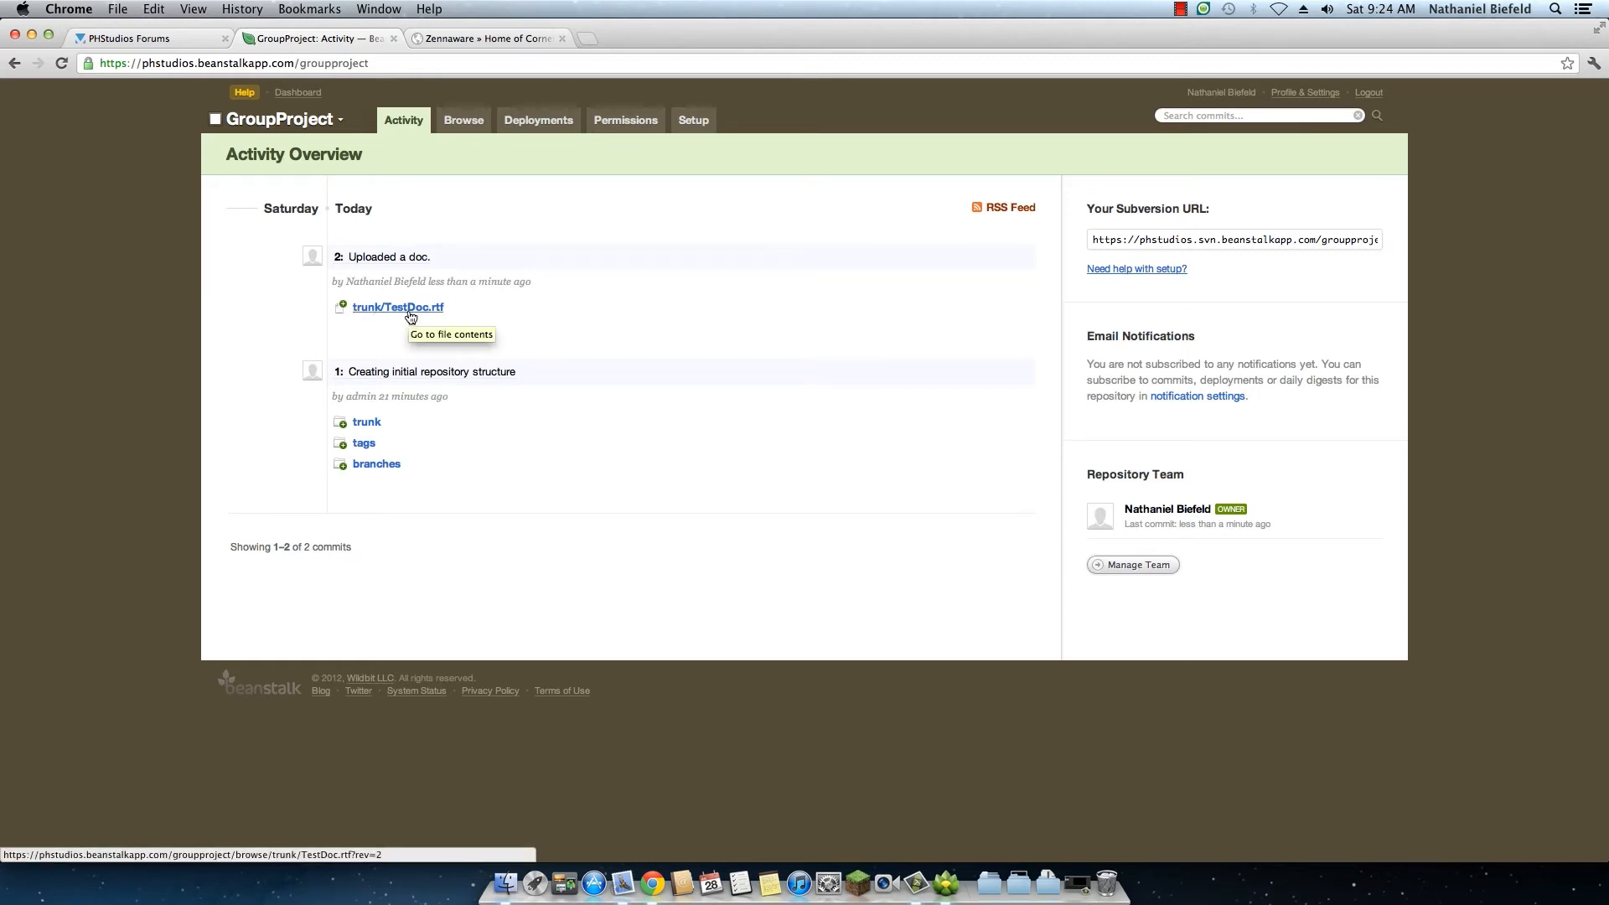
Step: View the contents of trunk/TestDoc.rtf from revision 2, highlight its "This is a test" text, and return to the activity overview
click(411, 308)
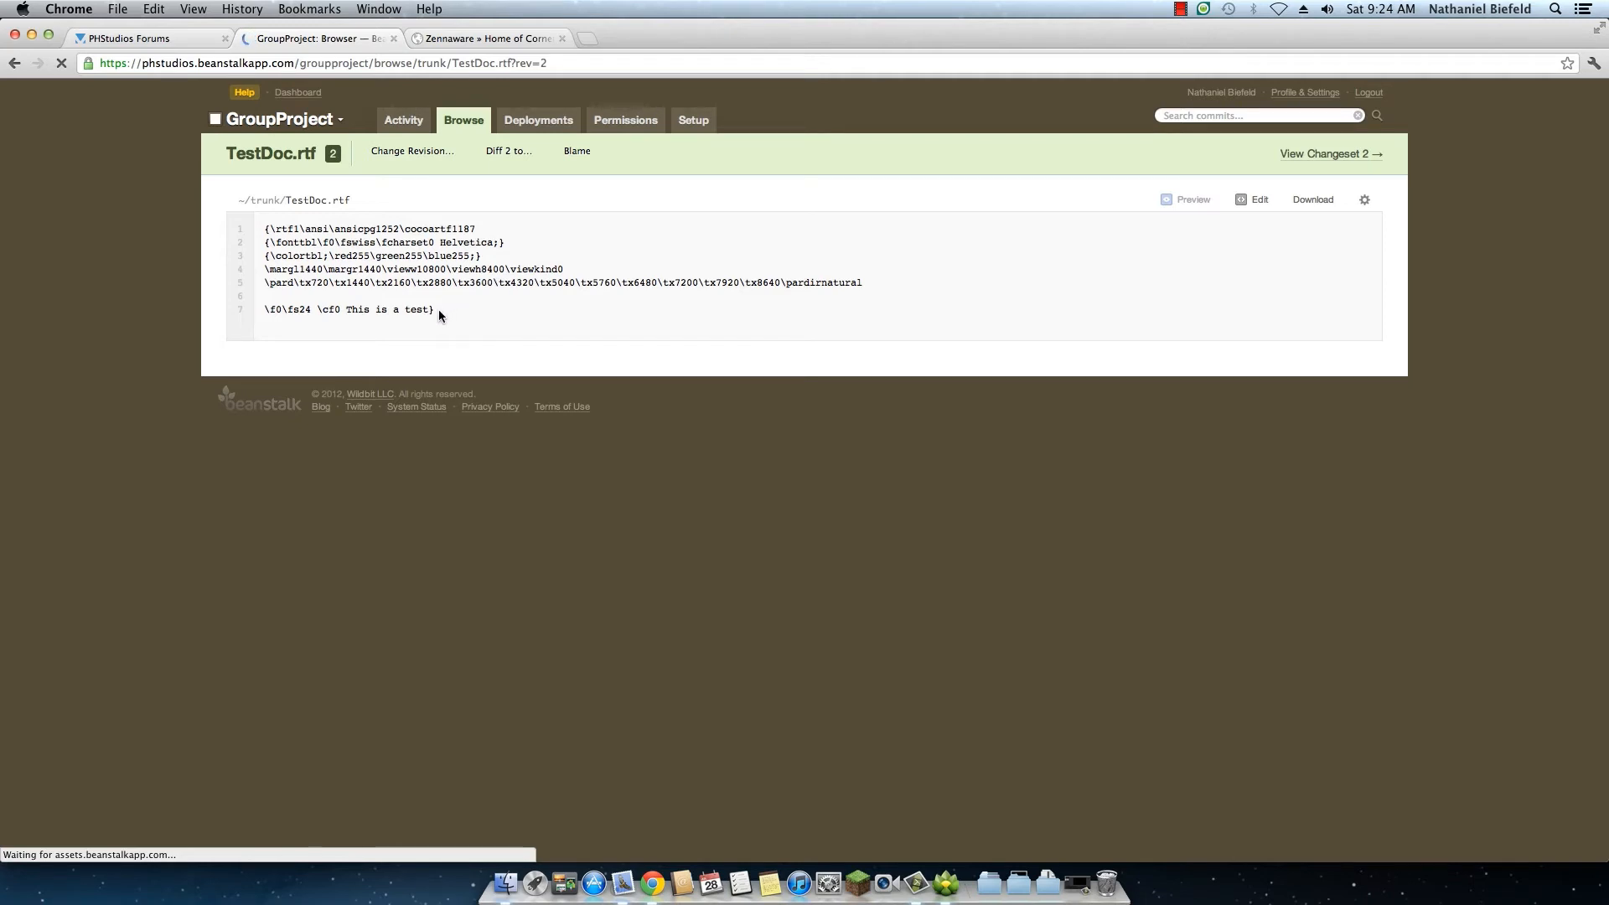
drag(439, 315, 258, 226)
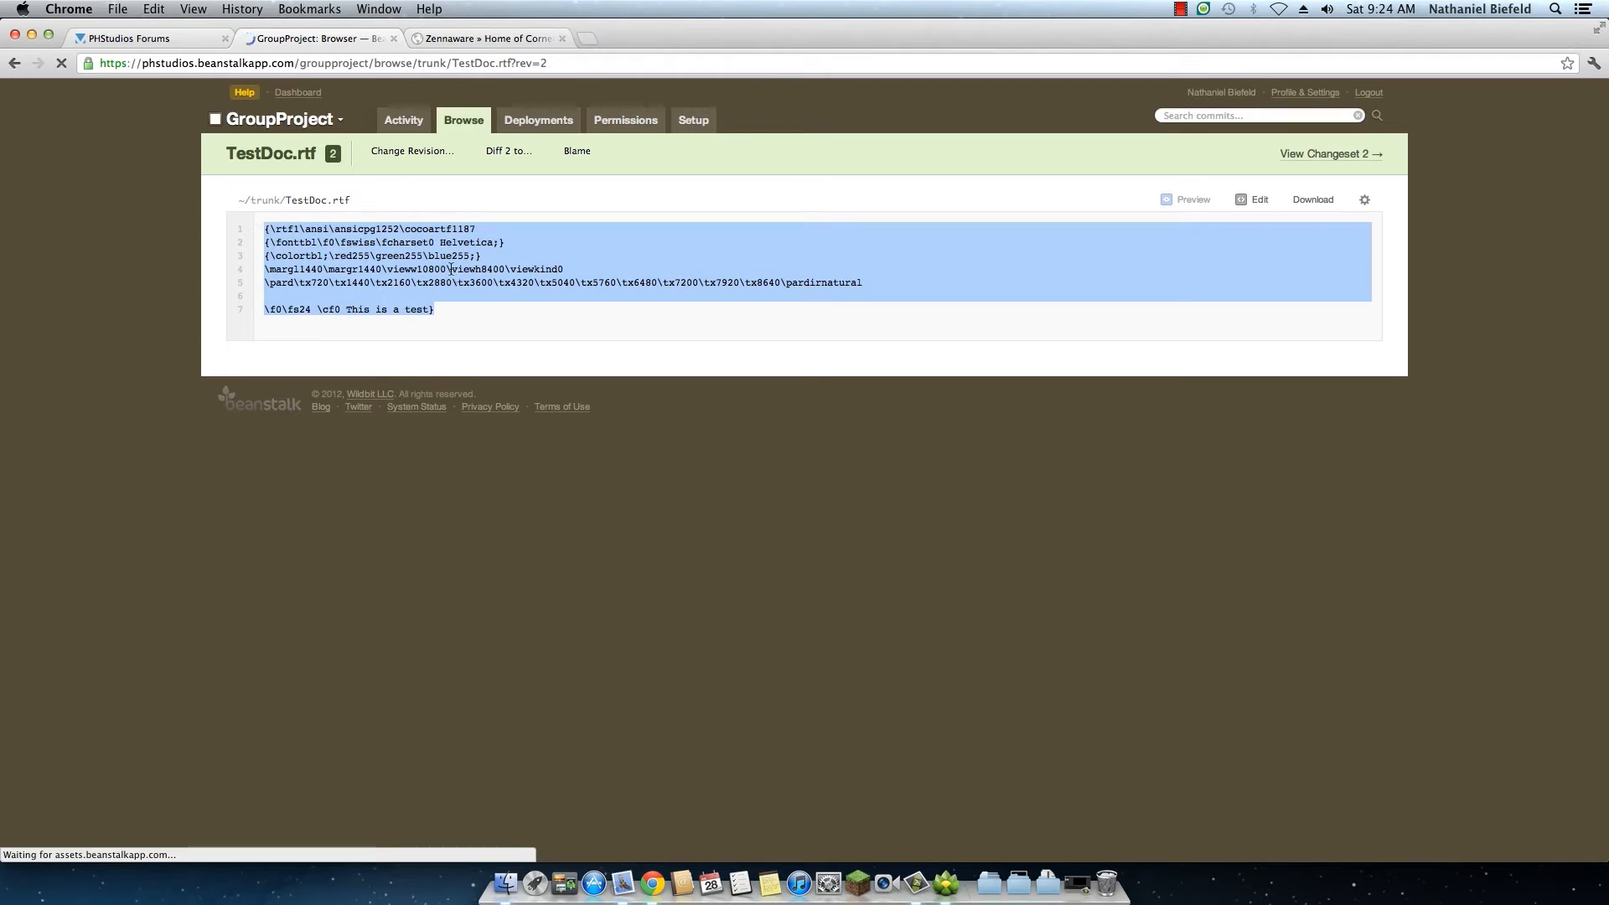
click(367, 306)
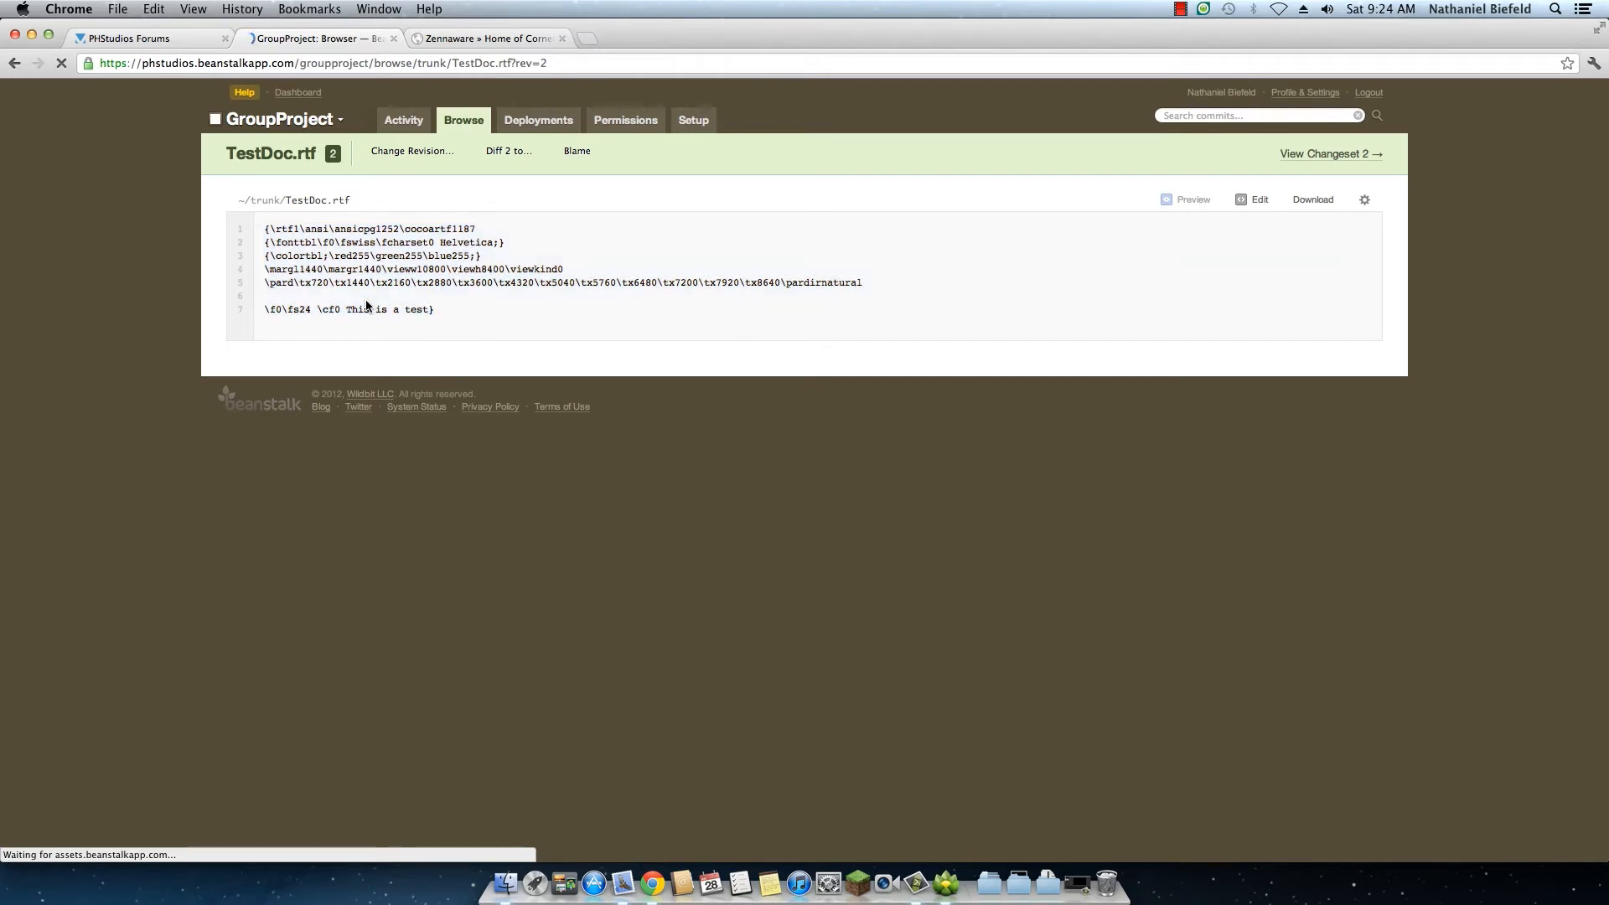
drag(422, 310, 428, 310)
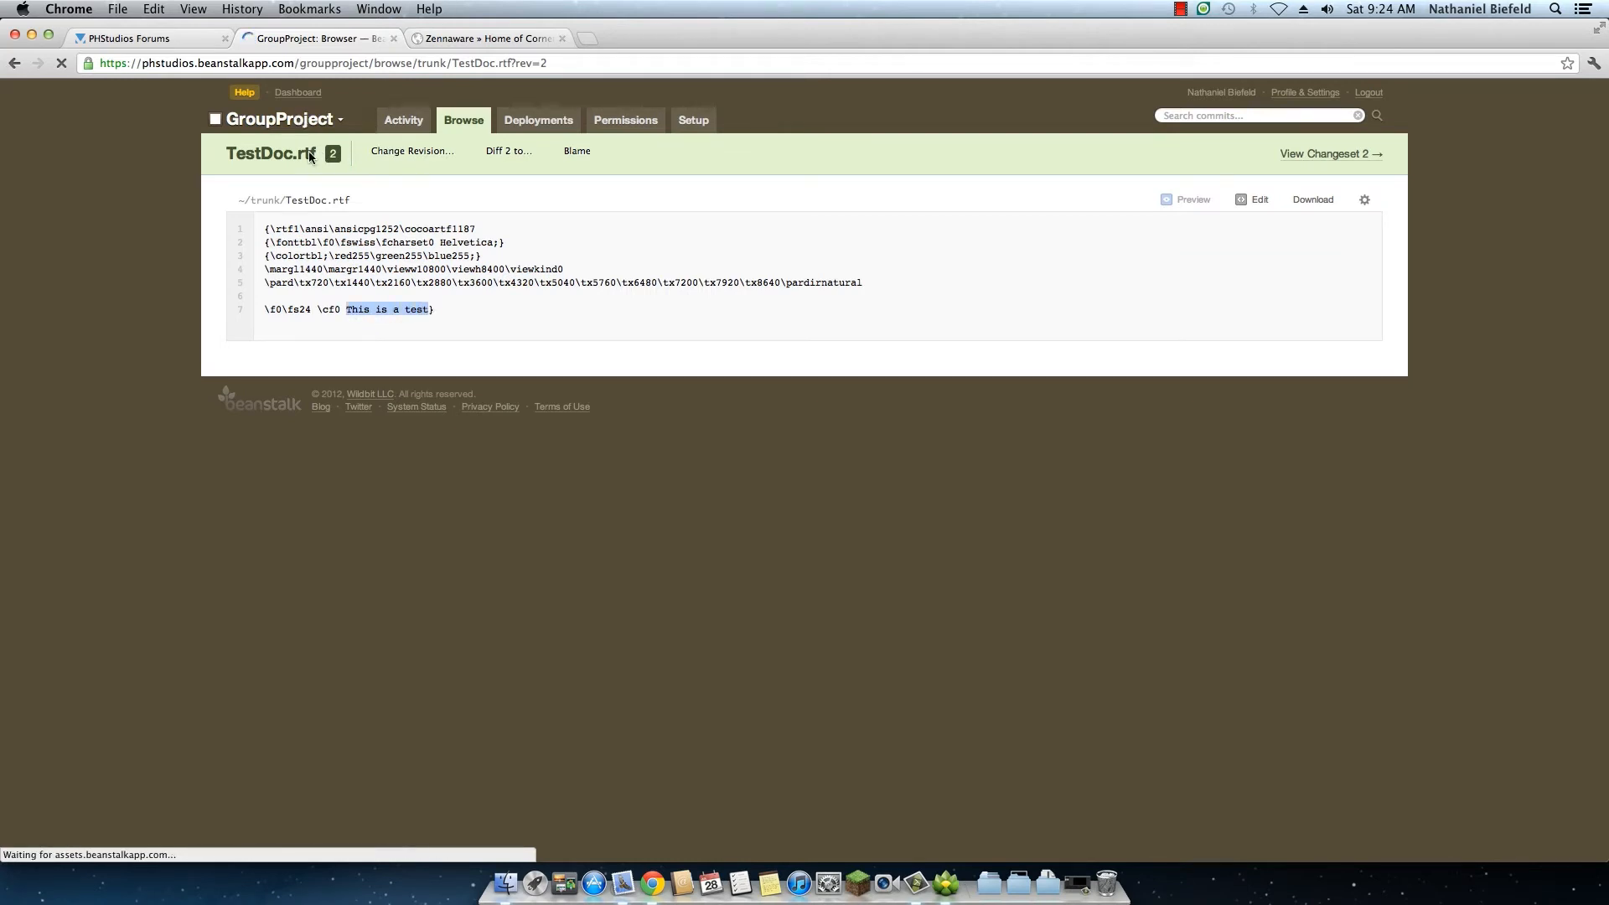
click(432, 130)
click(415, 126)
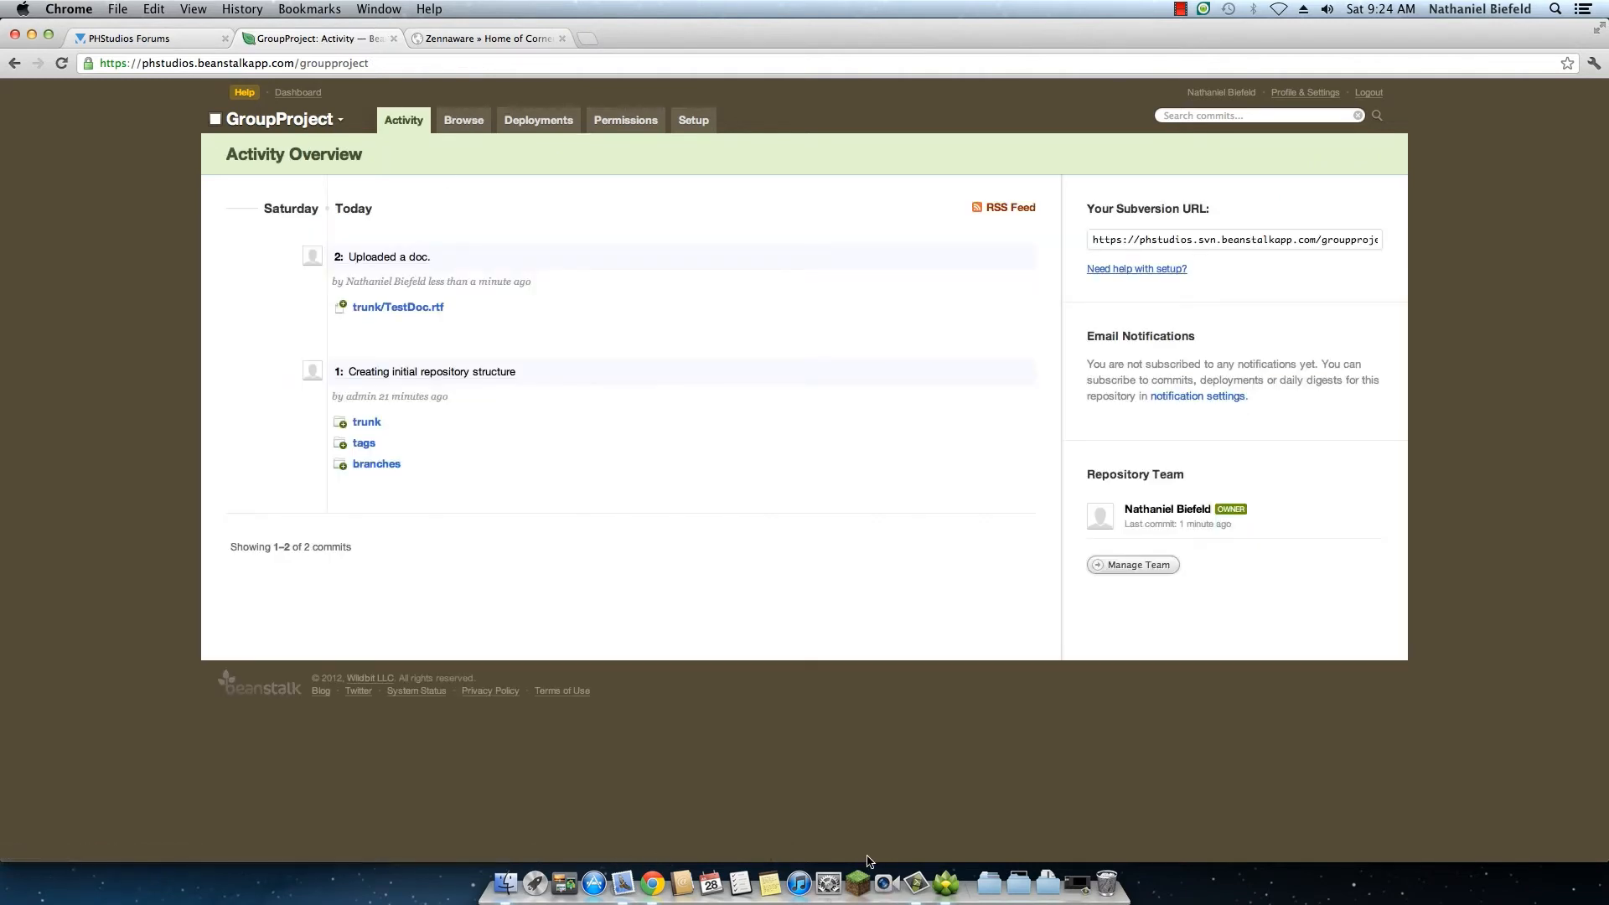
Step: Launch TextEdit through a Spotlight search and open the recent document TestDoc
click(1557, 9)
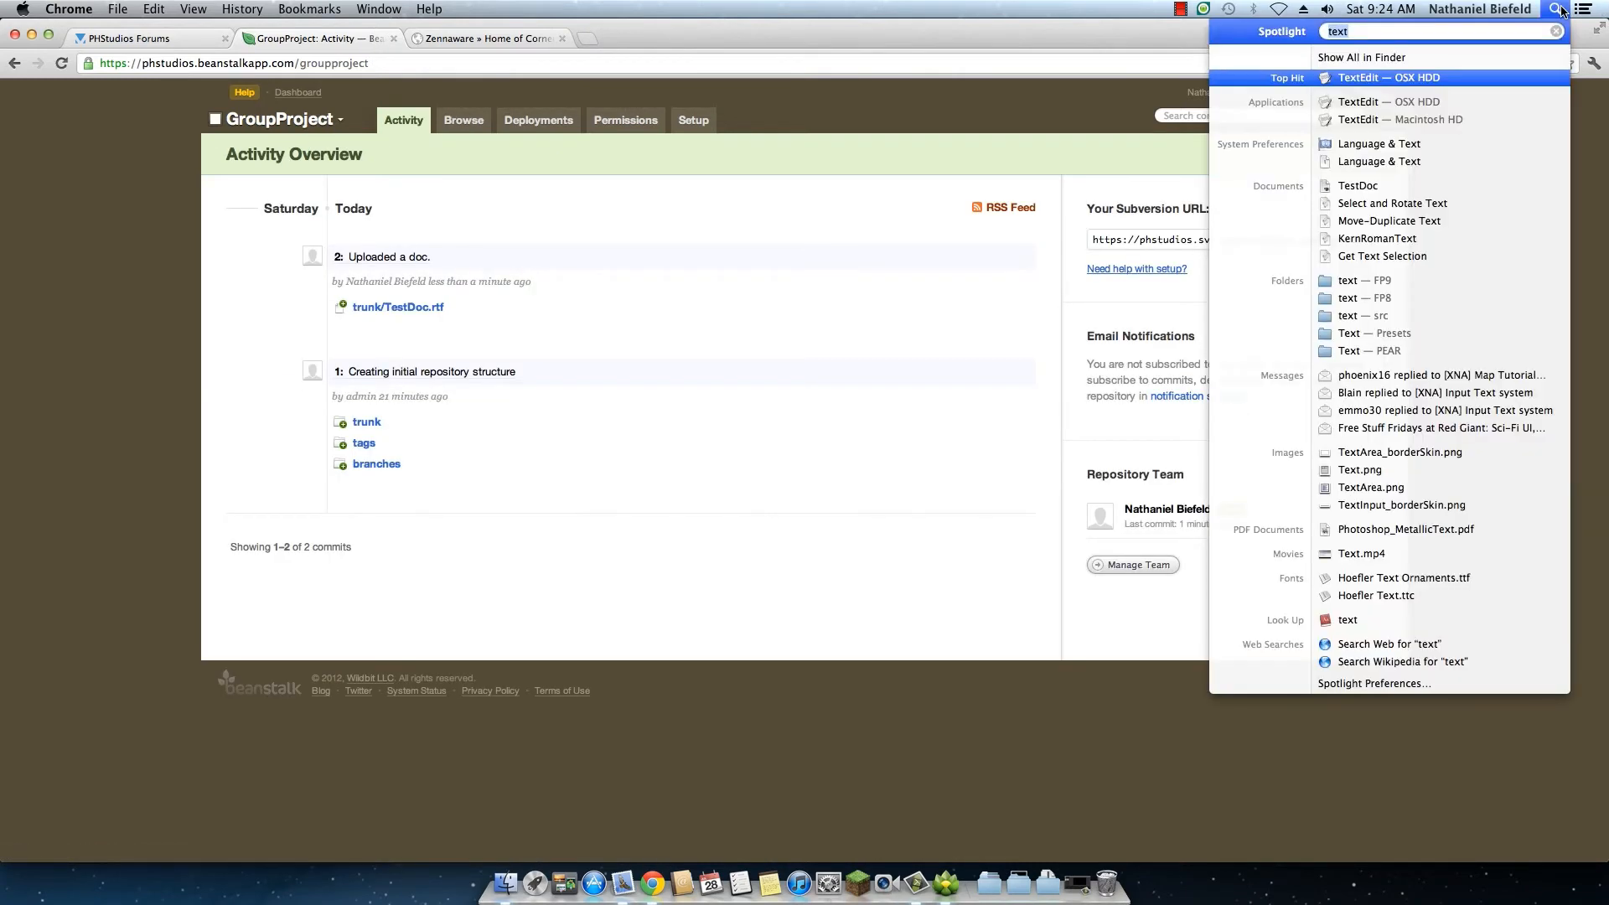
click(1399, 80)
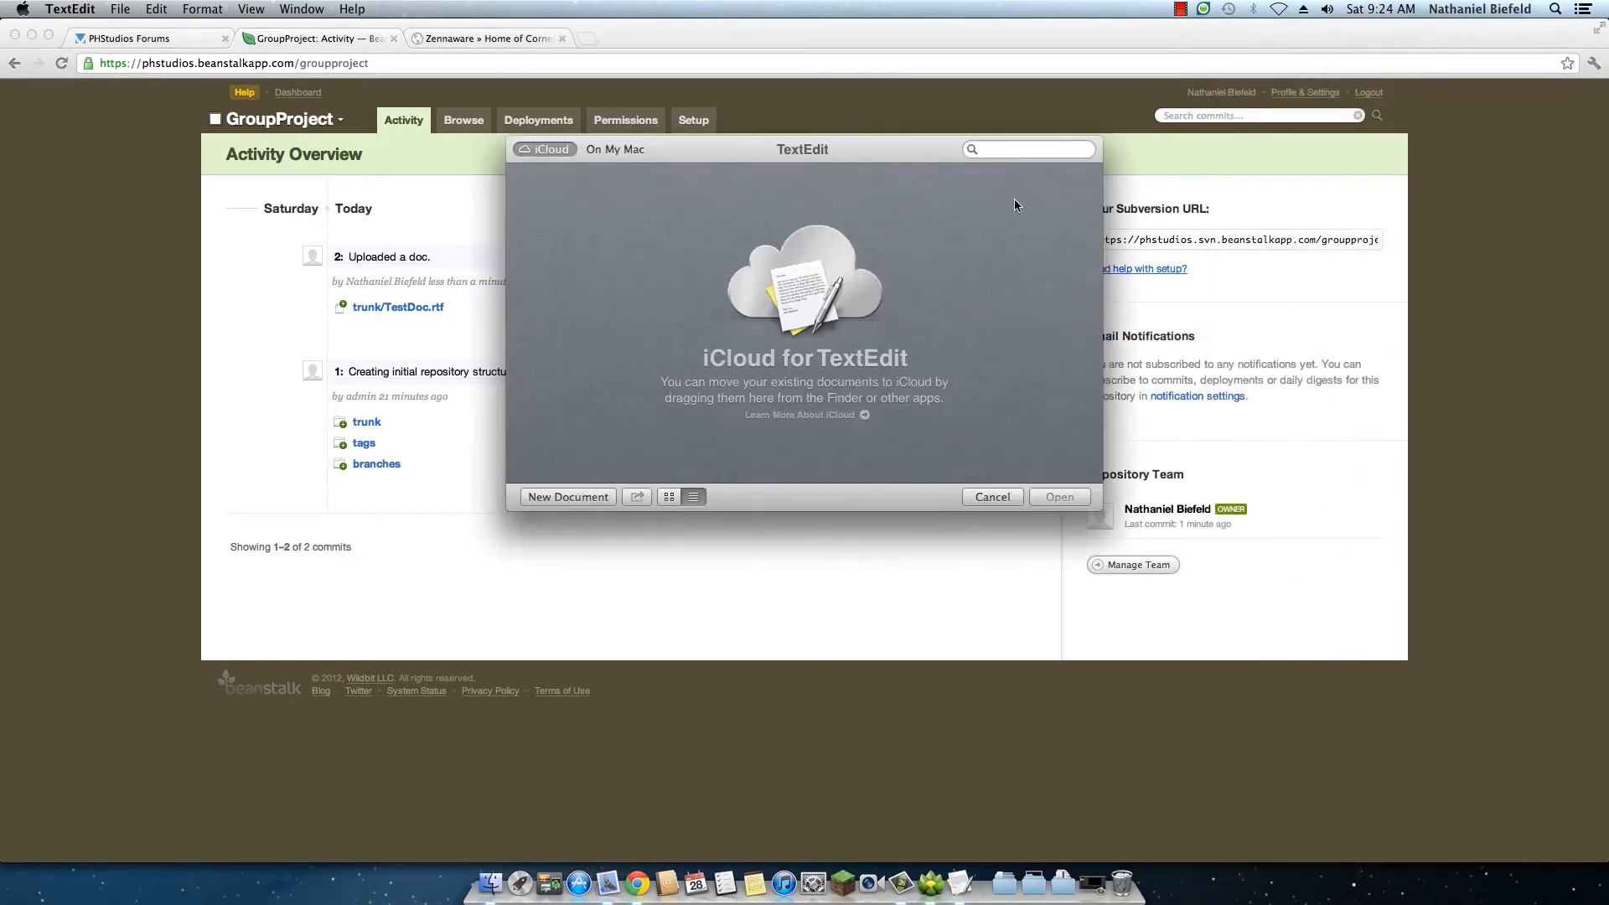
click(118, 12)
mouse_move(235, 63)
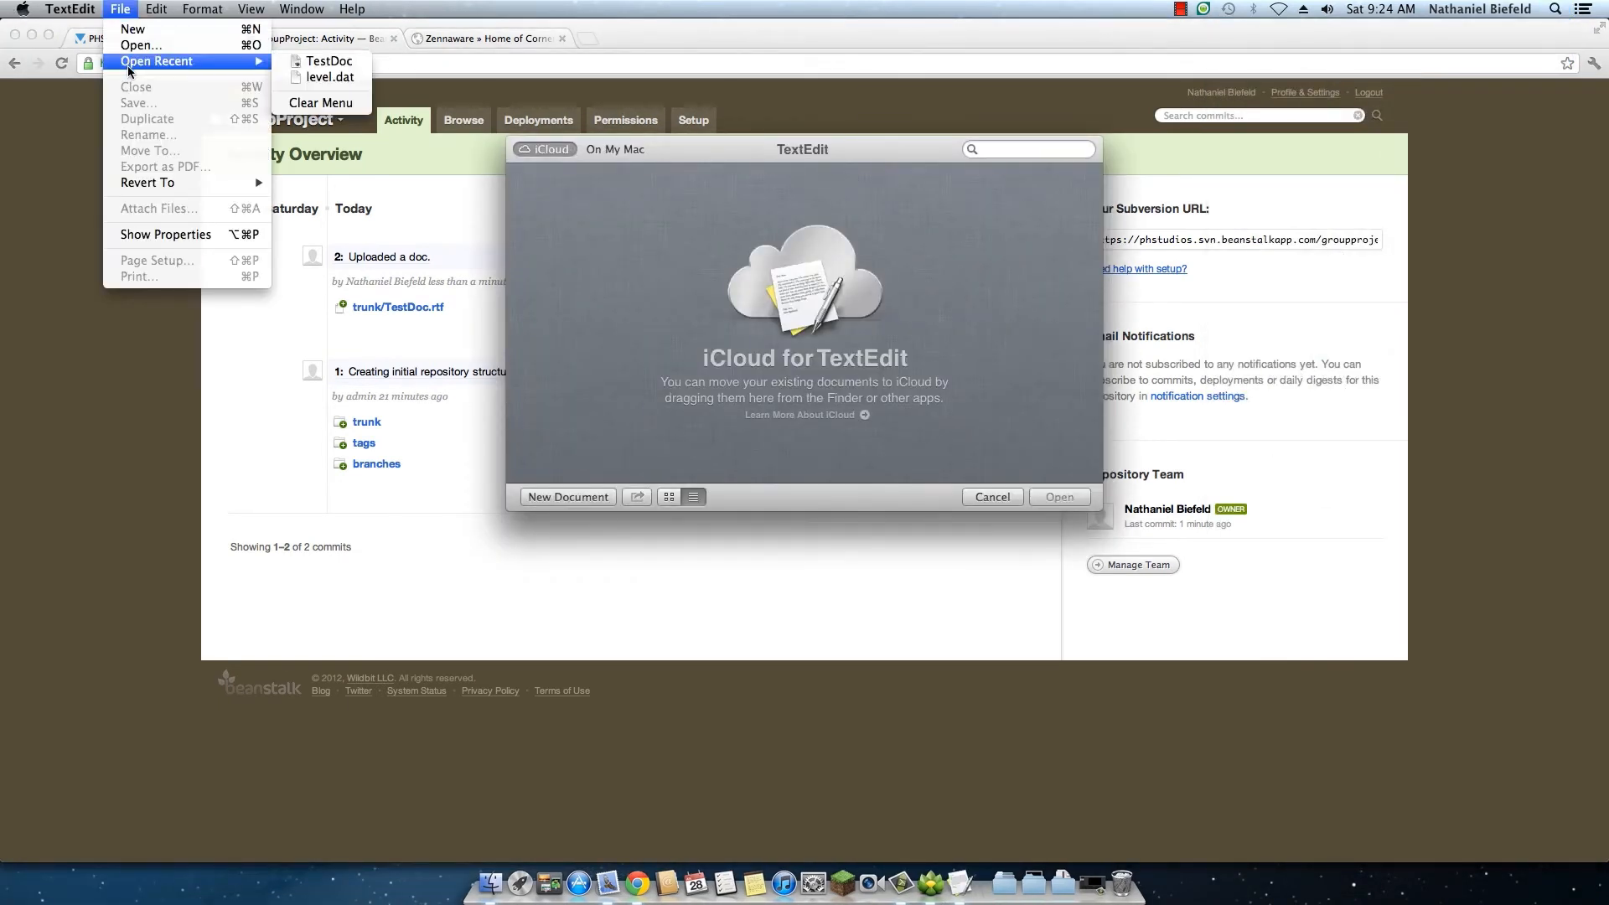
click(287, 63)
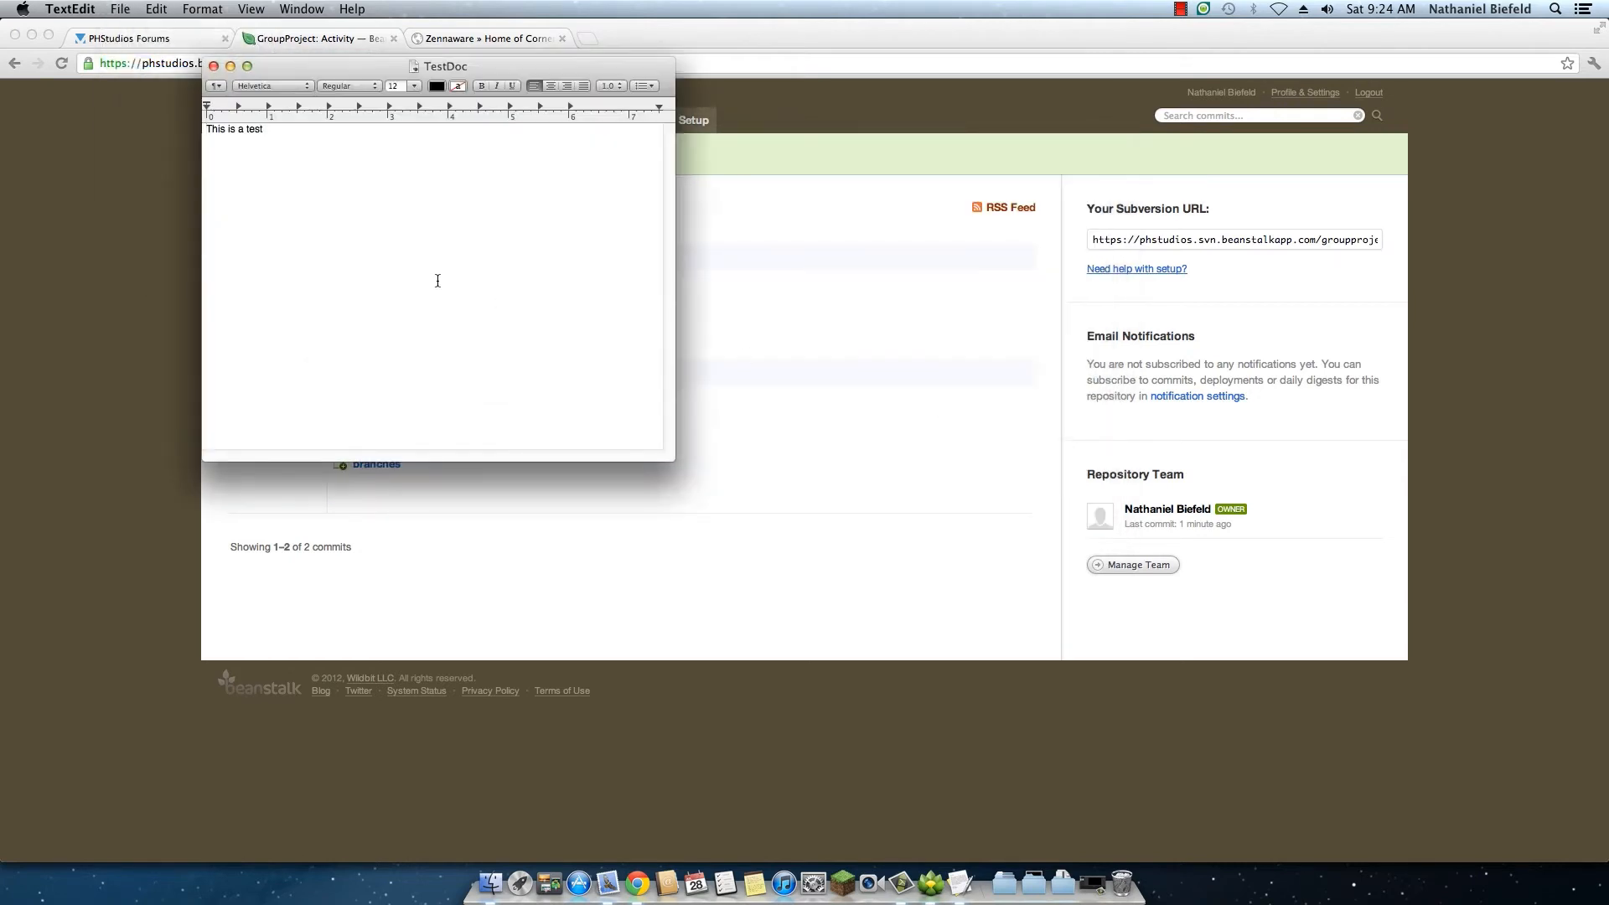
Step: Add the word "Changed" two lines below the existing text in TestDoc and close the document
click(370, 166)
key(Return)
key(Return)
text(Changed)
click(214, 67)
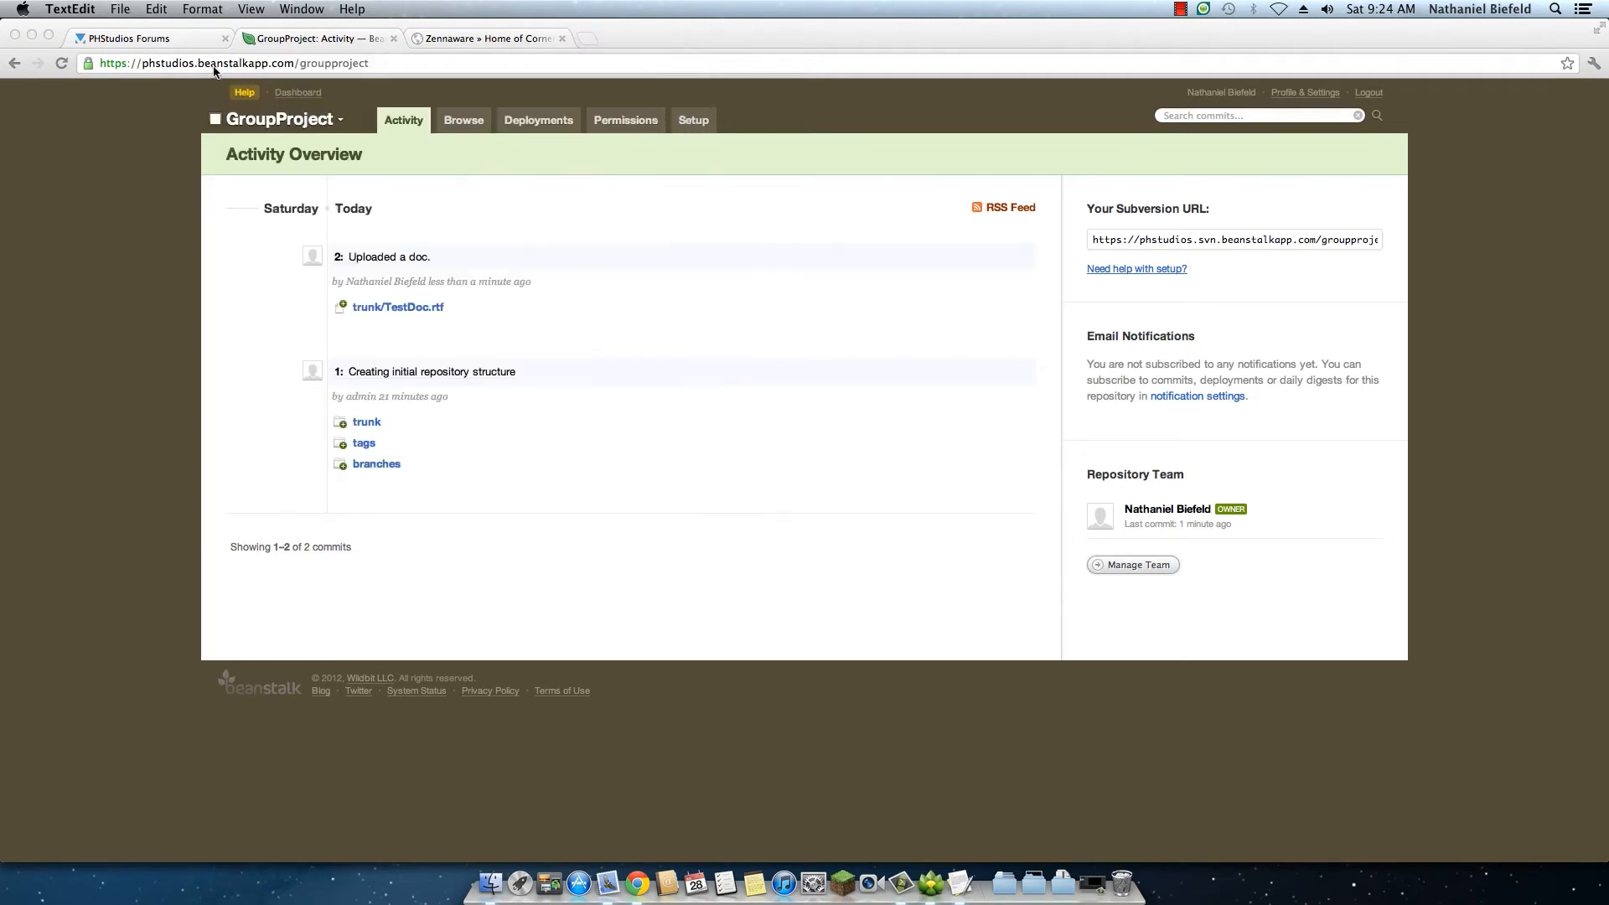
Step: Switch to Versions and commit the groupproject working copy with the message "Modified a doc."
click(930, 883)
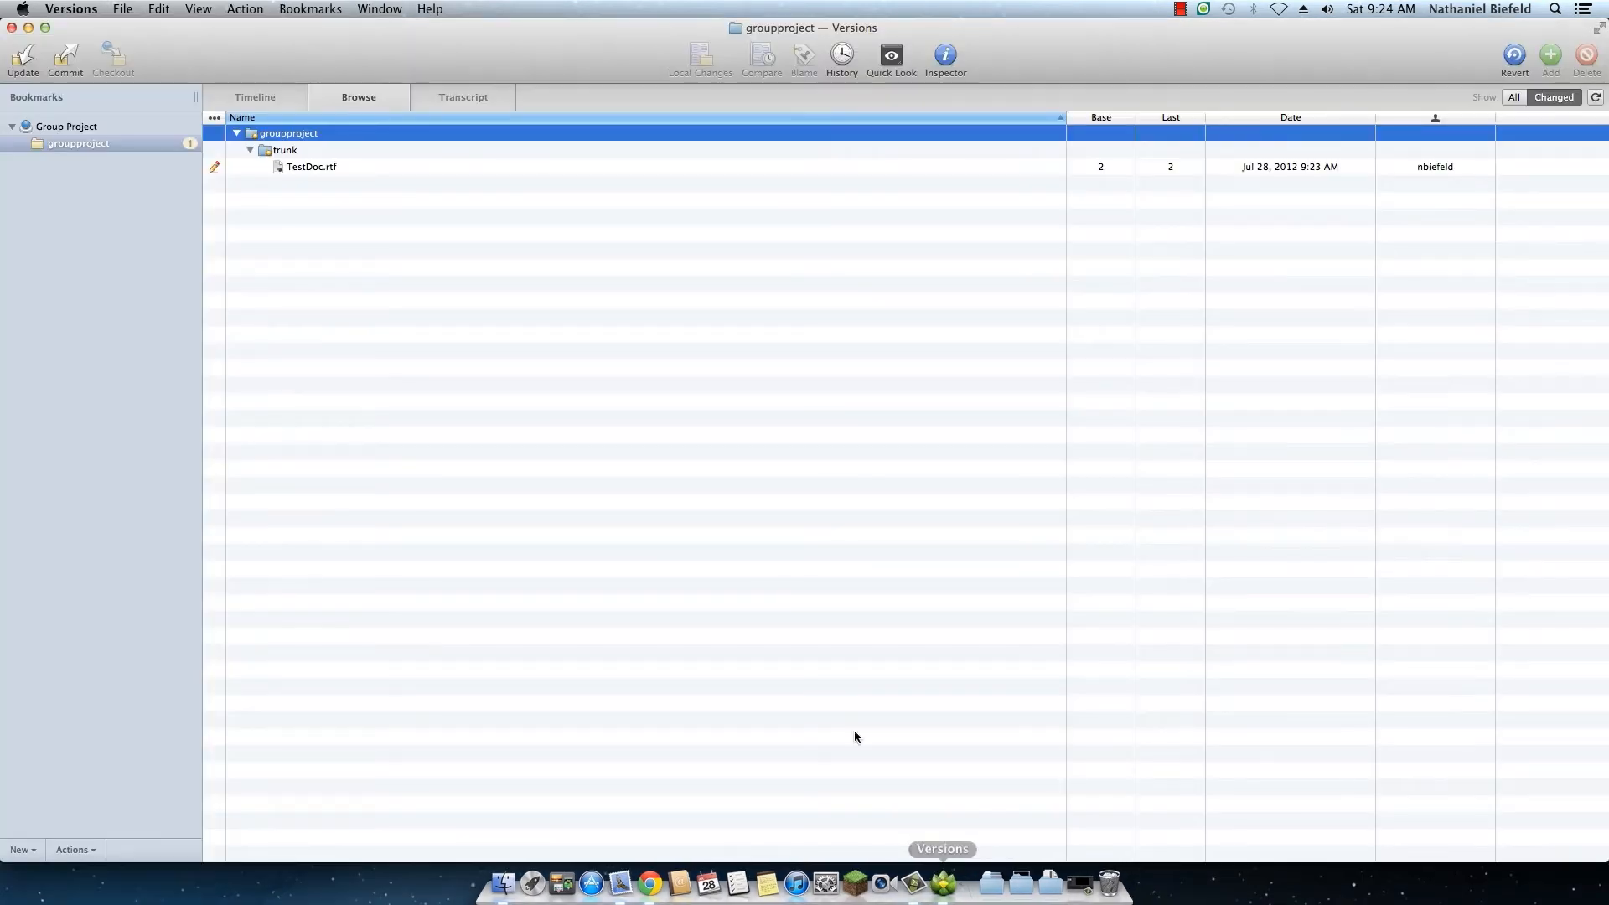
click(215, 167)
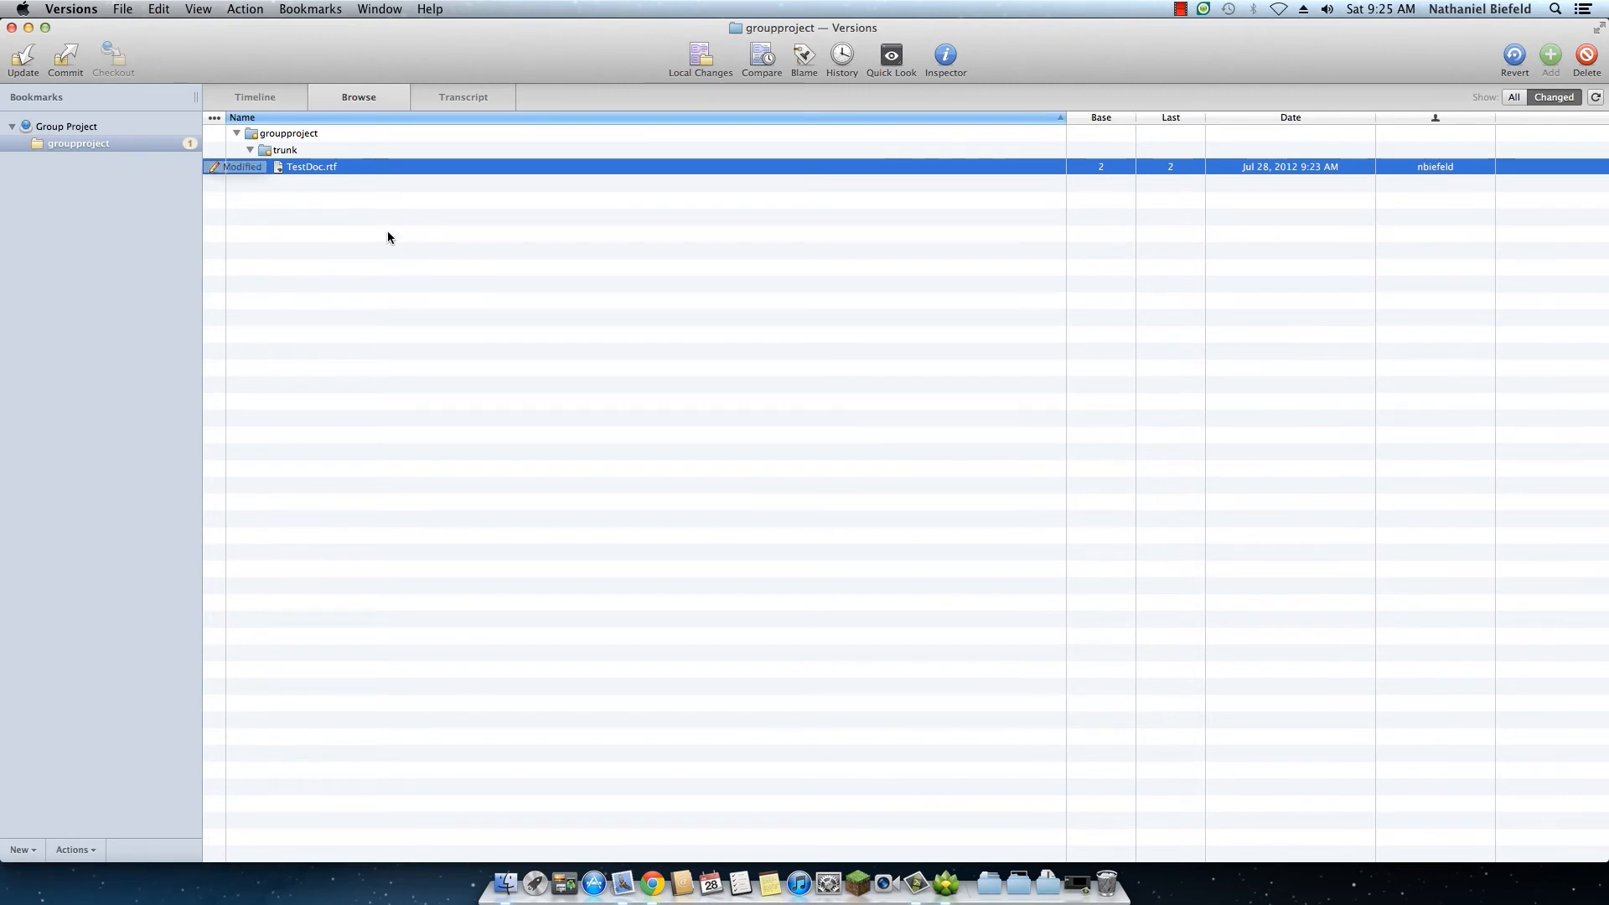
right_click(303, 135)
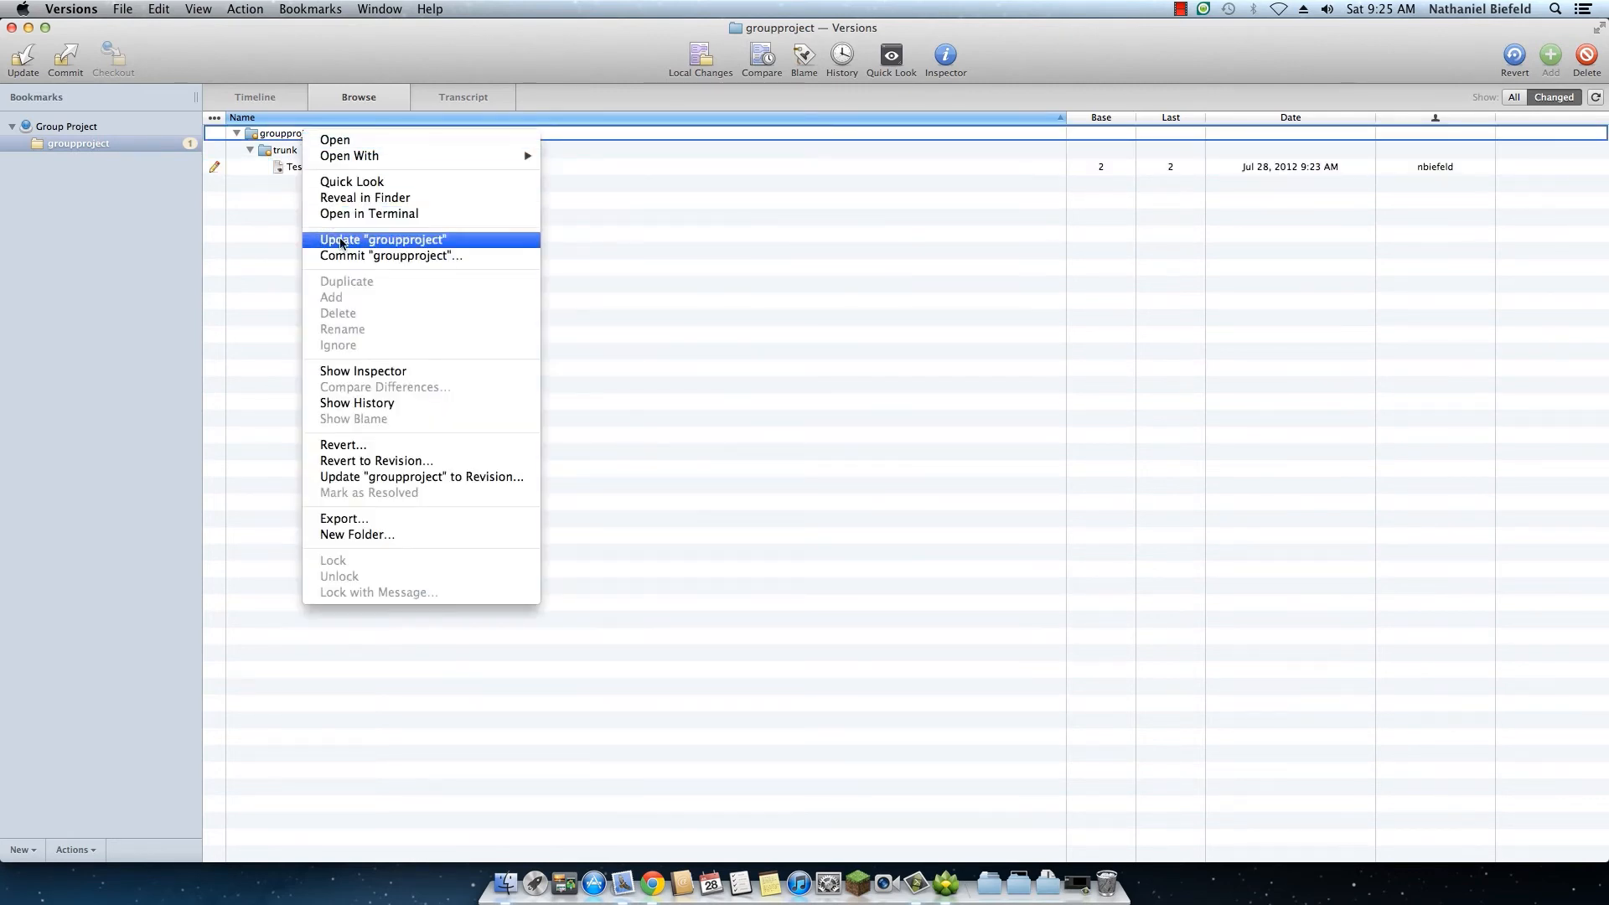
right_click(294, 167)
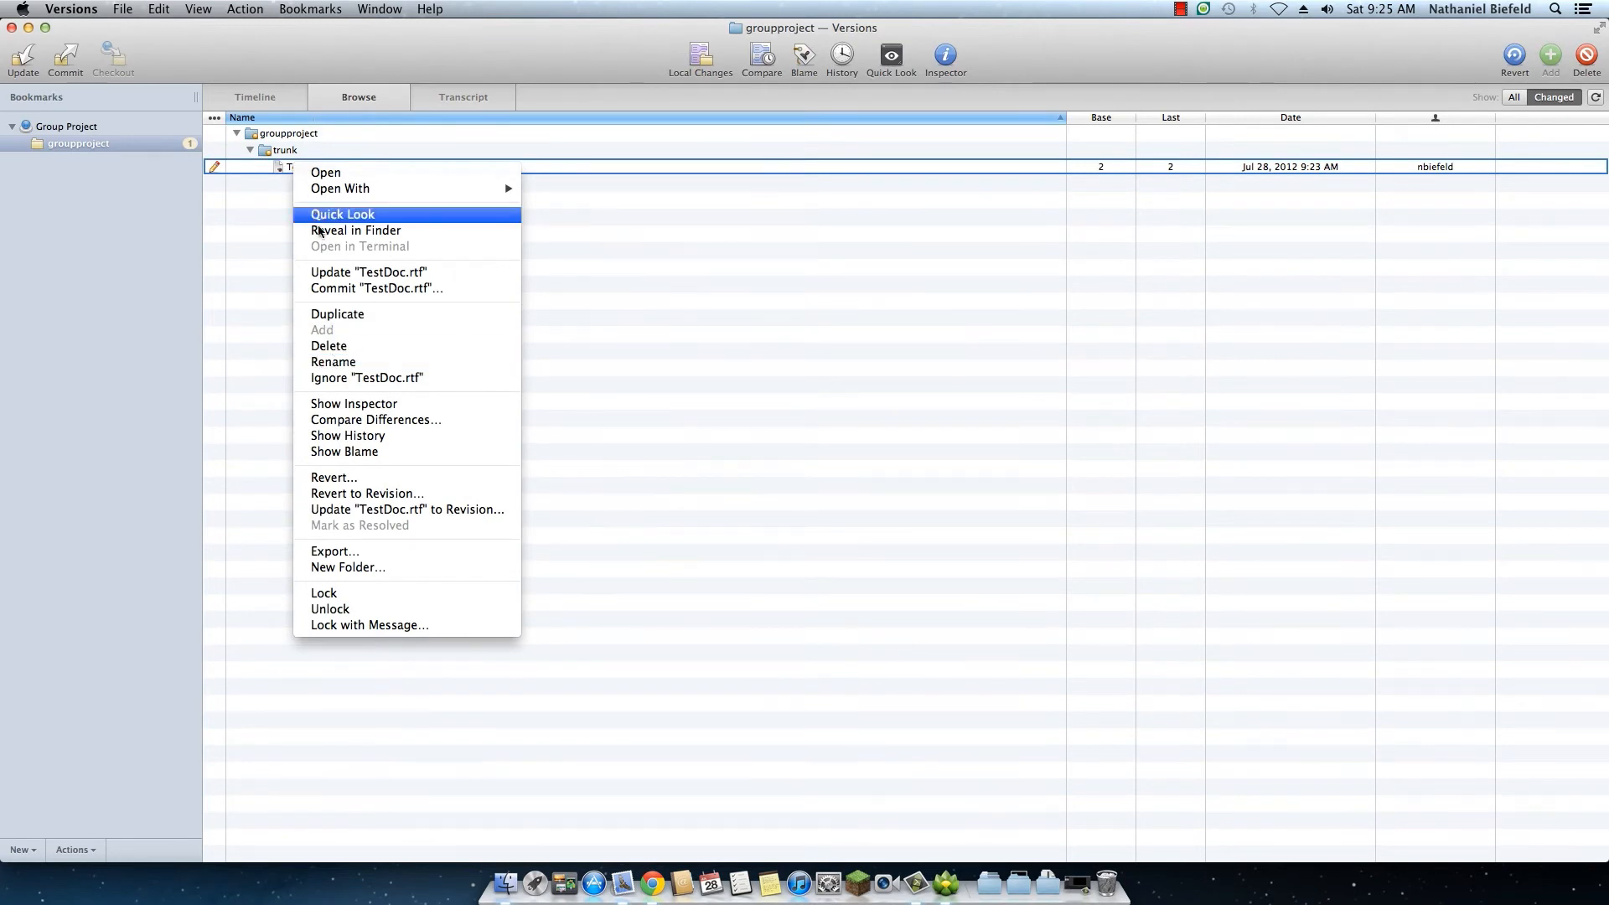
right_click(275, 134)
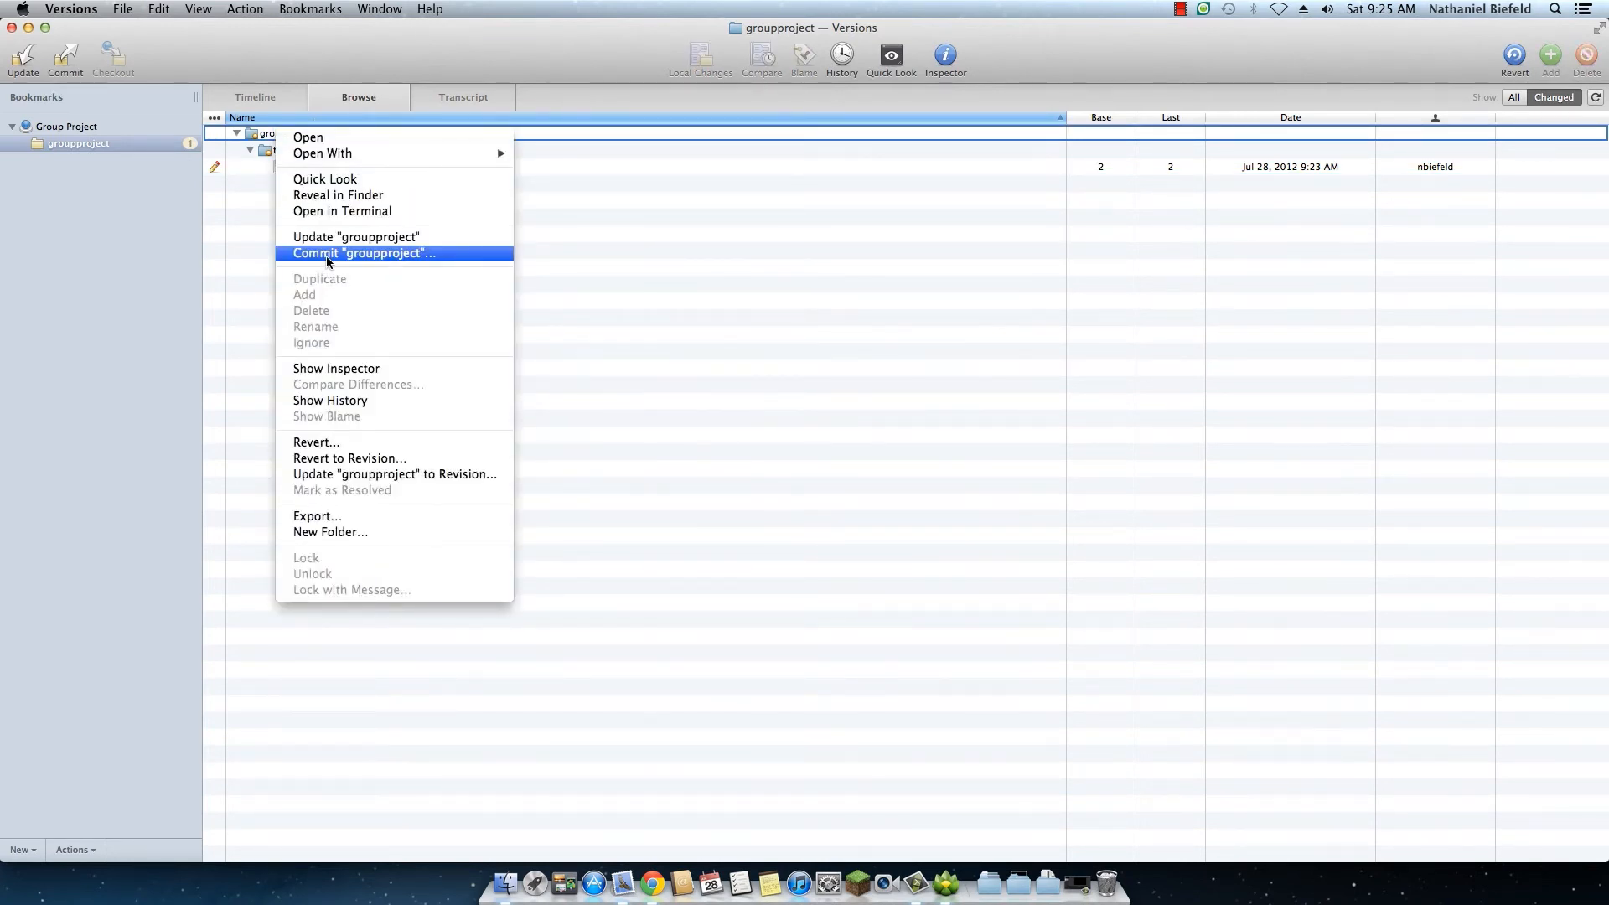
click(327, 254)
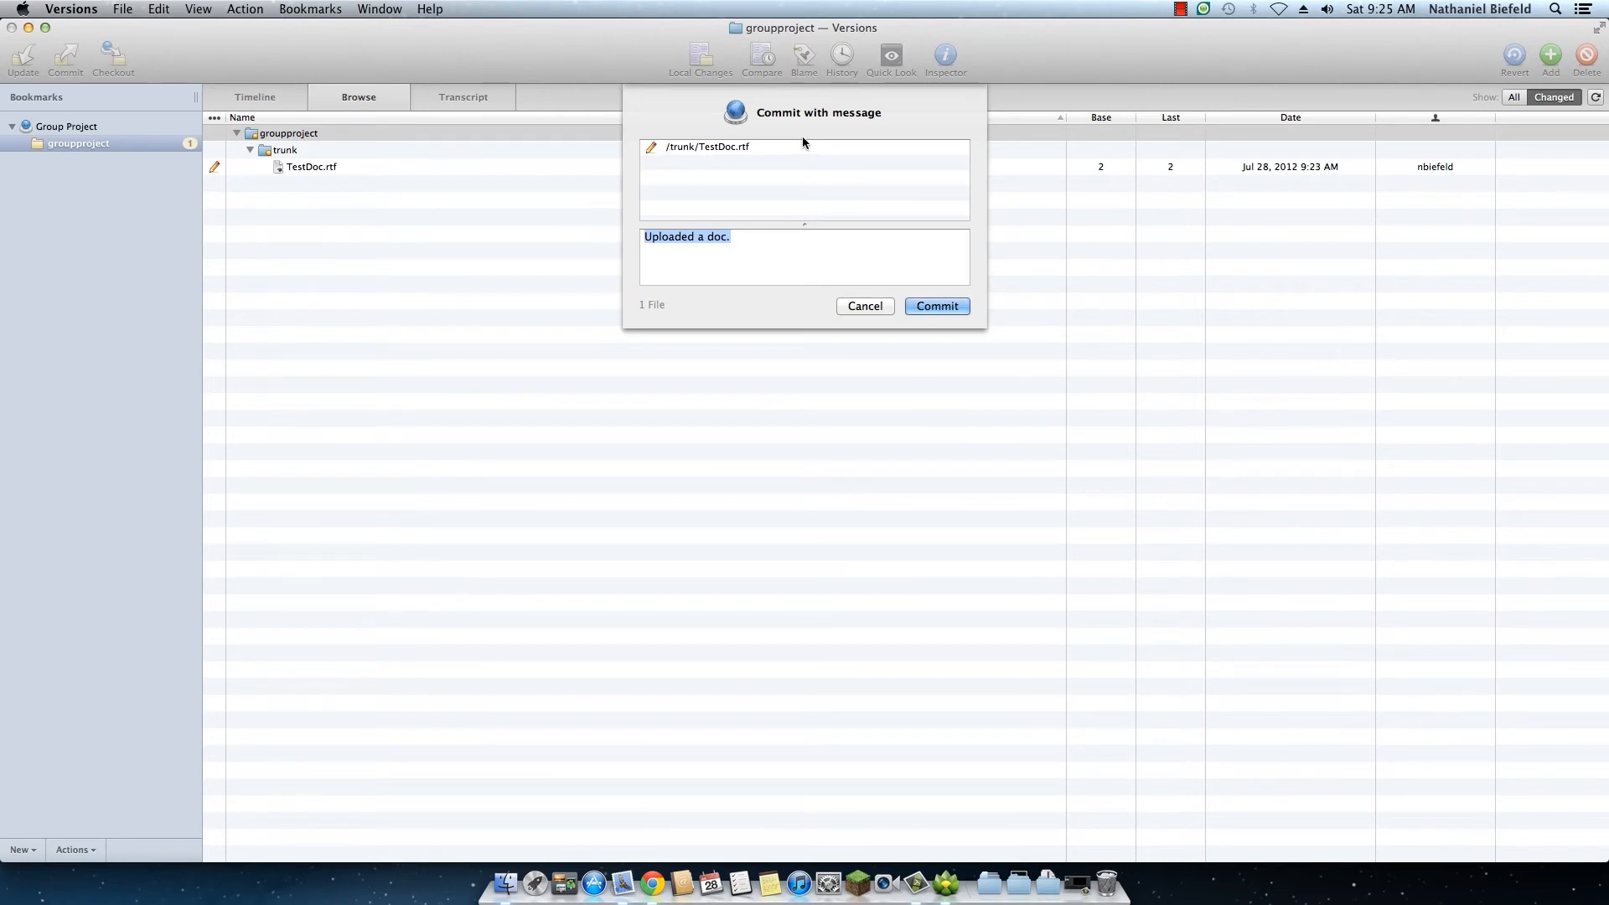
click(736, 239)
double_click(686, 238)
text(Modified)
click(909, 304)
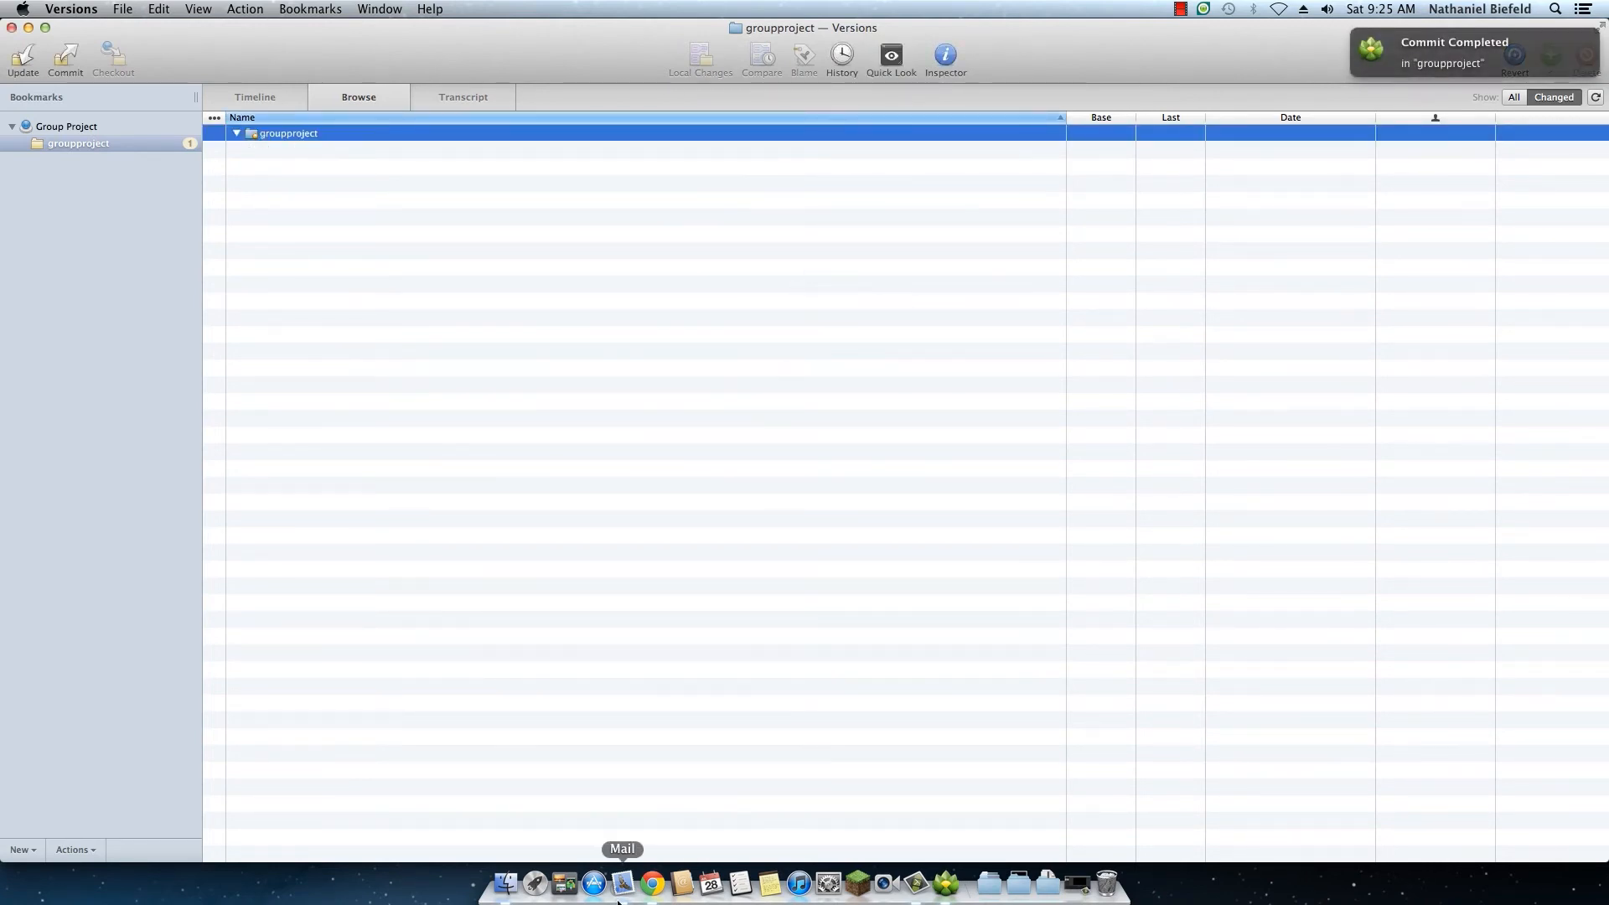
Step: Switch to Chrome, refresh the GroupProject activity overview, and open trunk/TestDoc.rtf from revision 3
click(653, 883)
click(404, 126)
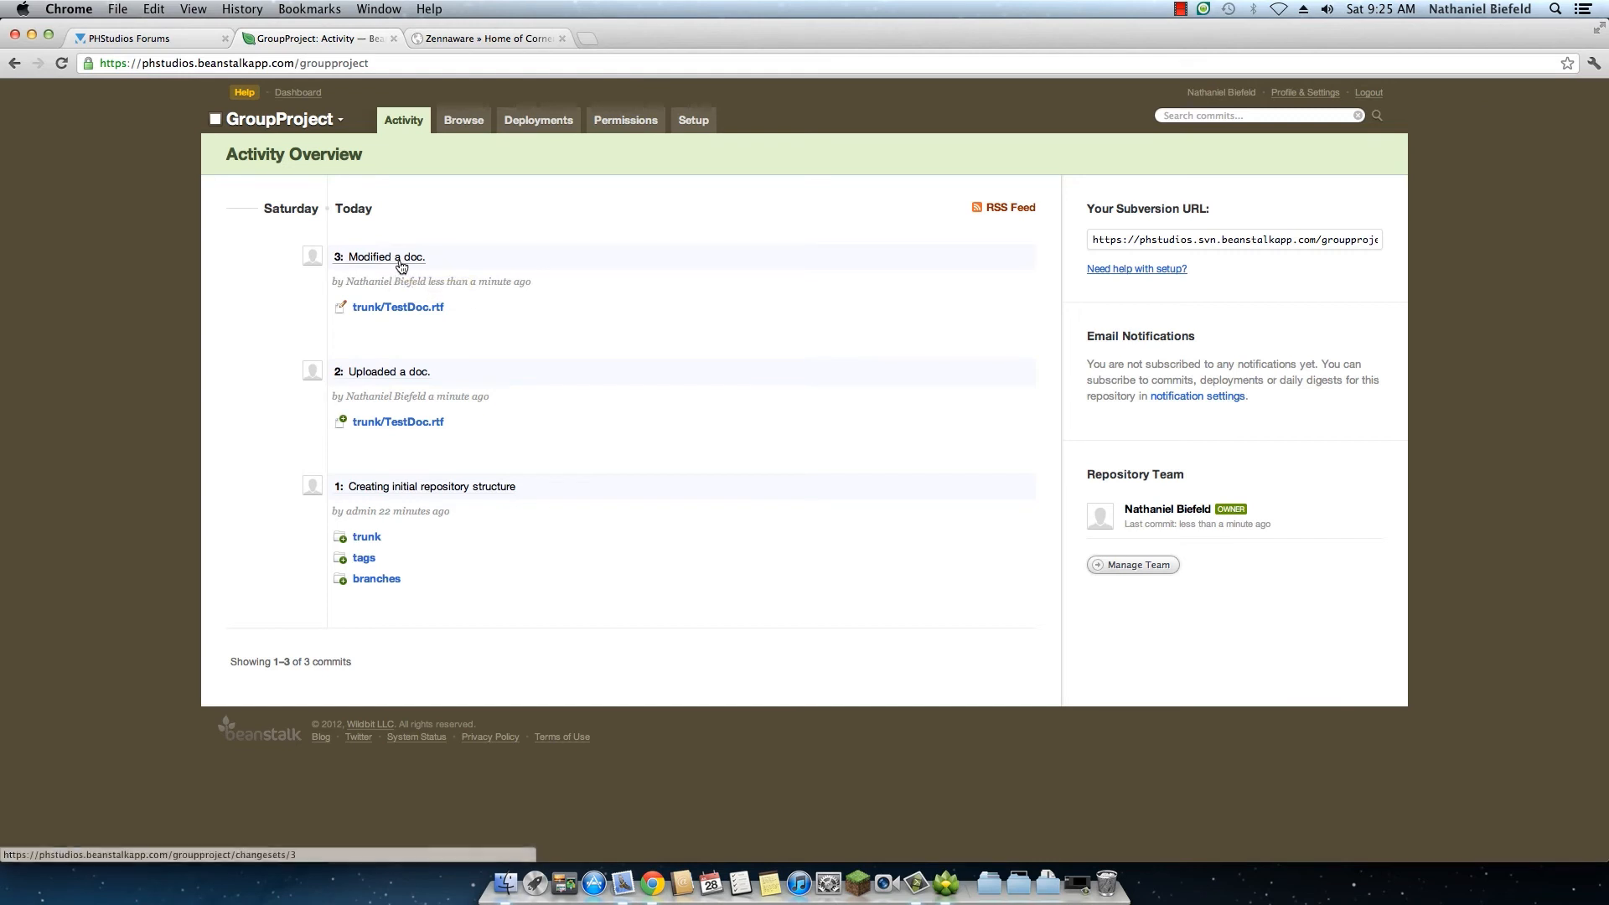
click(366, 309)
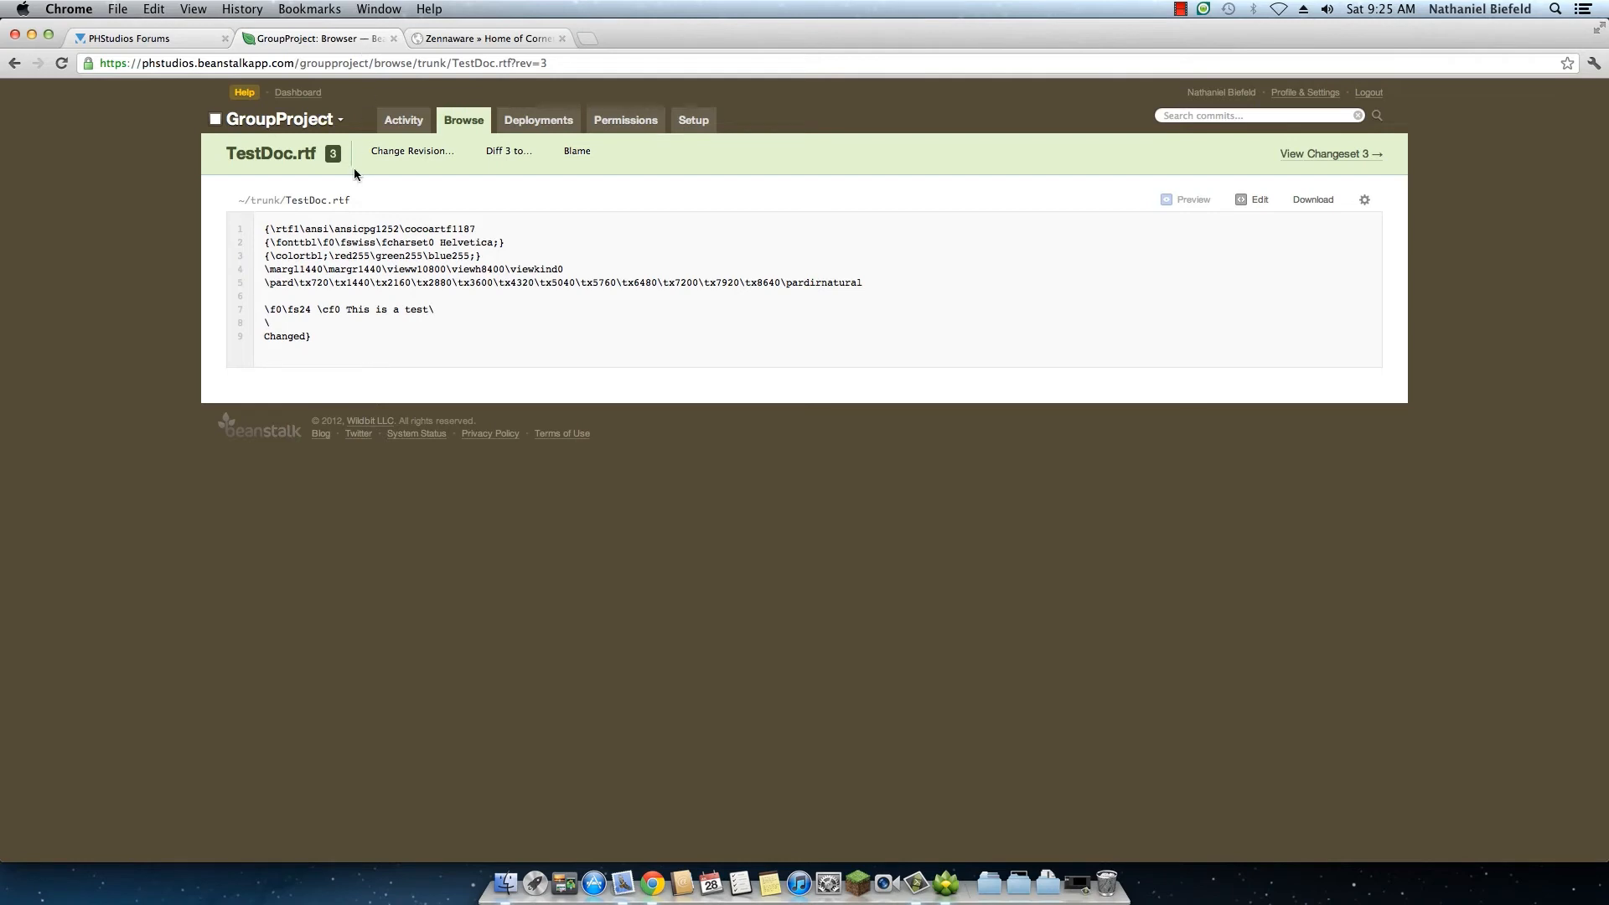
Step: Switch to the TowerDefense repository and open Enemy/Monster.cs from revision 8 in its older commit history
mouse_move(300, 130)
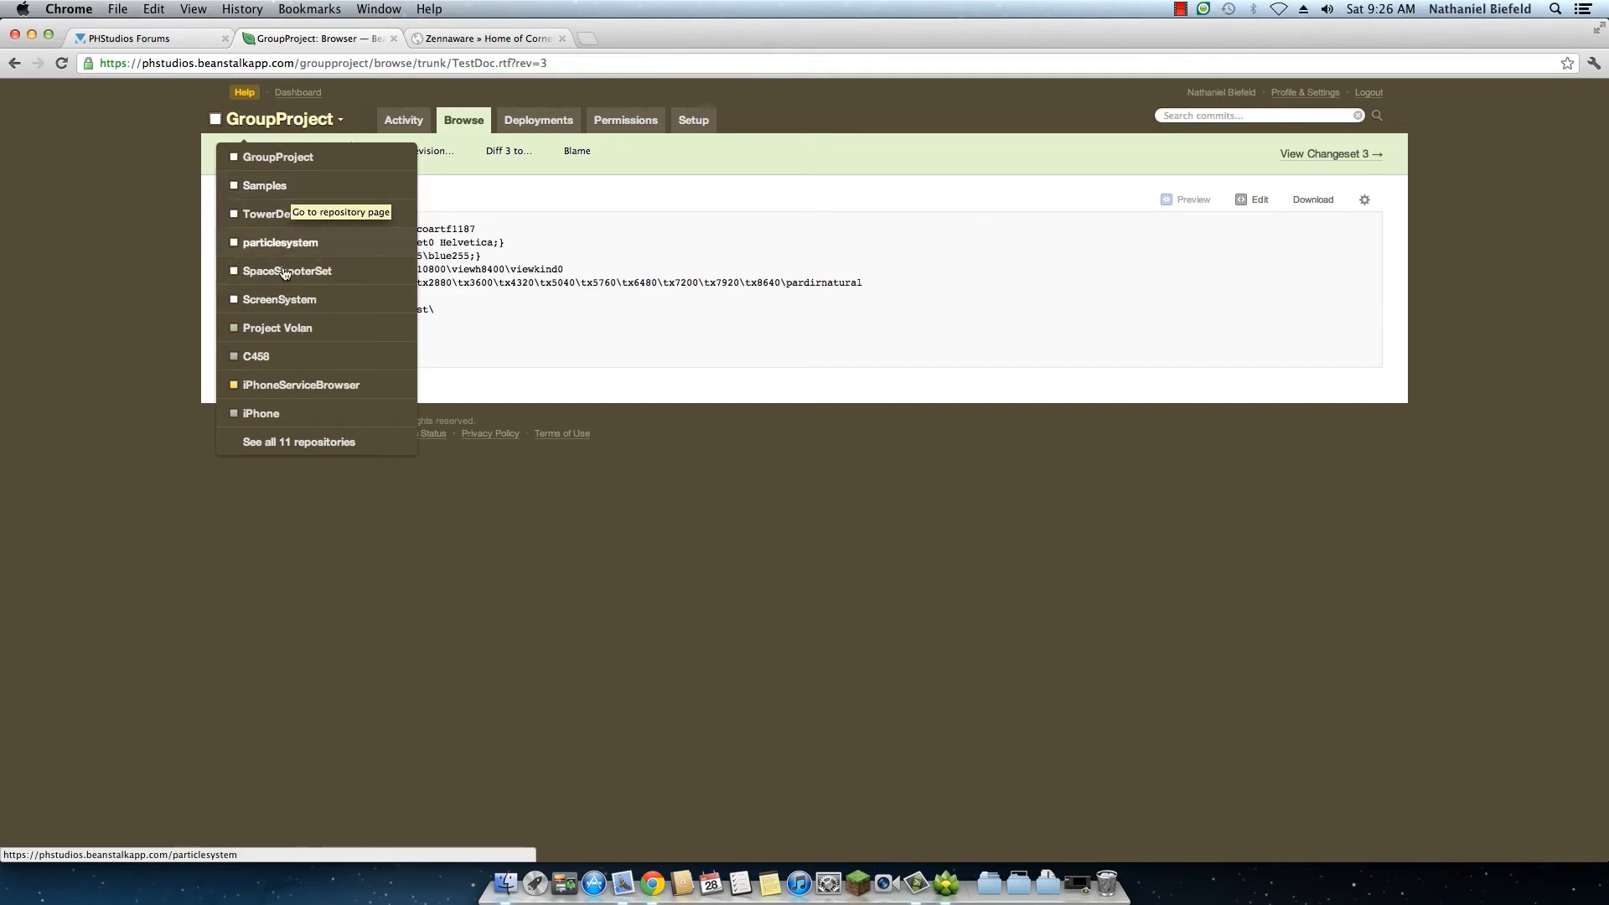
click(266, 215)
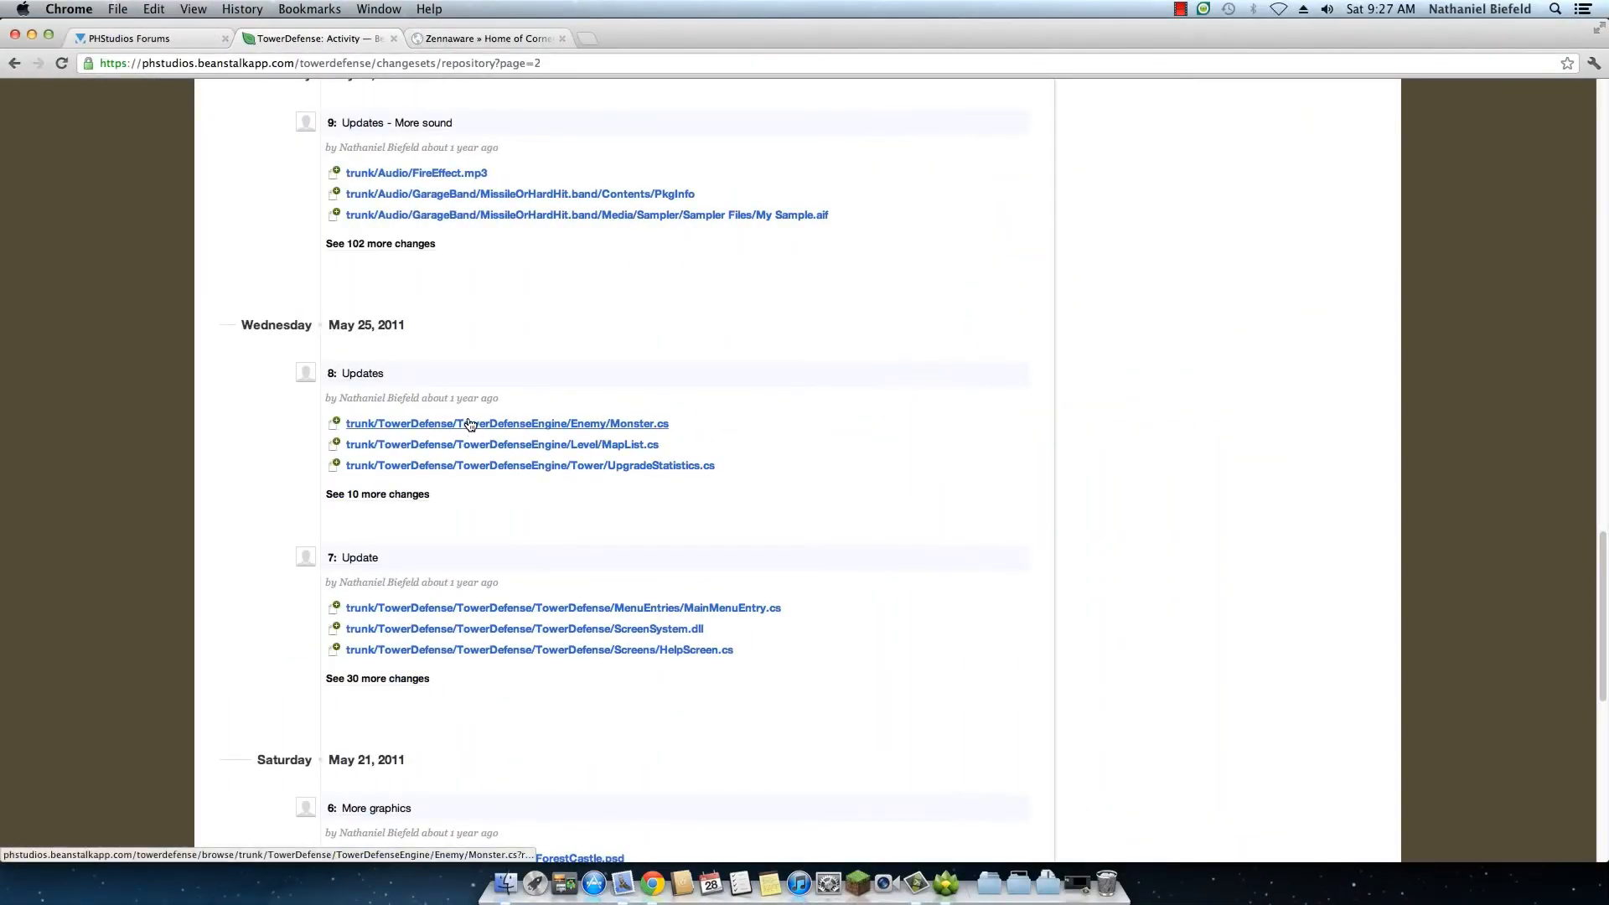
click(470, 425)
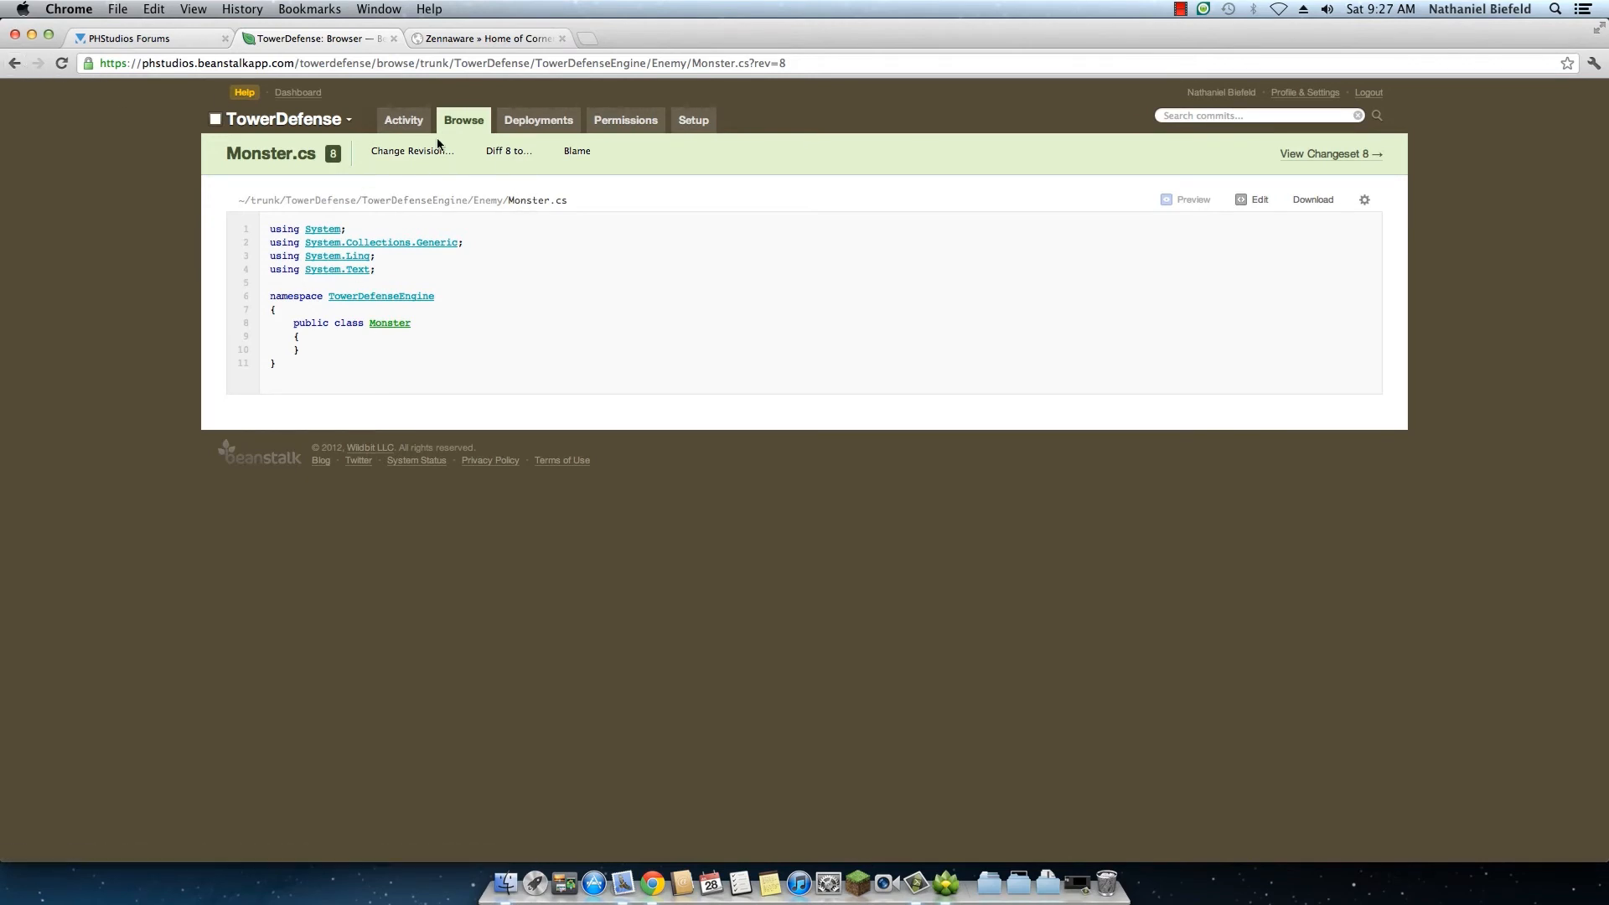
Step: Compare revision 8 of Monster.cs with revision 28 in the diff view
click(413, 155)
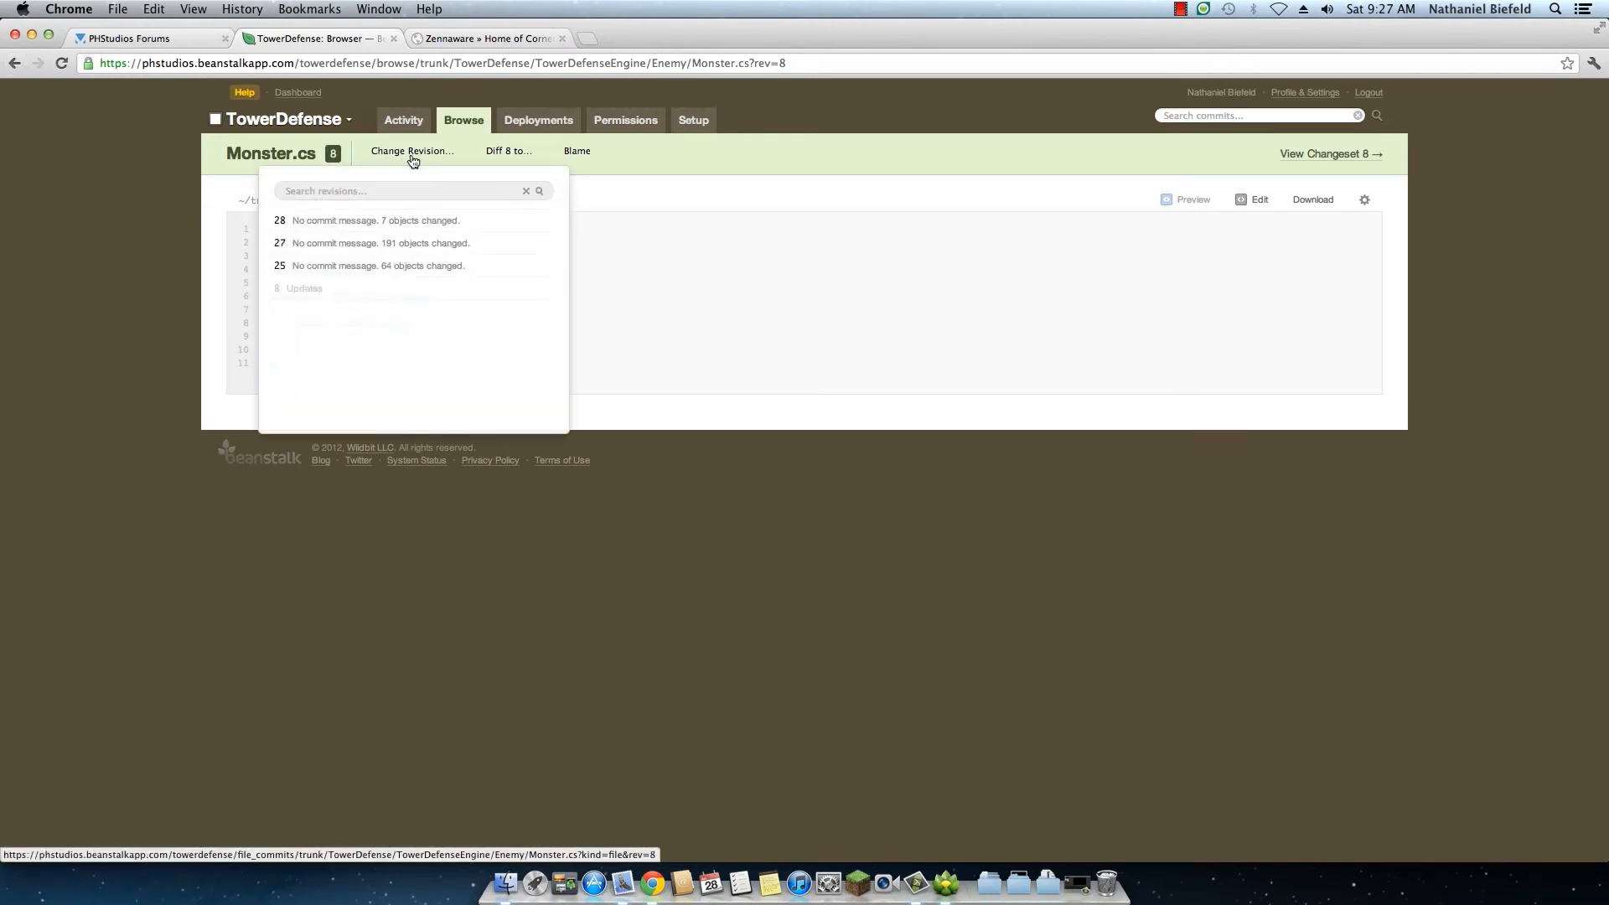
click(830, 310)
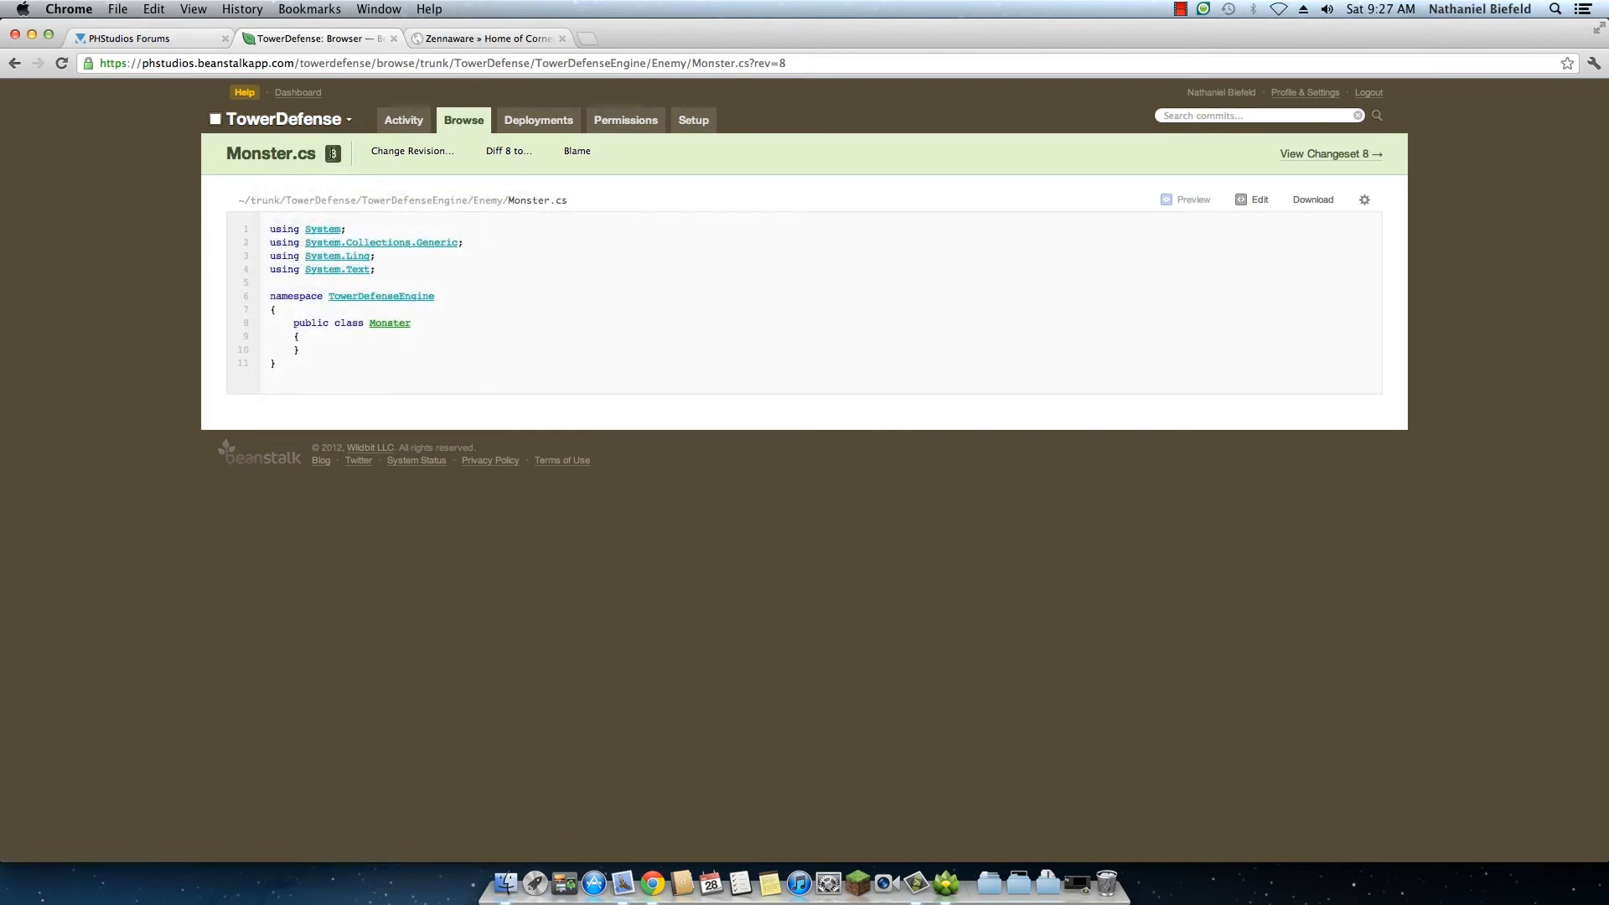
click(523, 158)
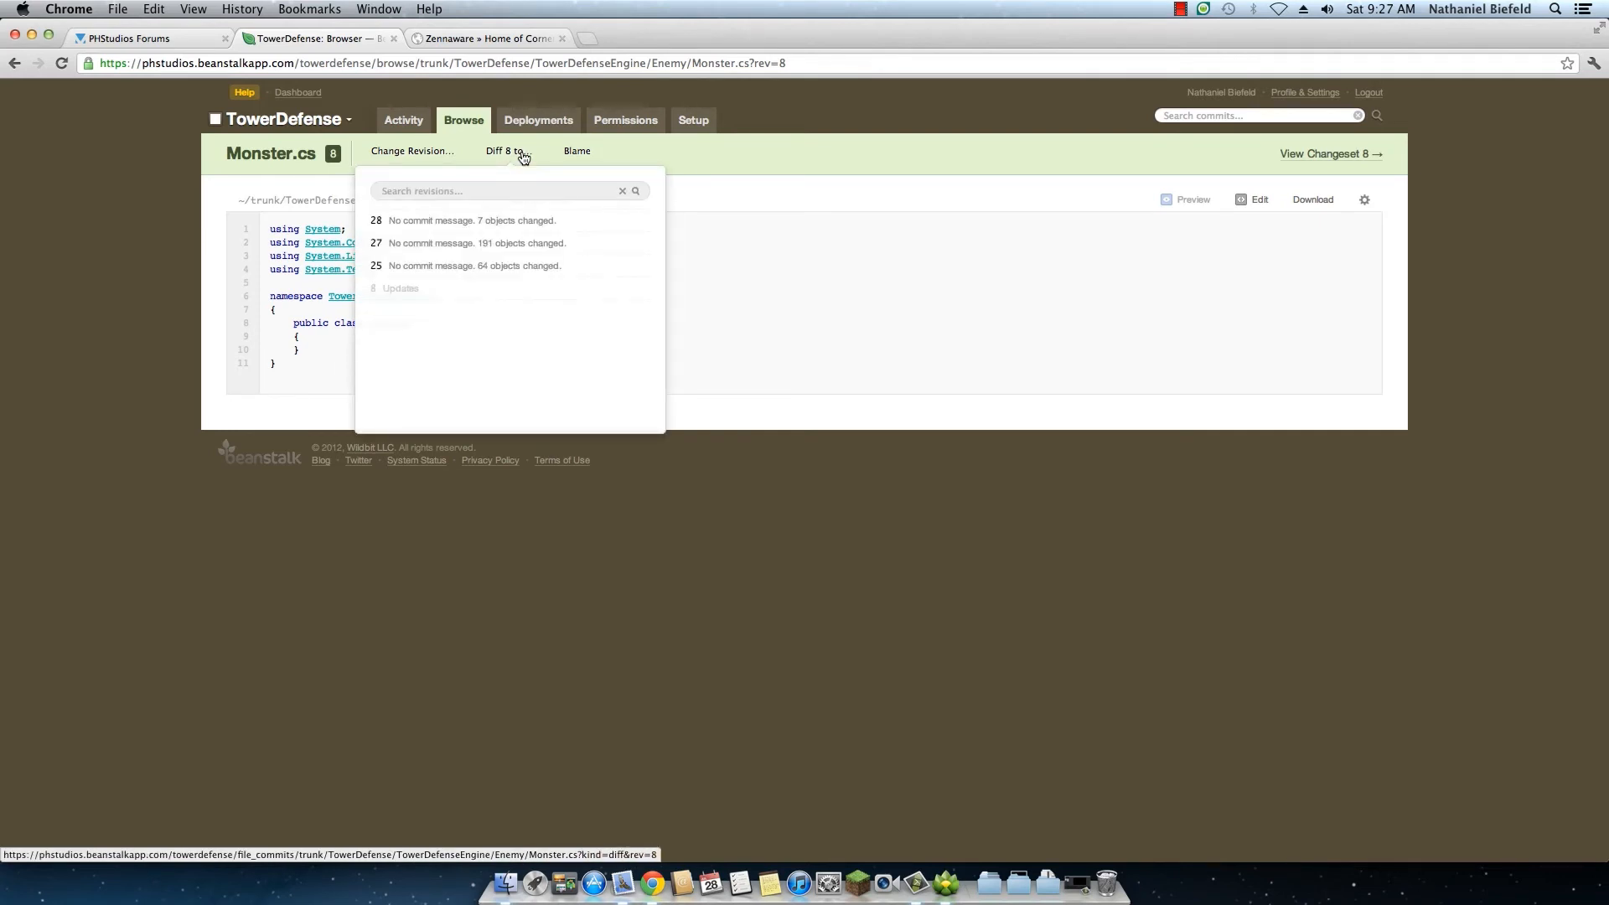
click(456, 225)
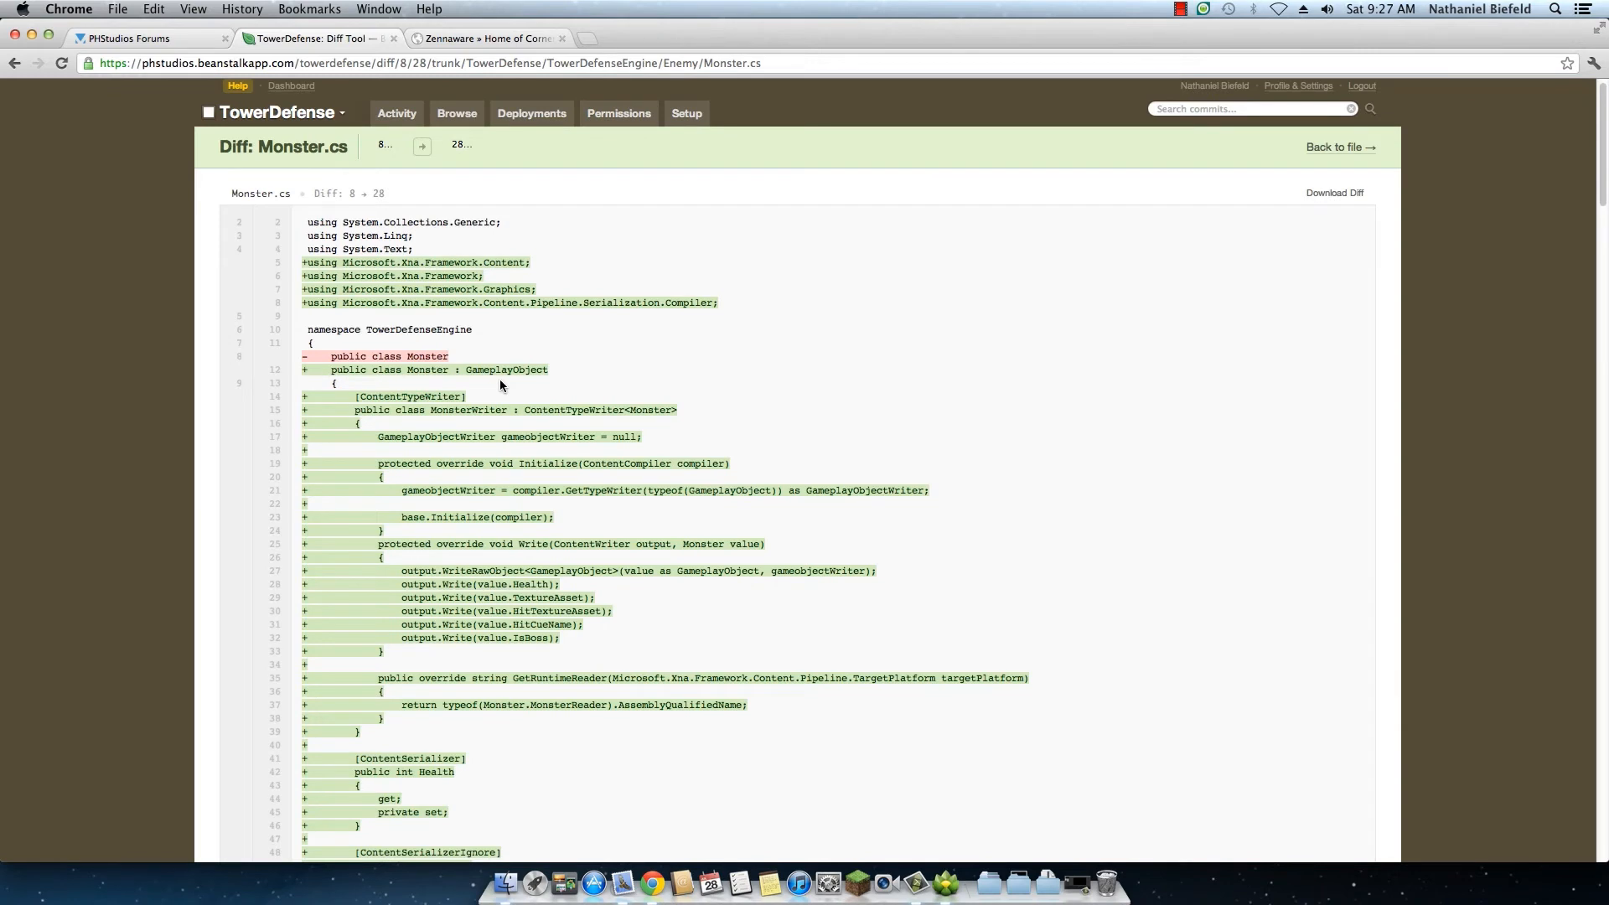
Step: Examine the Monster.cs diff, including the removed and replaced class declaration and the added lines further down the file
drag(314, 358, 401, 372)
click(420, 385)
drag(336, 360, 561, 370)
click(327, 365)
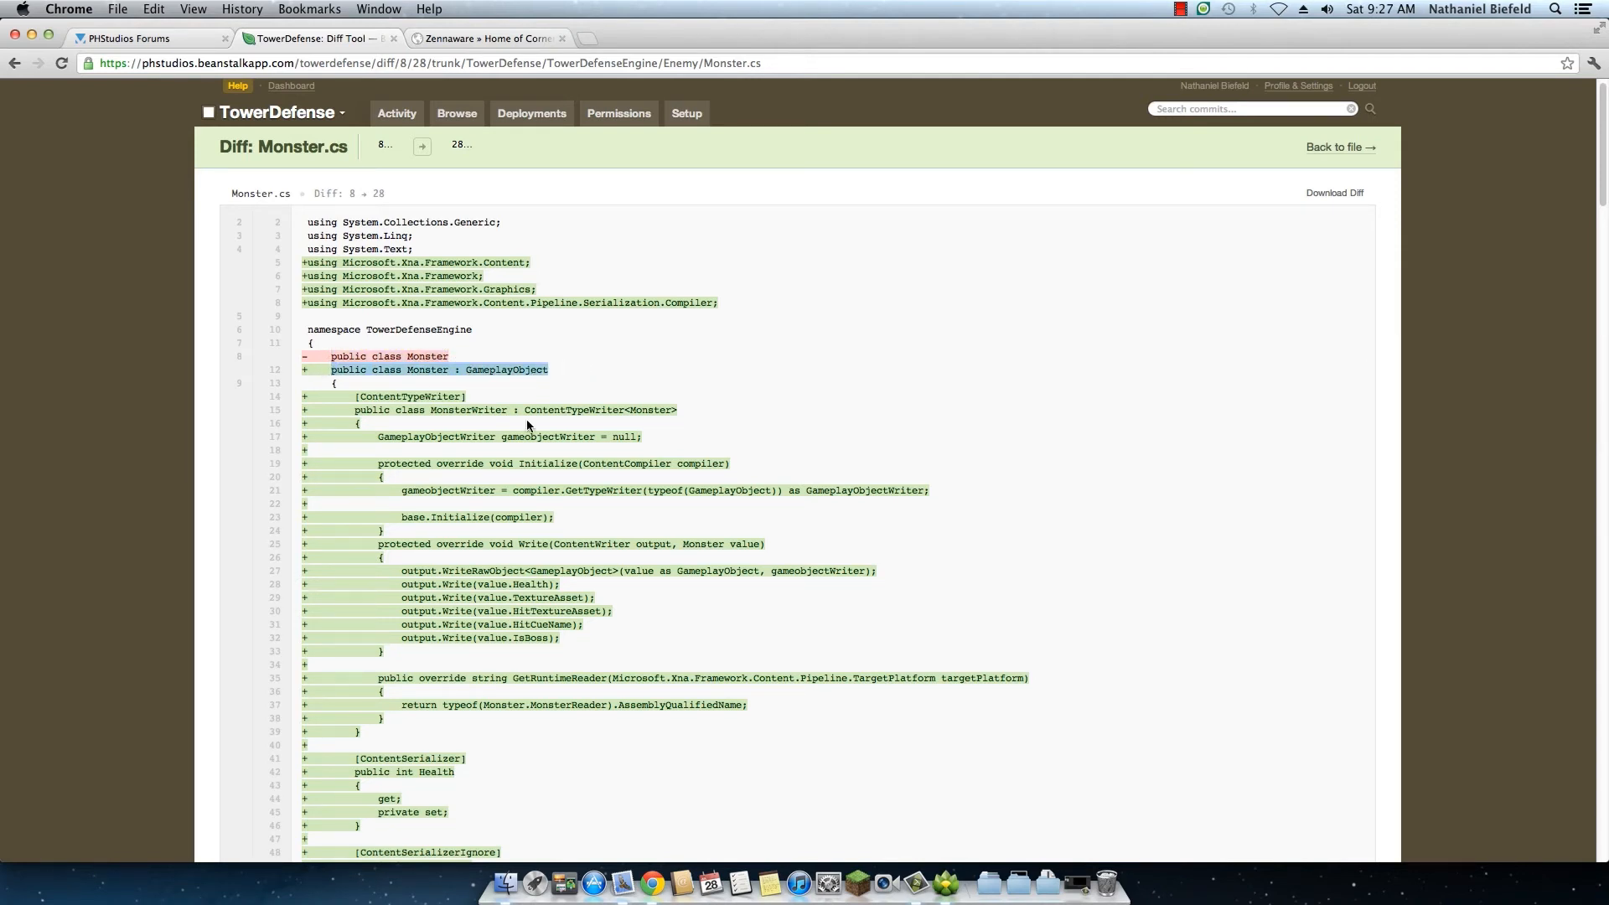
scroll(503, 424, down, 1)
click(304, 353)
drag(304, 353, 300, 354)
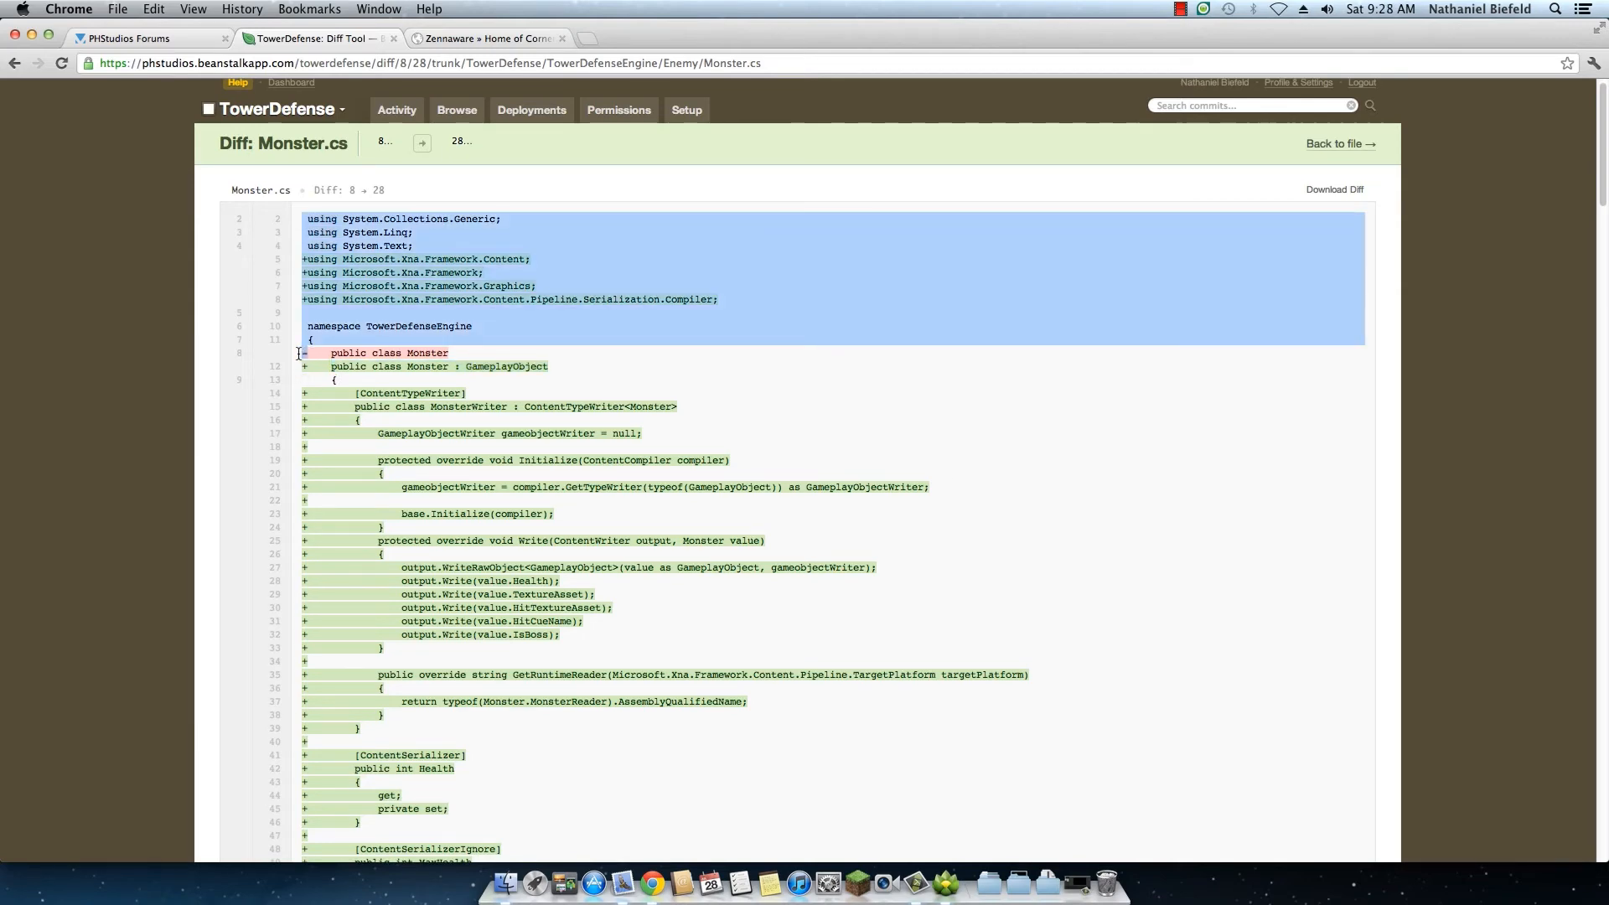
click(311, 355)
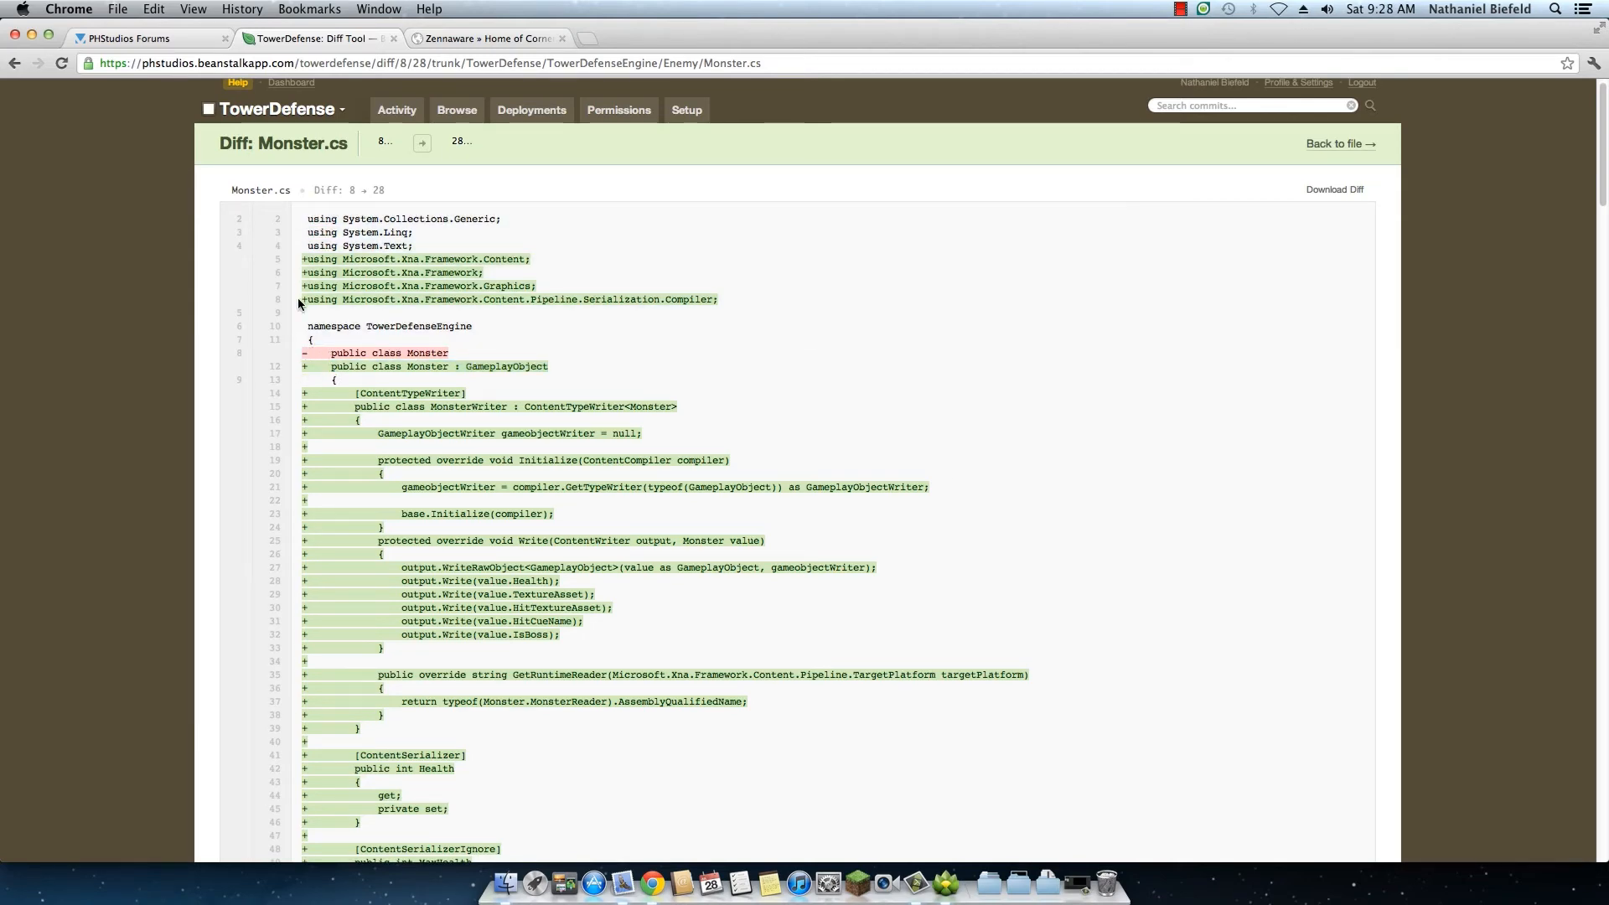
scroll(479, 557, down, 15)
scroll(479, 554, down, 20)
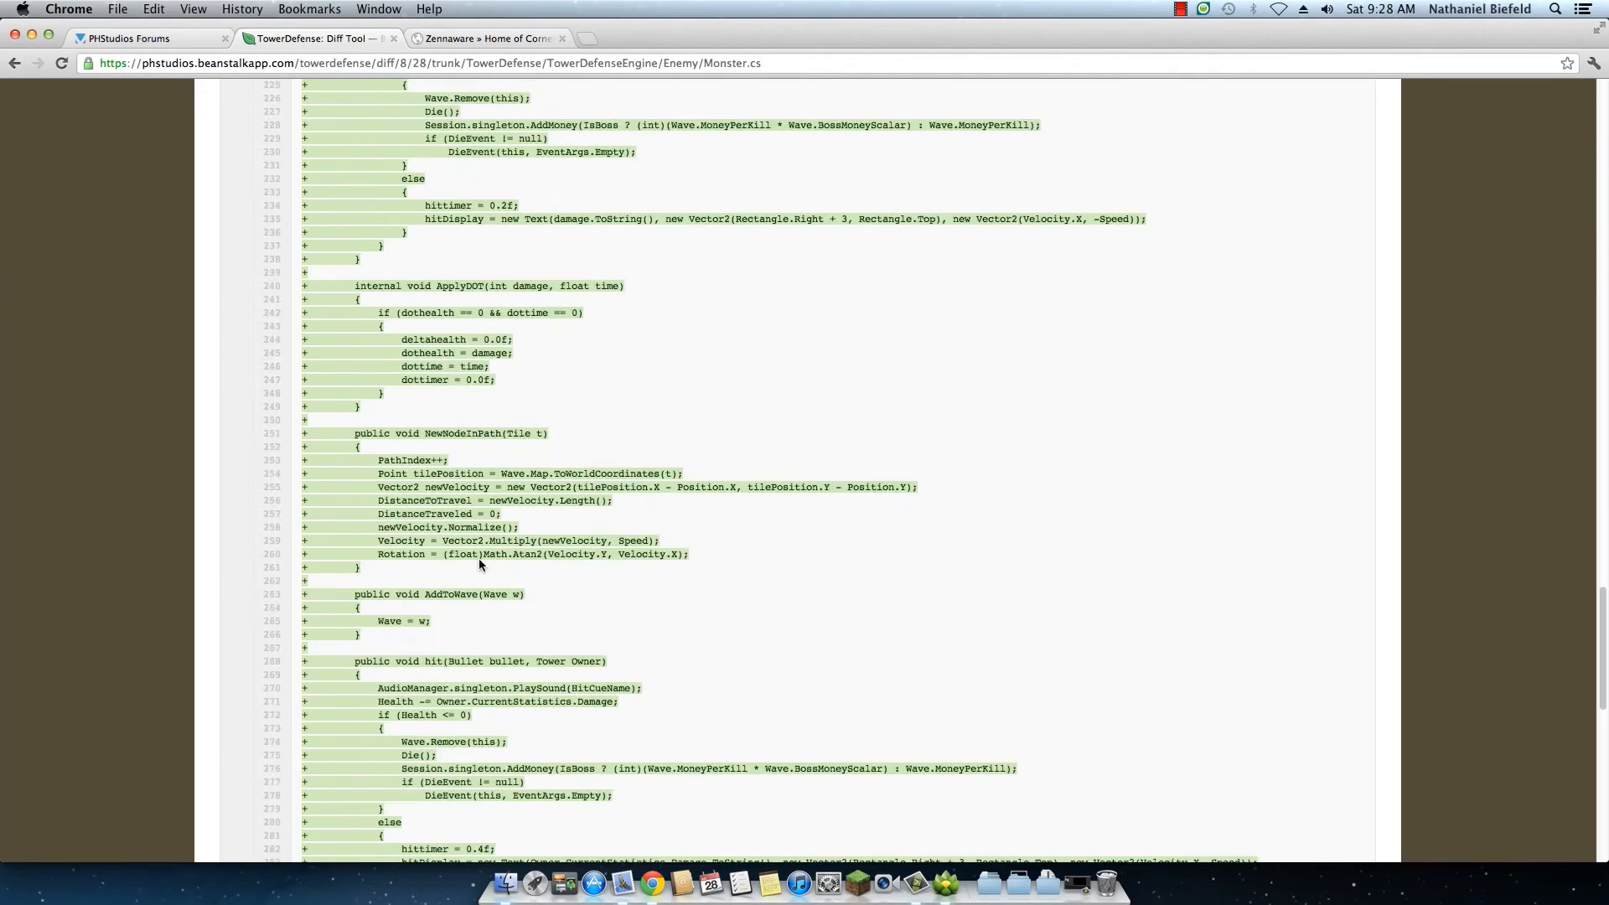
scroll(480, 560, up, 7)
scroll(479, 560, up, 20)
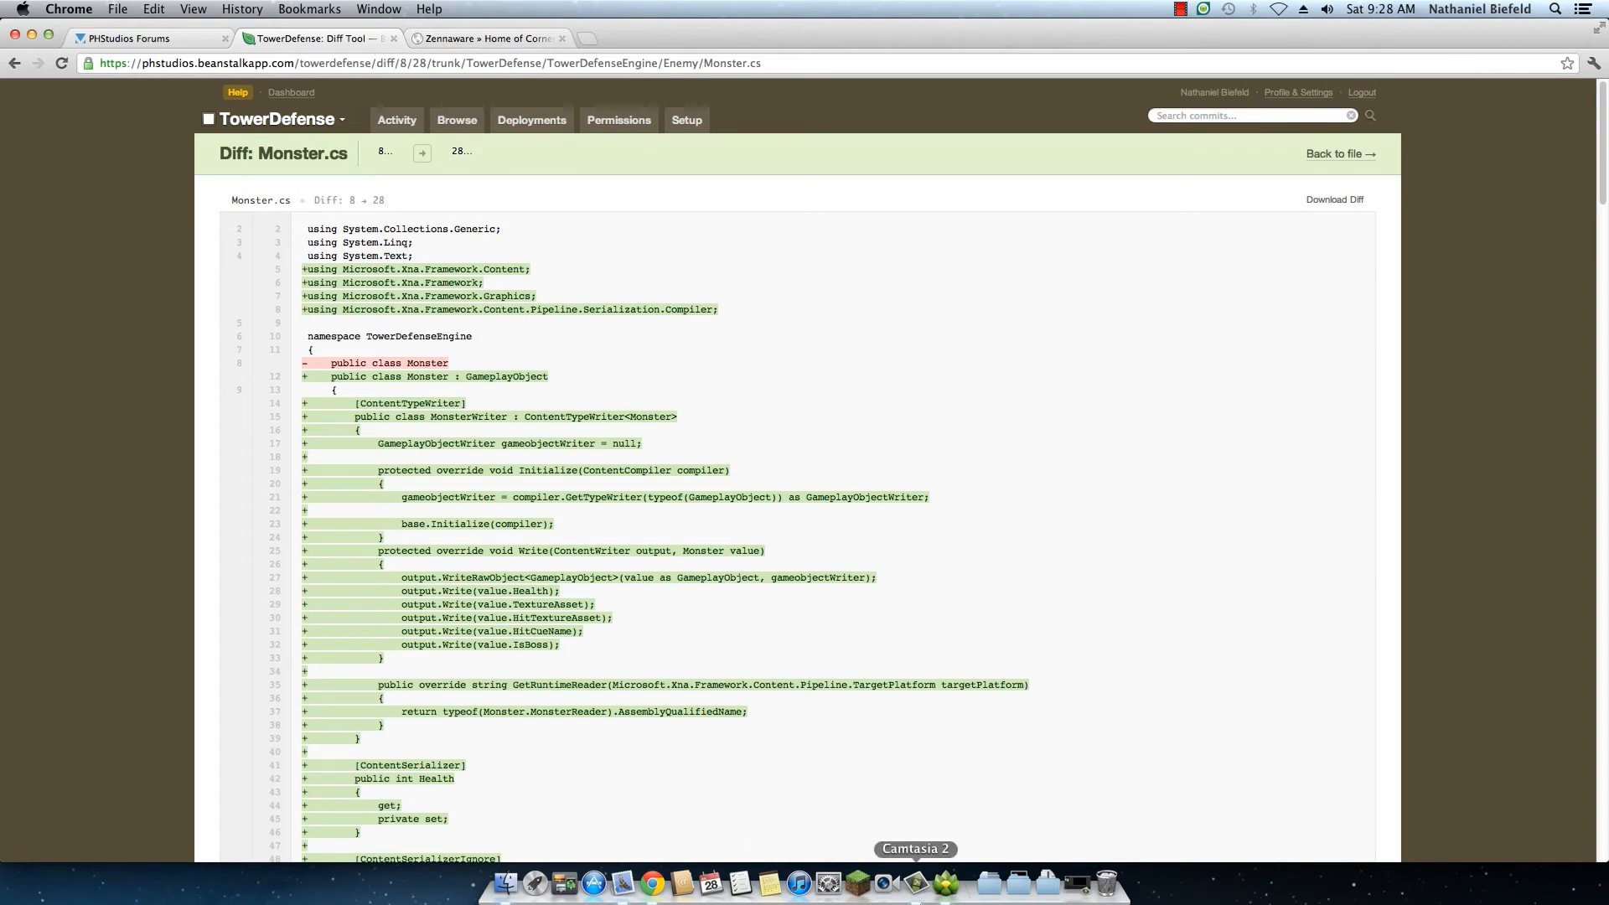
Step: Switch to Versions, show all items in the groupproject working copy, and go through its trunk, tags and branches folders
click(946, 882)
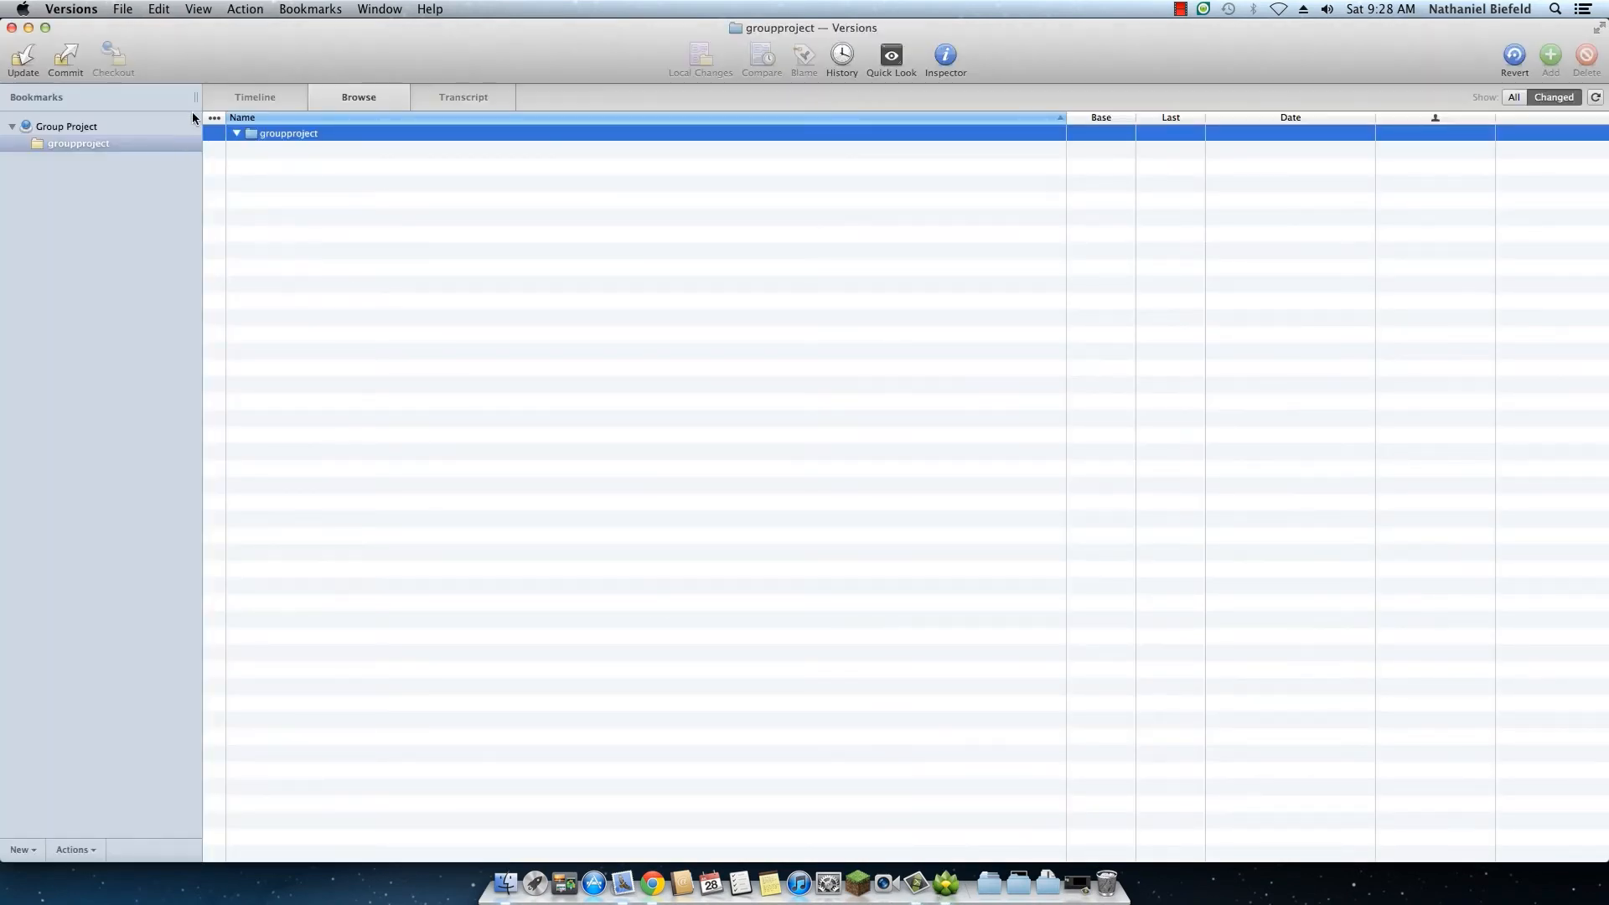
click(1515, 98)
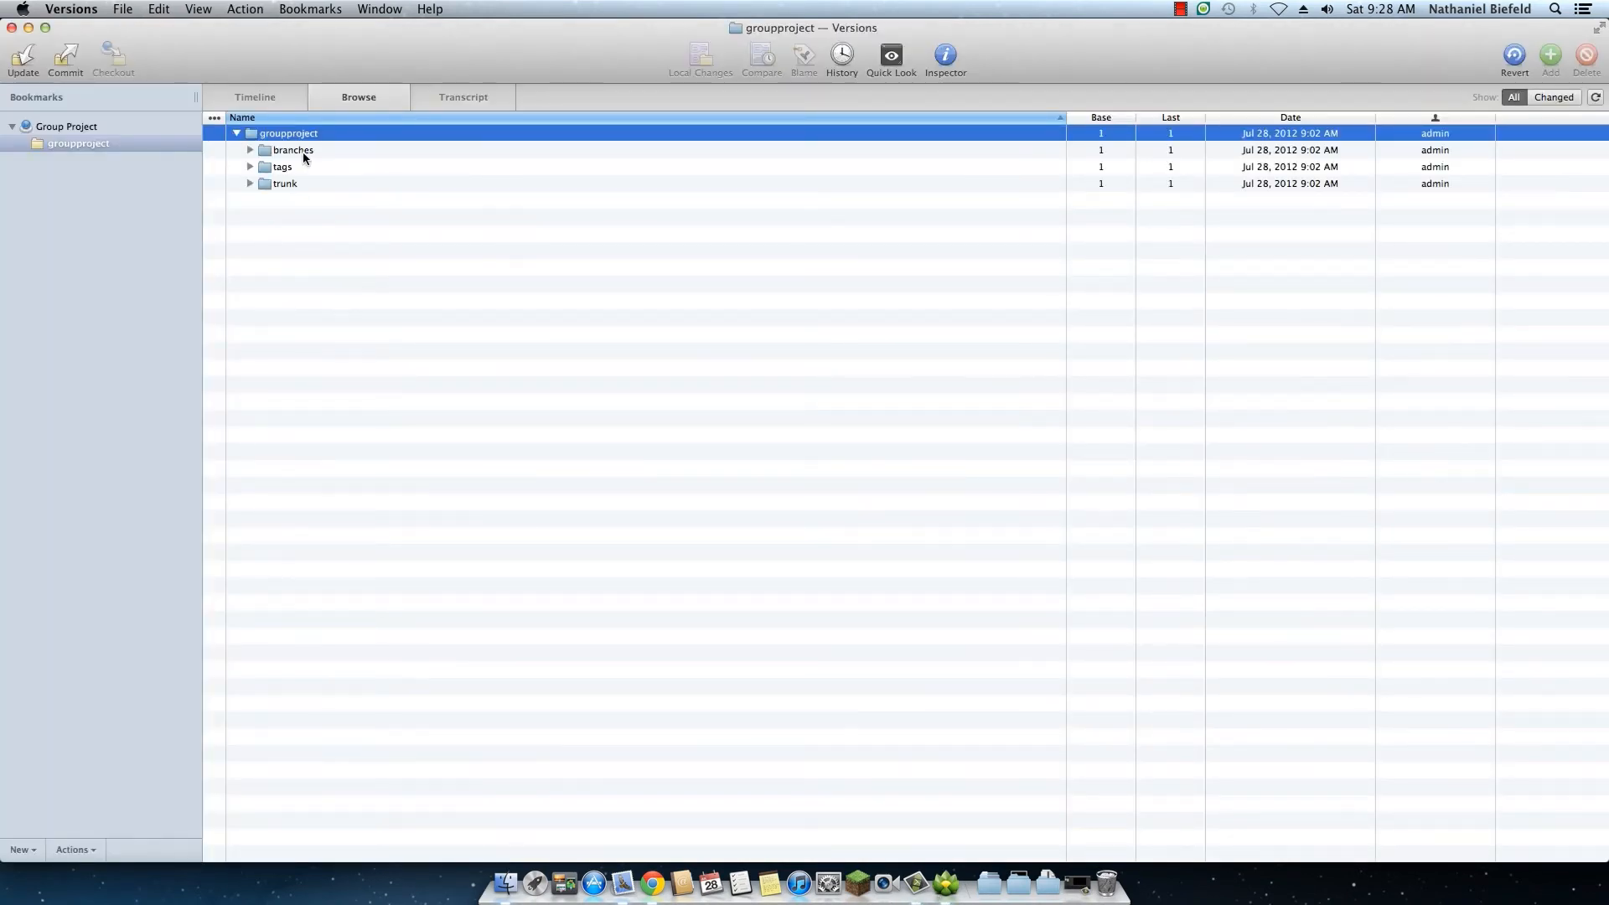
click(292, 186)
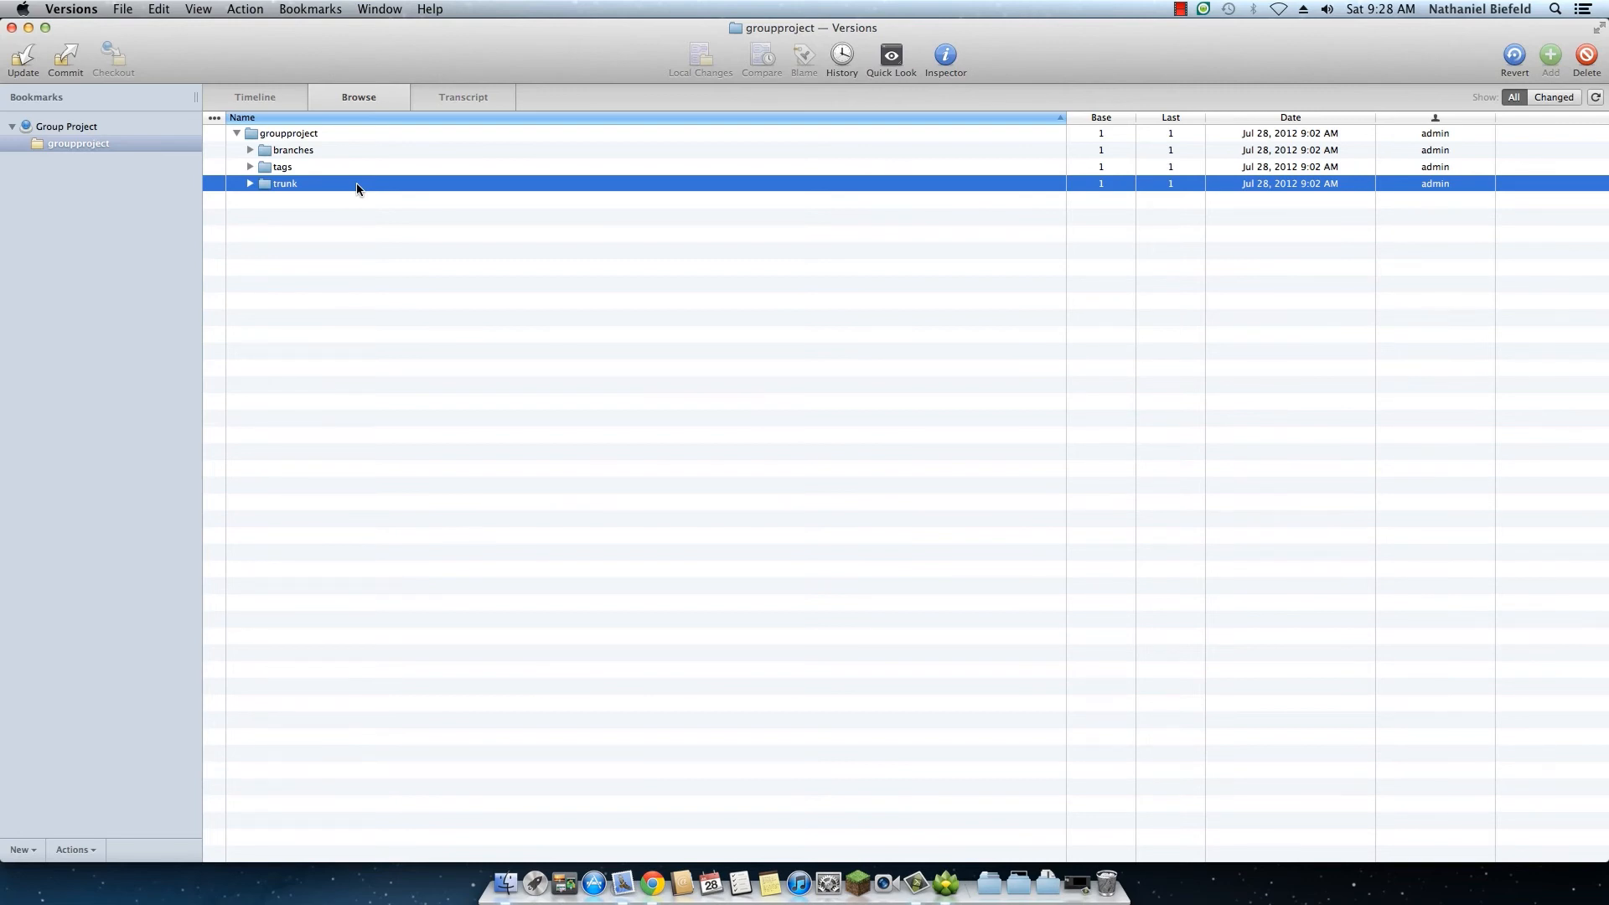
click(293, 170)
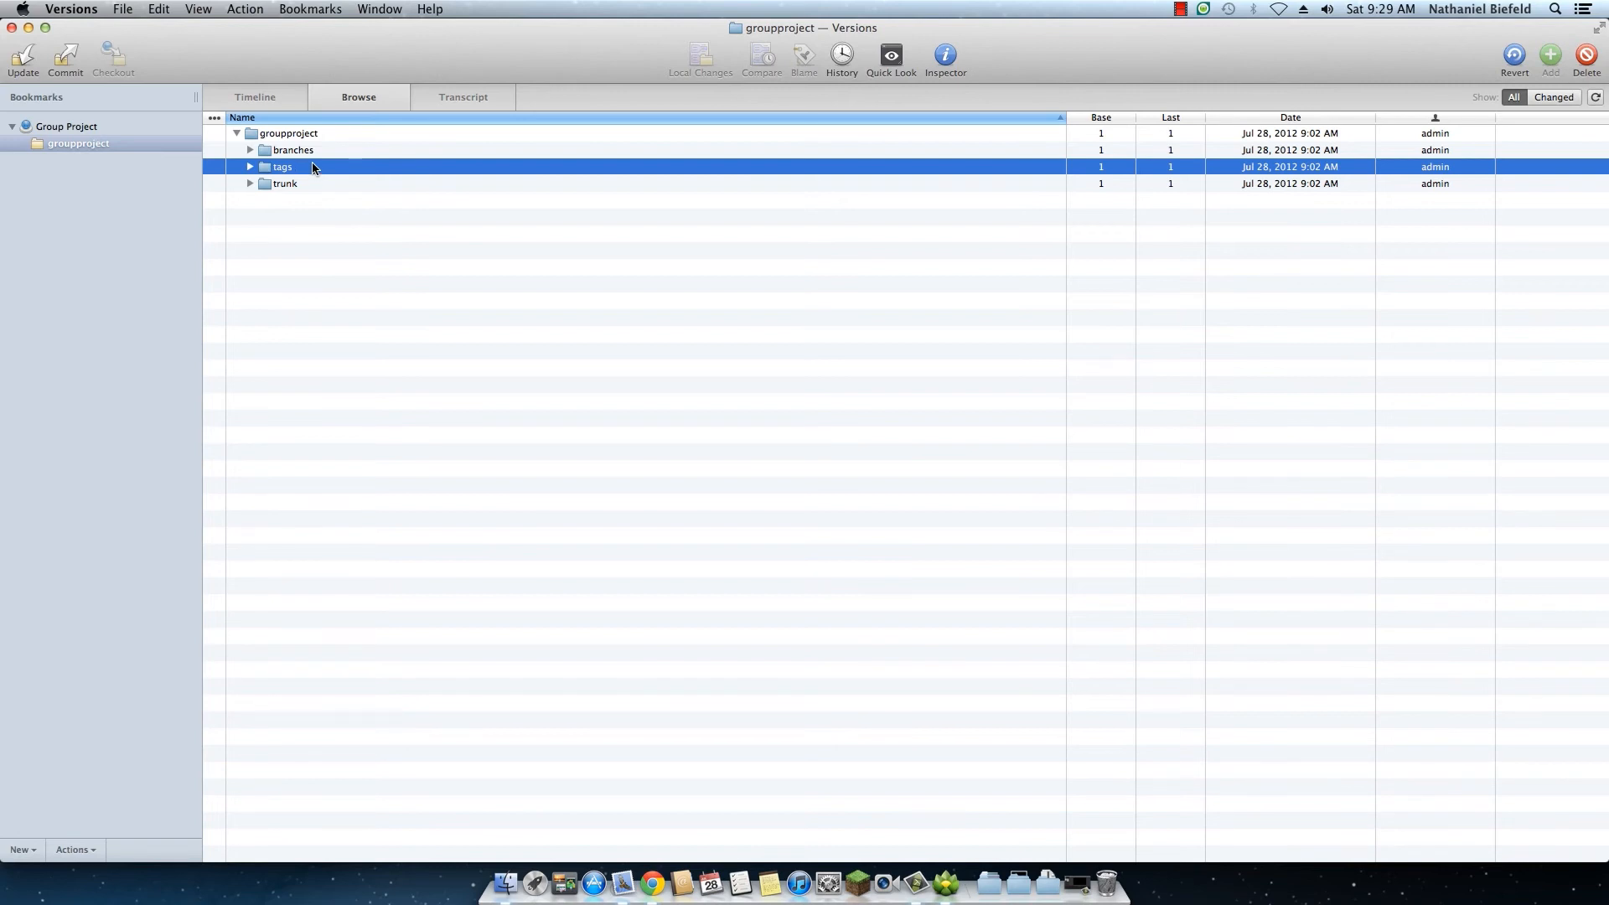
click(312, 153)
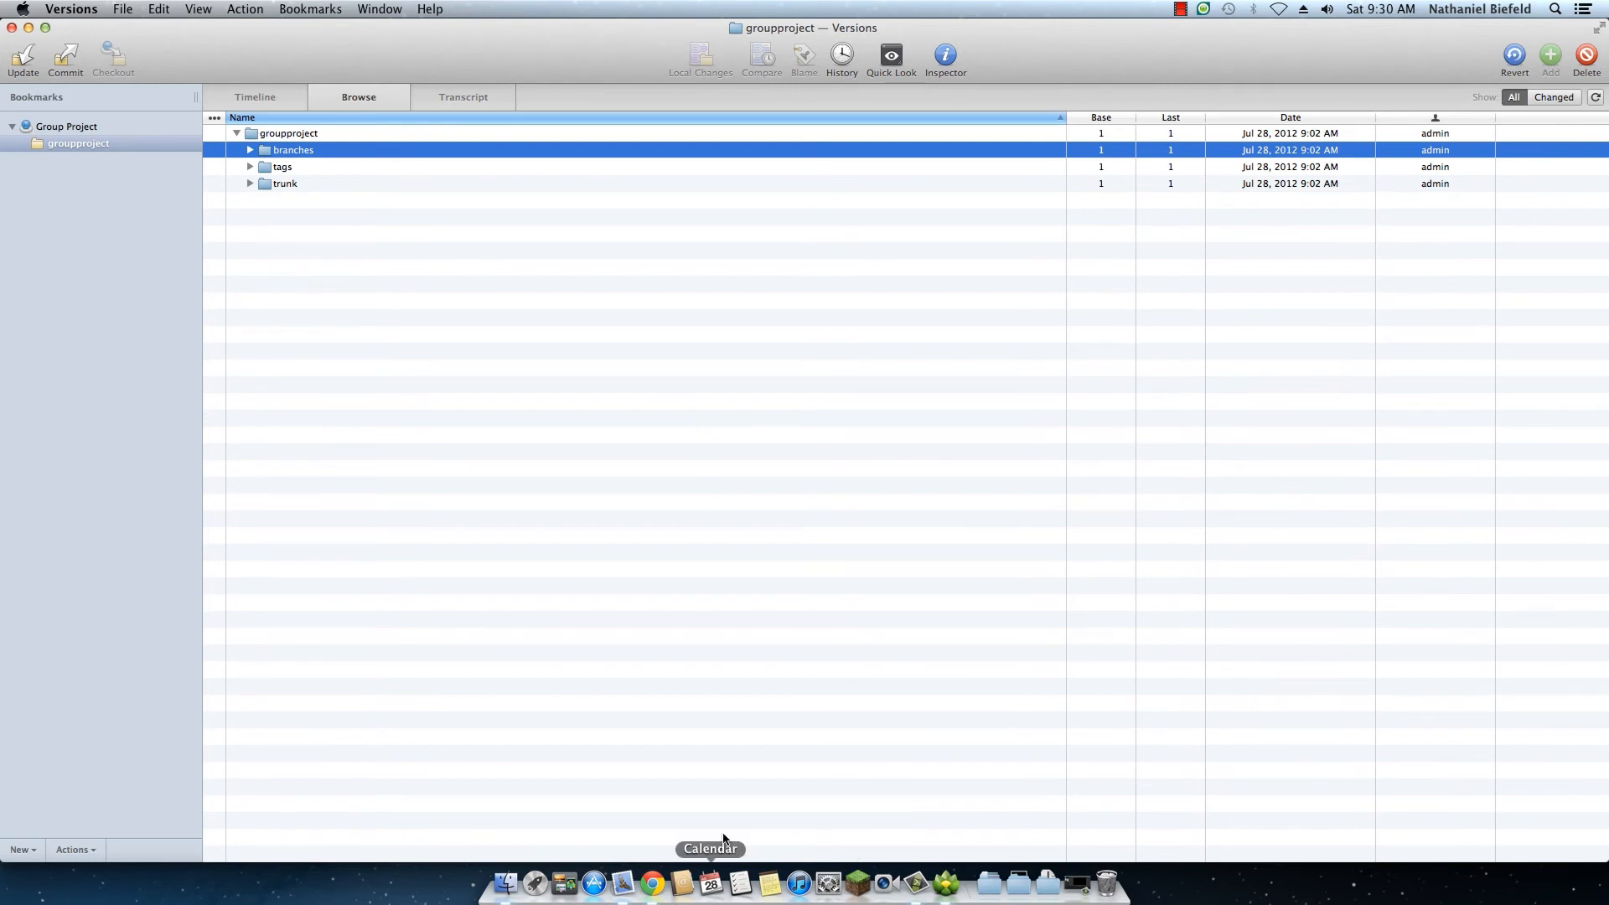
Step: Switch to Chrome and look through the Cornerstone 2 product page as an alternative Subversion client to Versions
click(652, 884)
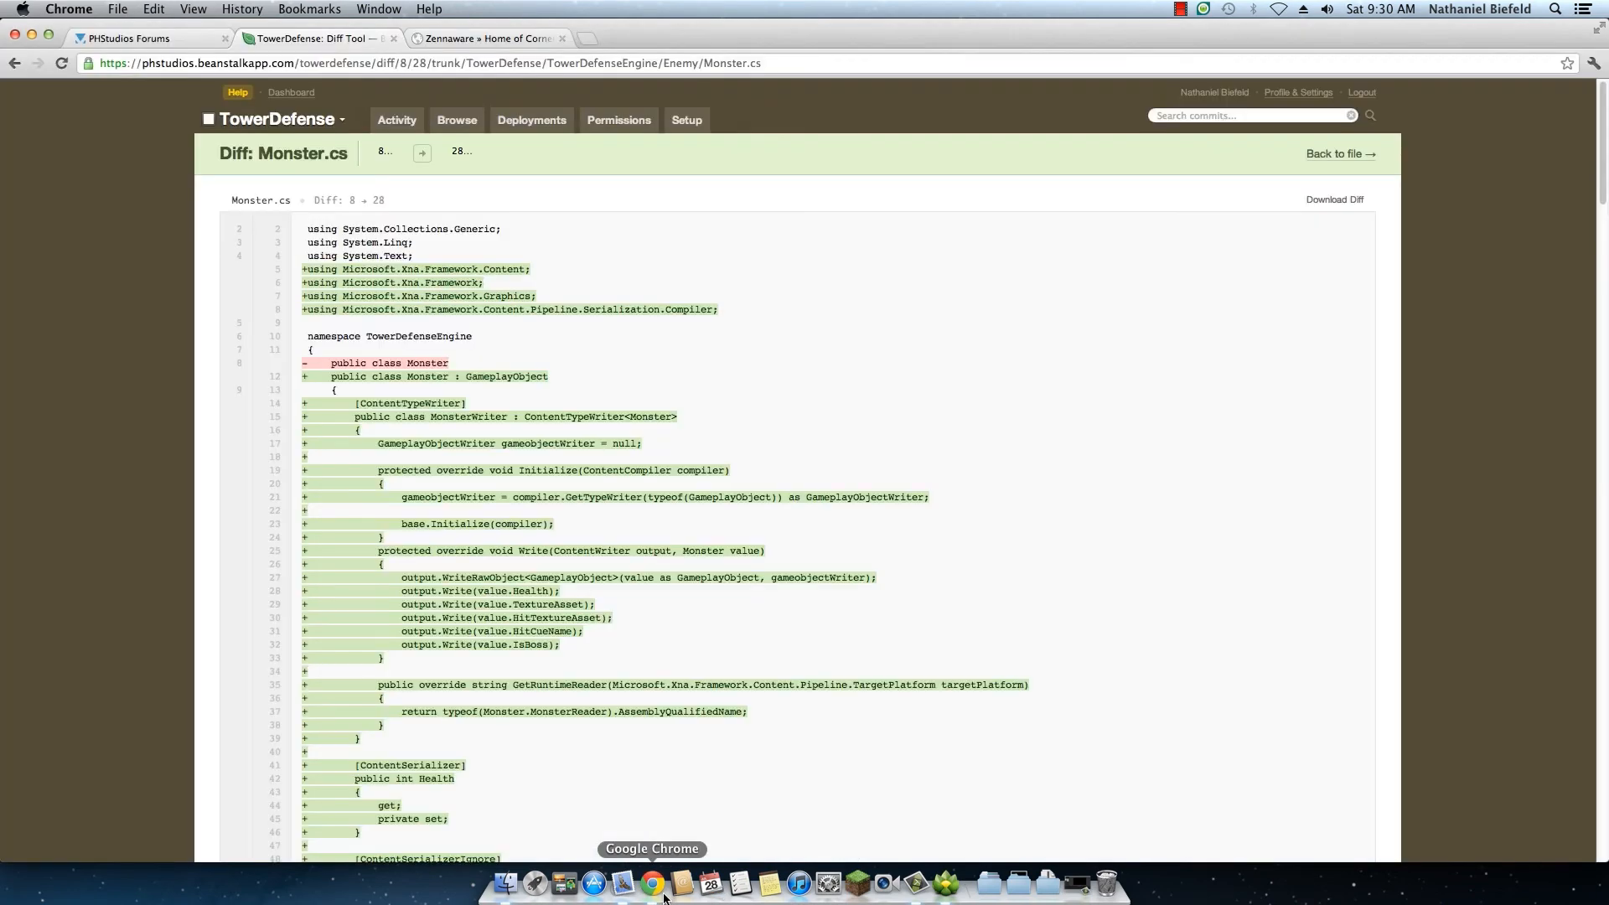
click(467, 43)
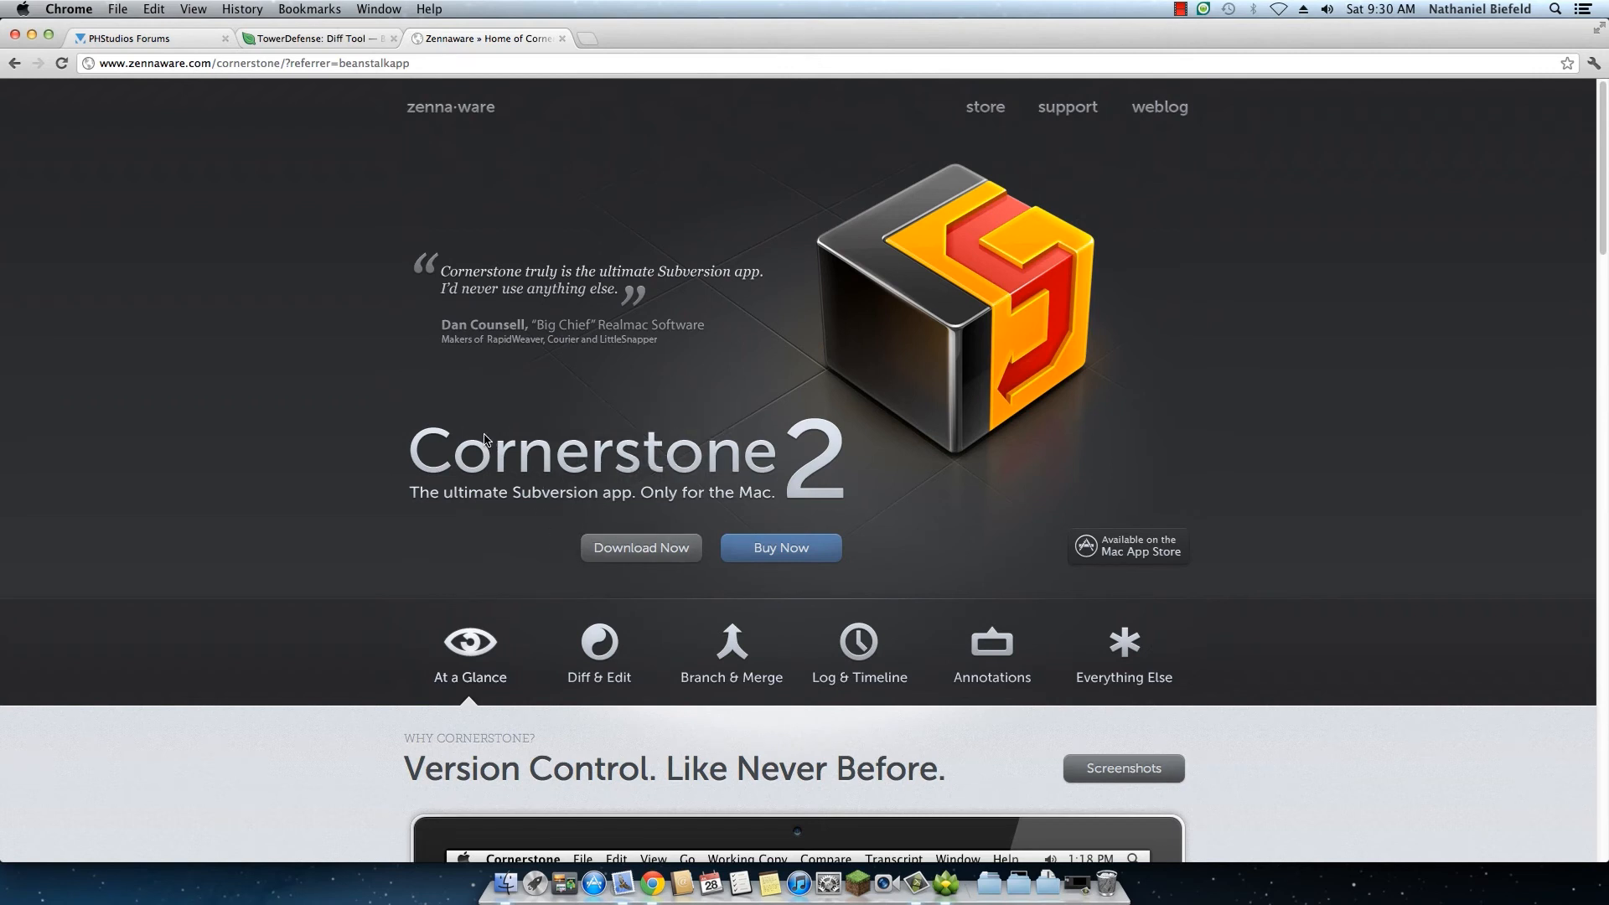
click(948, 882)
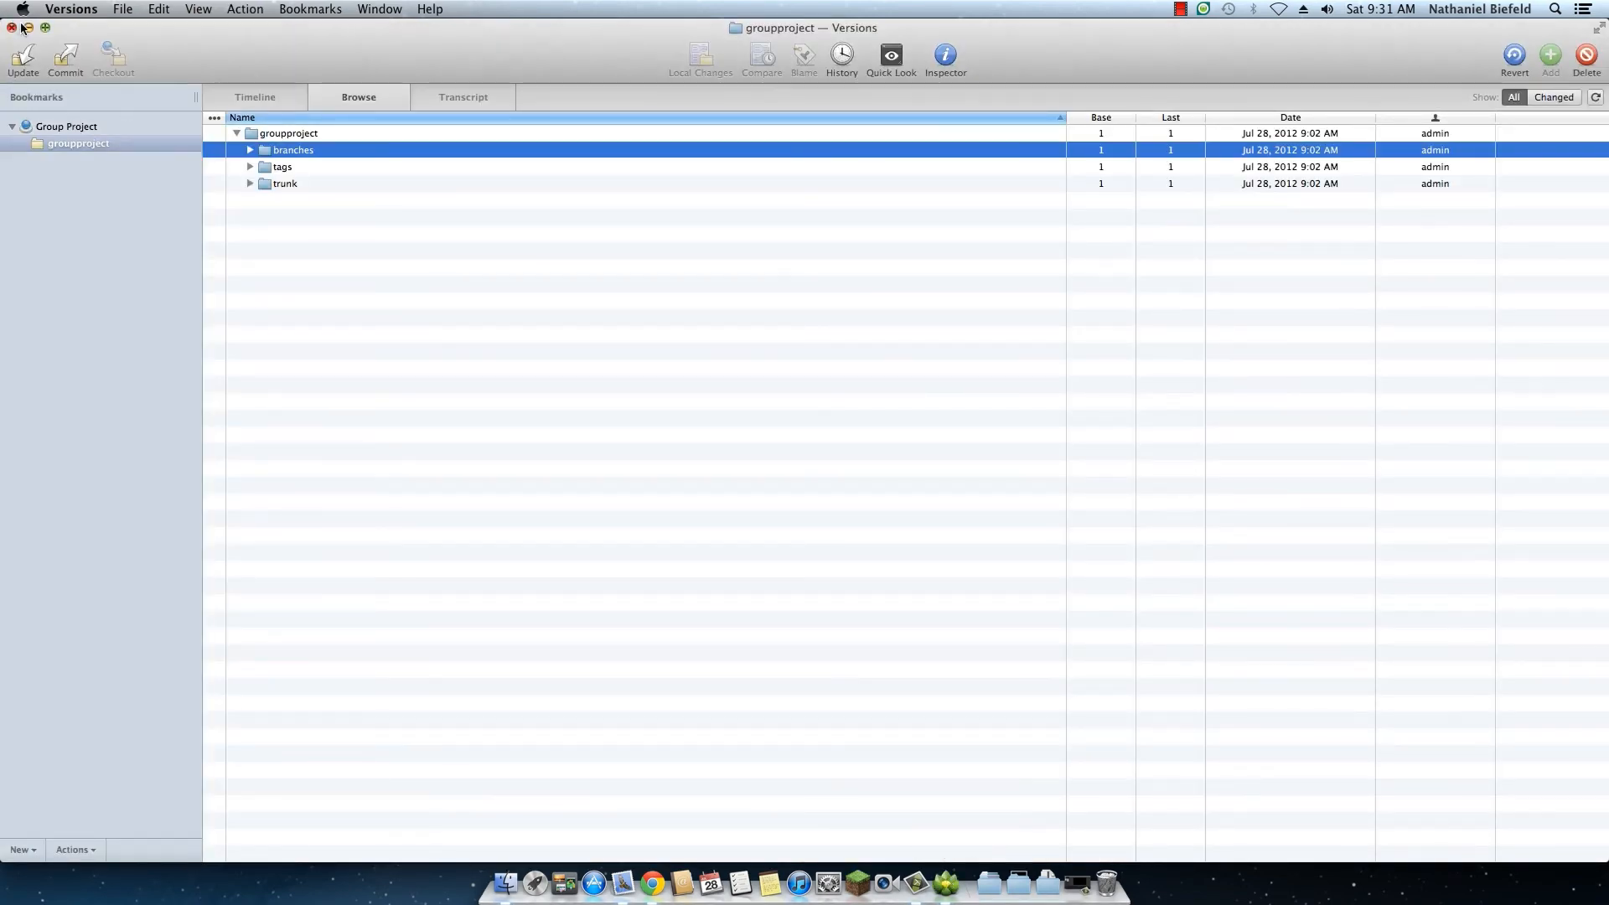
click(653, 883)
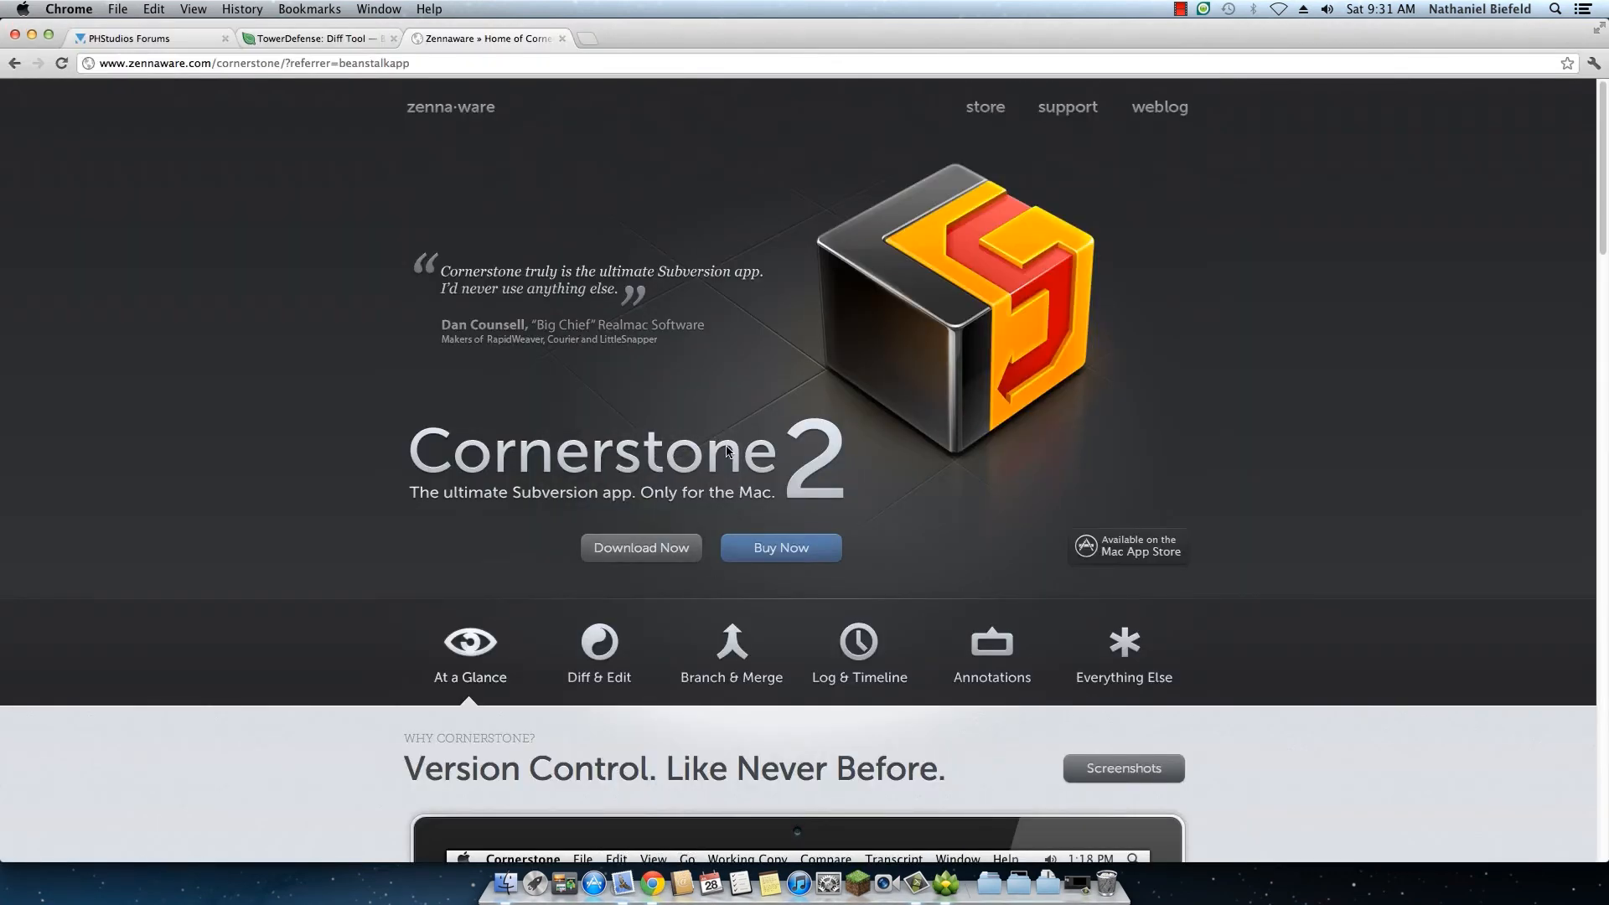
scroll(727, 451, down, 1)
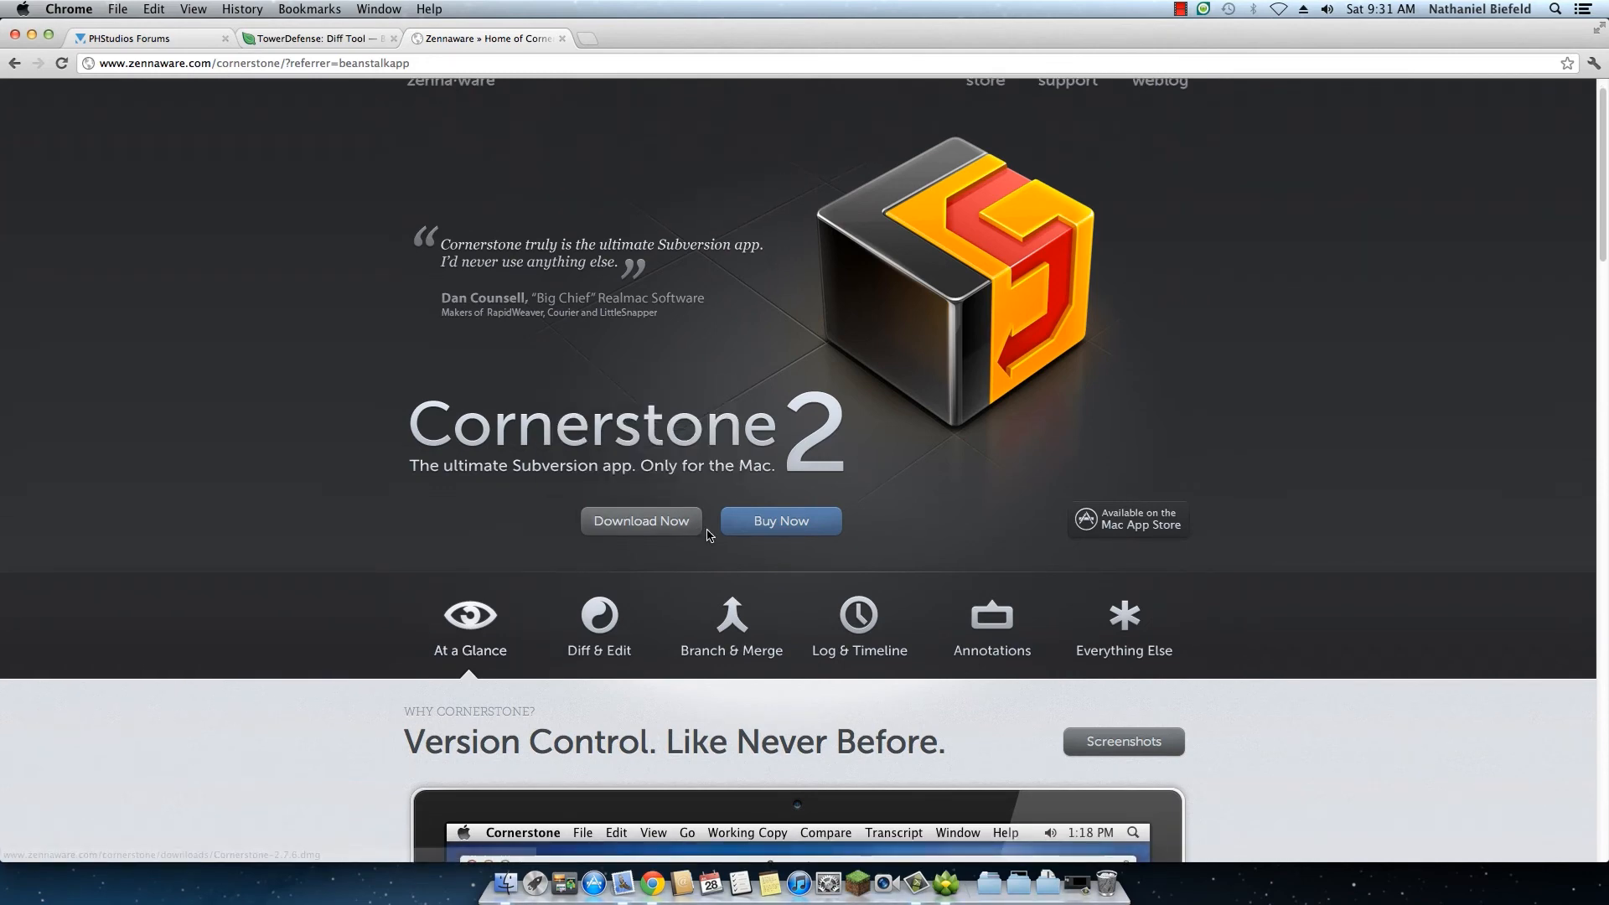
mouse_move(692, 519)
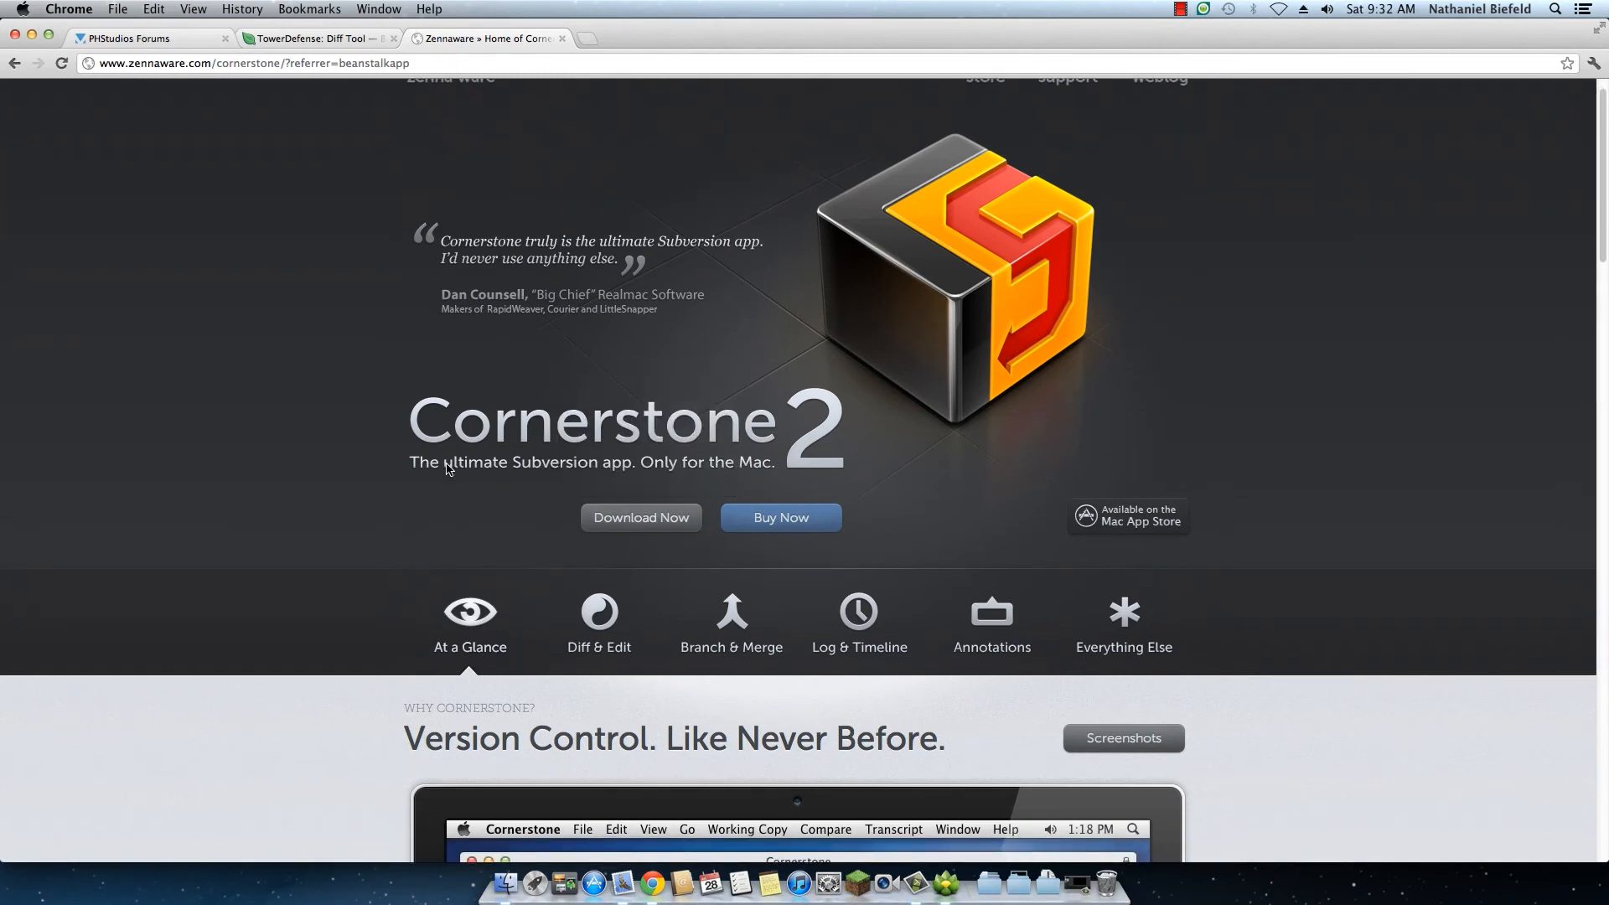
scroll(374, 616, down, 10)
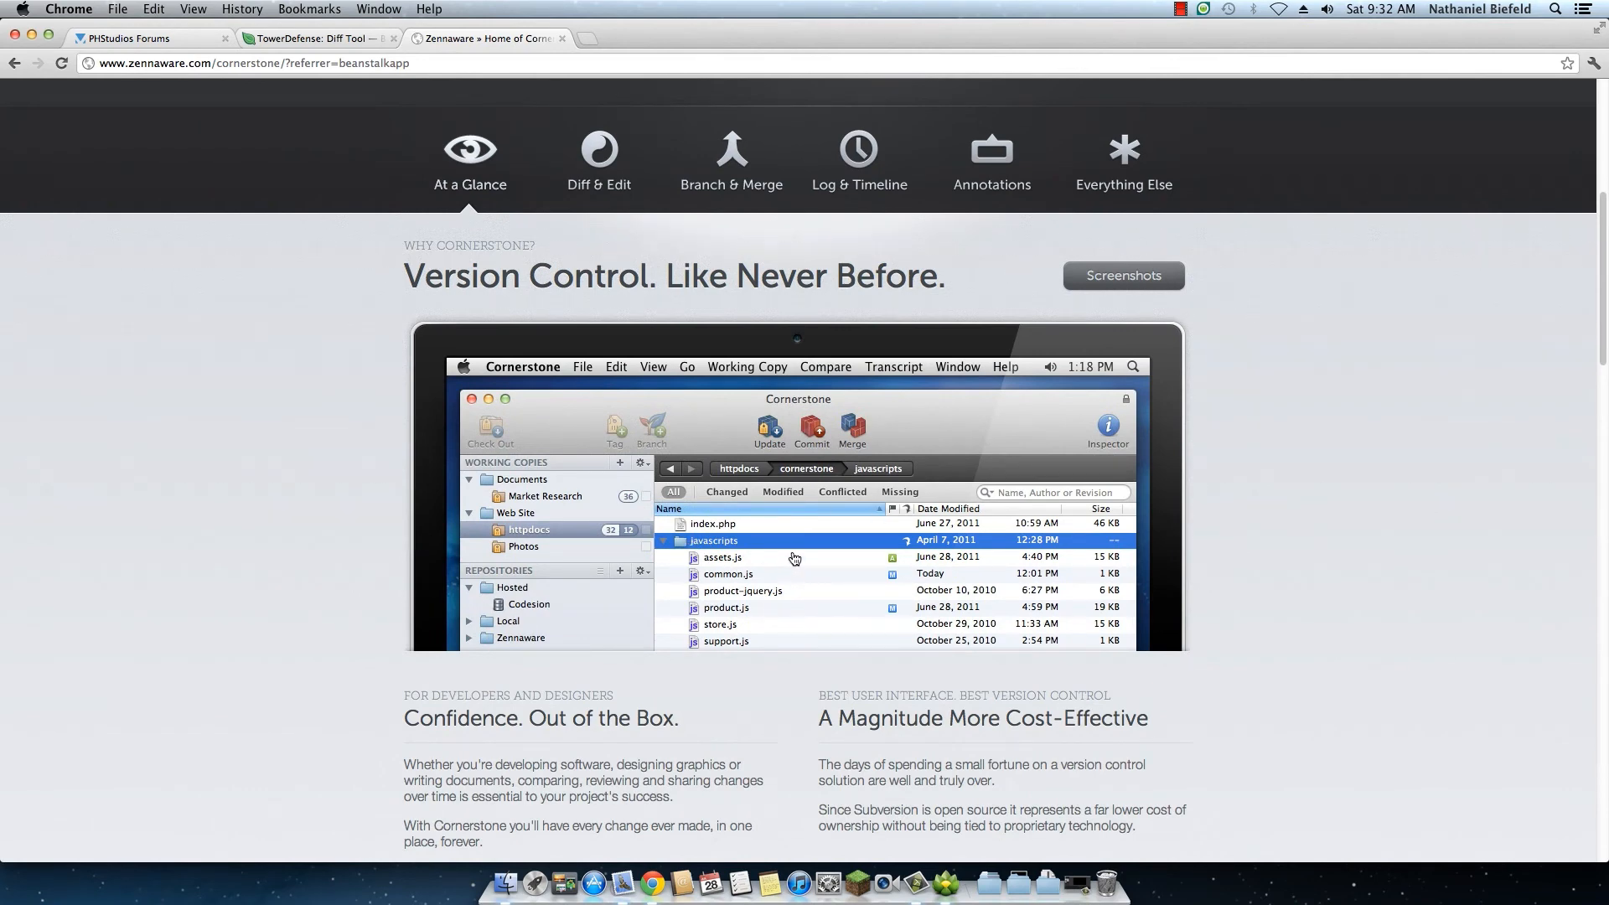
scroll(795, 558, down, 5)
scroll(793, 558, up, 3)
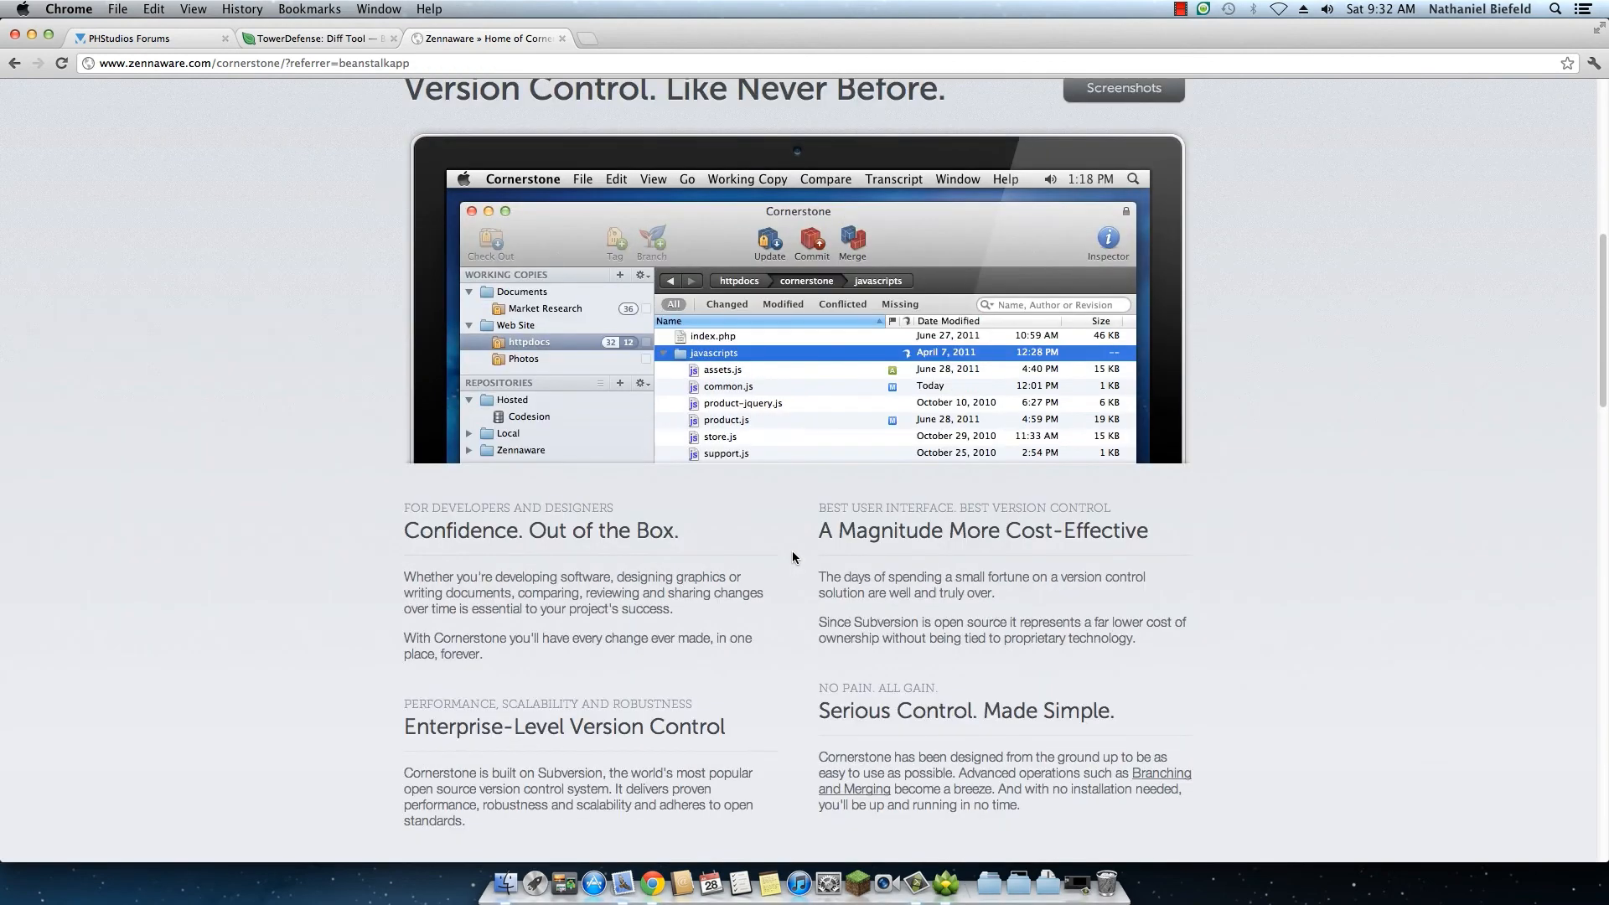
scroll(794, 557, up, 4)
scroll(795, 559, up, 3)
mouse_move(760, 434)
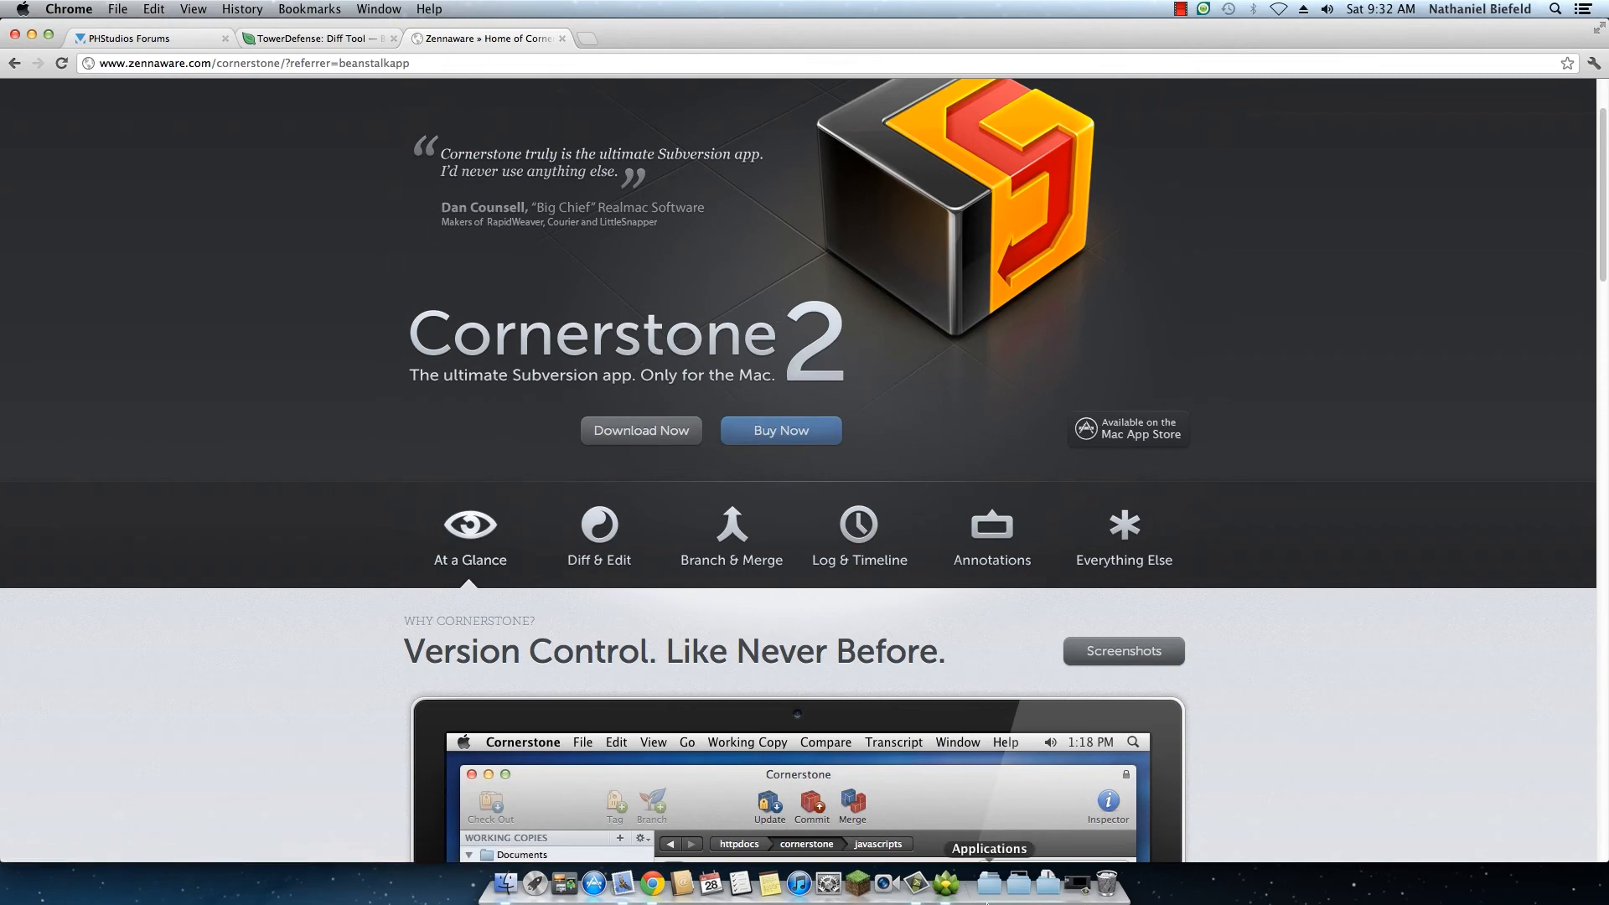
click(946, 882)
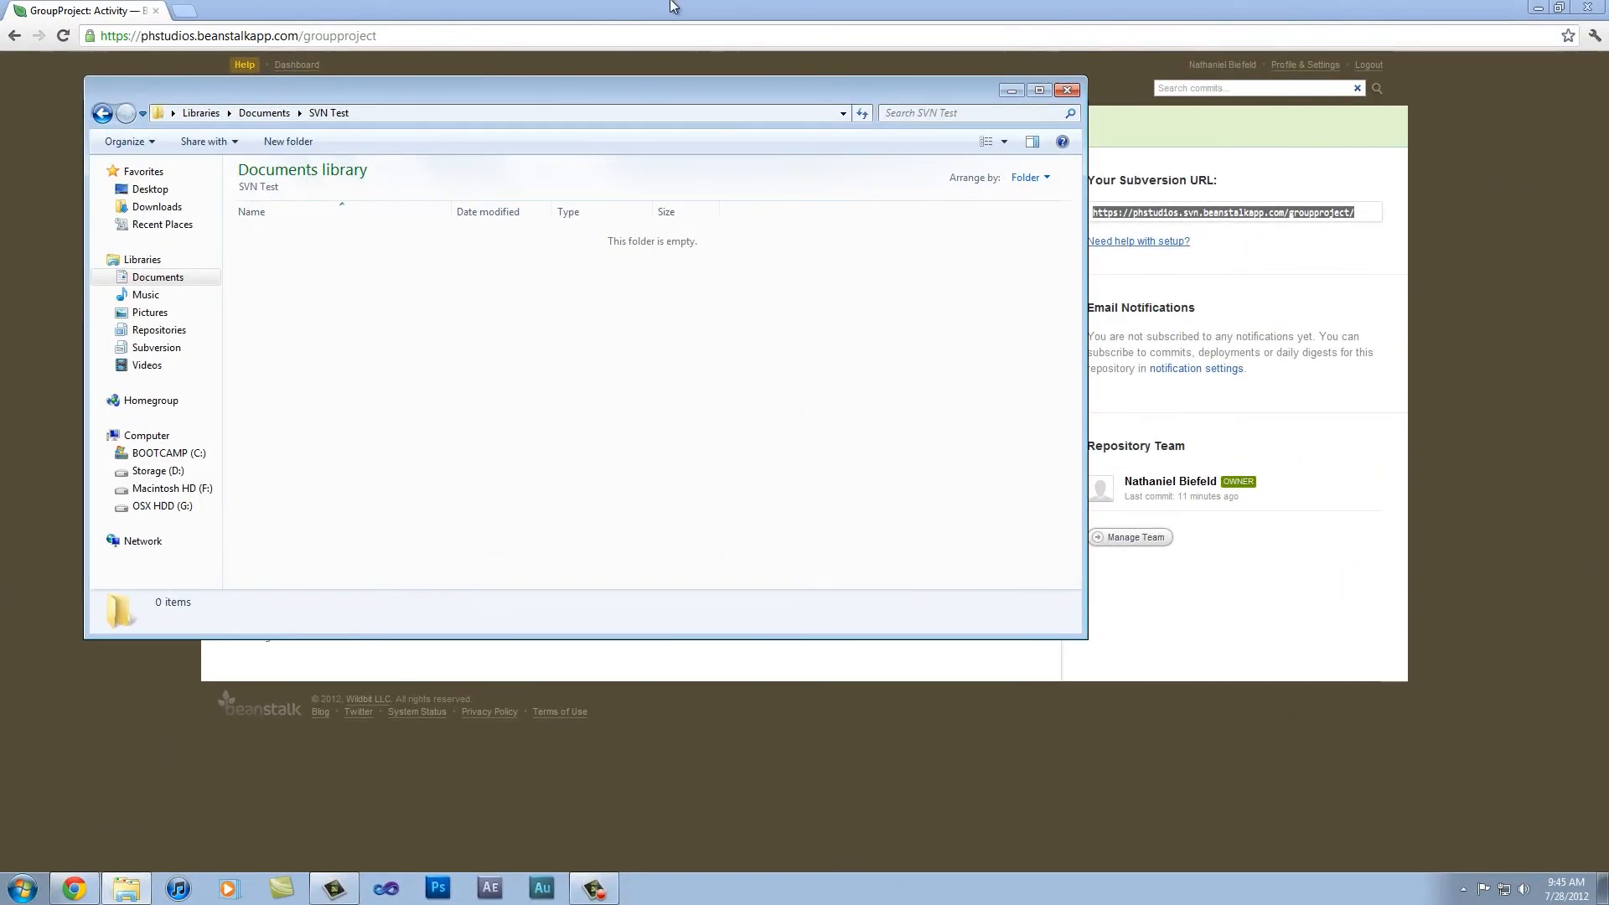
Step: View the GroupProject activity overview in Chrome, and check the Subversion commands offered in Windows Explorer for the SVN Test folder
click(643, 15)
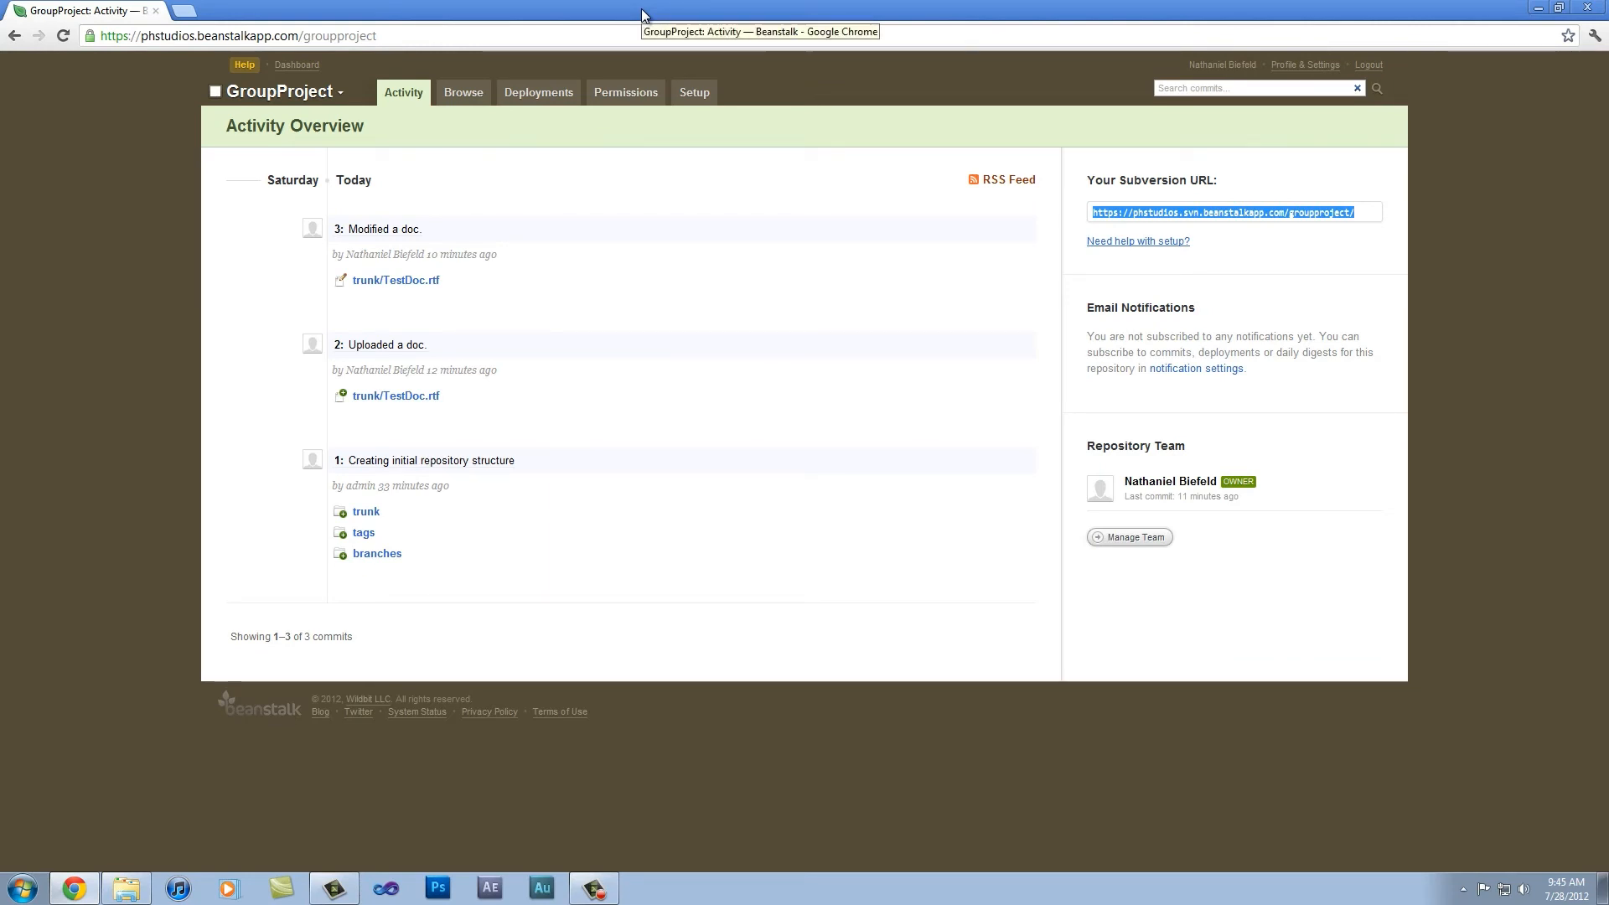
click(119, 887)
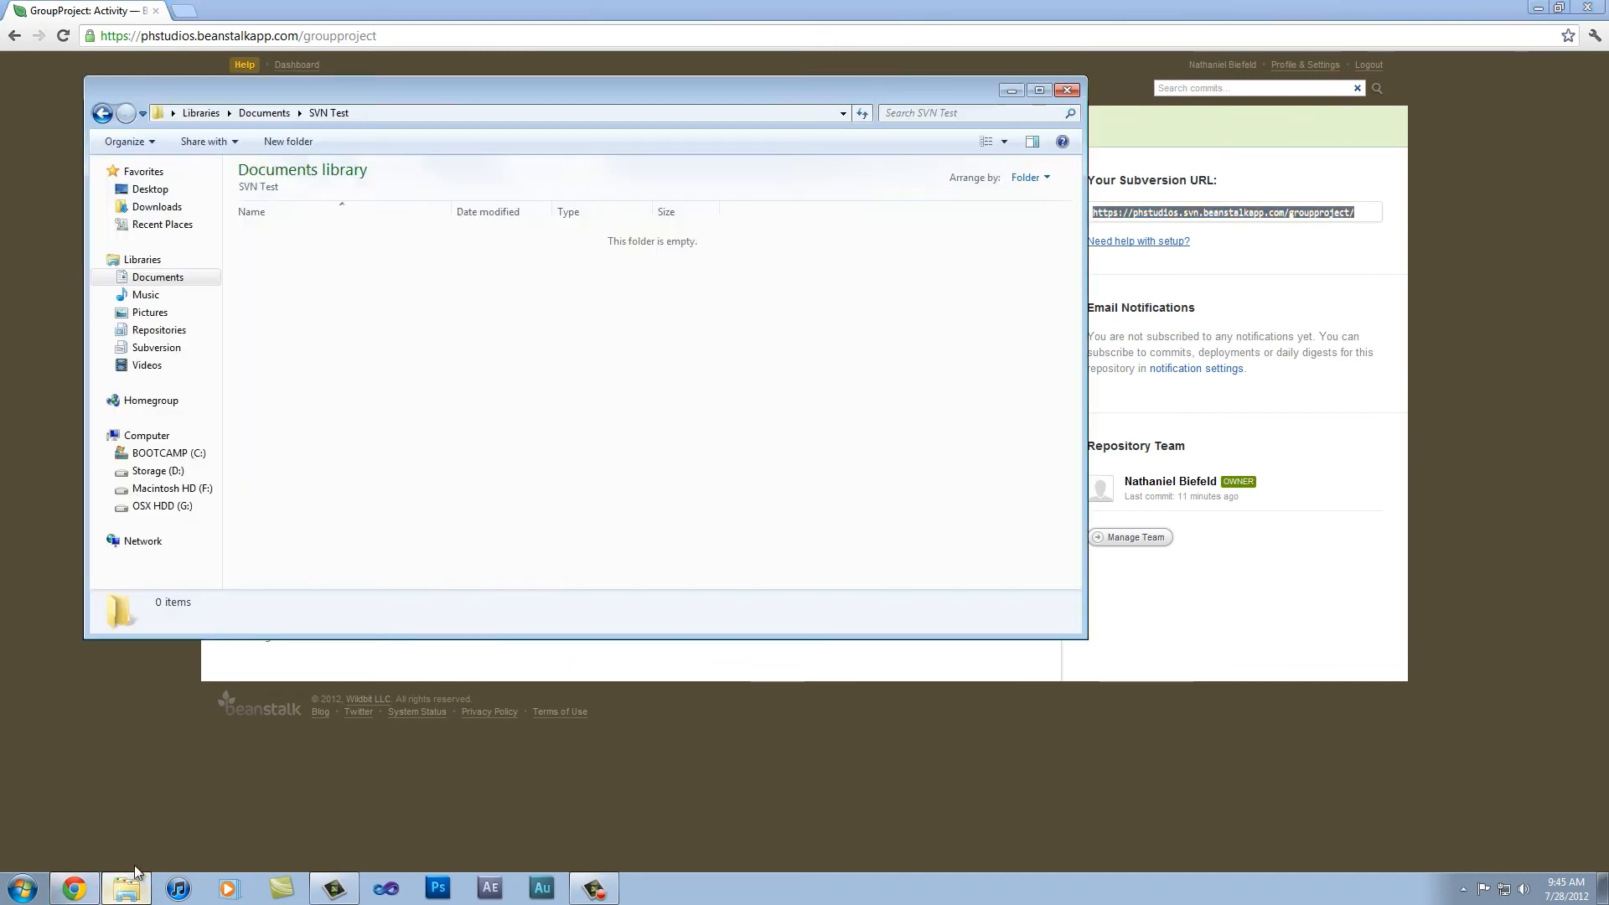
right_click(374, 347)
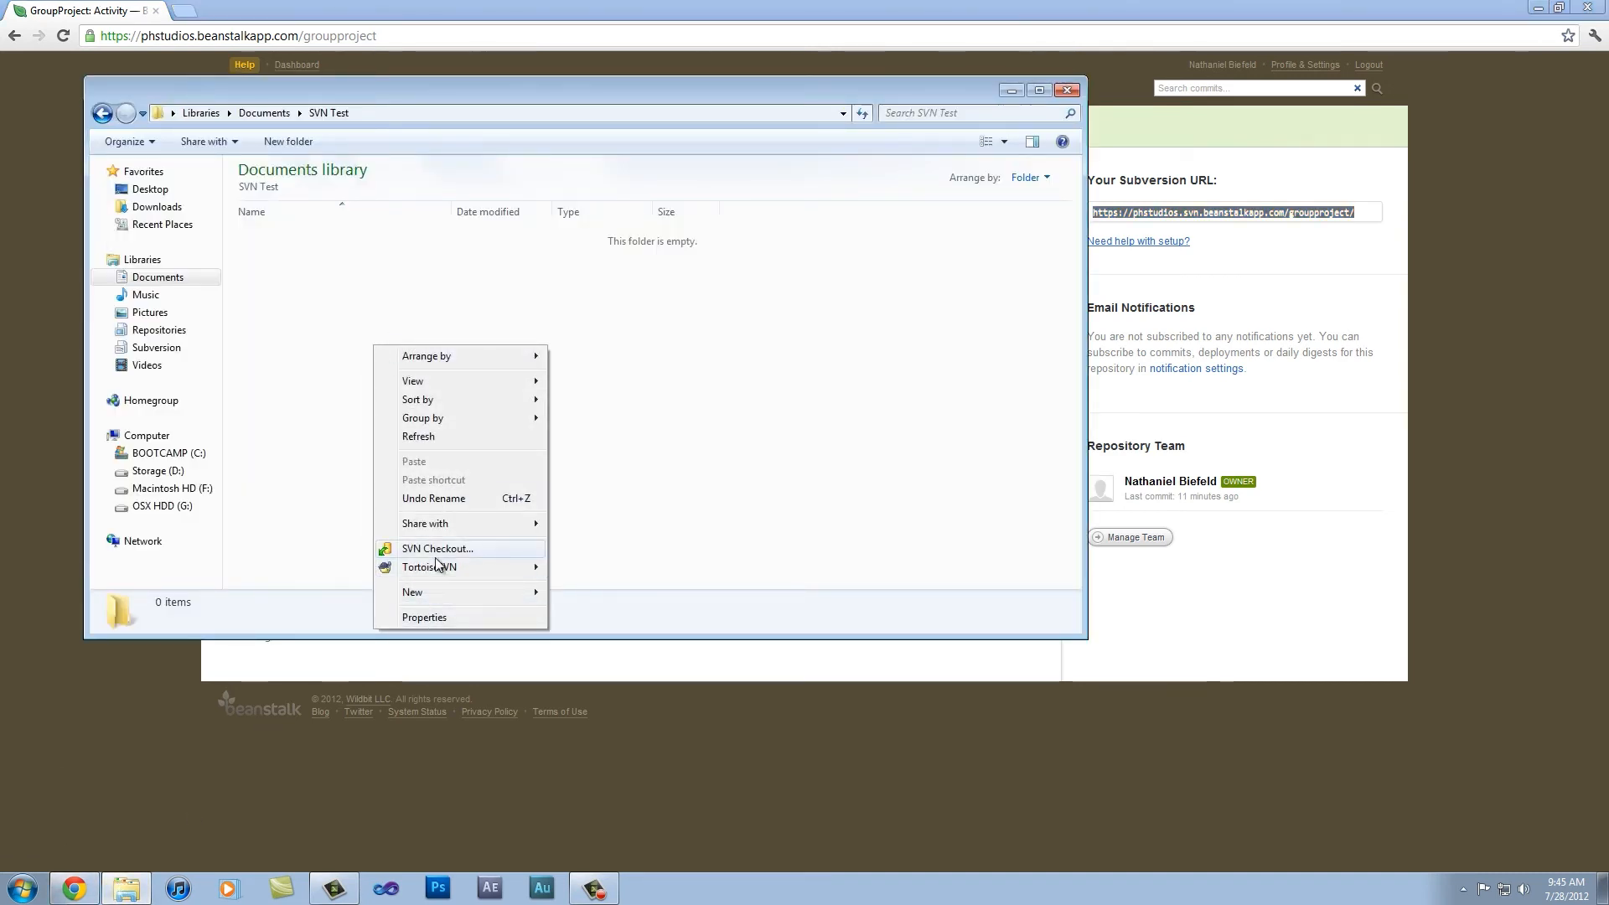
mouse_move(436, 569)
click(777, 335)
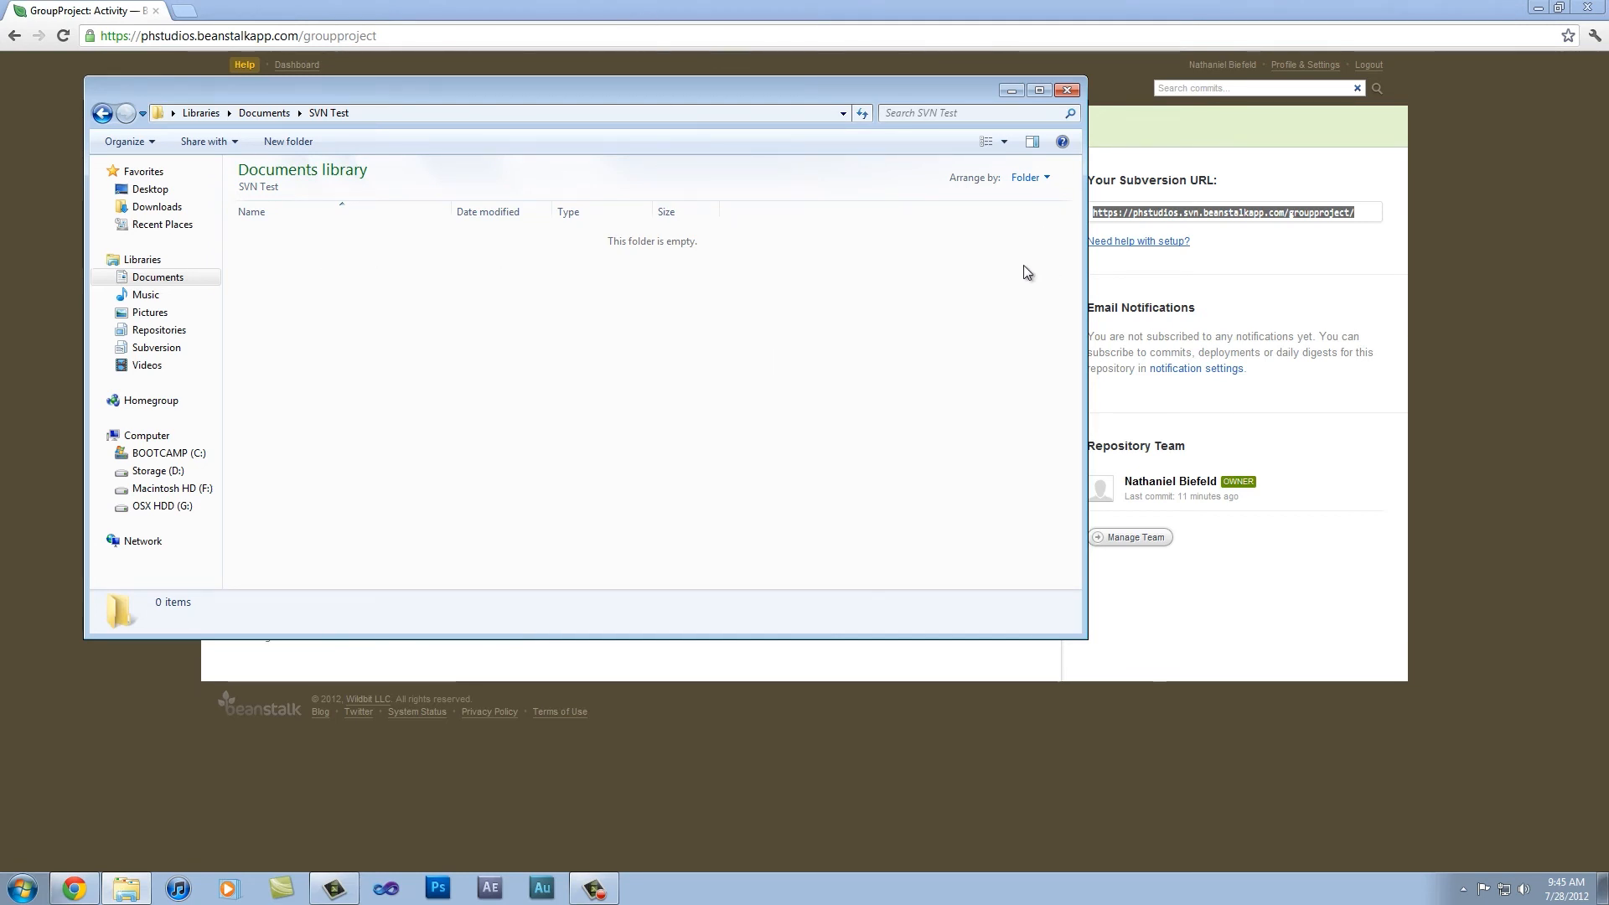
click(884, 7)
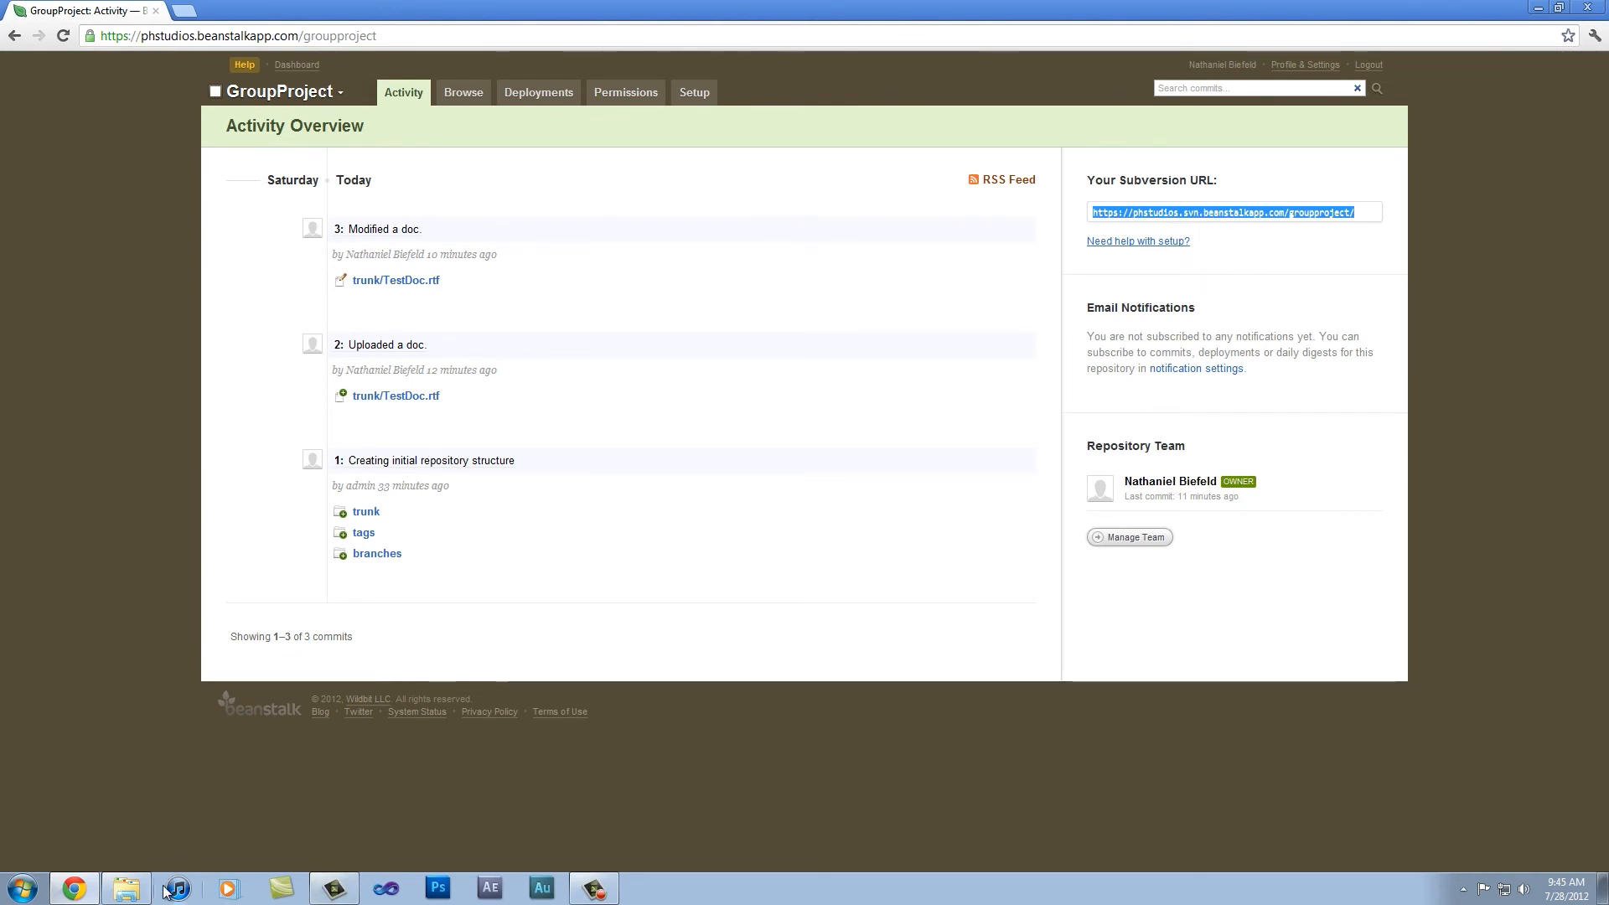
click(126, 888)
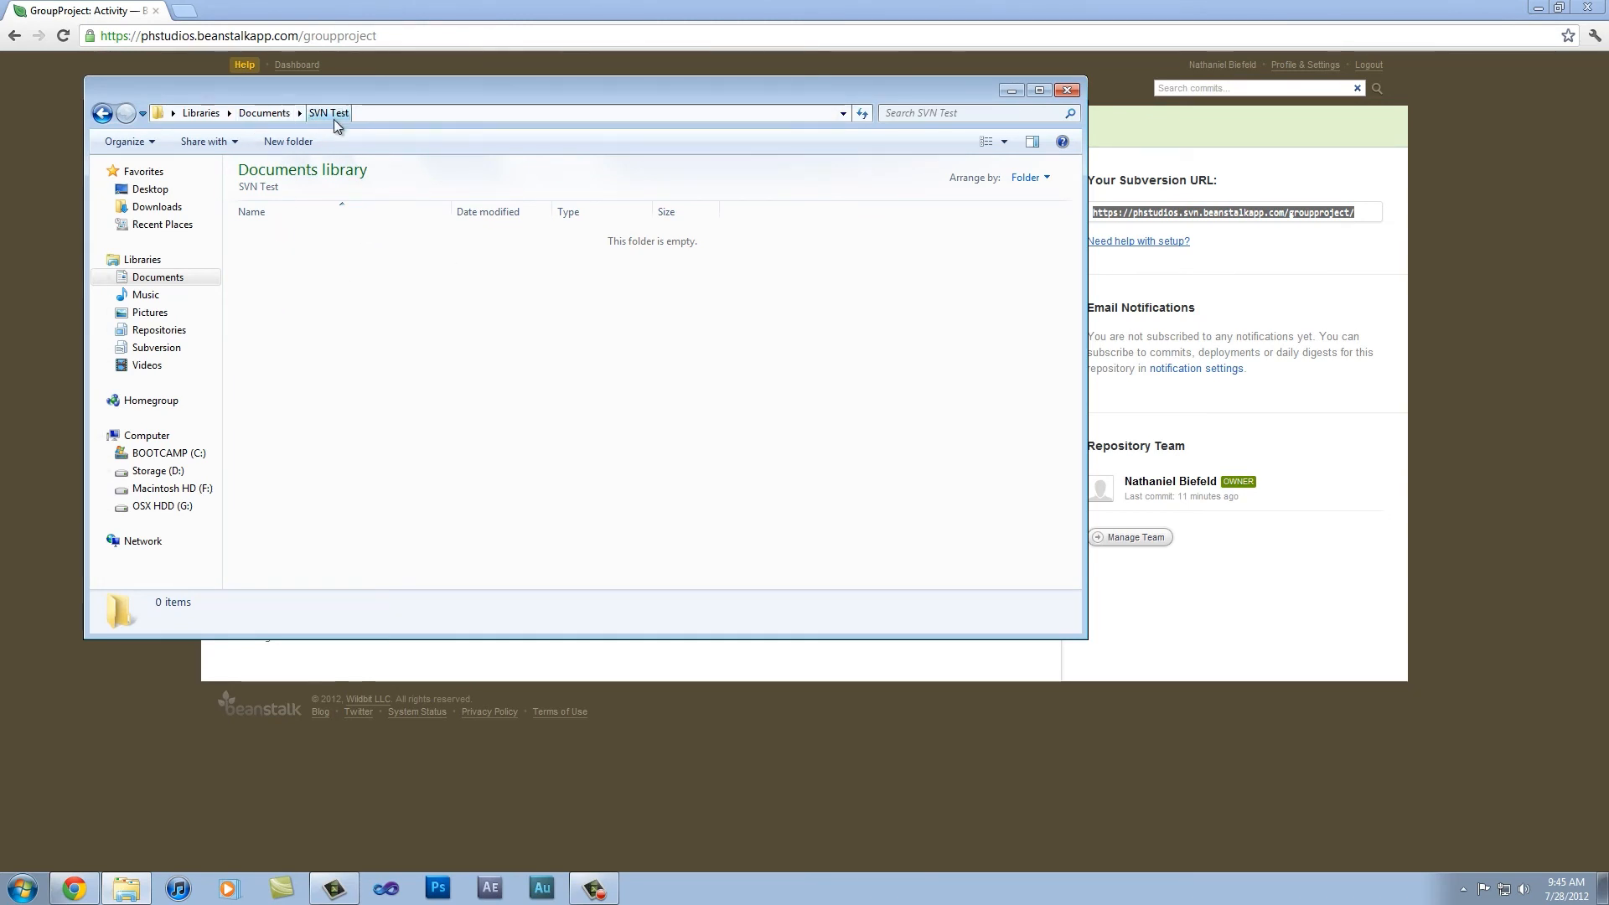
right_click(283, 265)
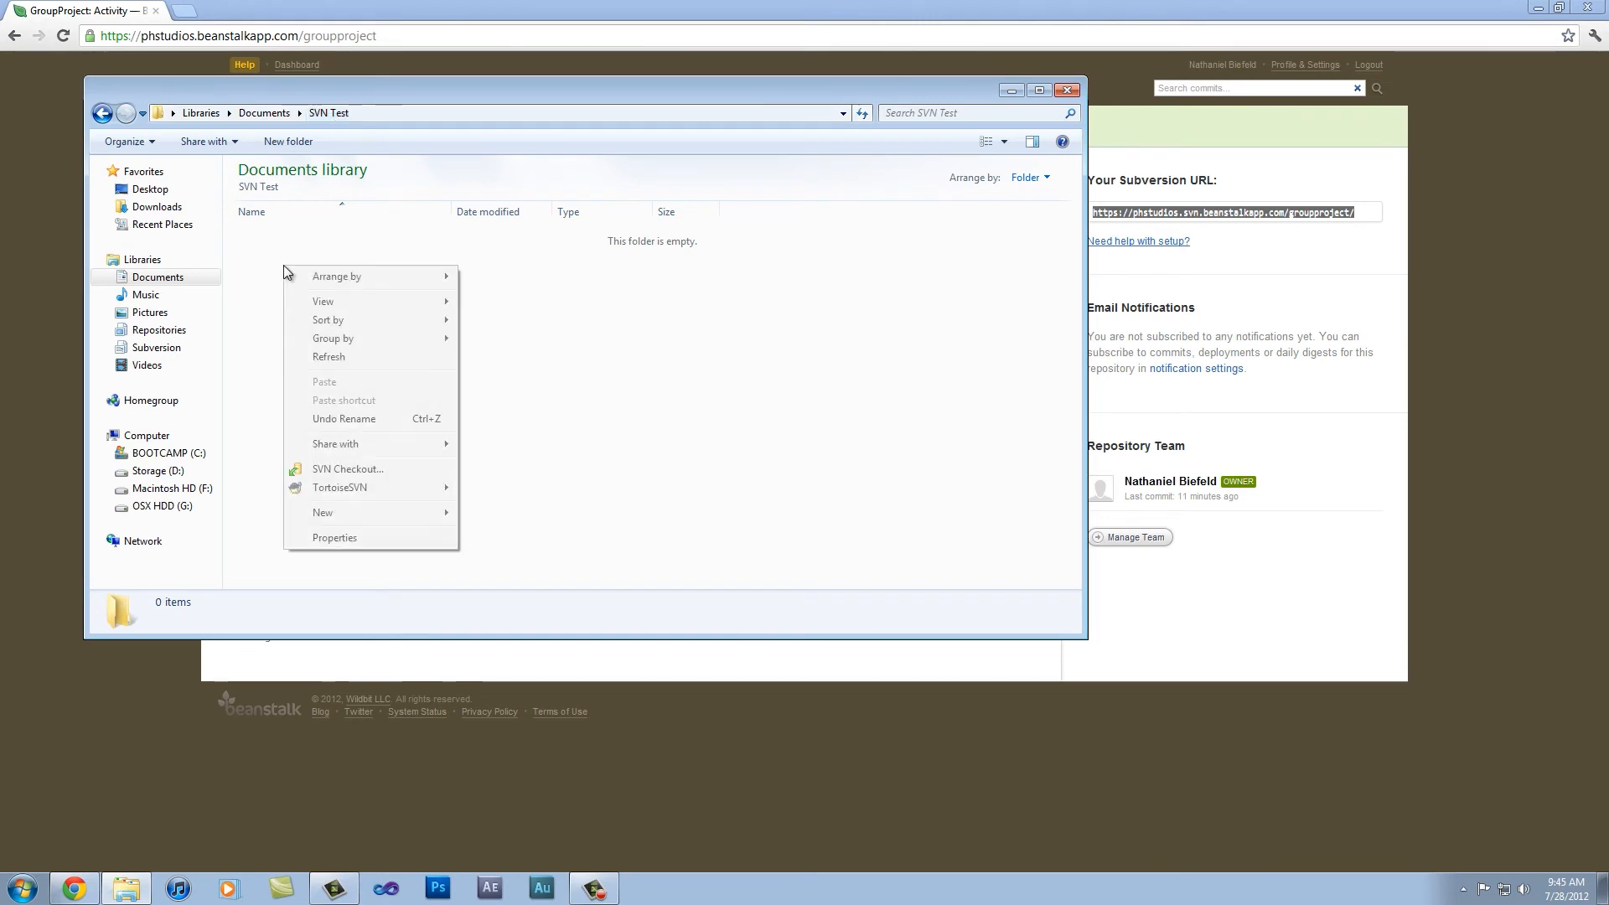
click(338, 474)
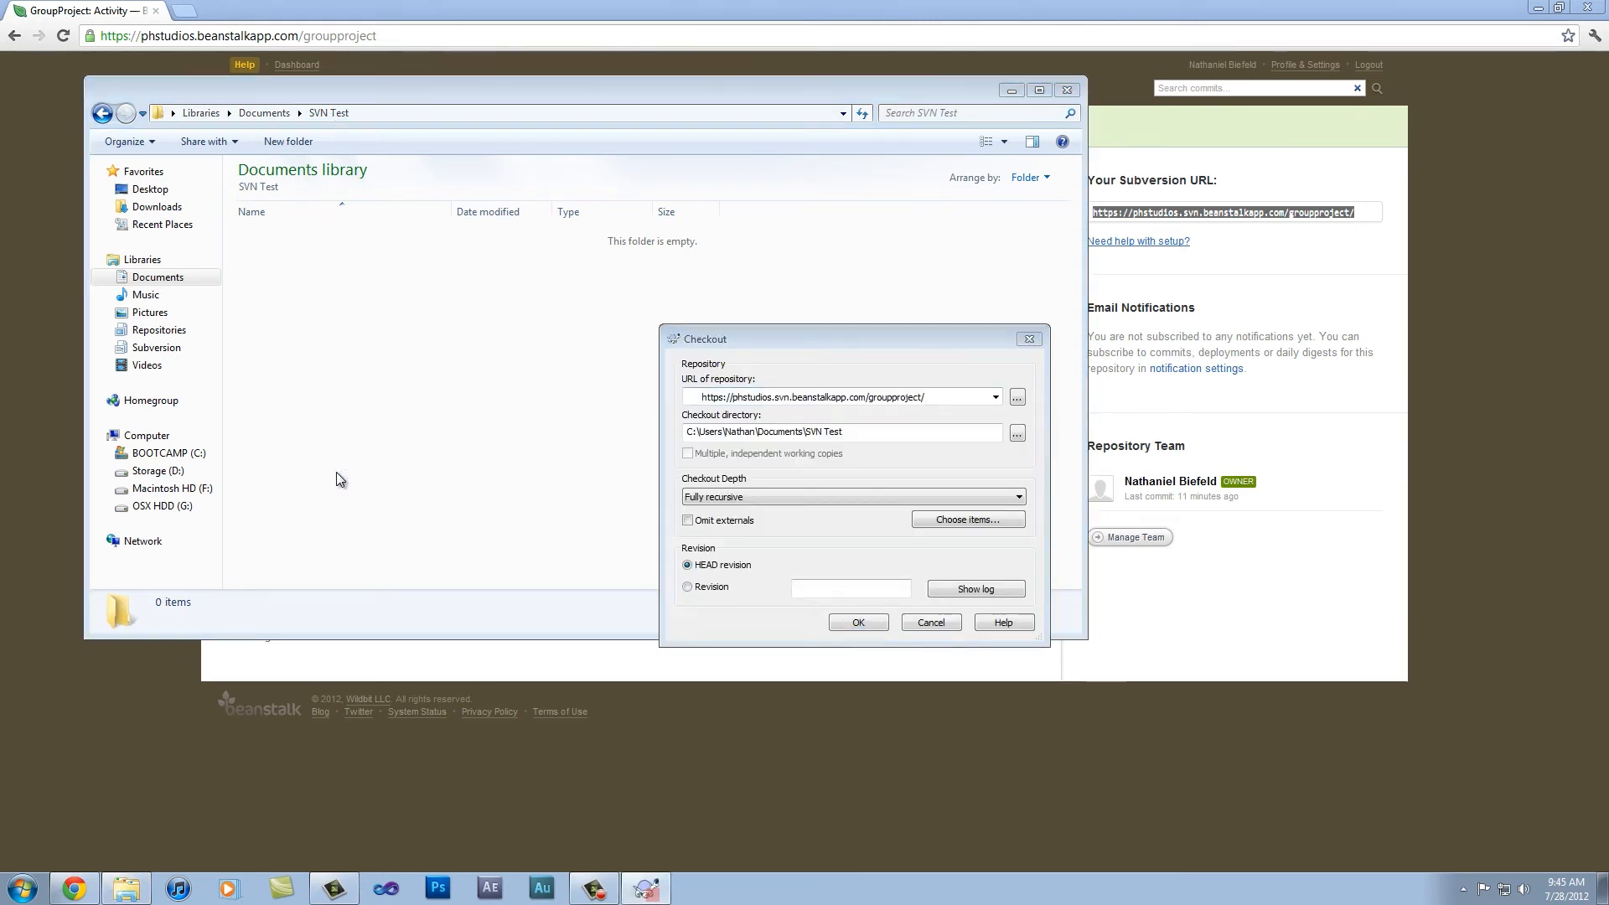
drag(719, 339, 440, 218)
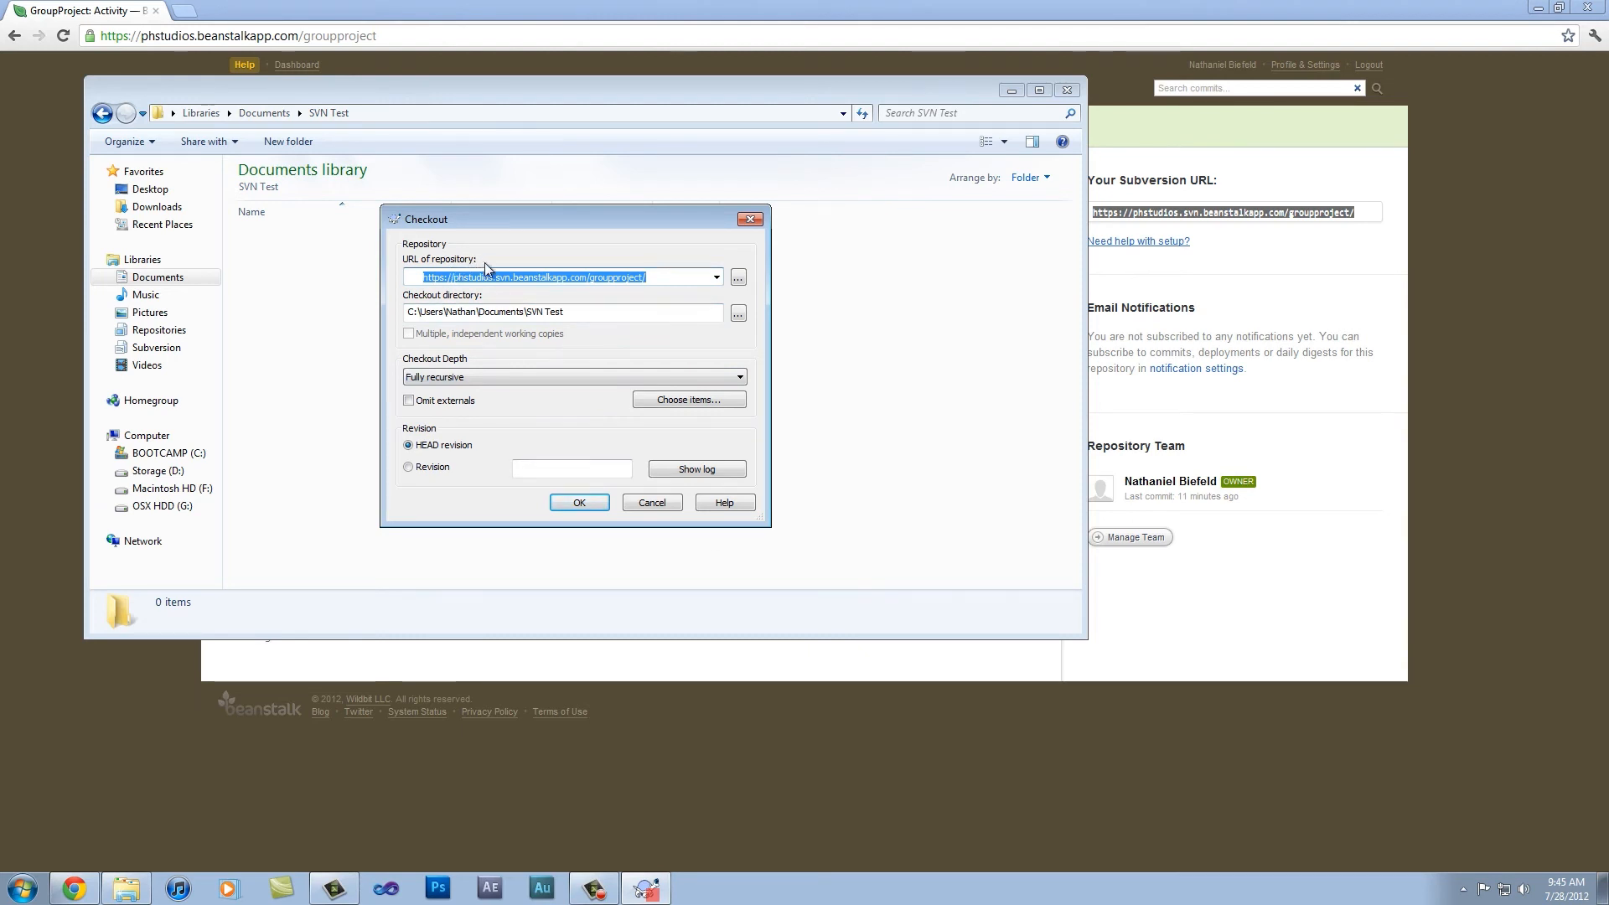
Step: Review the checkout depth choices, the Omit externals option and the revision choices, keeping Fully recursive and HEAD revision
click(465, 379)
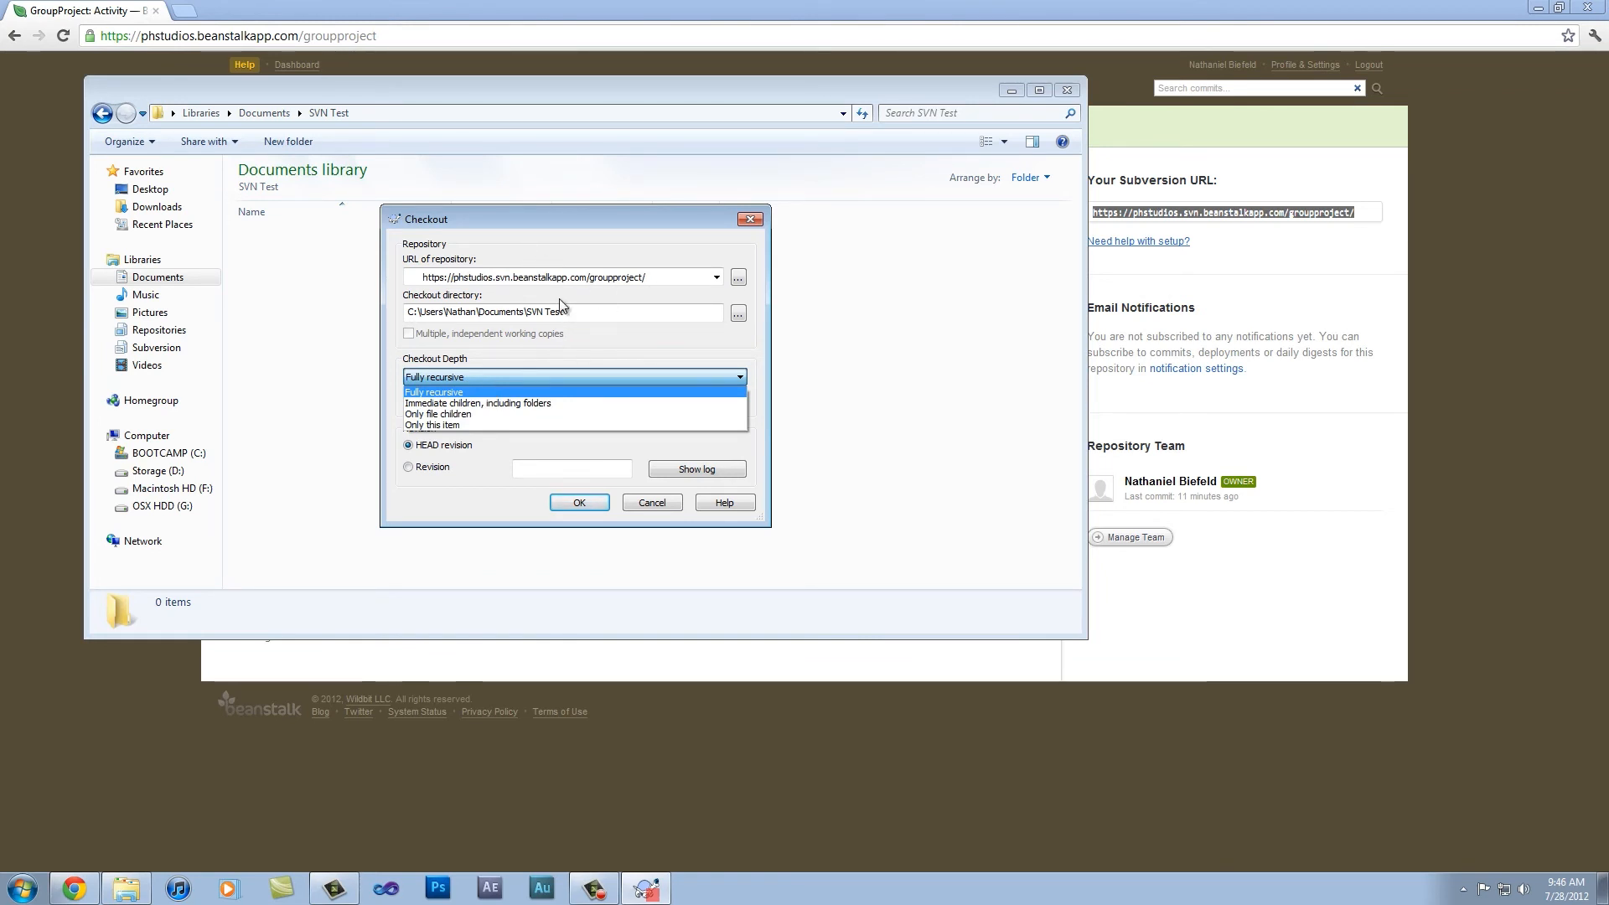
click(549, 222)
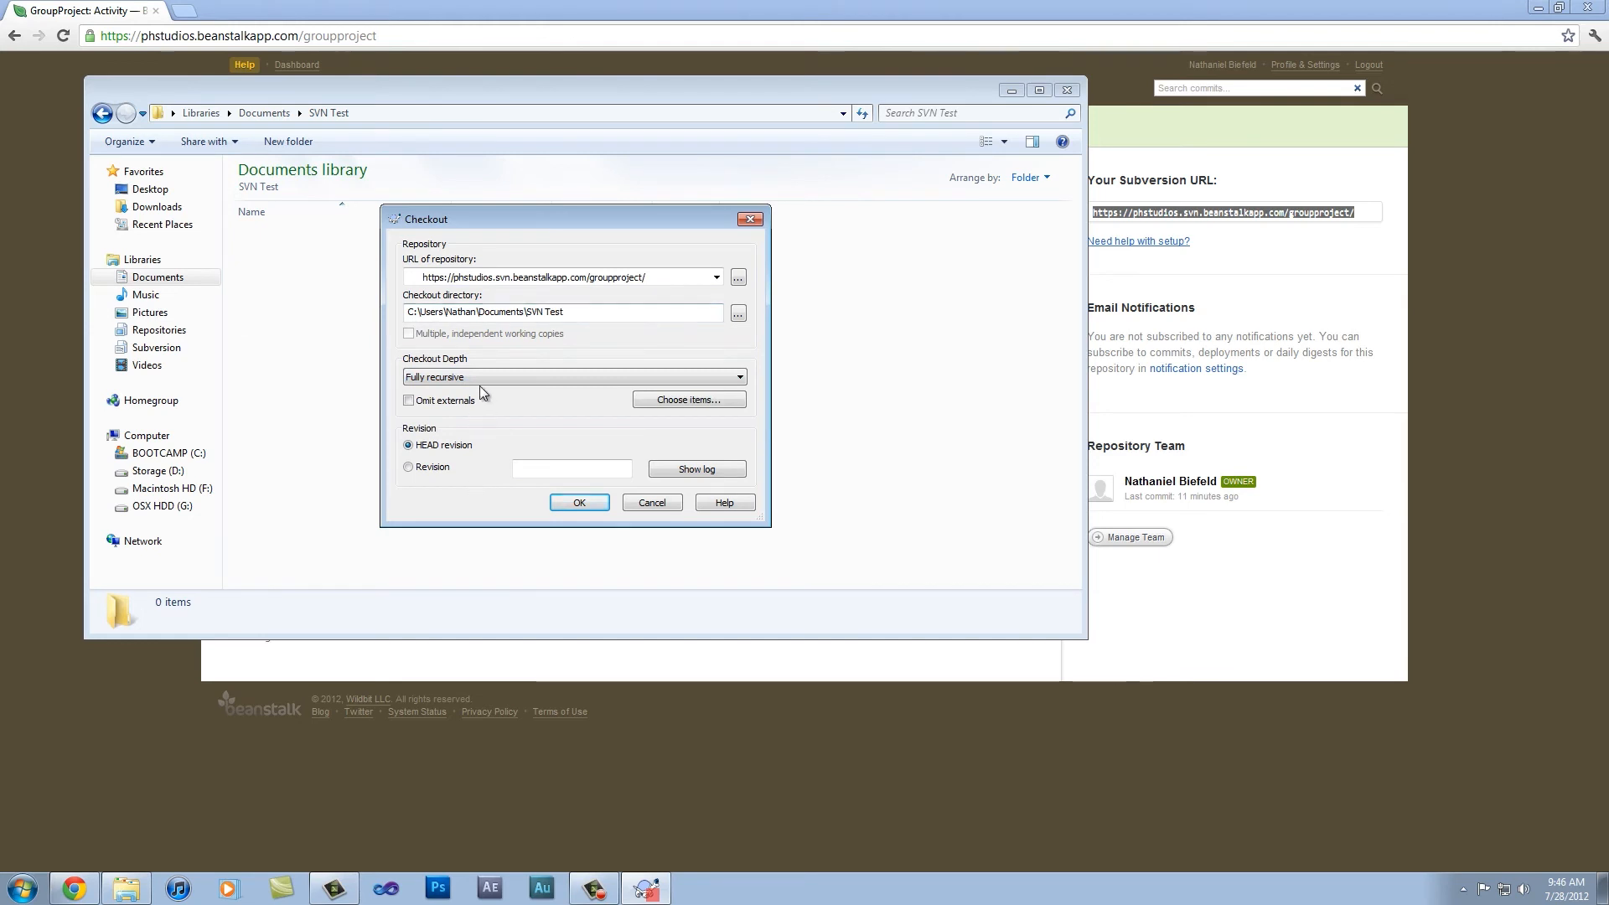
click(486, 379)
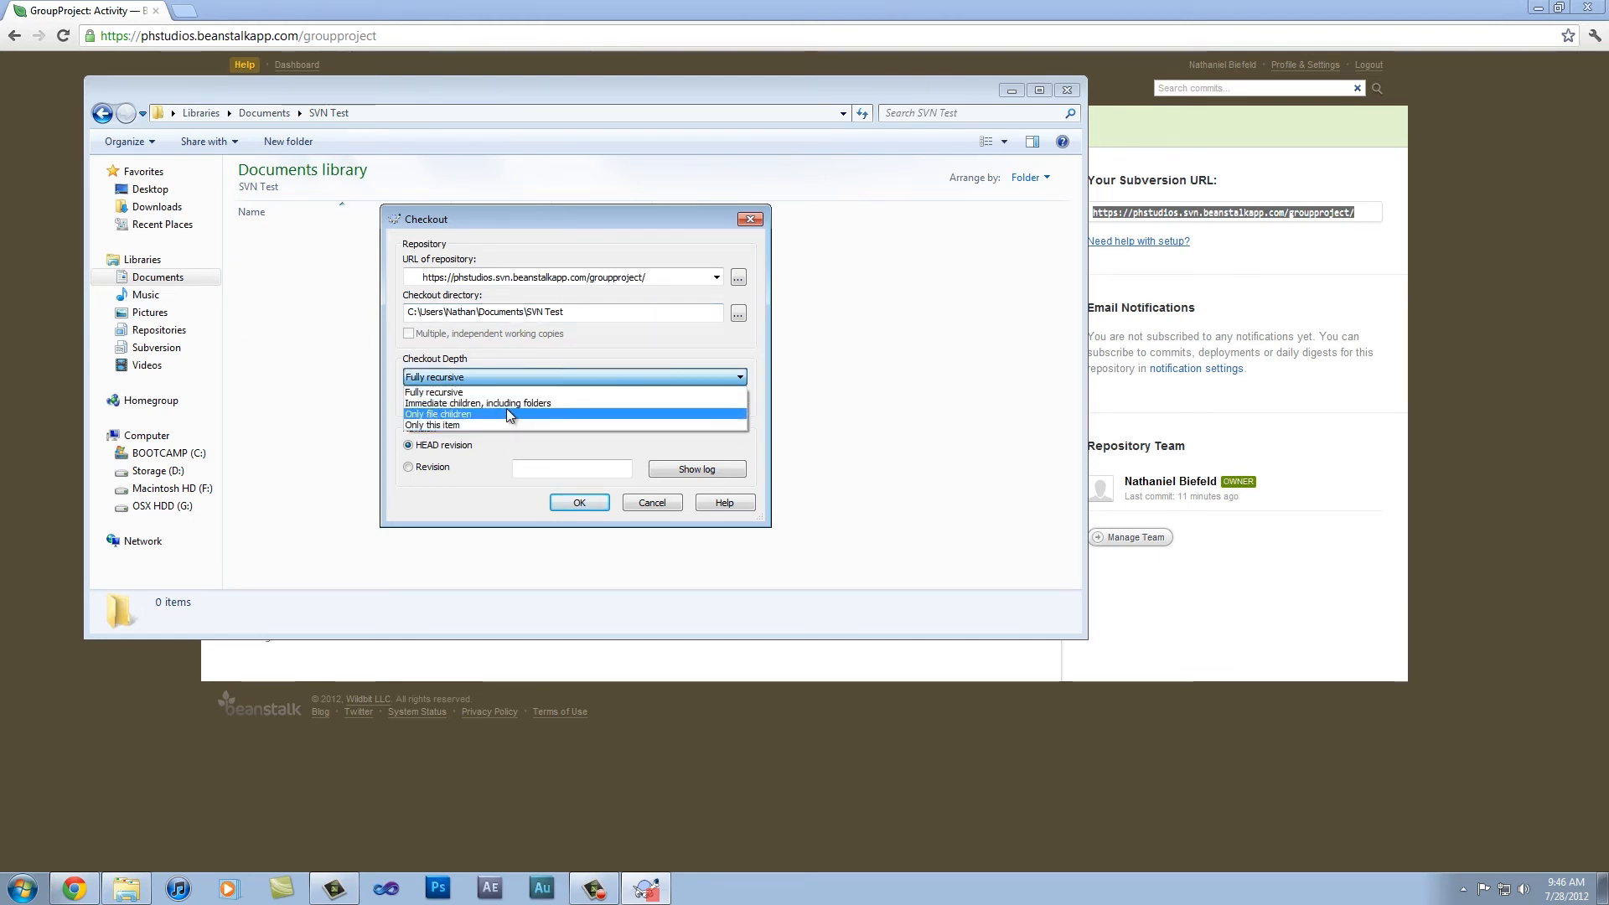
click(503, 377)
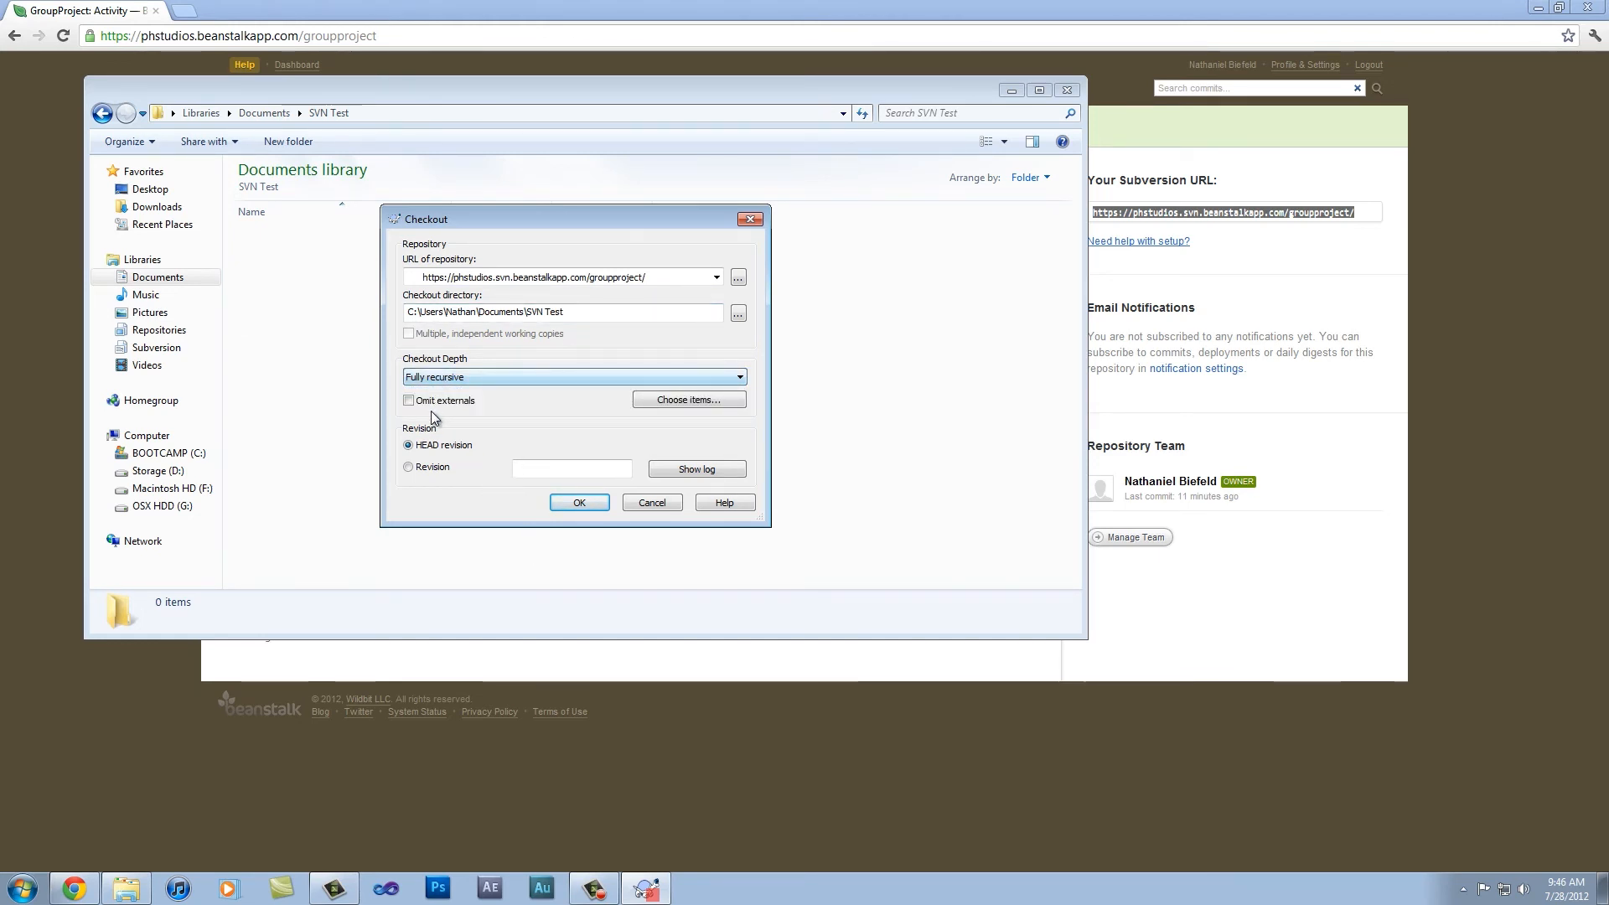
click(407, 401)
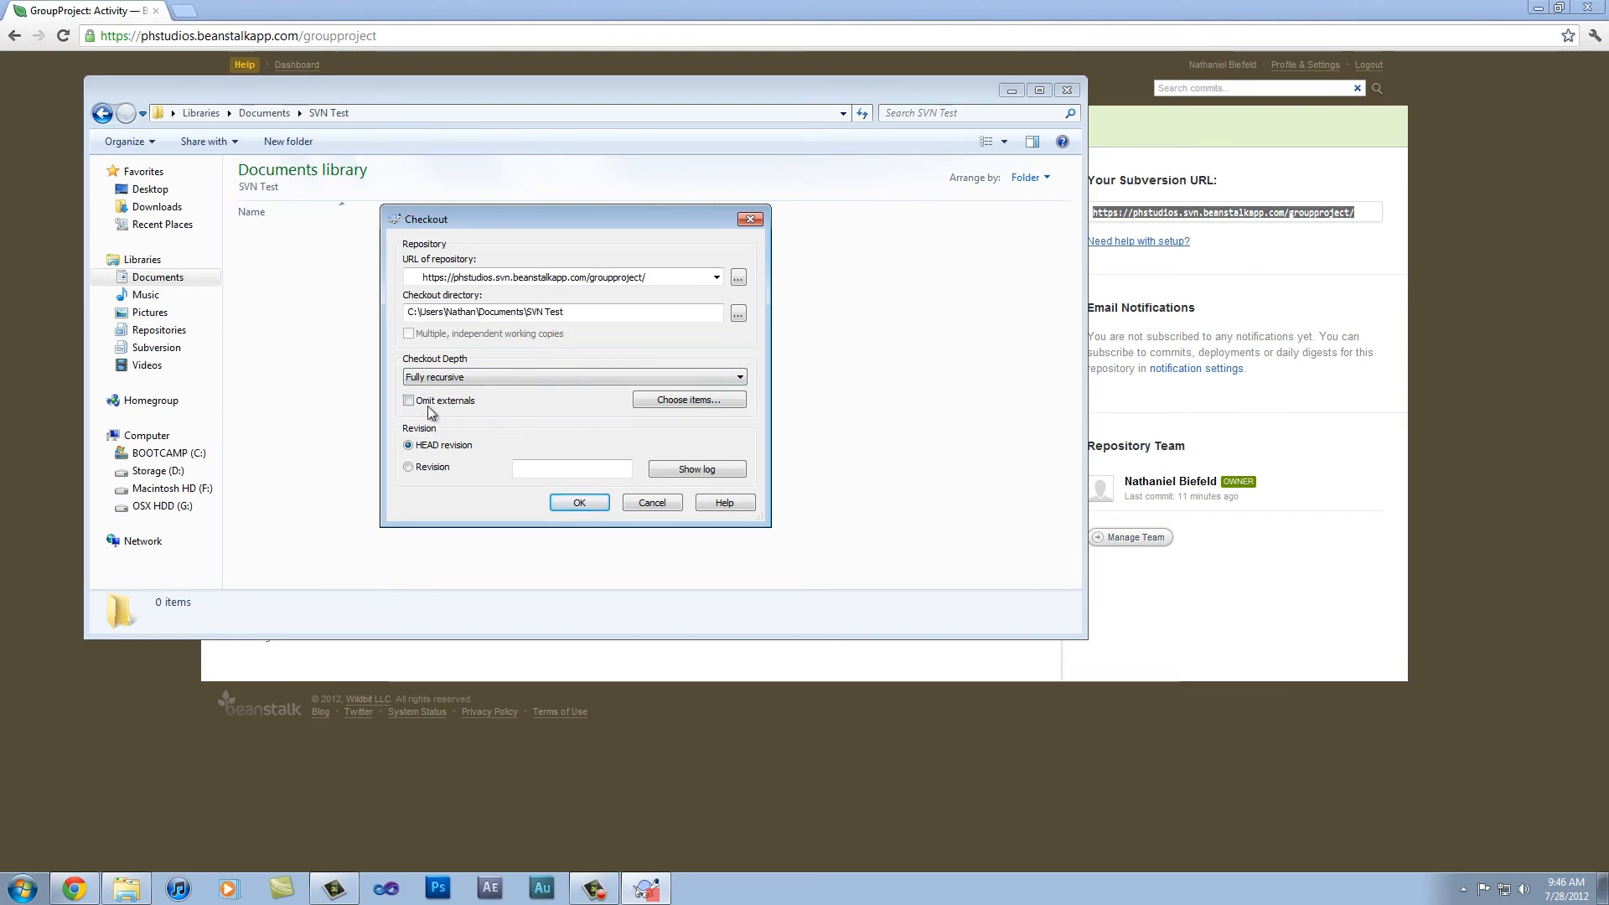
click(409, 467)
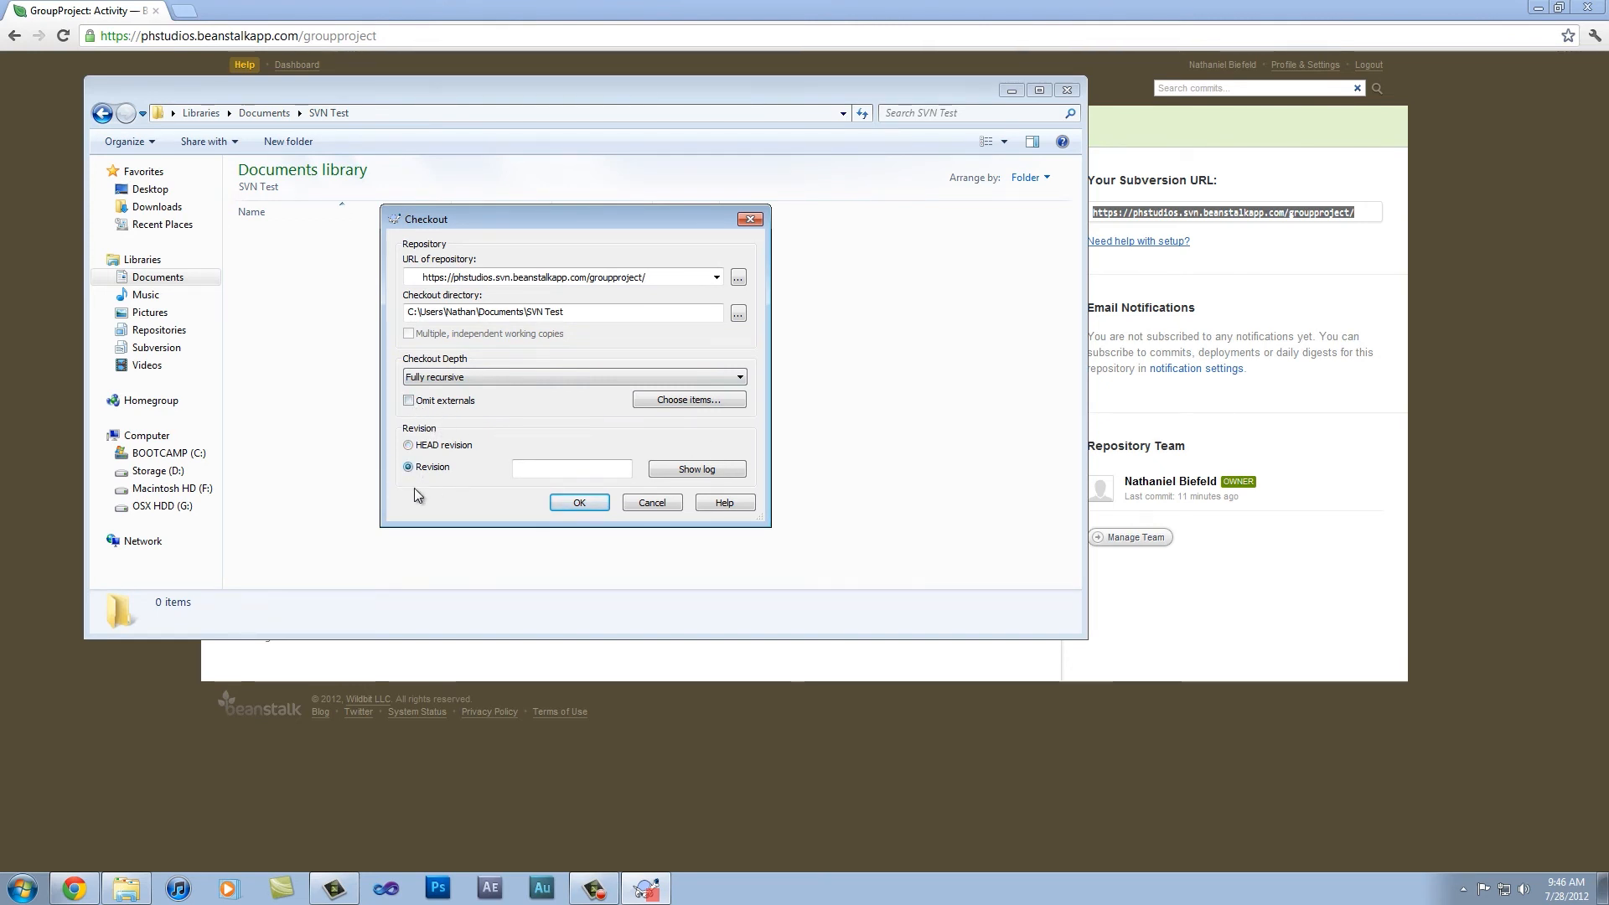
click(408, 445)
Step: Show the repository log, examine the messages and changed paths of revisions 1 to 3, and return to the checkout settings
click(688, 472)
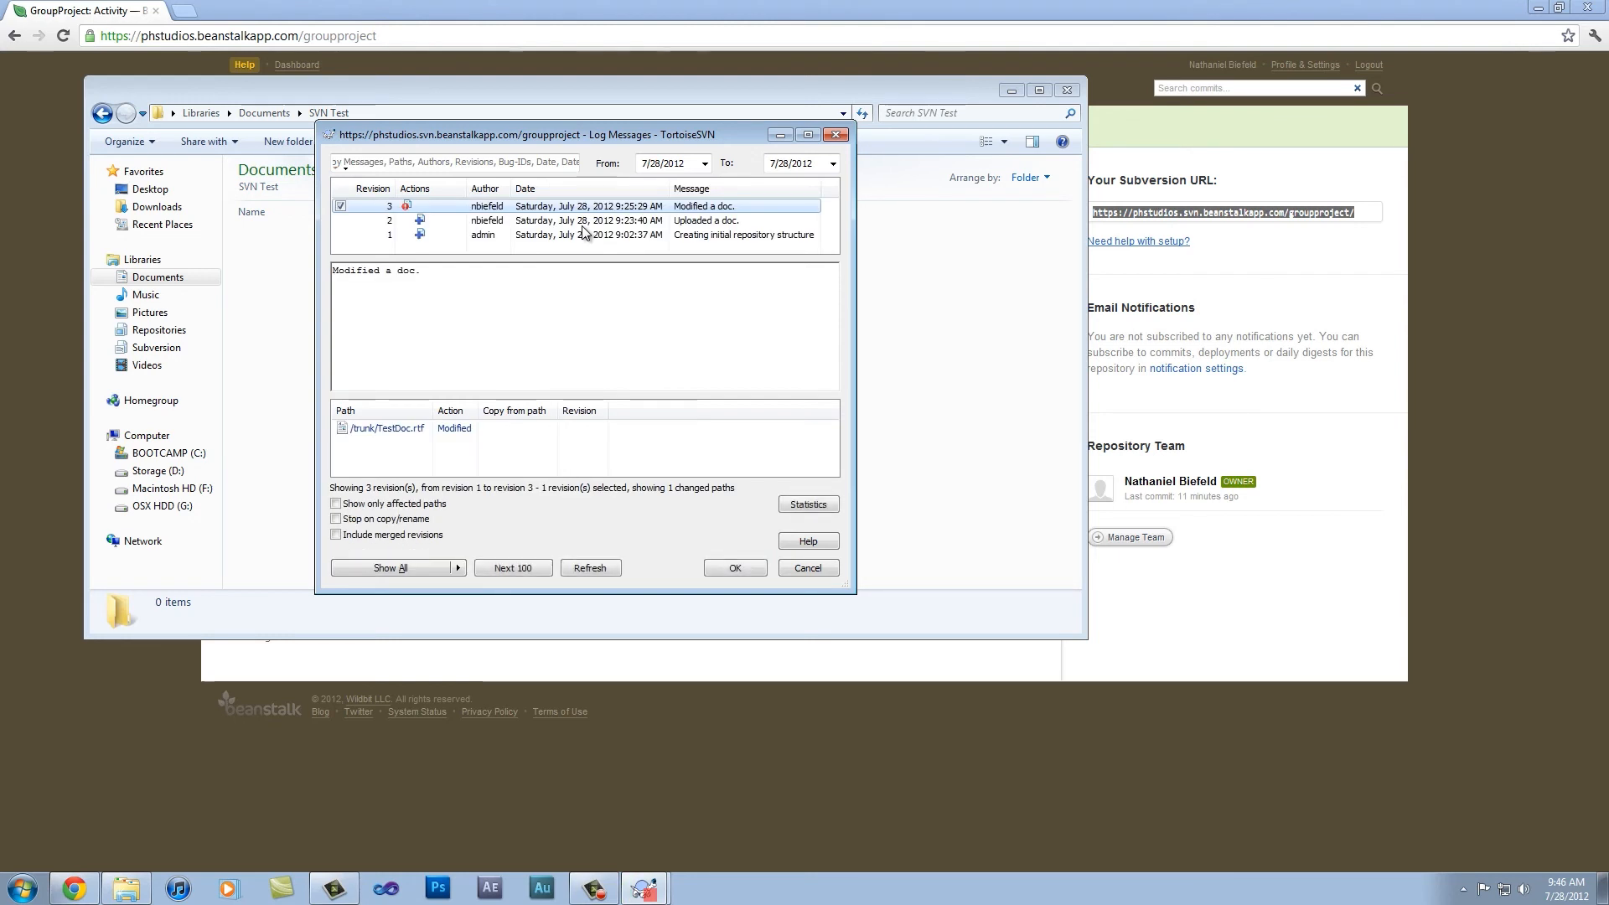
click(692, 223)
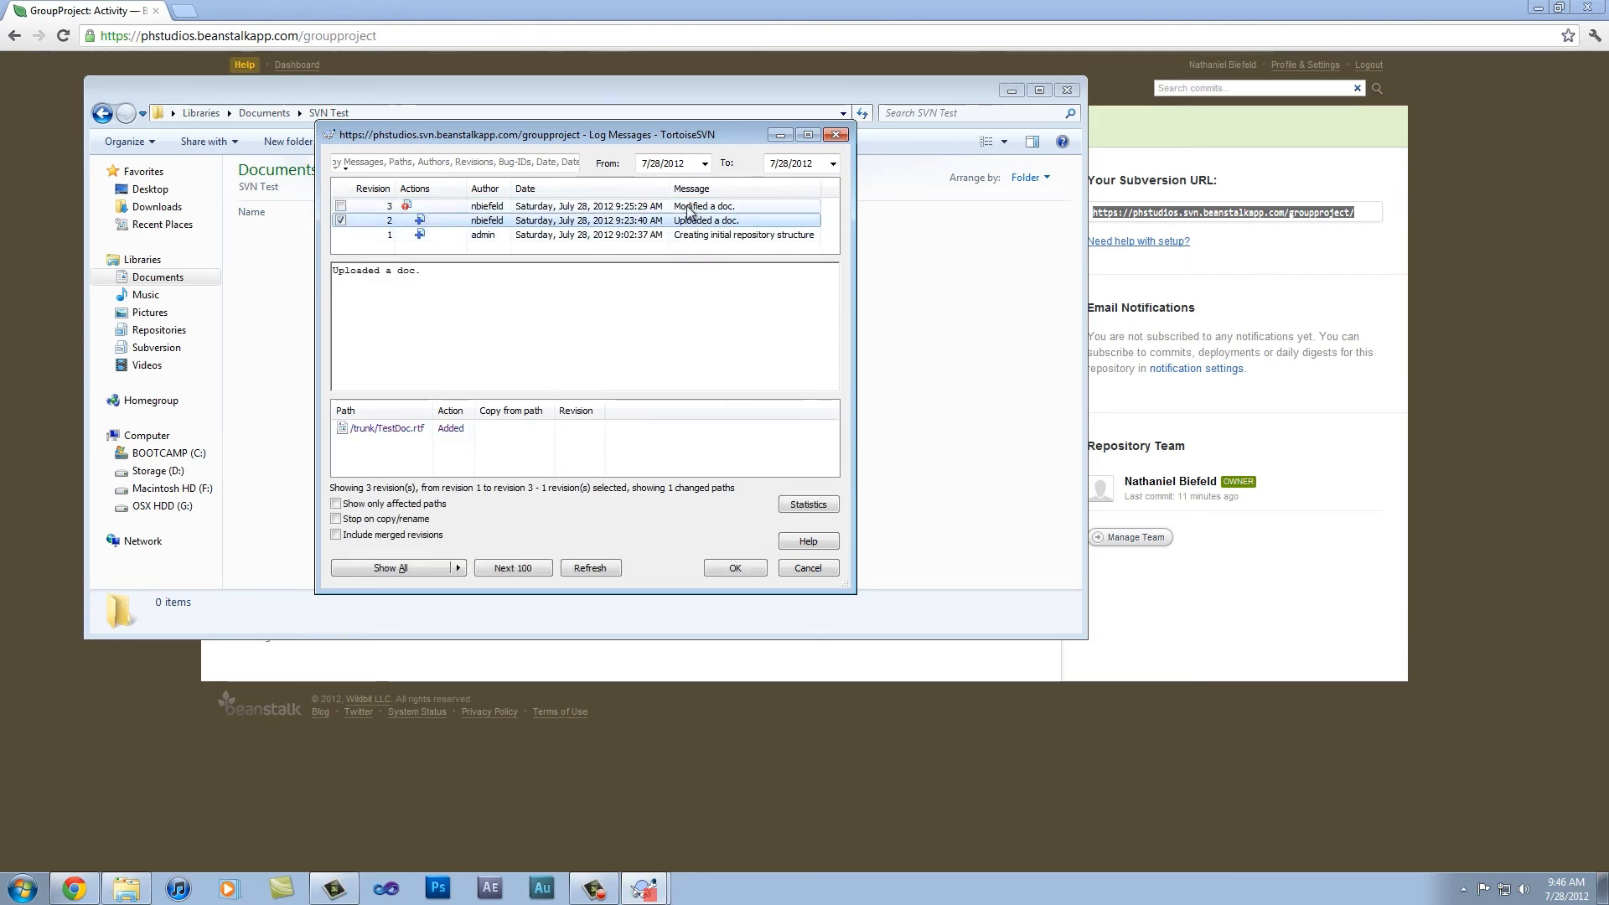
click(688, 207)
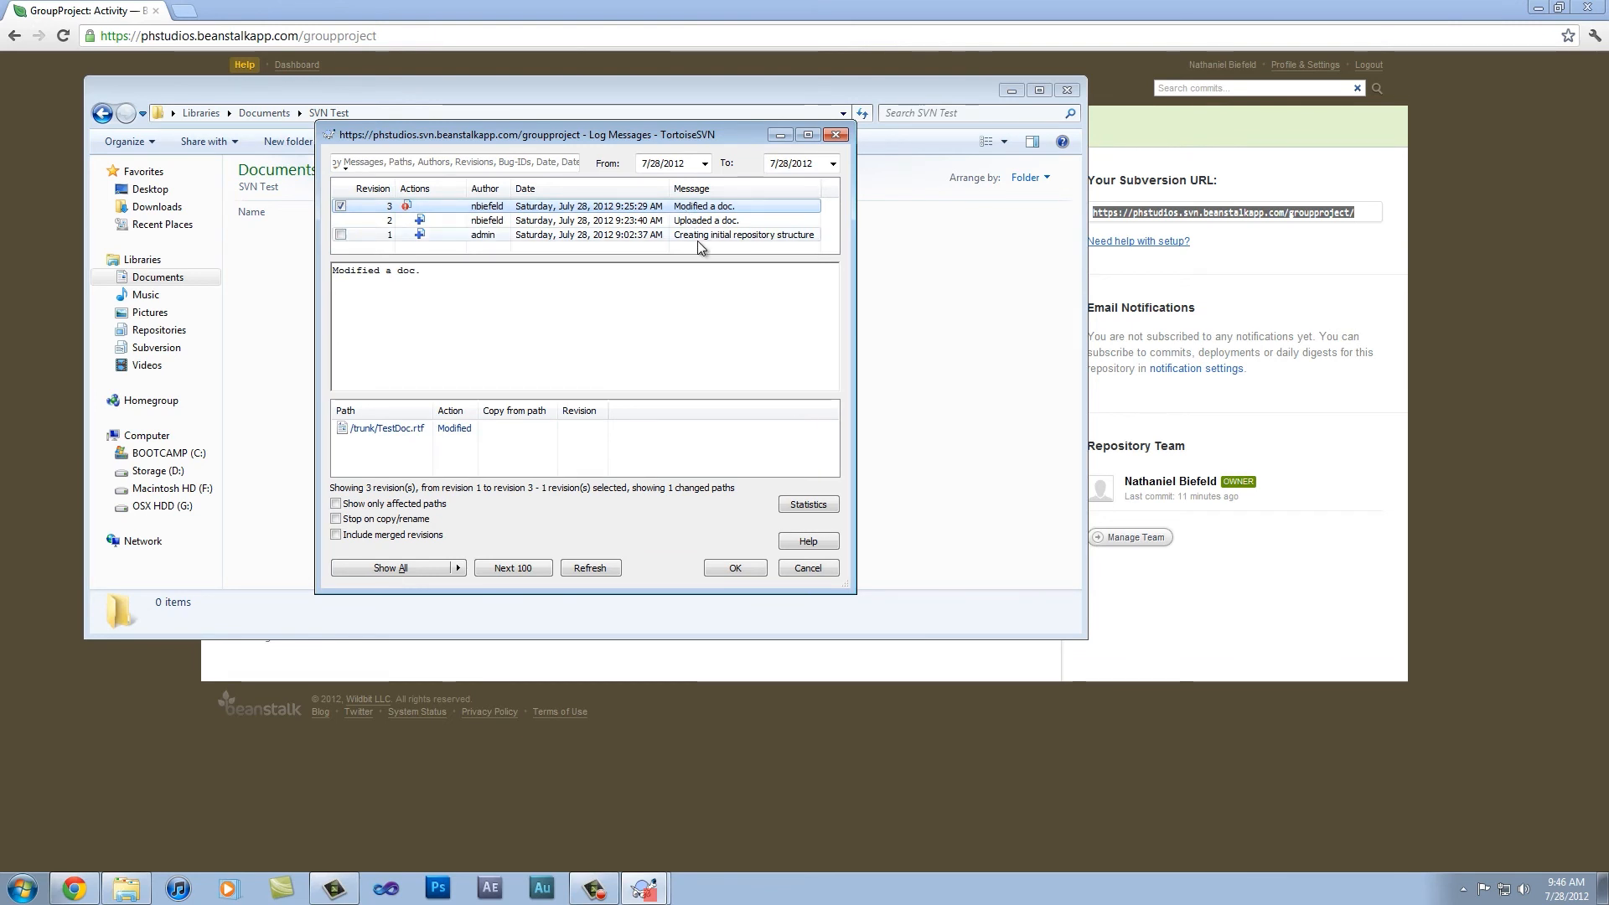
click(743, 236)
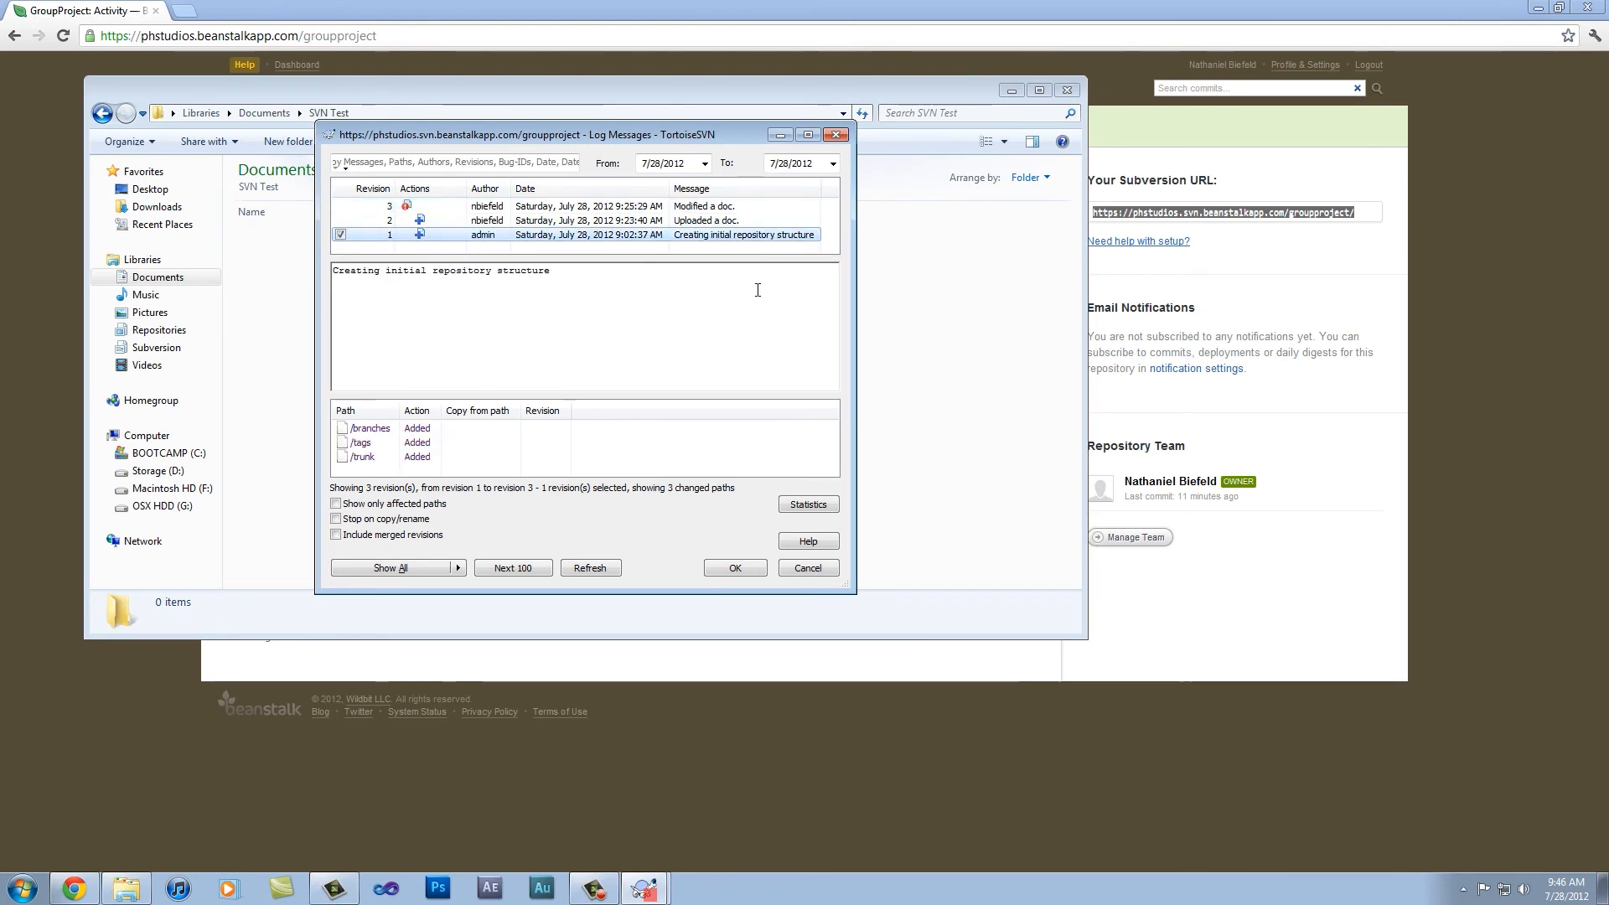
click(737, 221)
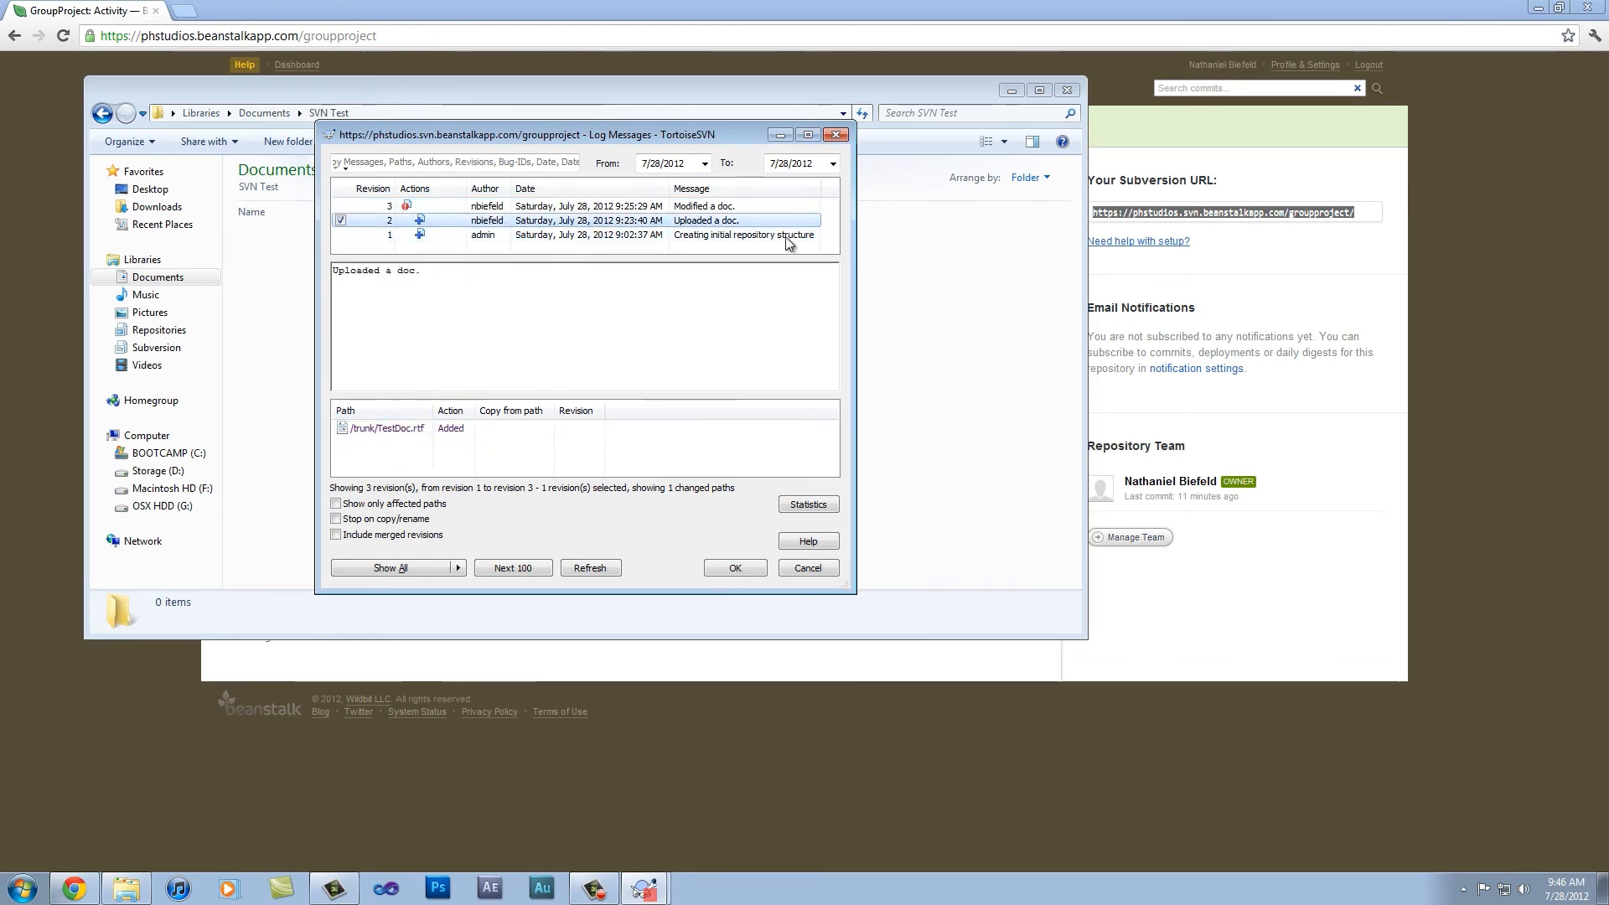
click(763, 207)
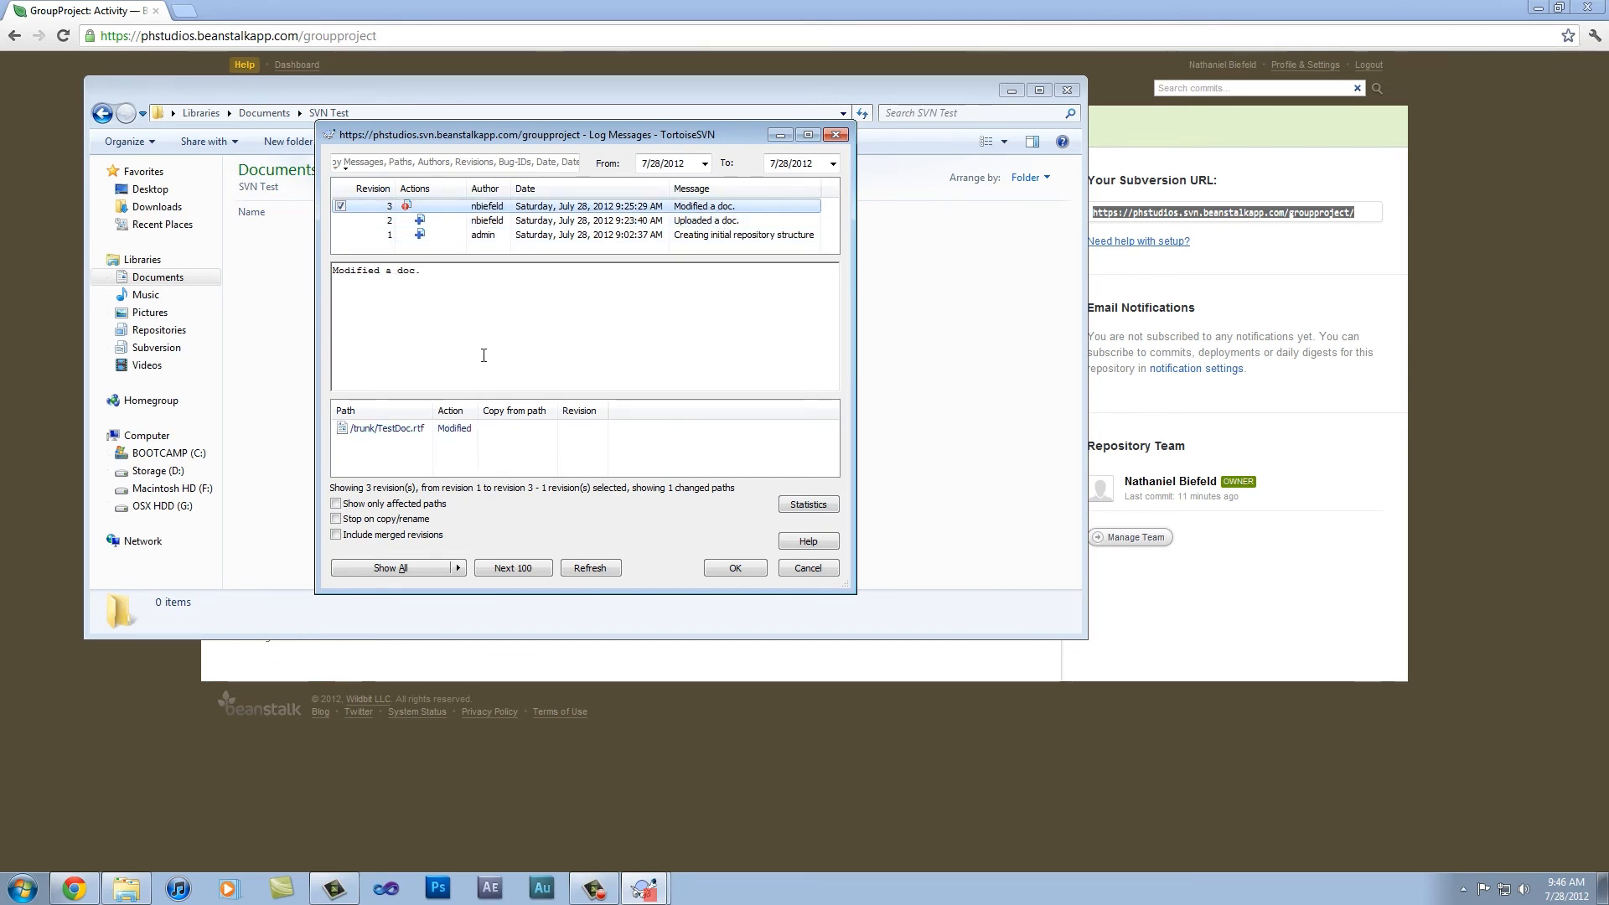
drag(444, 280, 334, 267)
click(792, 569)
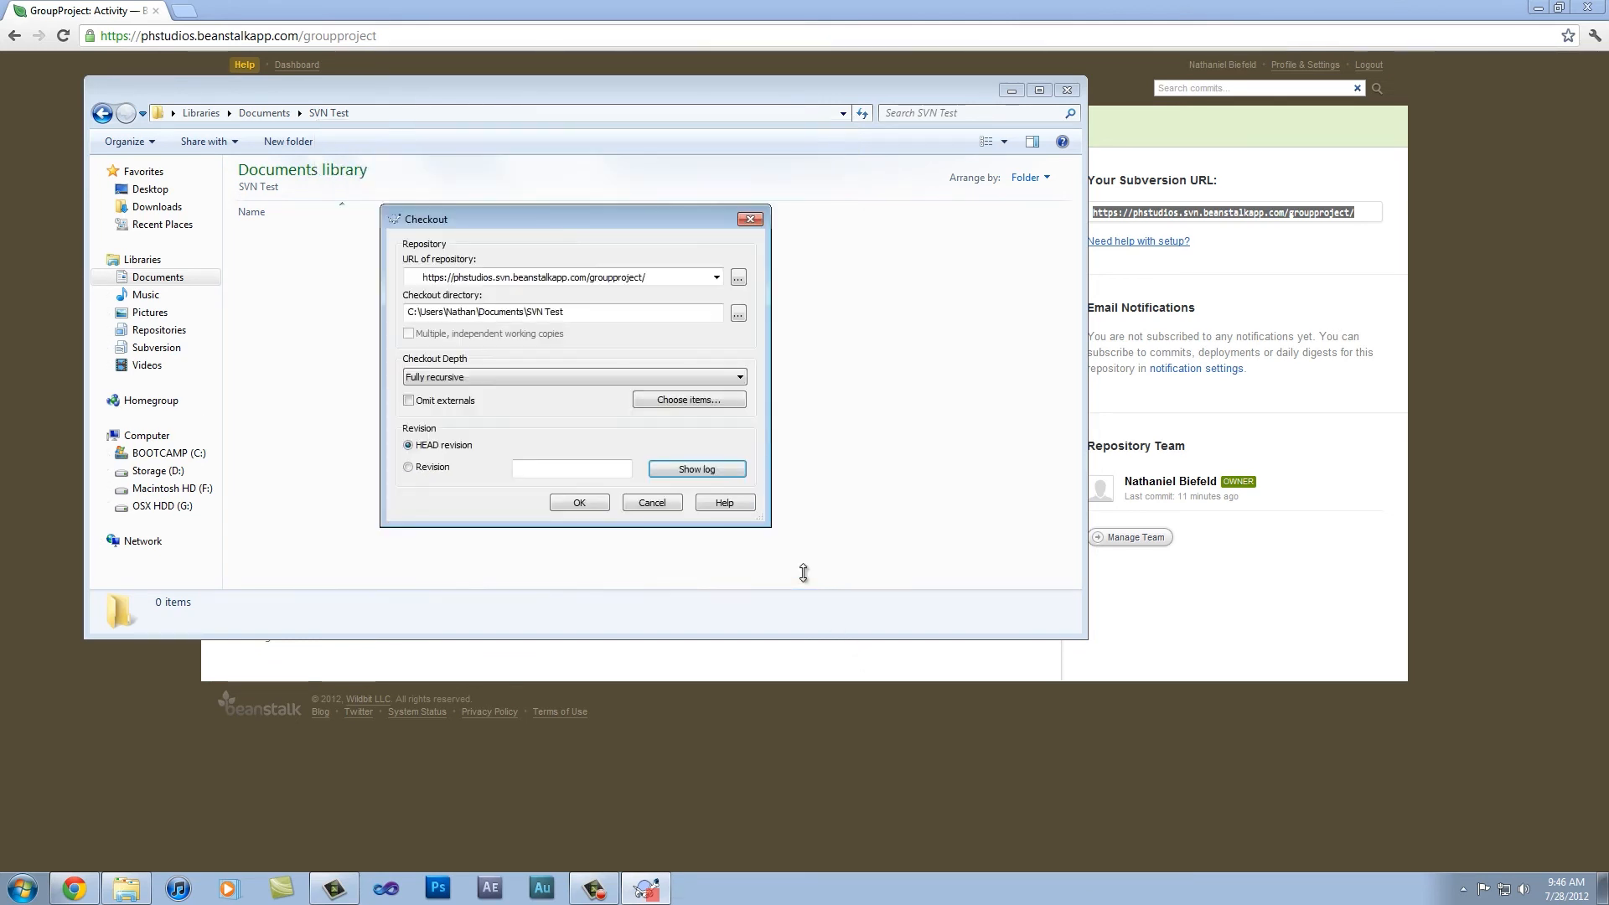
Step: Check out the fully recursive HEAD revision into the SVN Test folder, and open its trunk folder
click(580, 502)
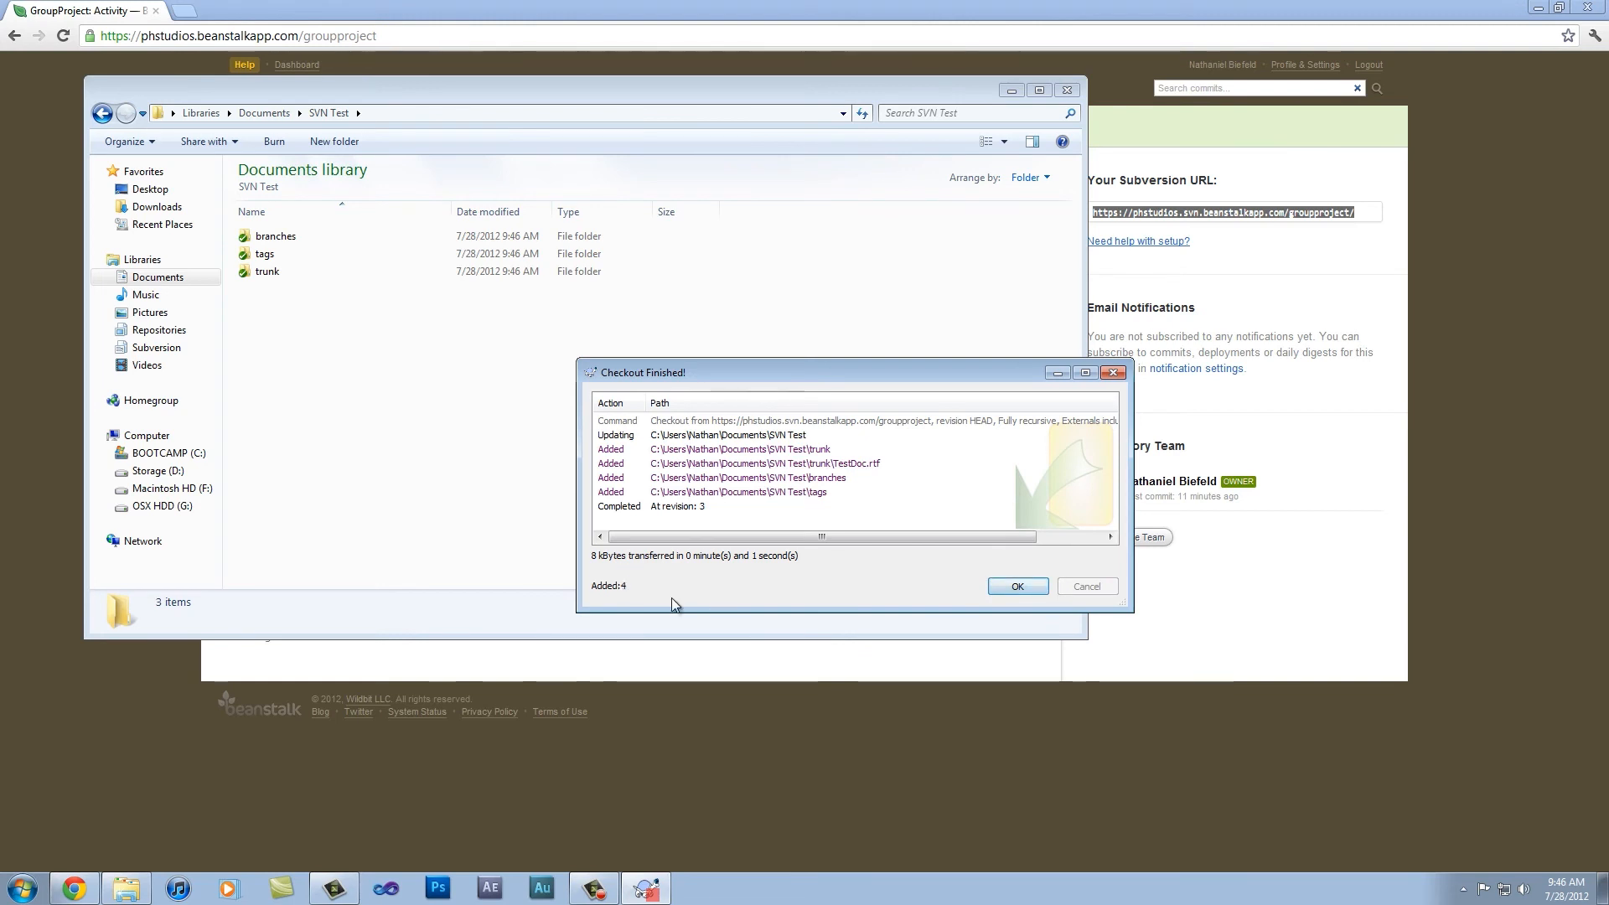
click(1019, 587)
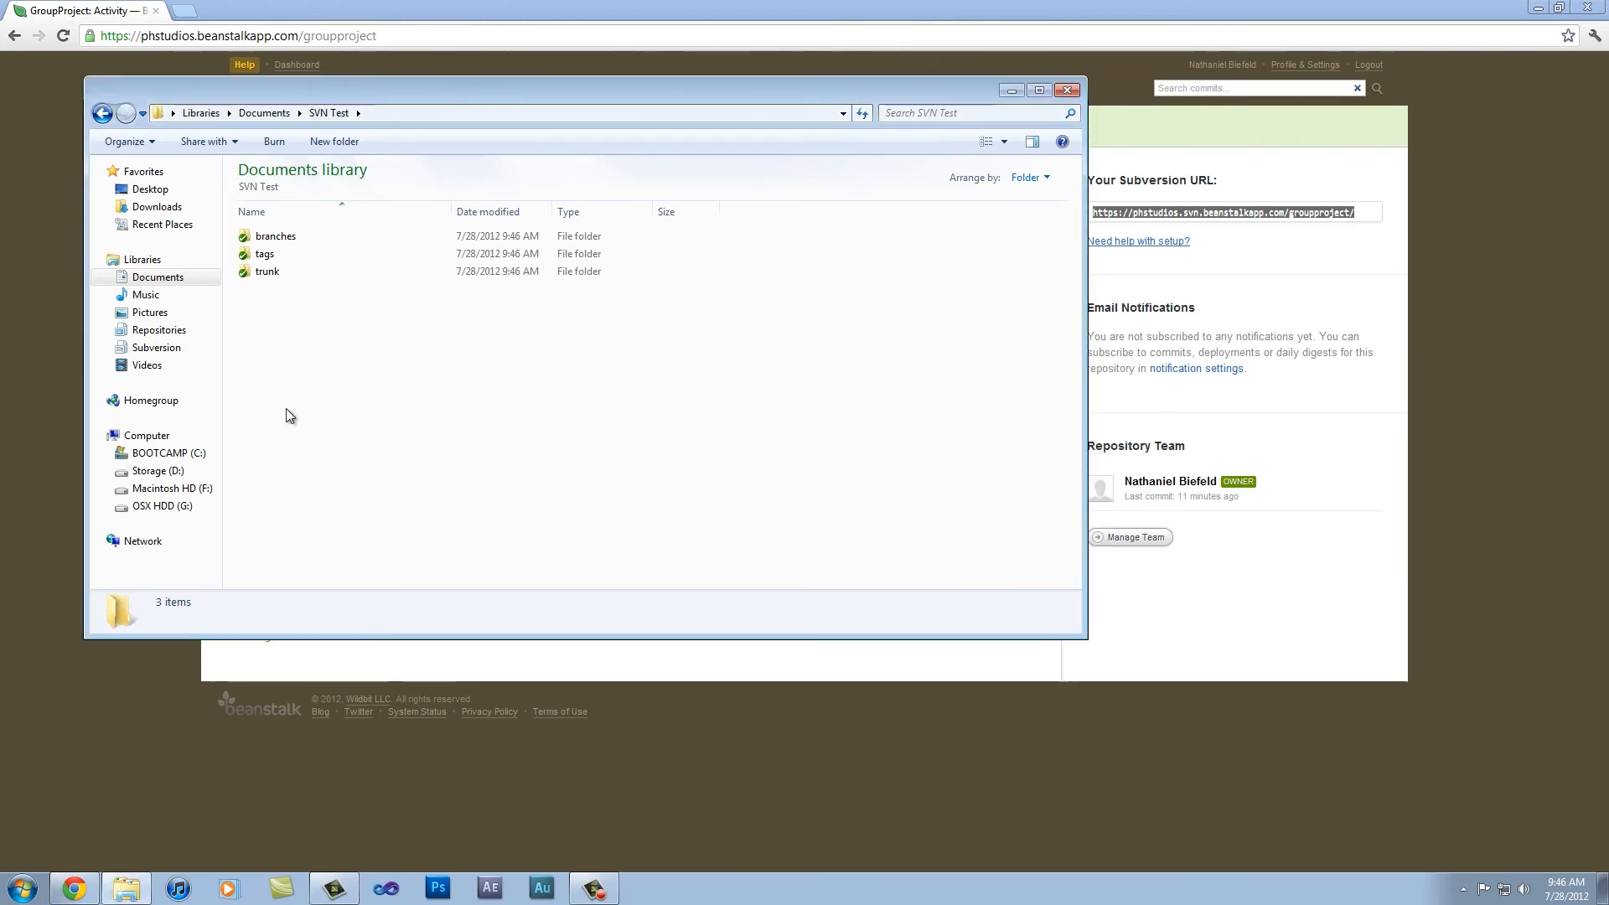
click(245, 276)
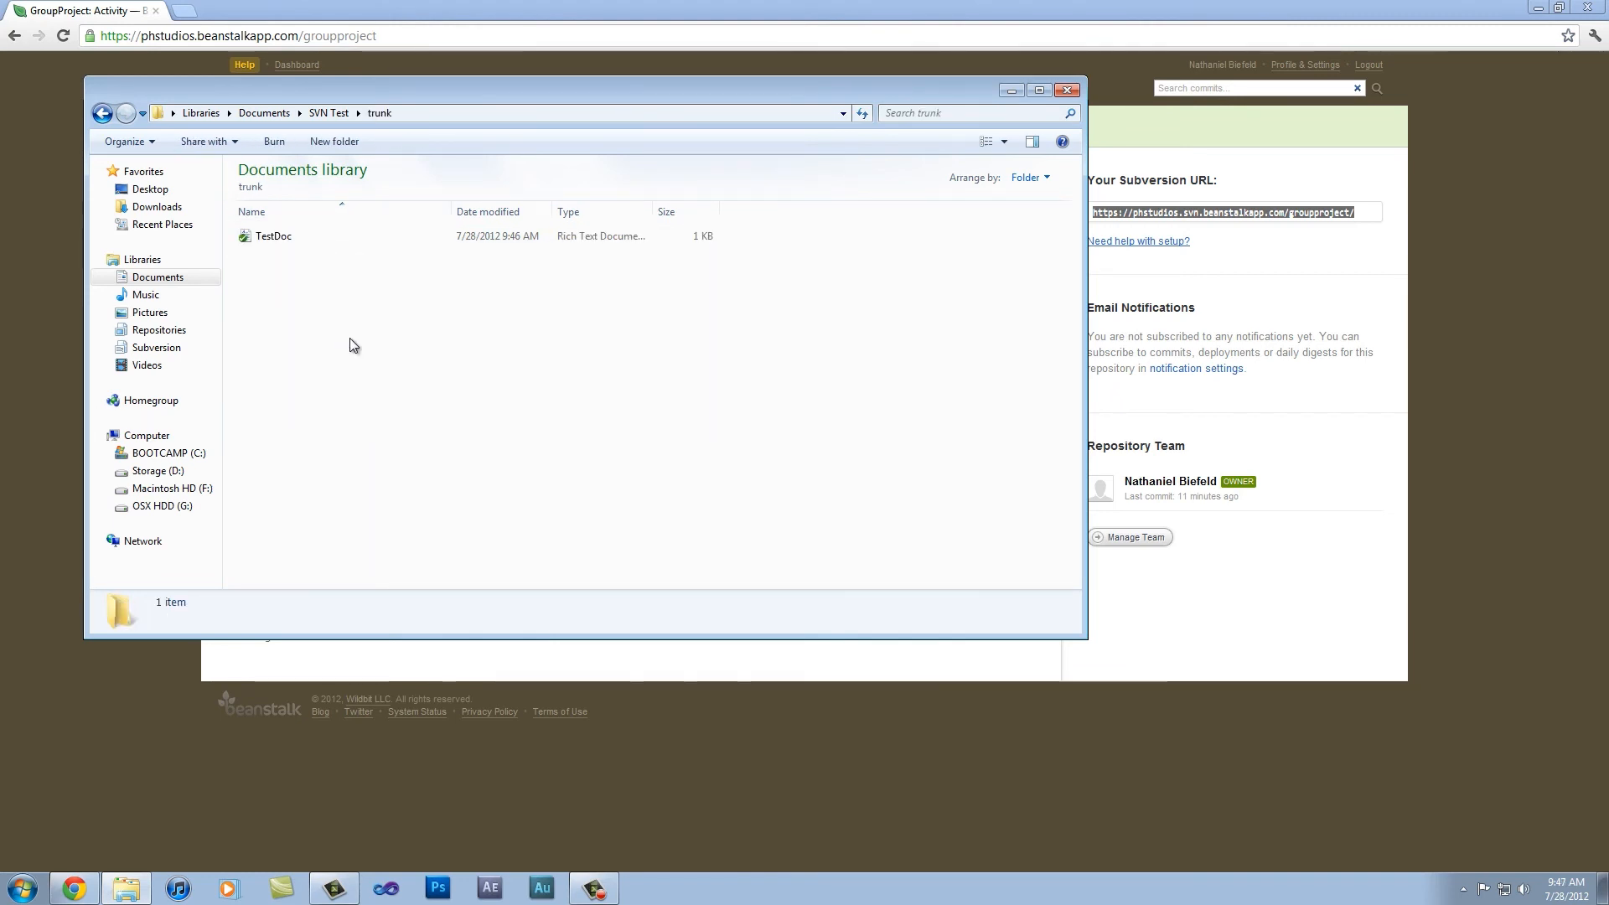
Step: Open TestDoc in WordPad, add the line "Changed in Windows" below the existing text with a blank line between, and save and close it
double_click(262, 238)
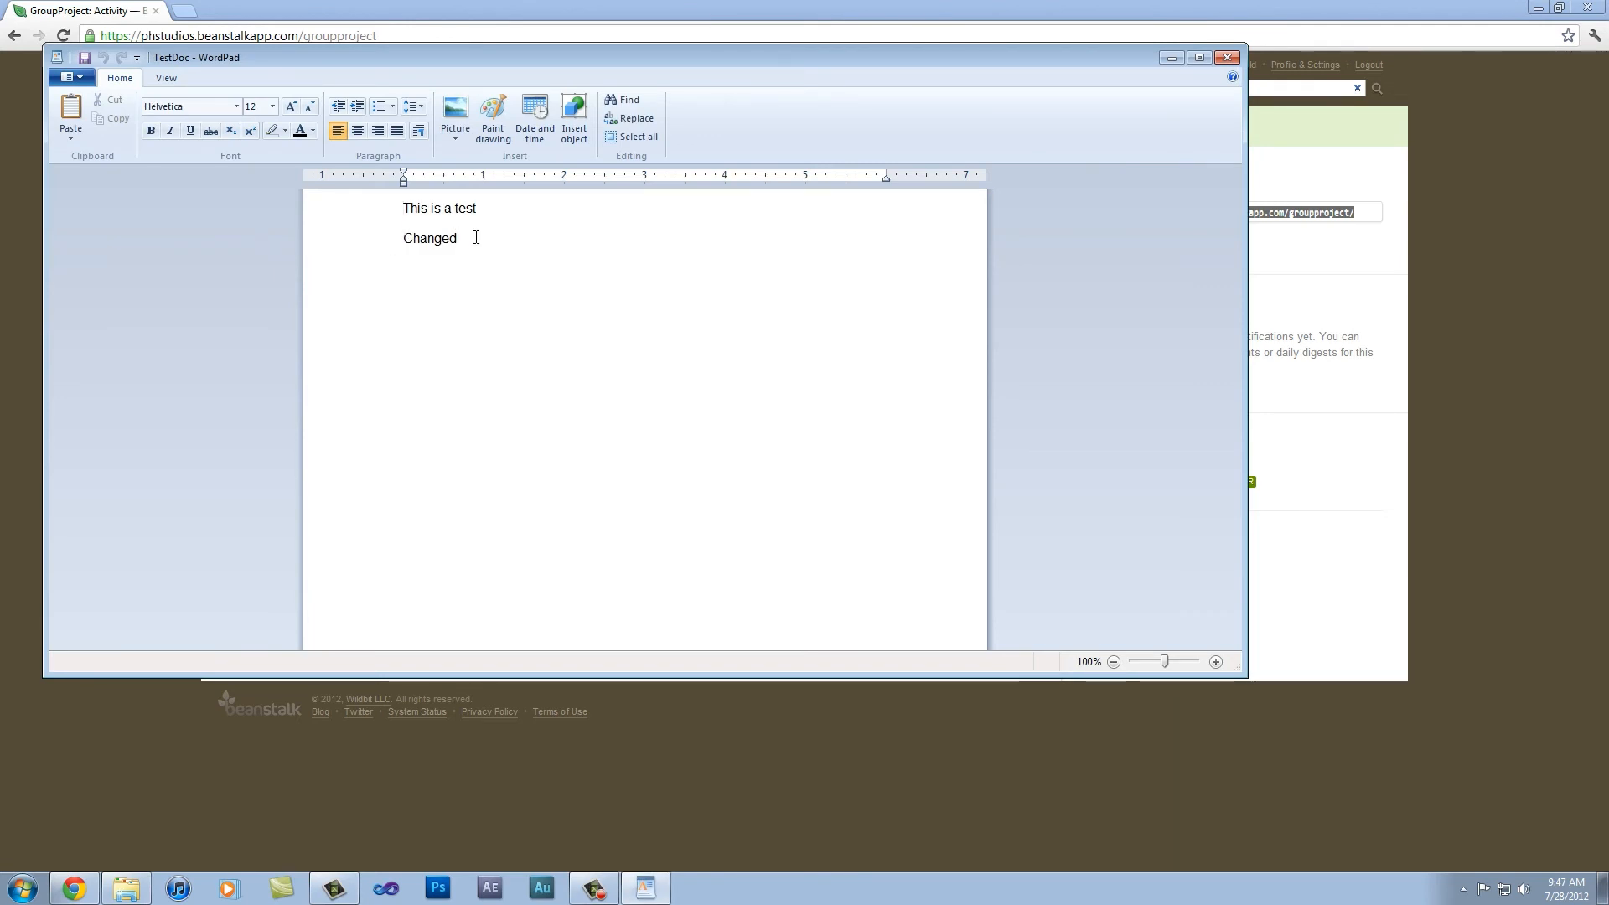
key(Return)
key(Return)
text(Changed in W)
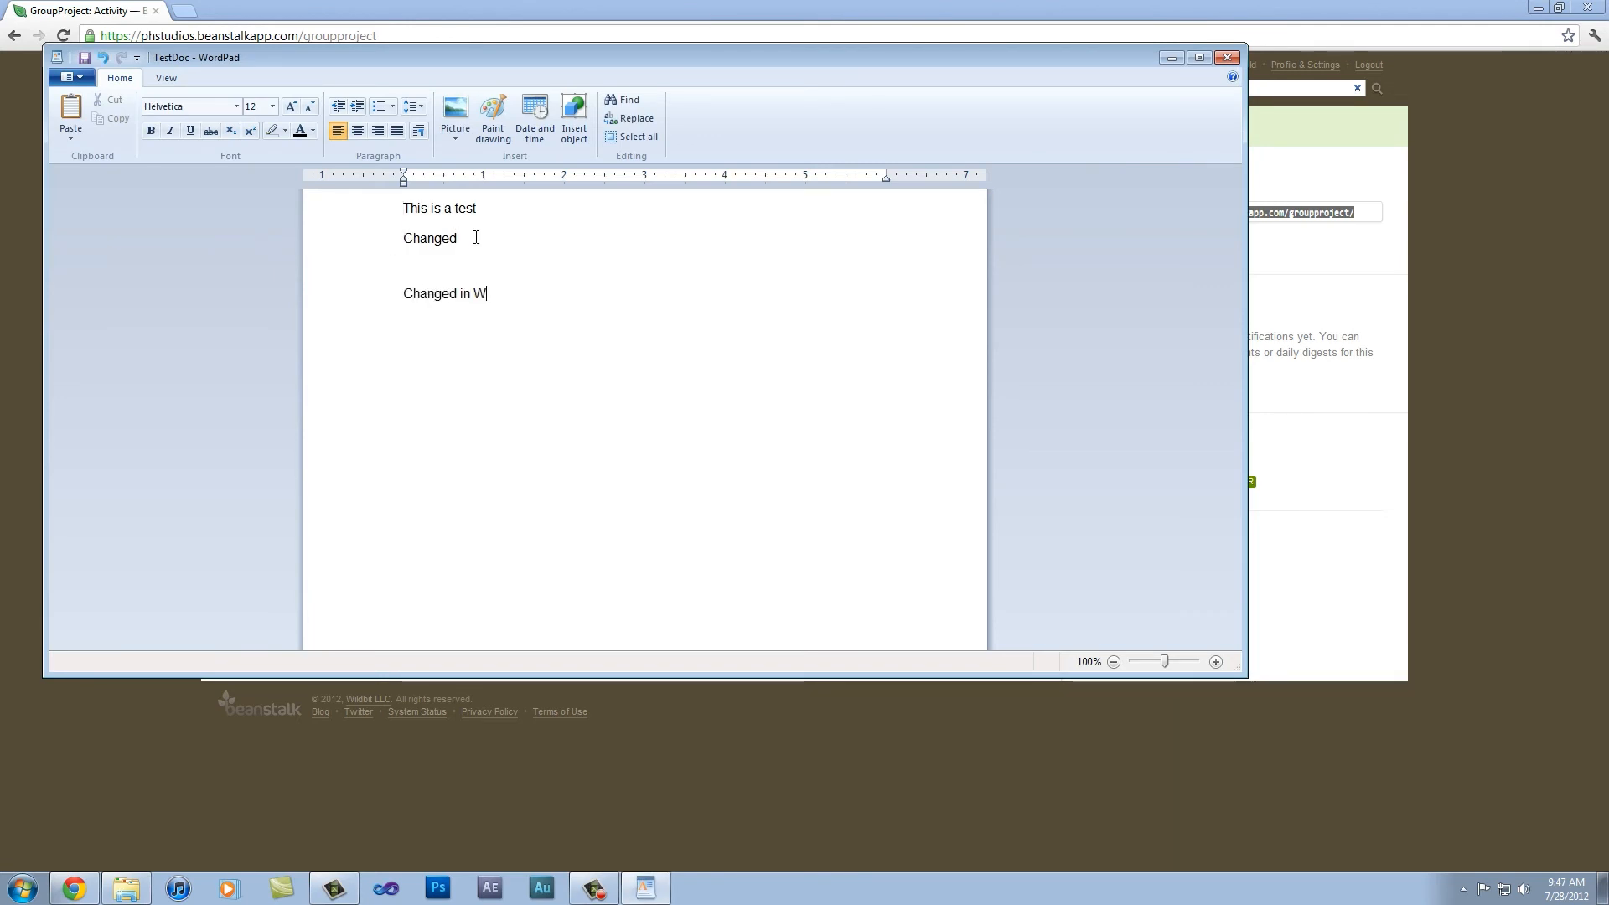
text(indows)
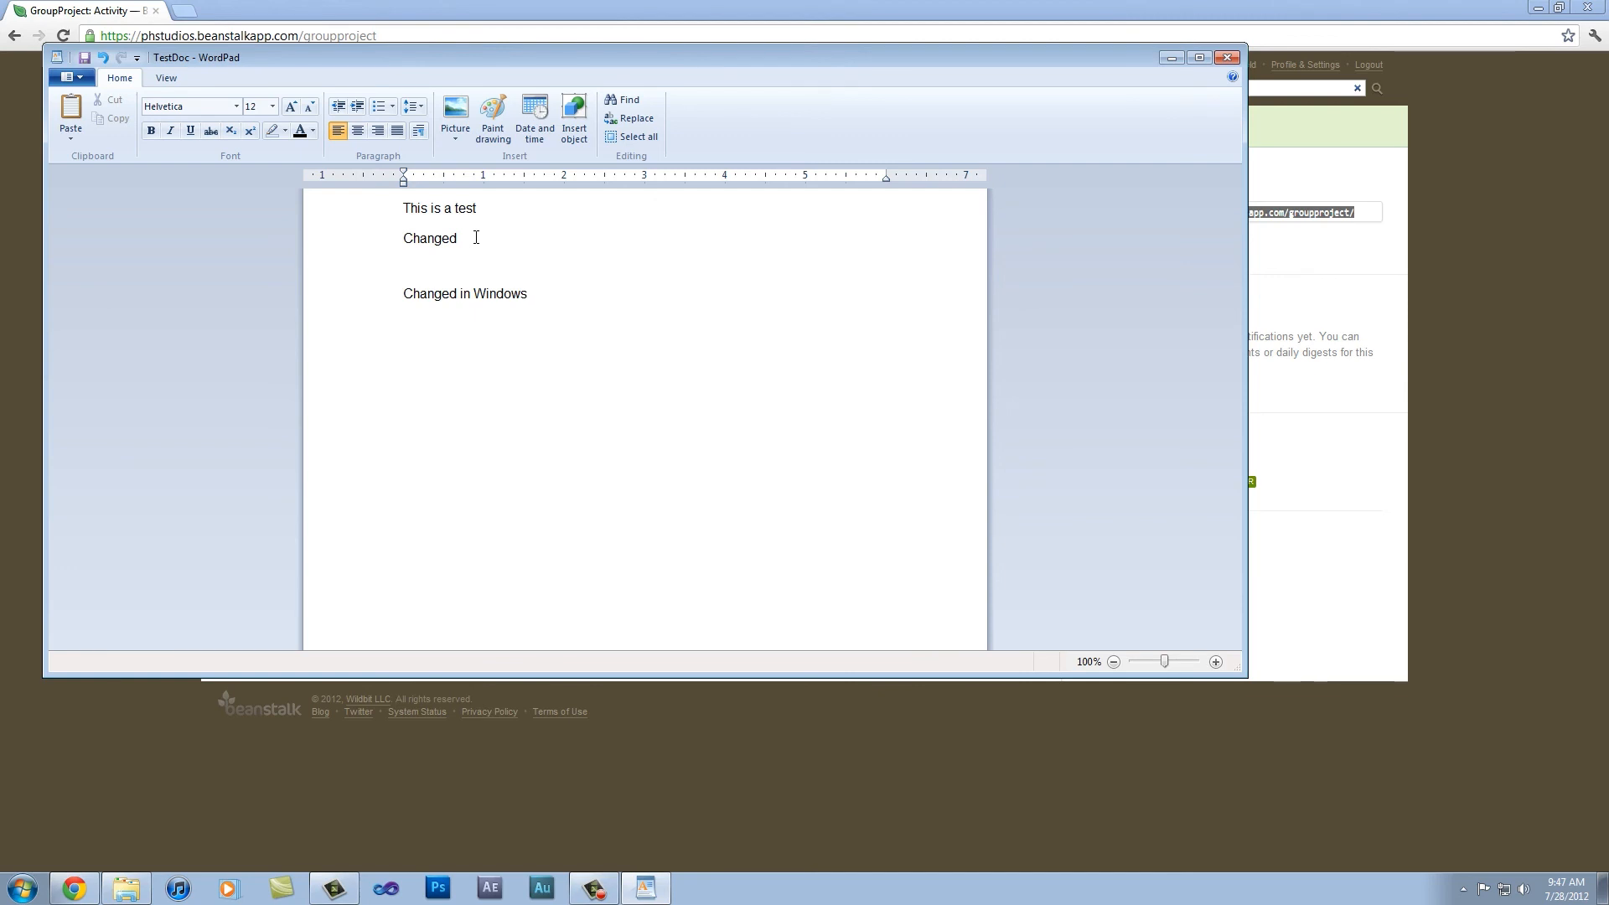
click(1228, 58)
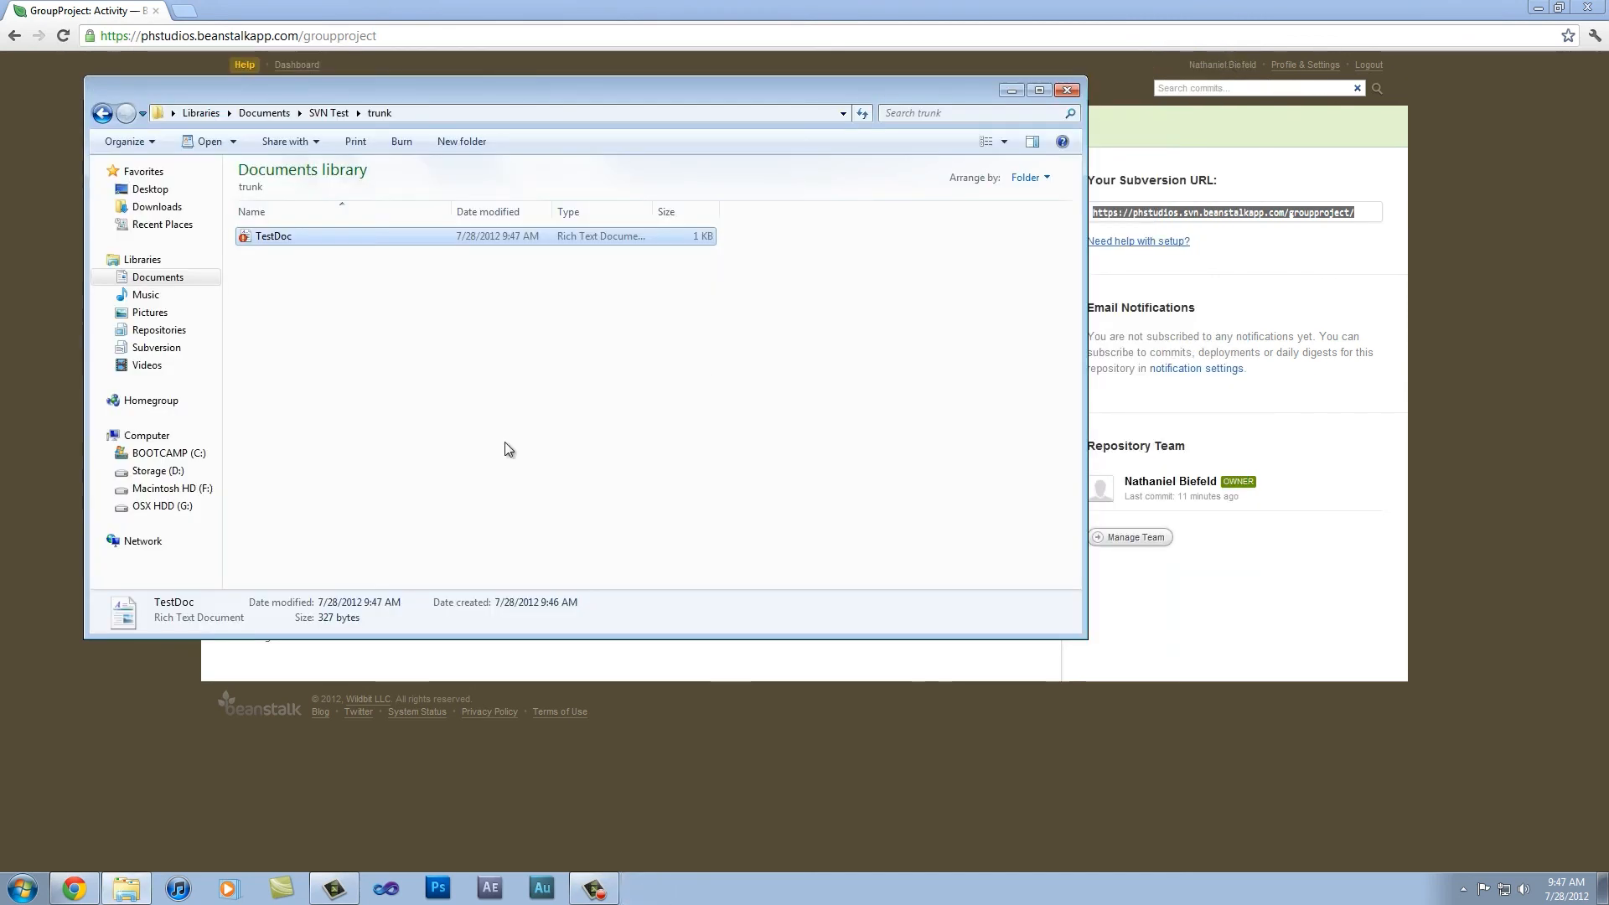
Step: Check the SVN status icons on TestDoc, on the trunk, tags and branches folders, and on the SVN Test folder
click(319, 391)
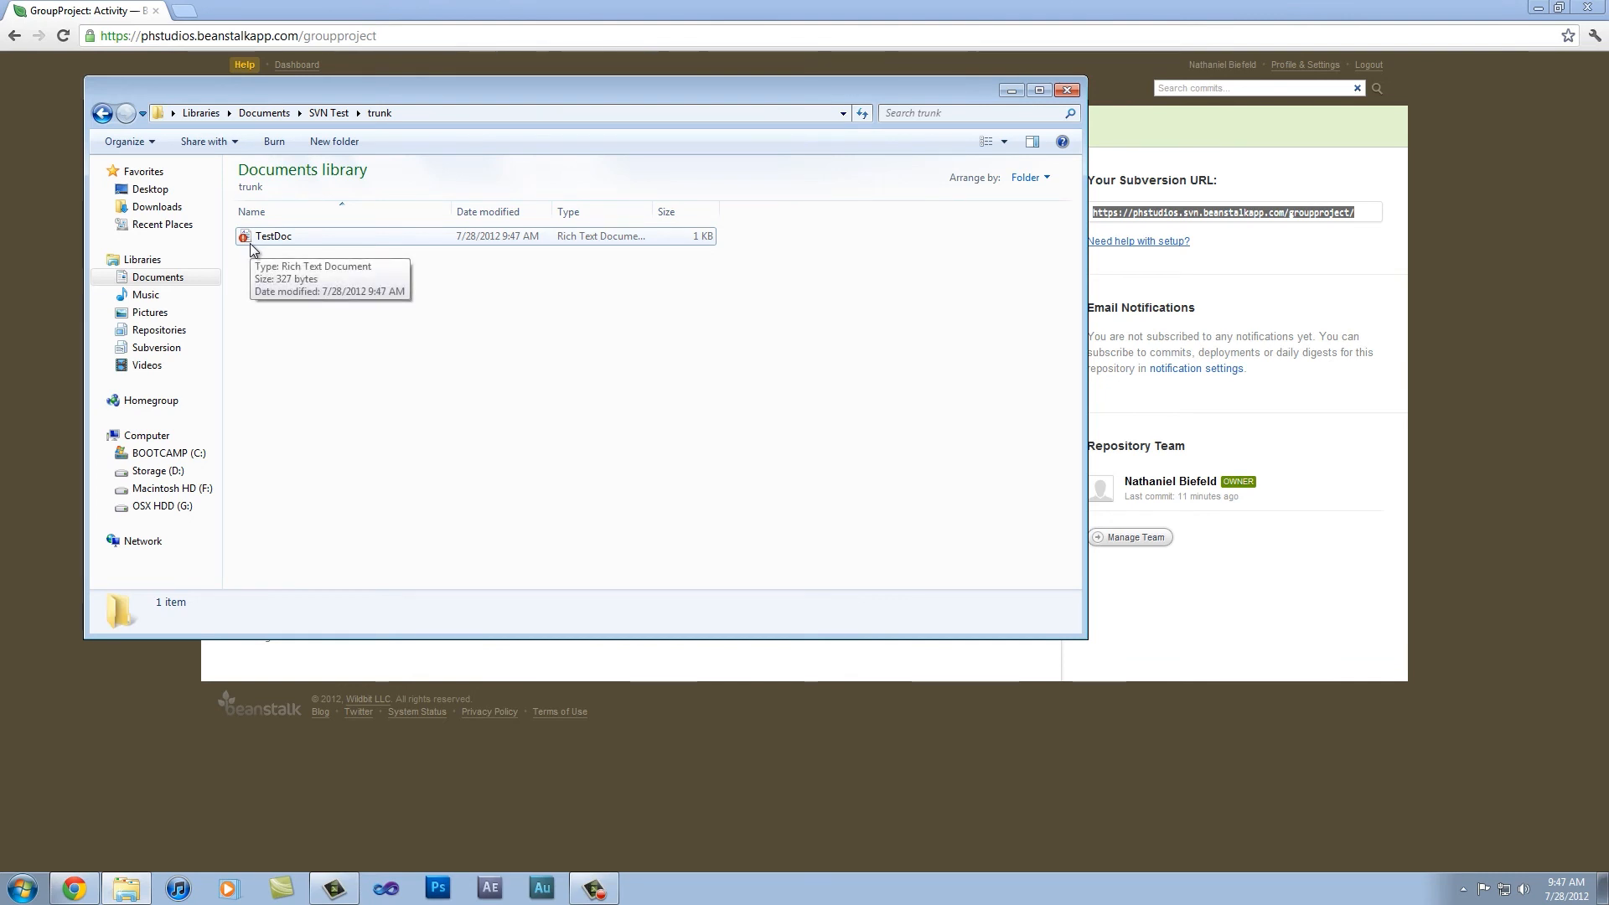
click(326, 119)
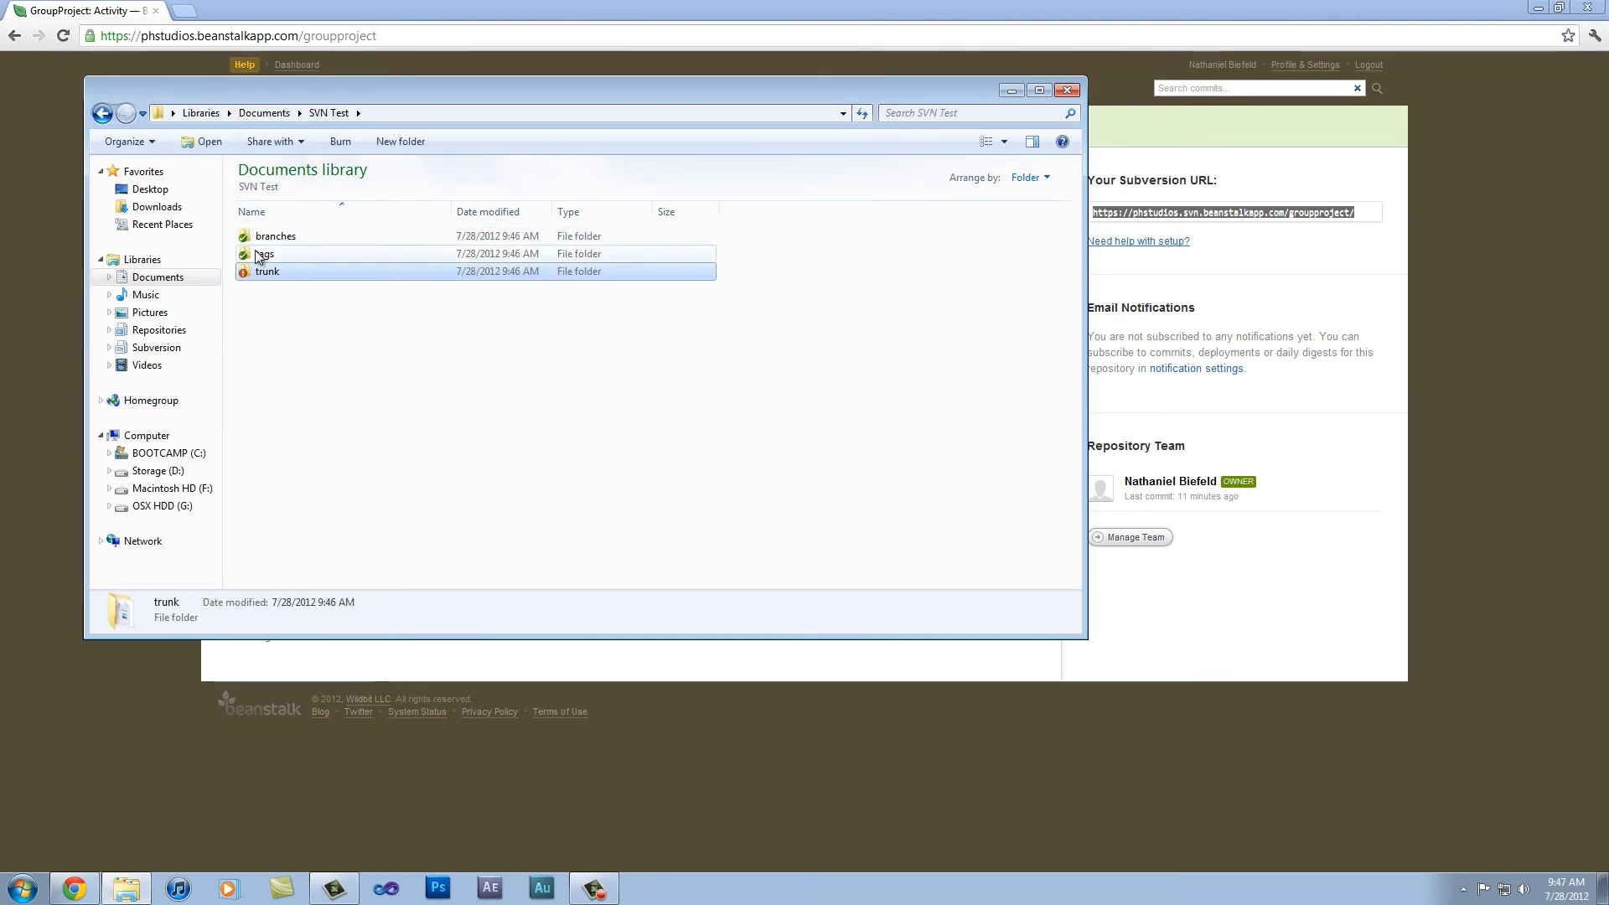
click(248, 113)
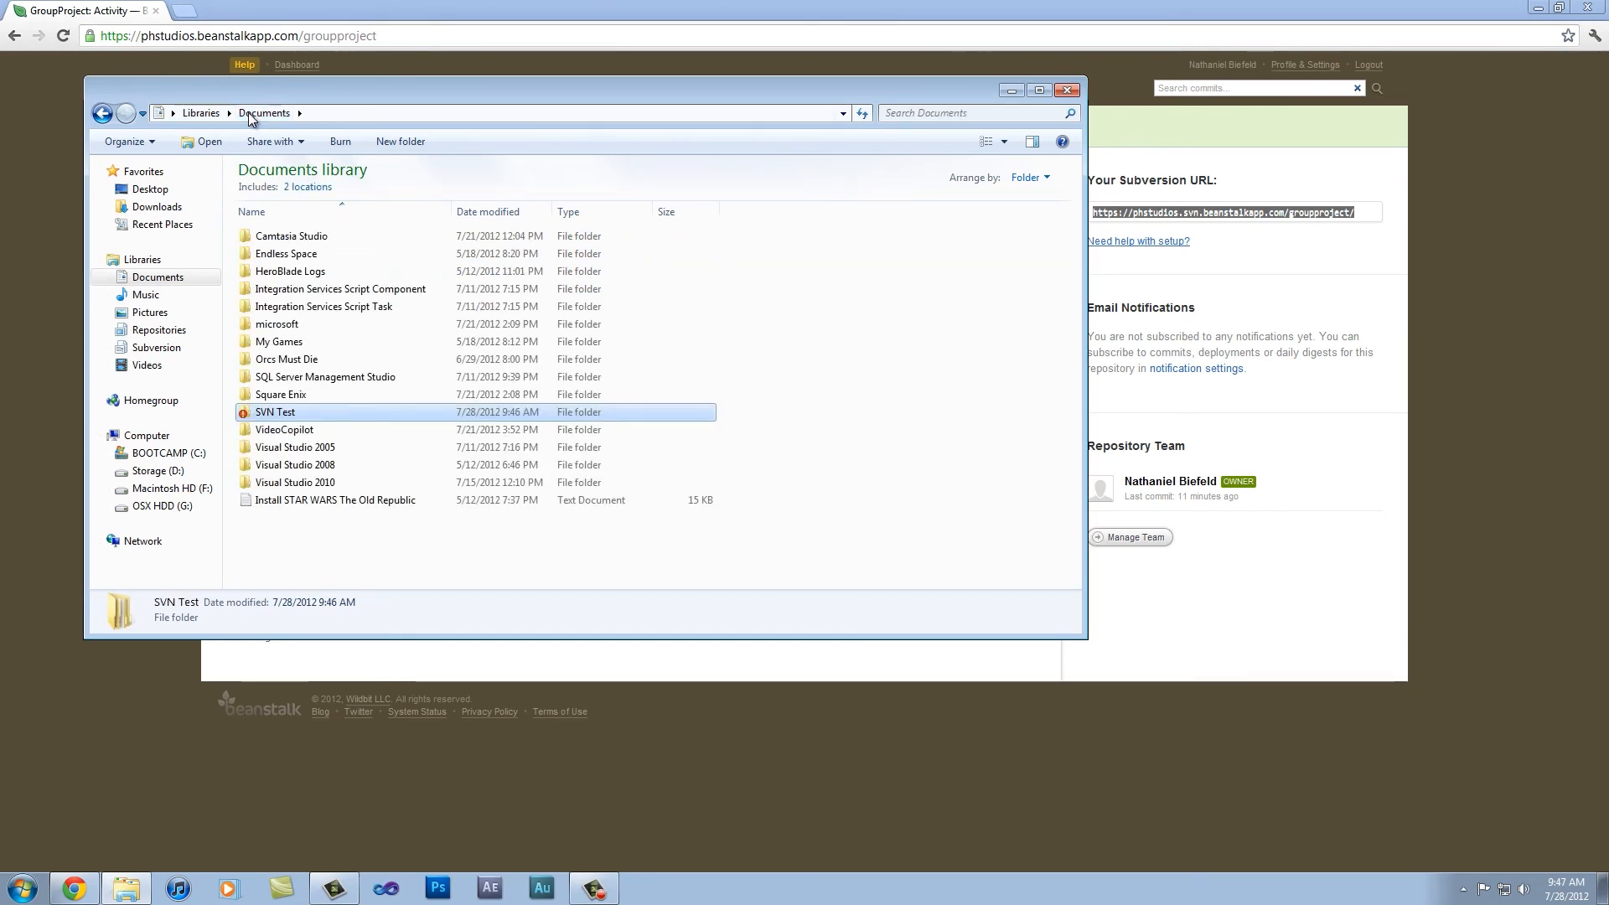
double_click(277, 412)
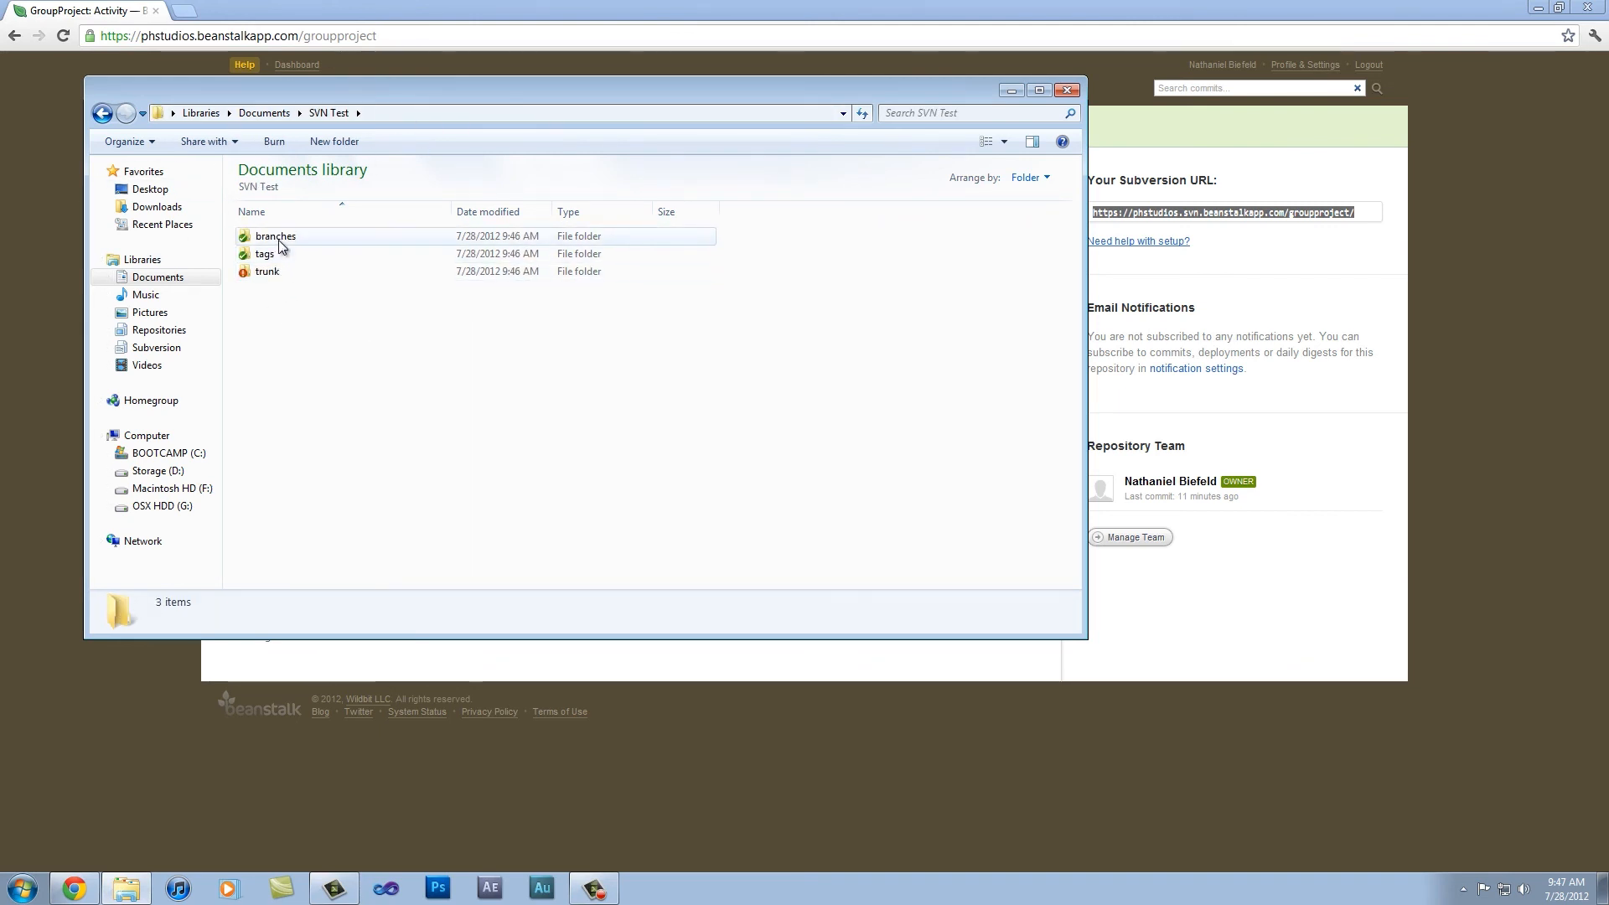
Step: Commit the modified trunk/TestDoc.rtf from the SVN Test folder in Documents with the message "Changed in Windows."
click(276, 112)
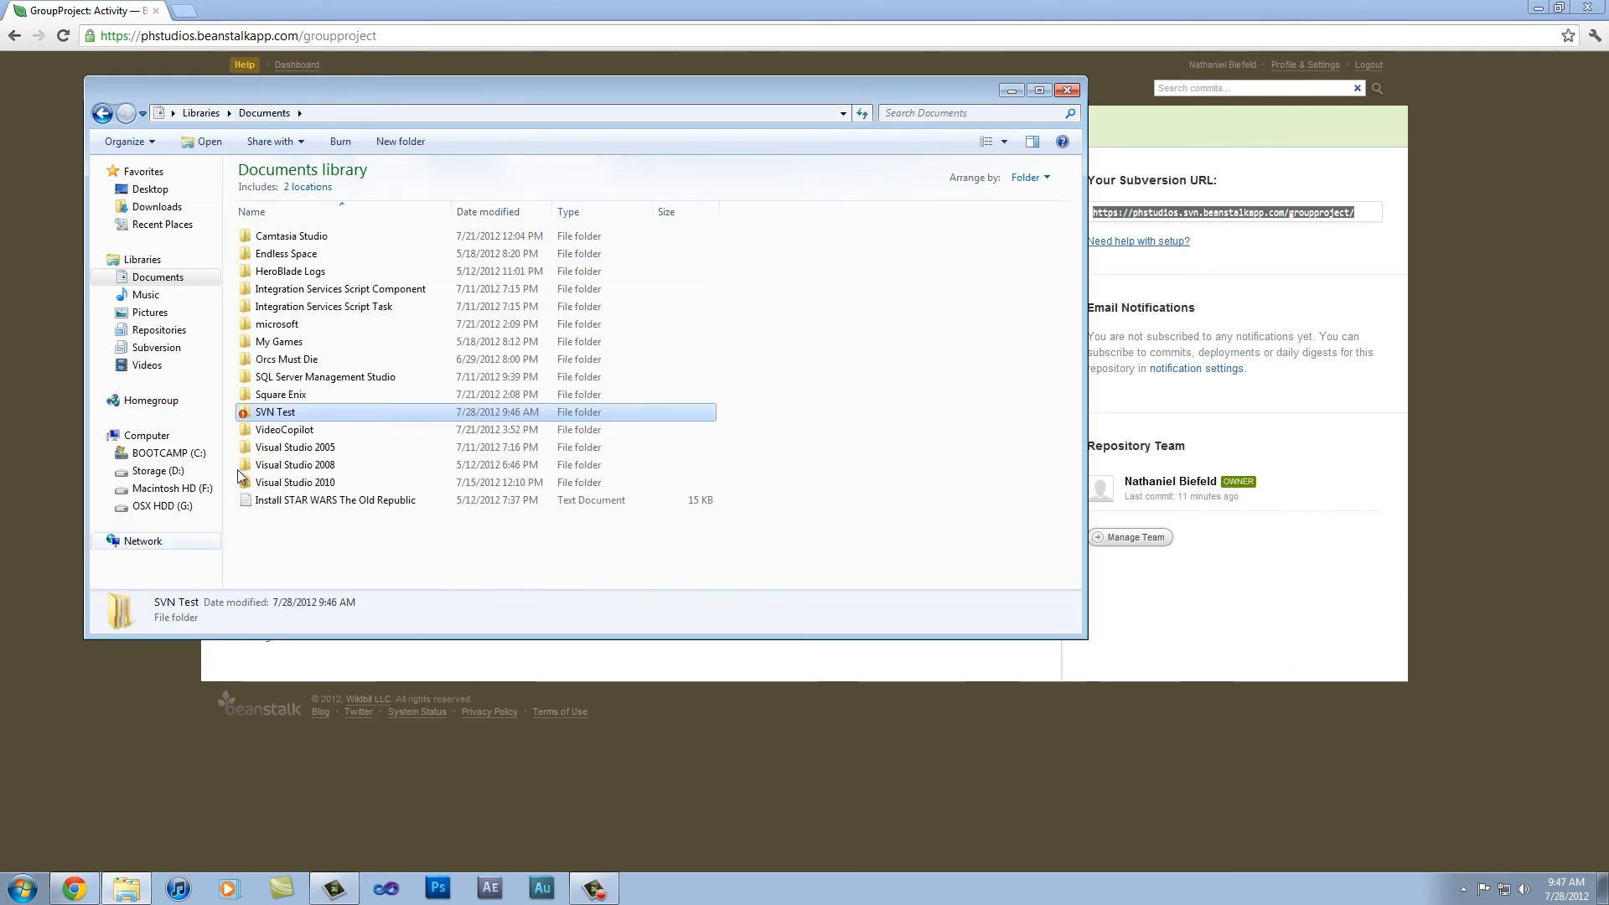
right_click(274, 413)
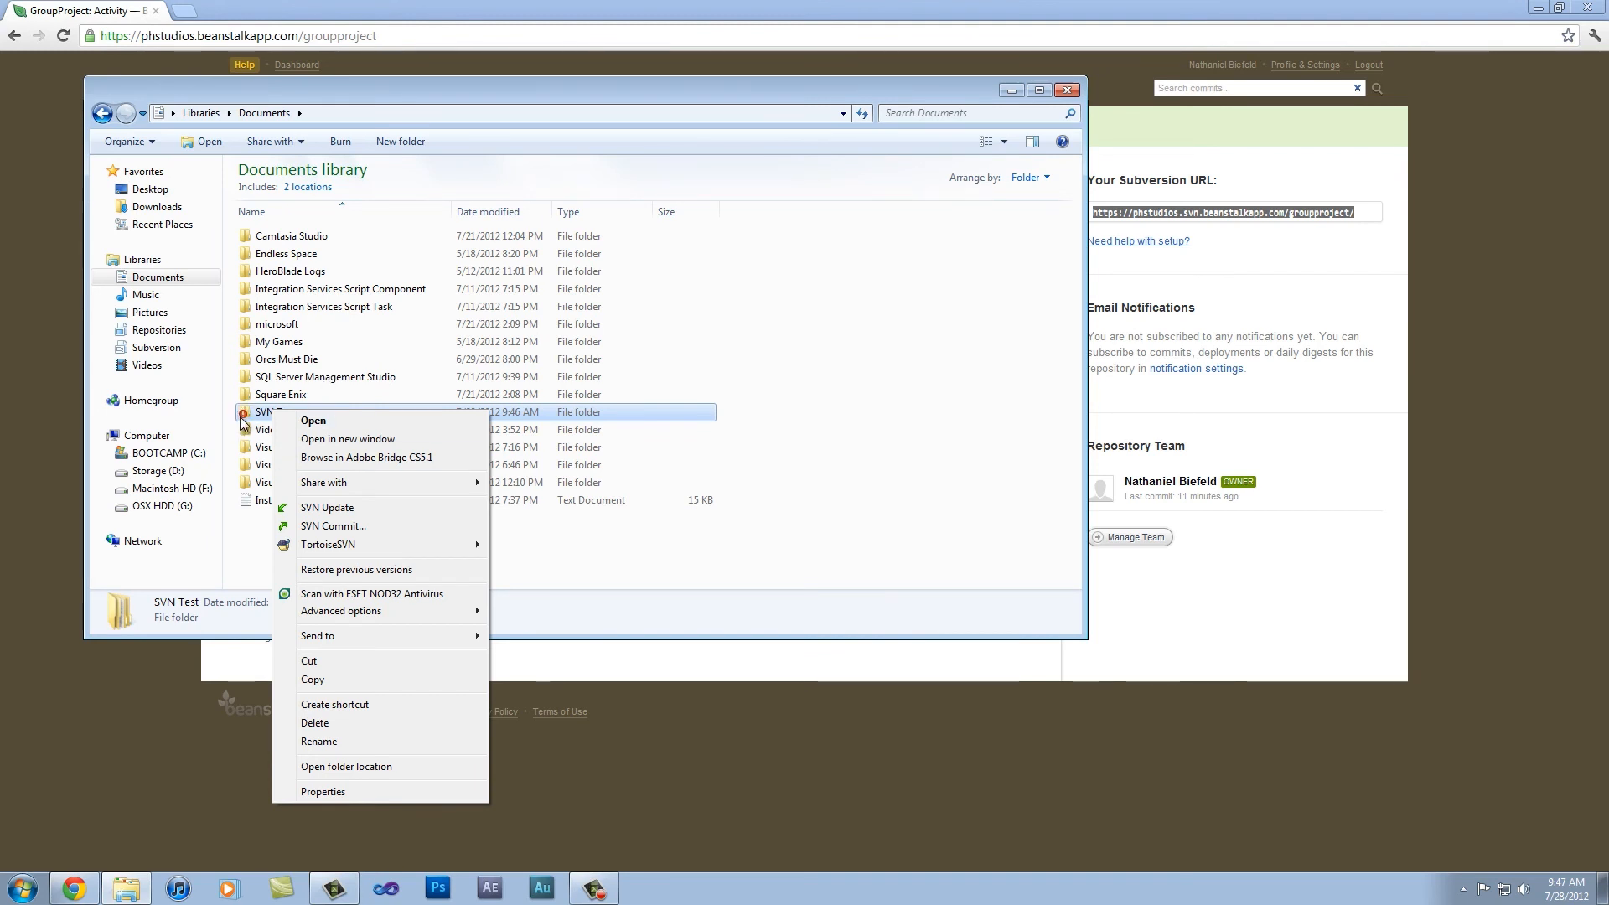
click(365, 528)
drag(955, 360, 484, 228)
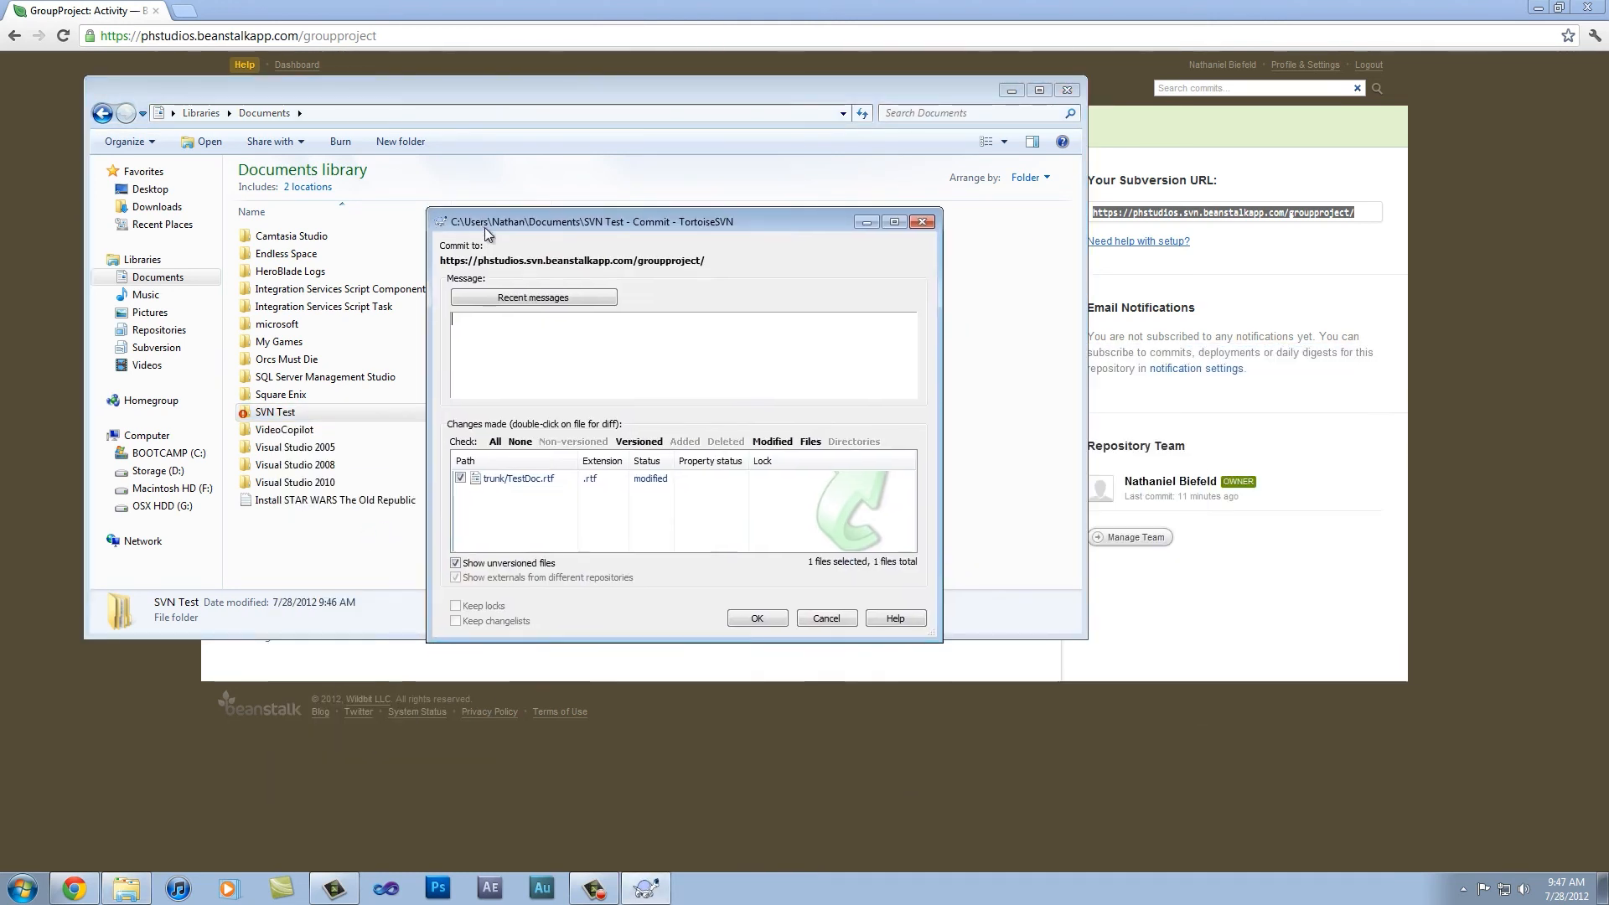
text(Changed i)
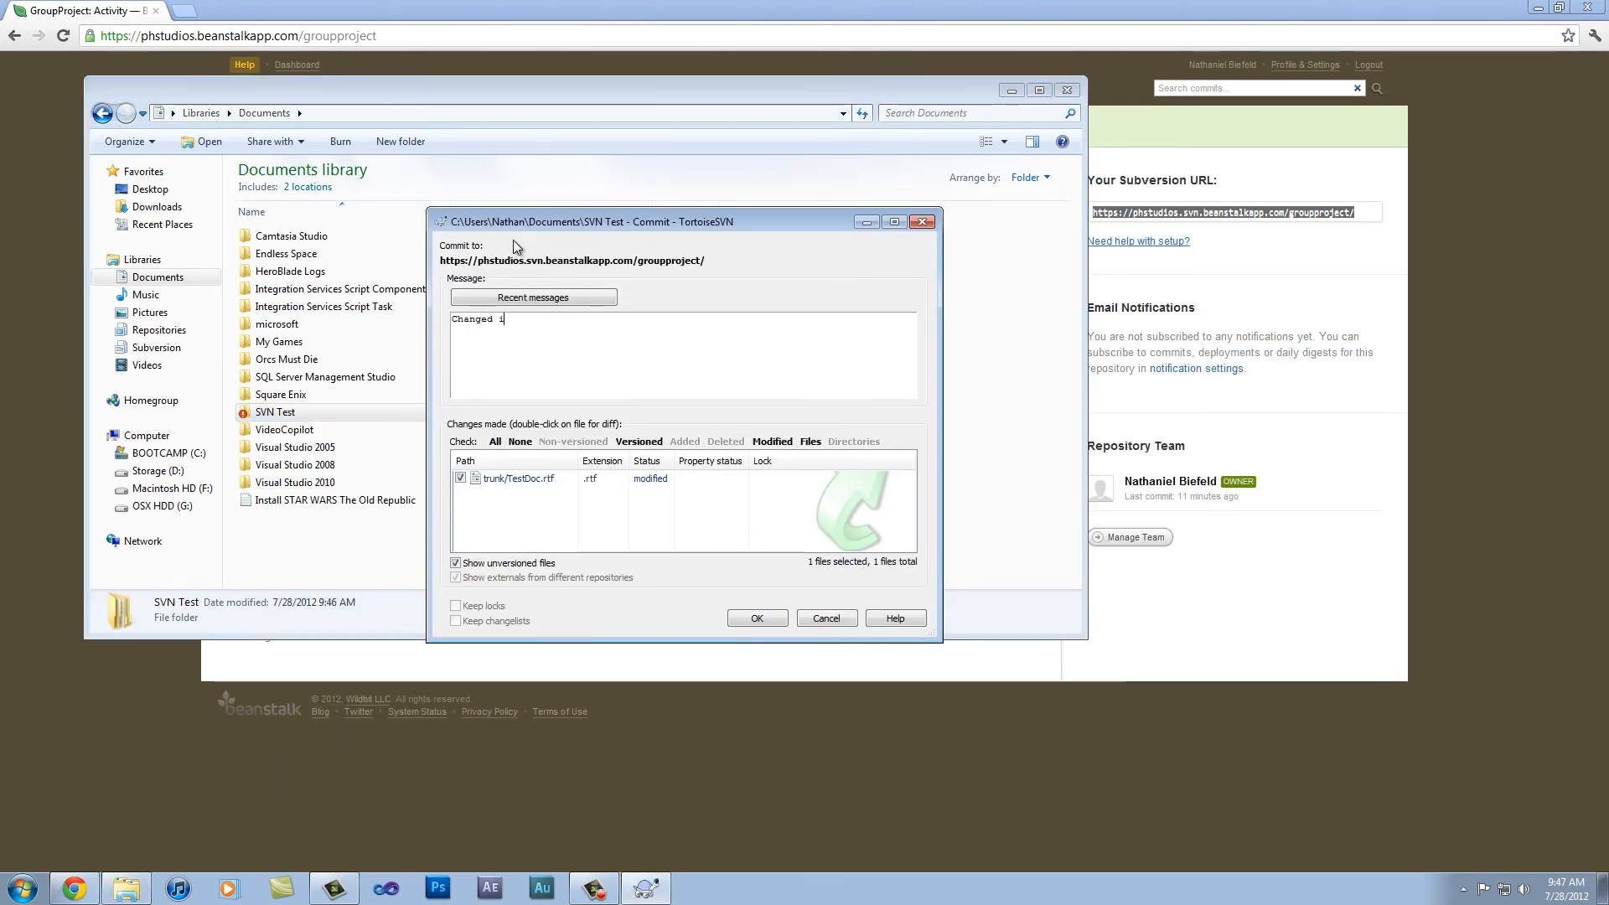
text(n Windows.)
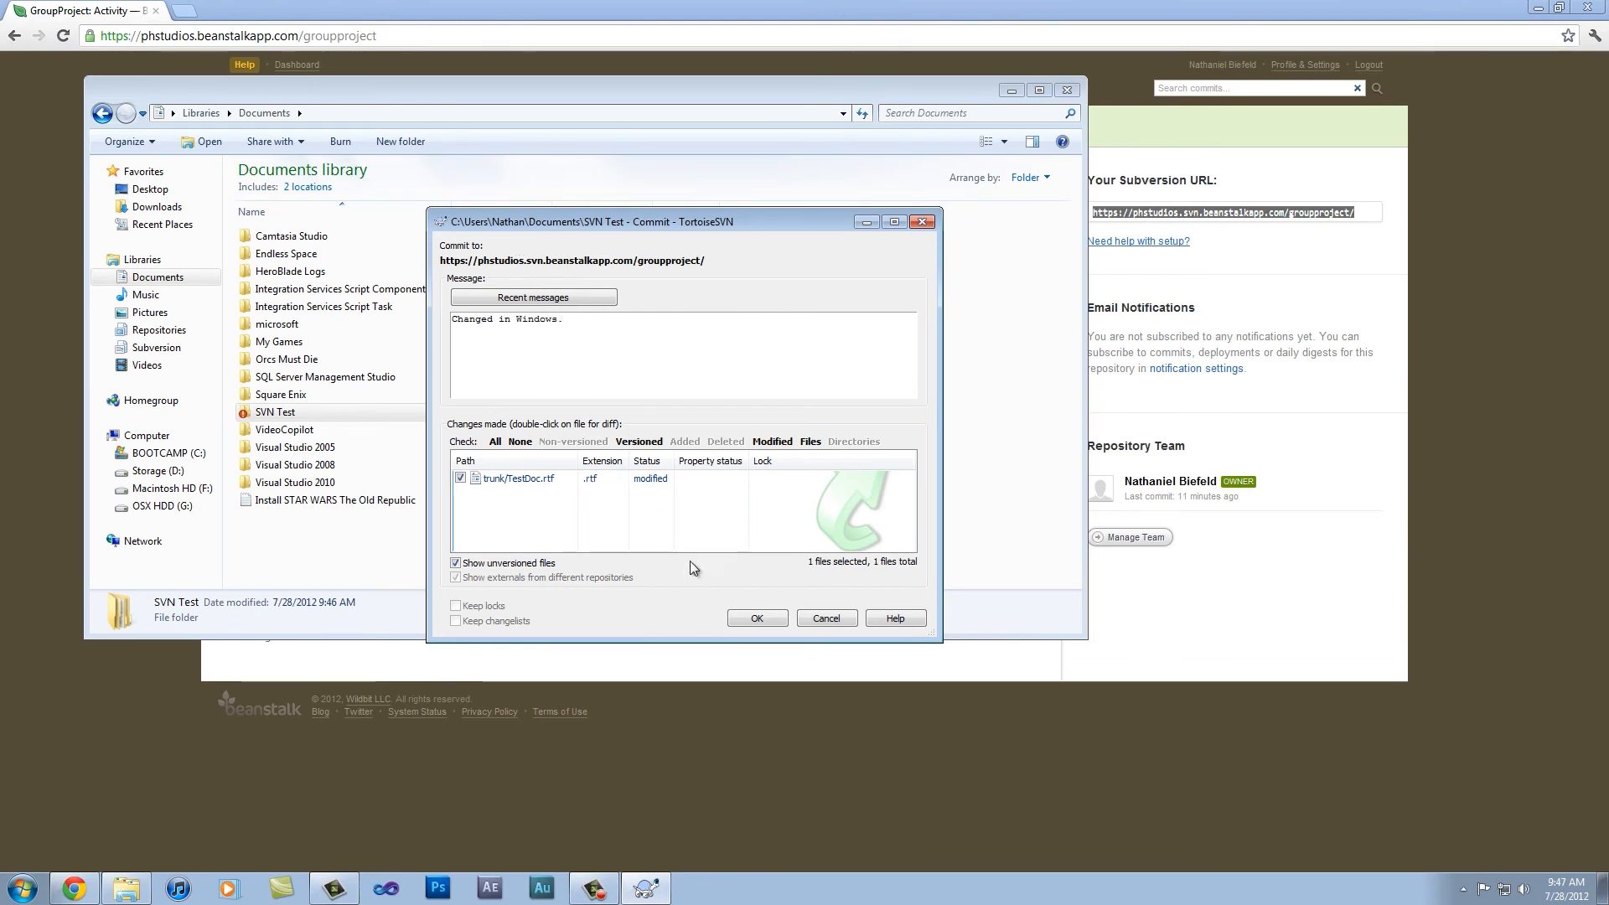
click(764, 625)
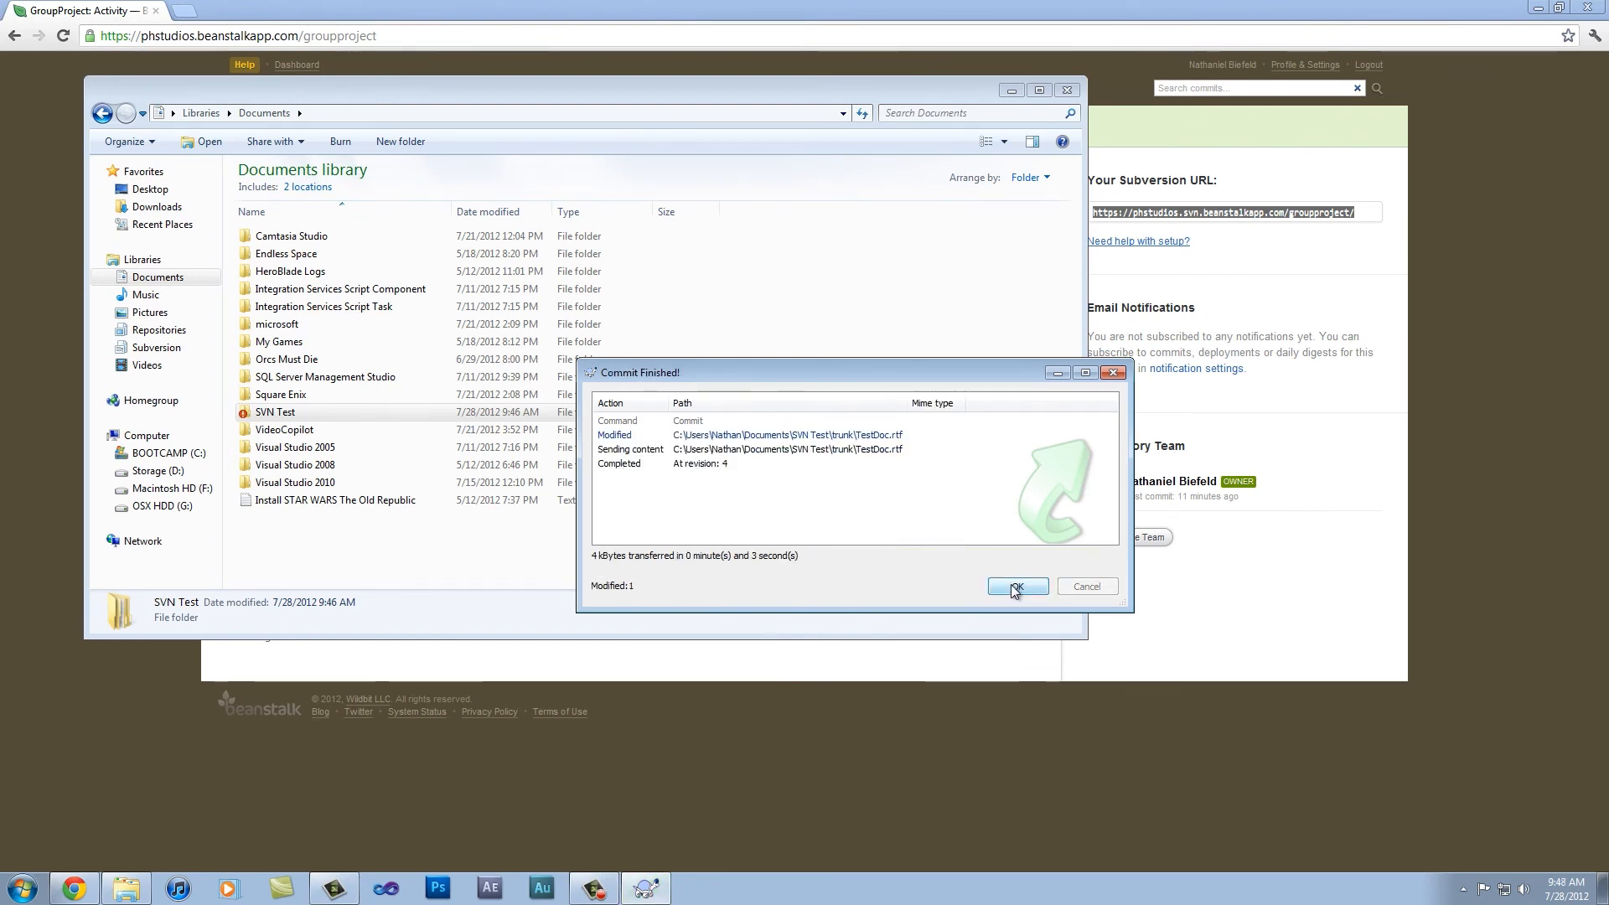
click(1016, 589)
click(344, 553)
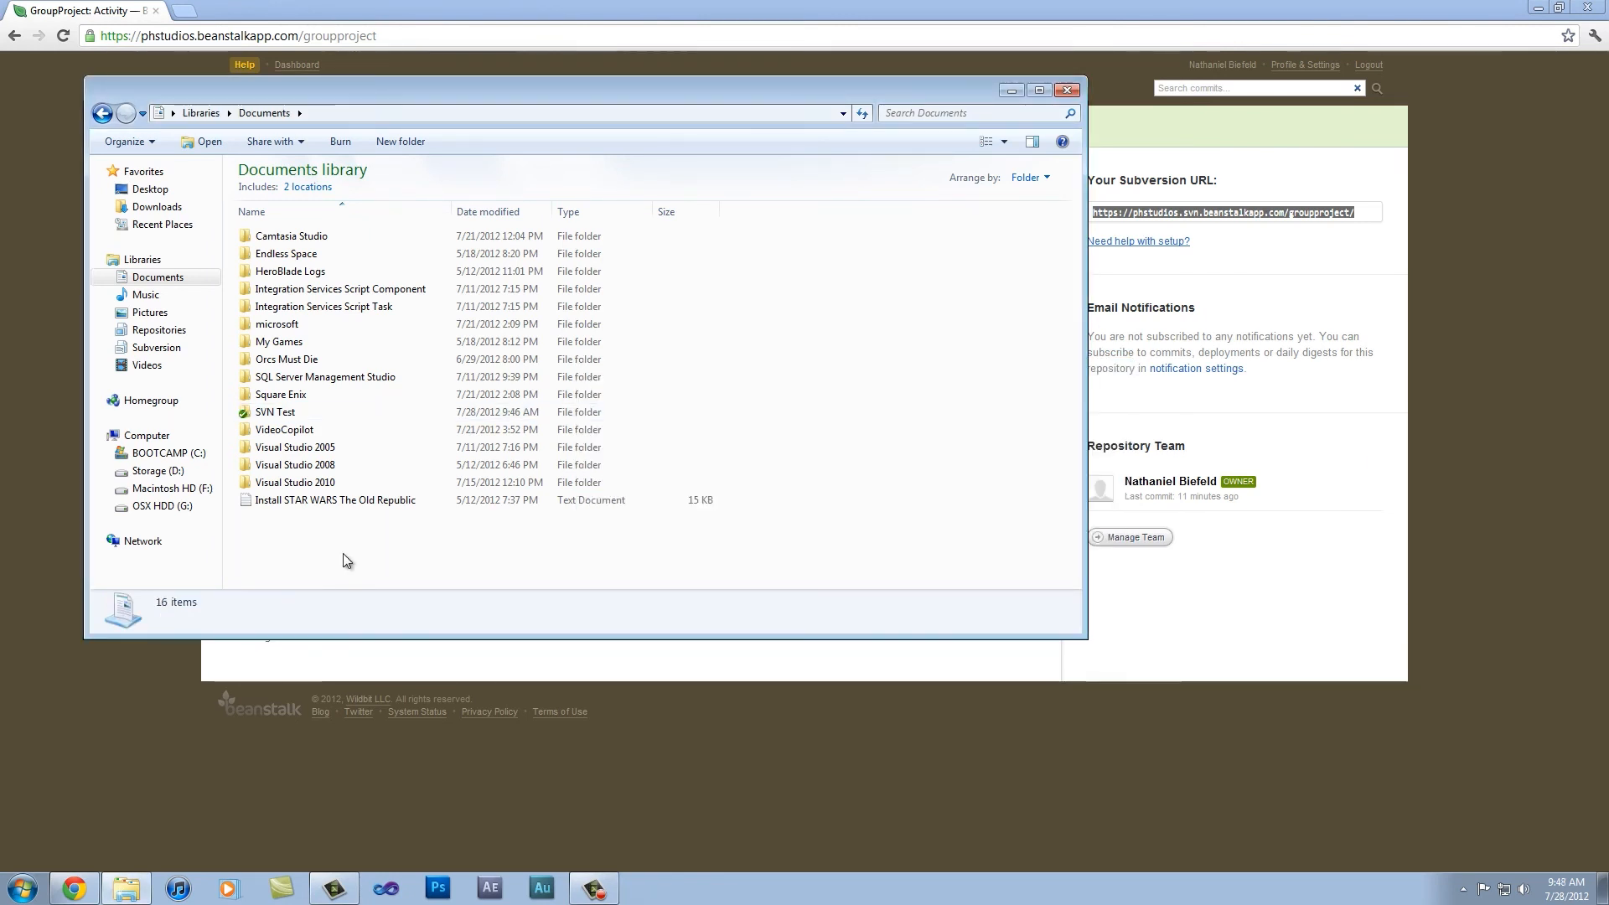
Step: Check the contents of the SVN Test folder, return to Documents, and update the SVN Test working copy from the repository
double_click(304, 414)
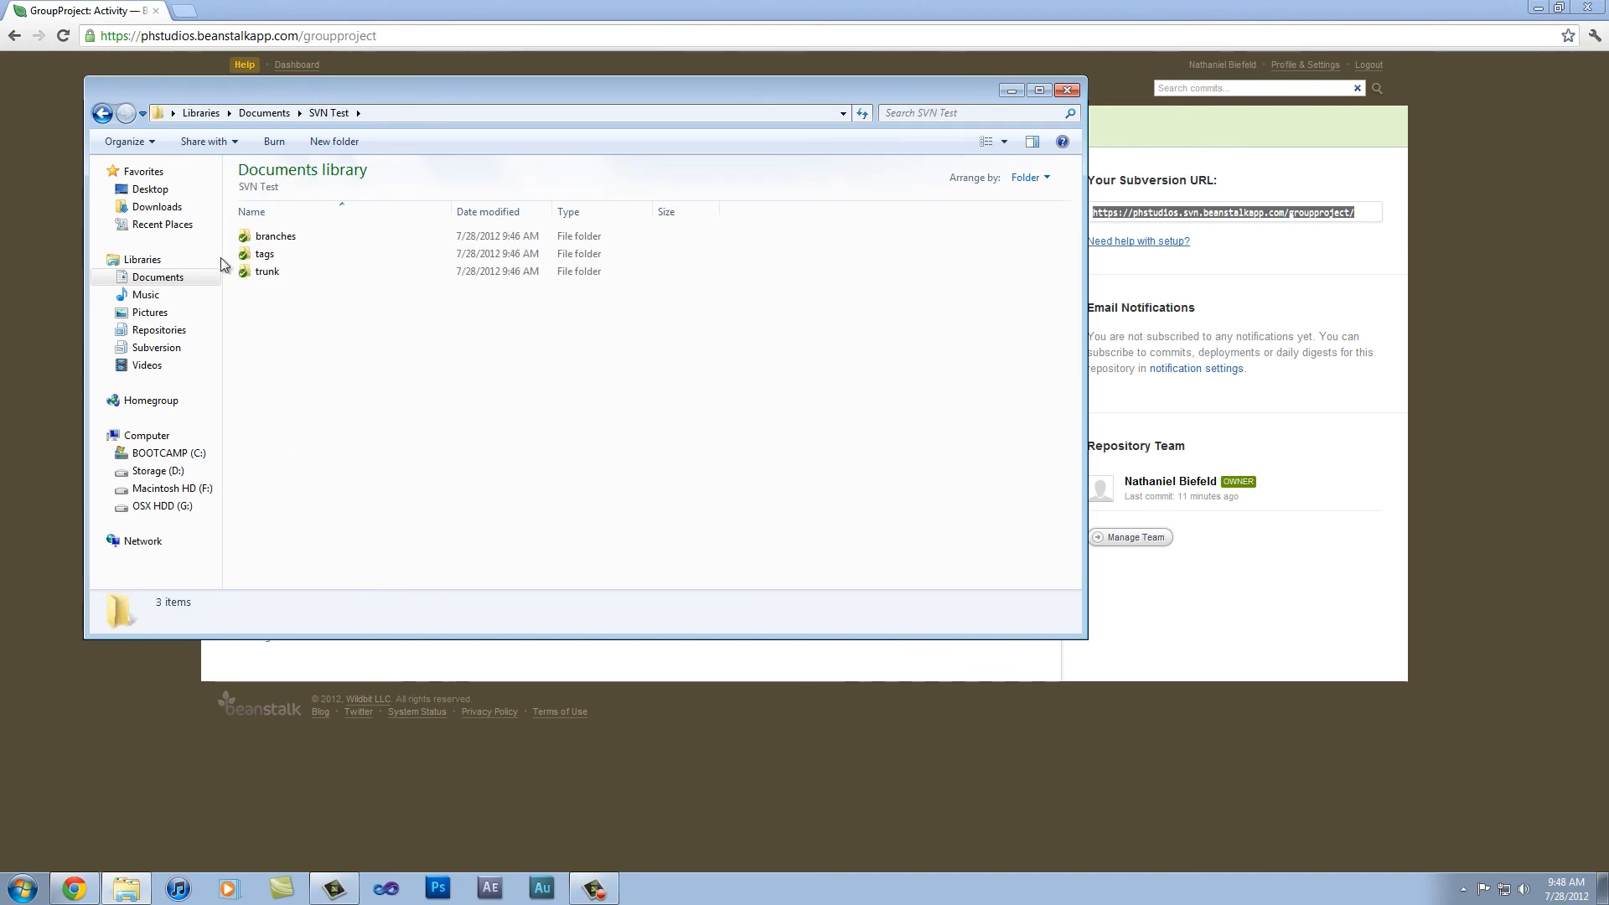
click(103, 112)
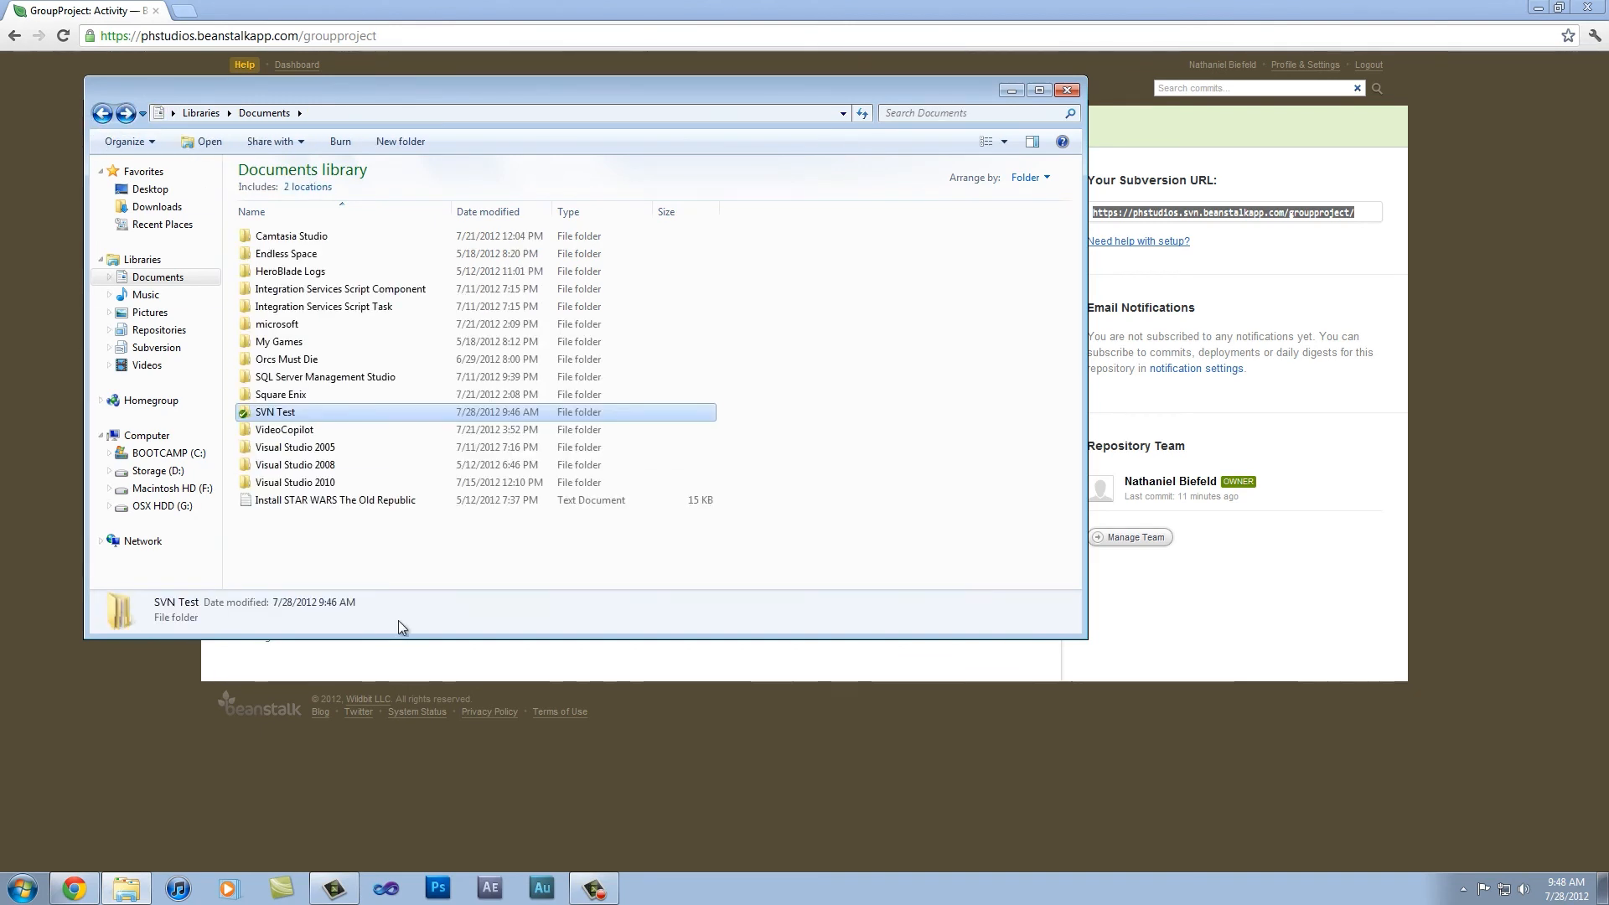
right_click(295, 412)
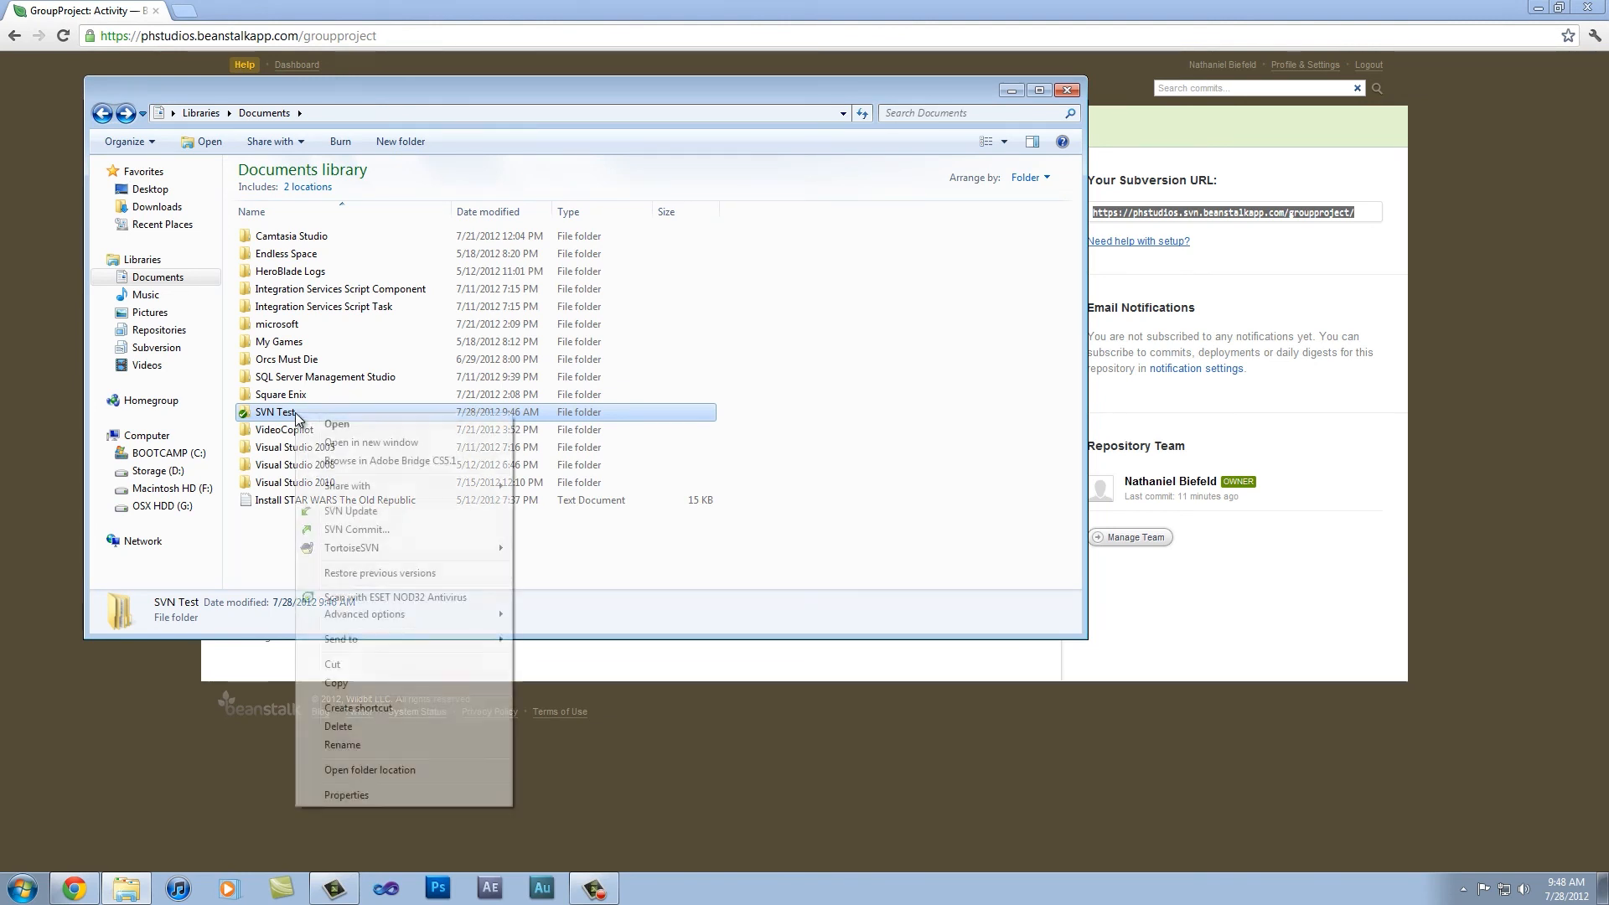
click(389, 512)
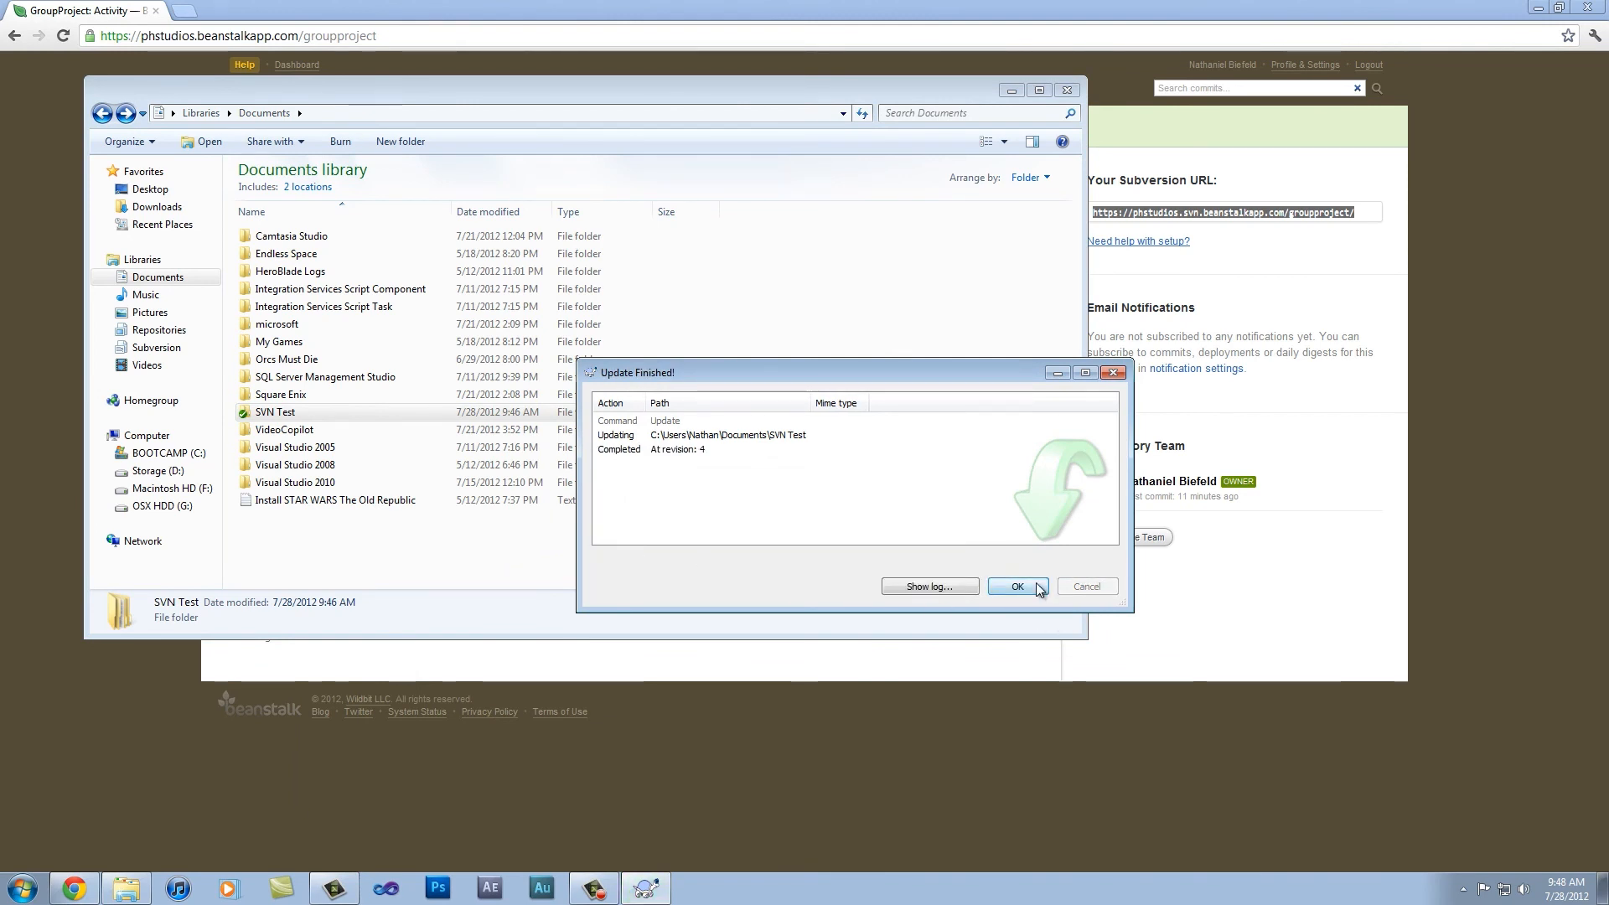
click(1036, 587)
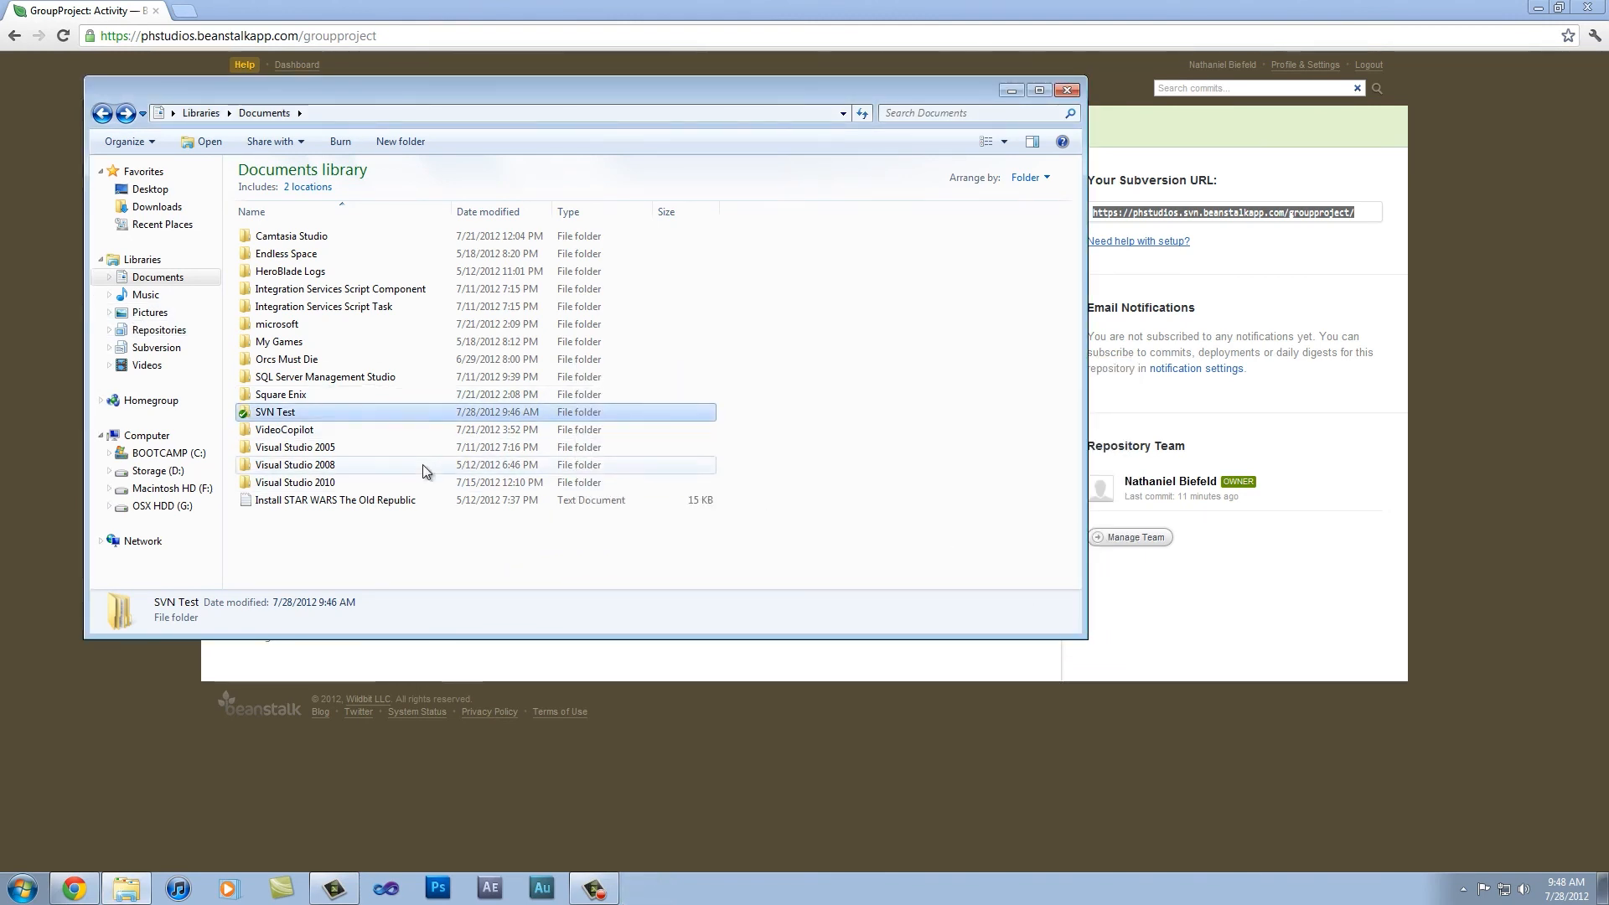
Step: Run SVN Update on the SVN Test folder a second time, and close the Documents window
right_click(272, 419)
click(352, 514)
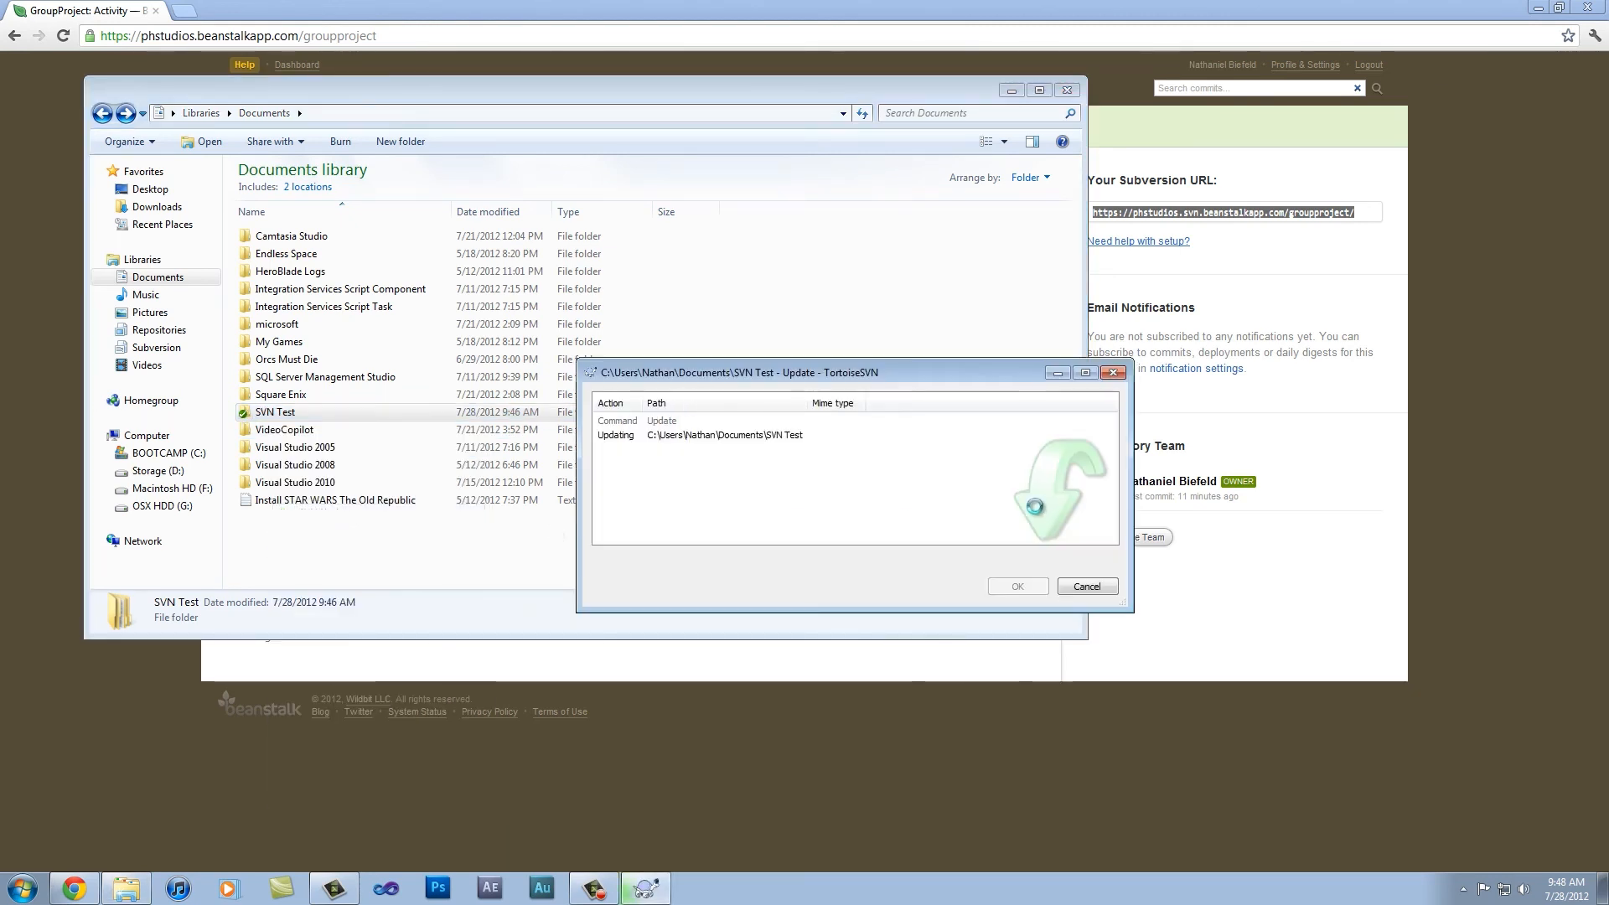
click(1014, 586)
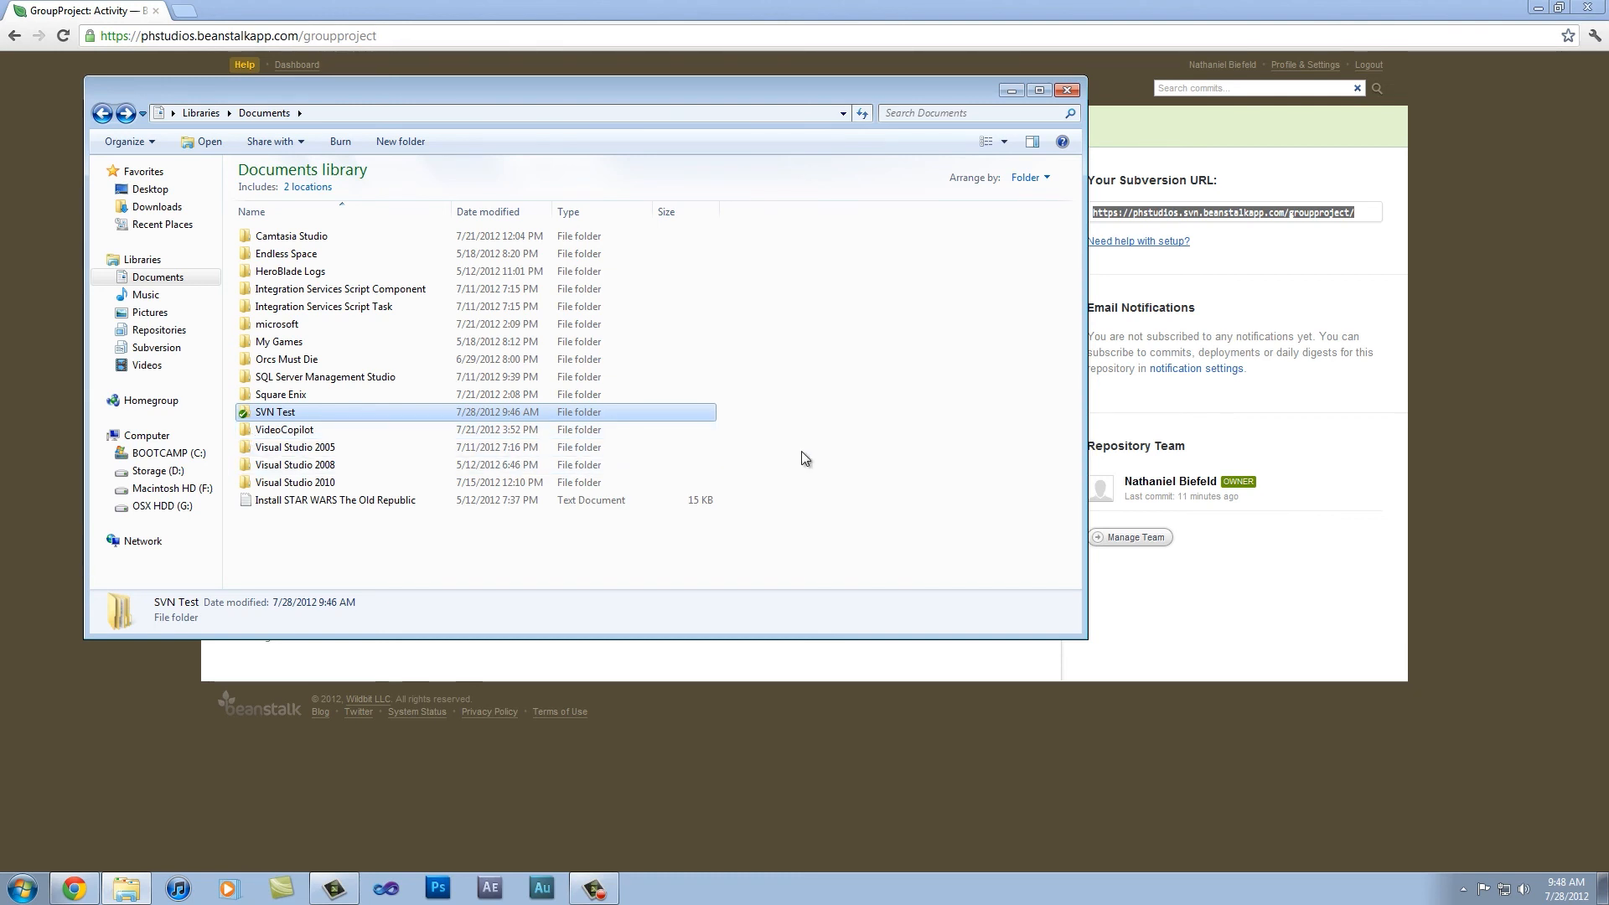
click(1067, 90)
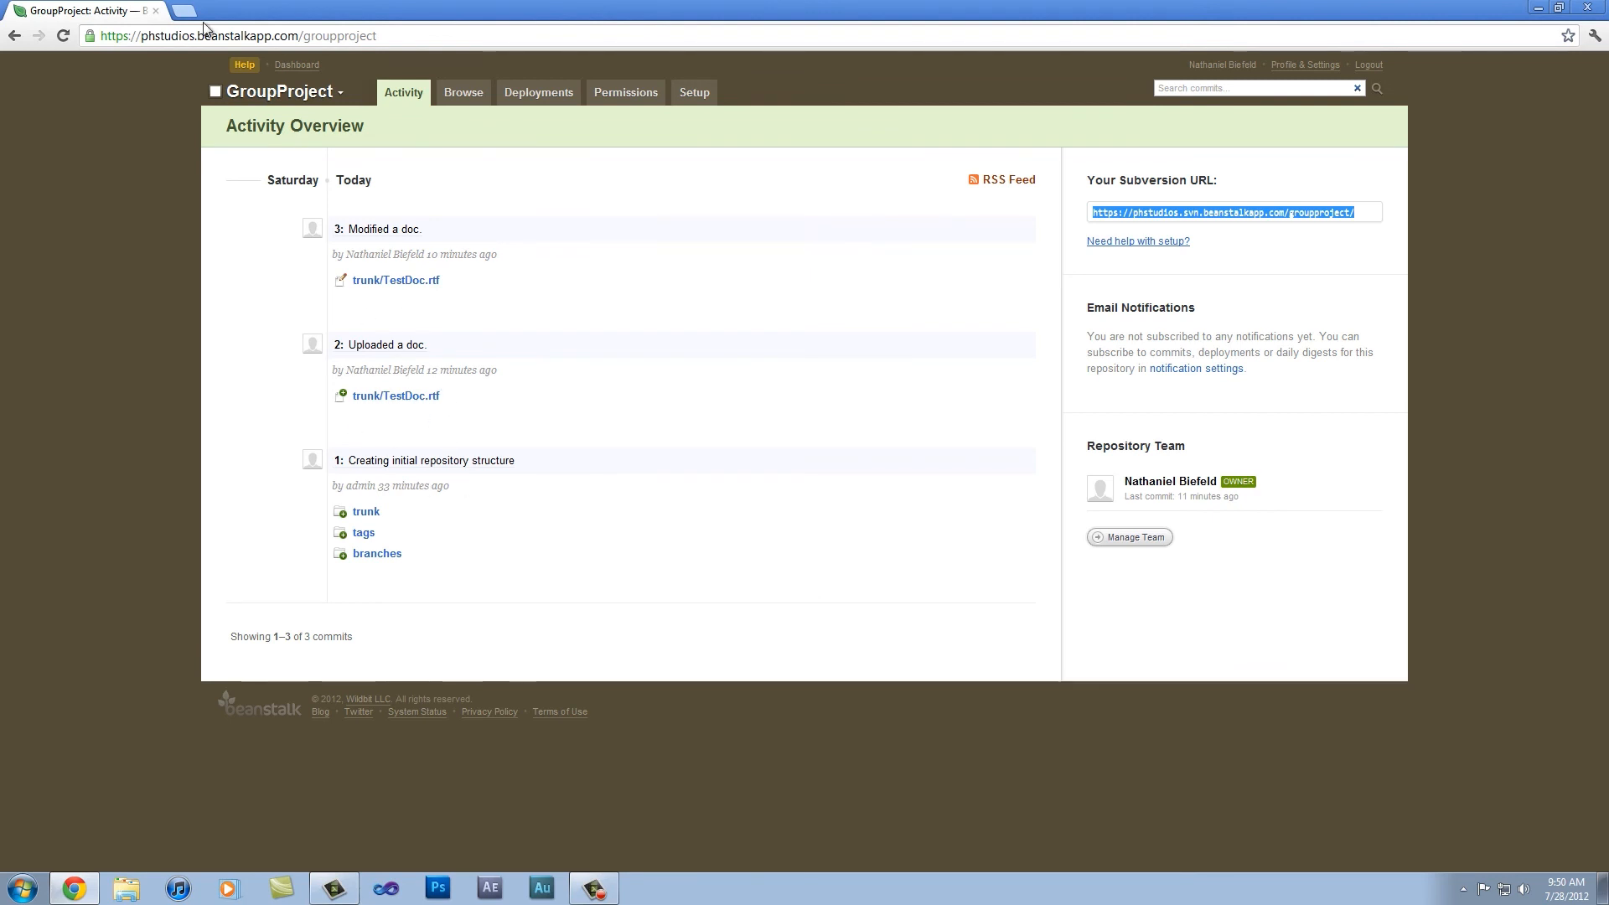
click(295, 92)
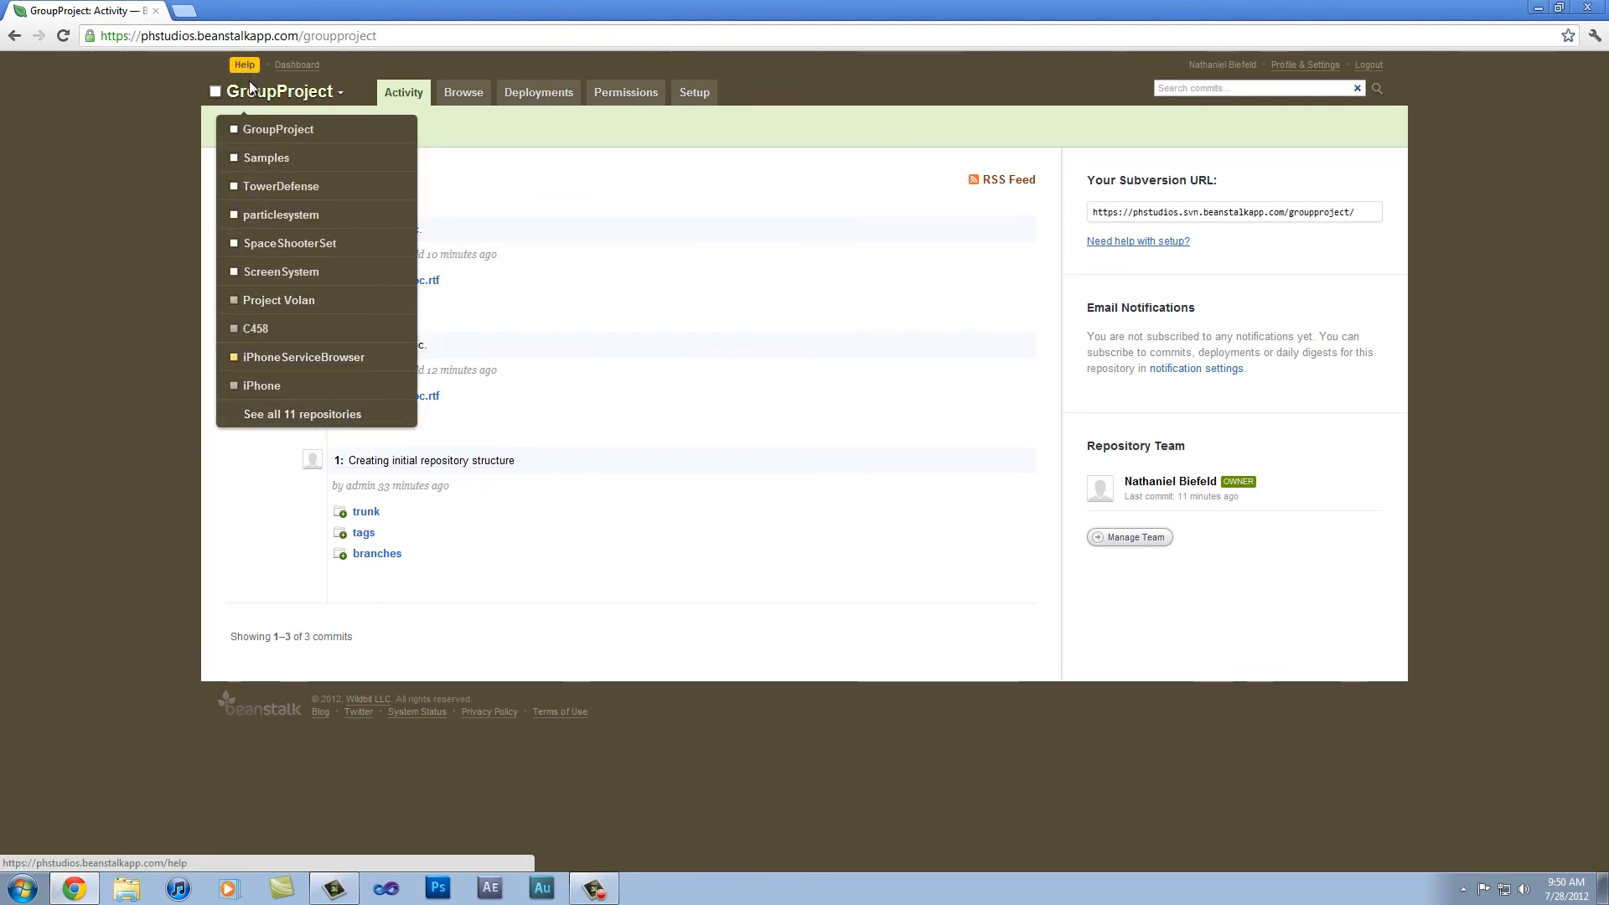
click(266, 93)
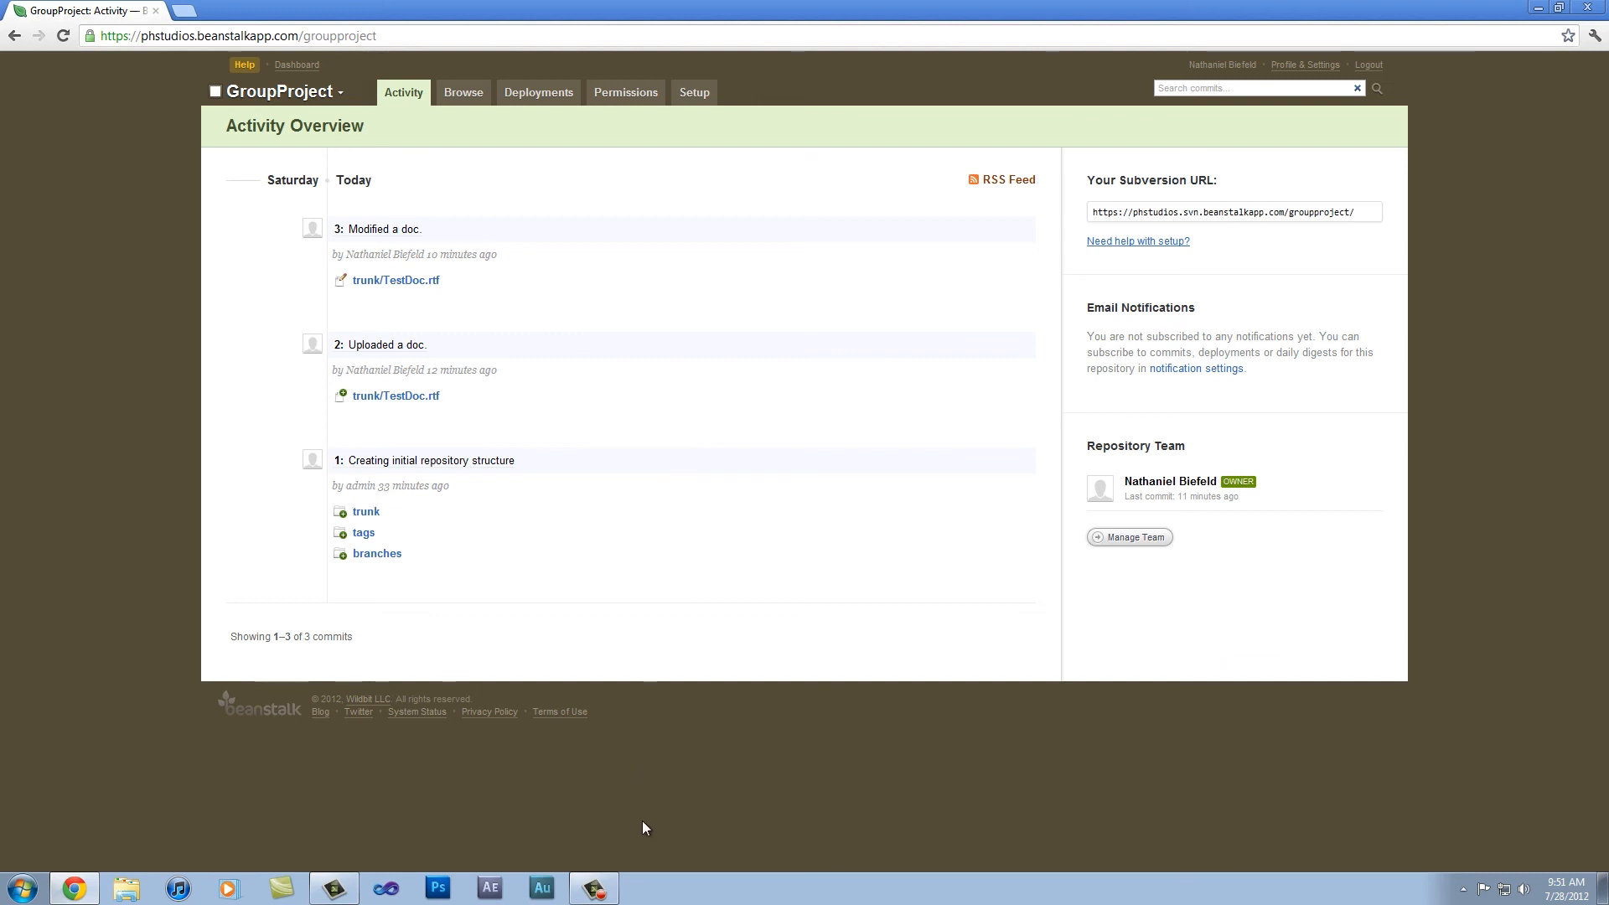
mouse_move(592, 895)
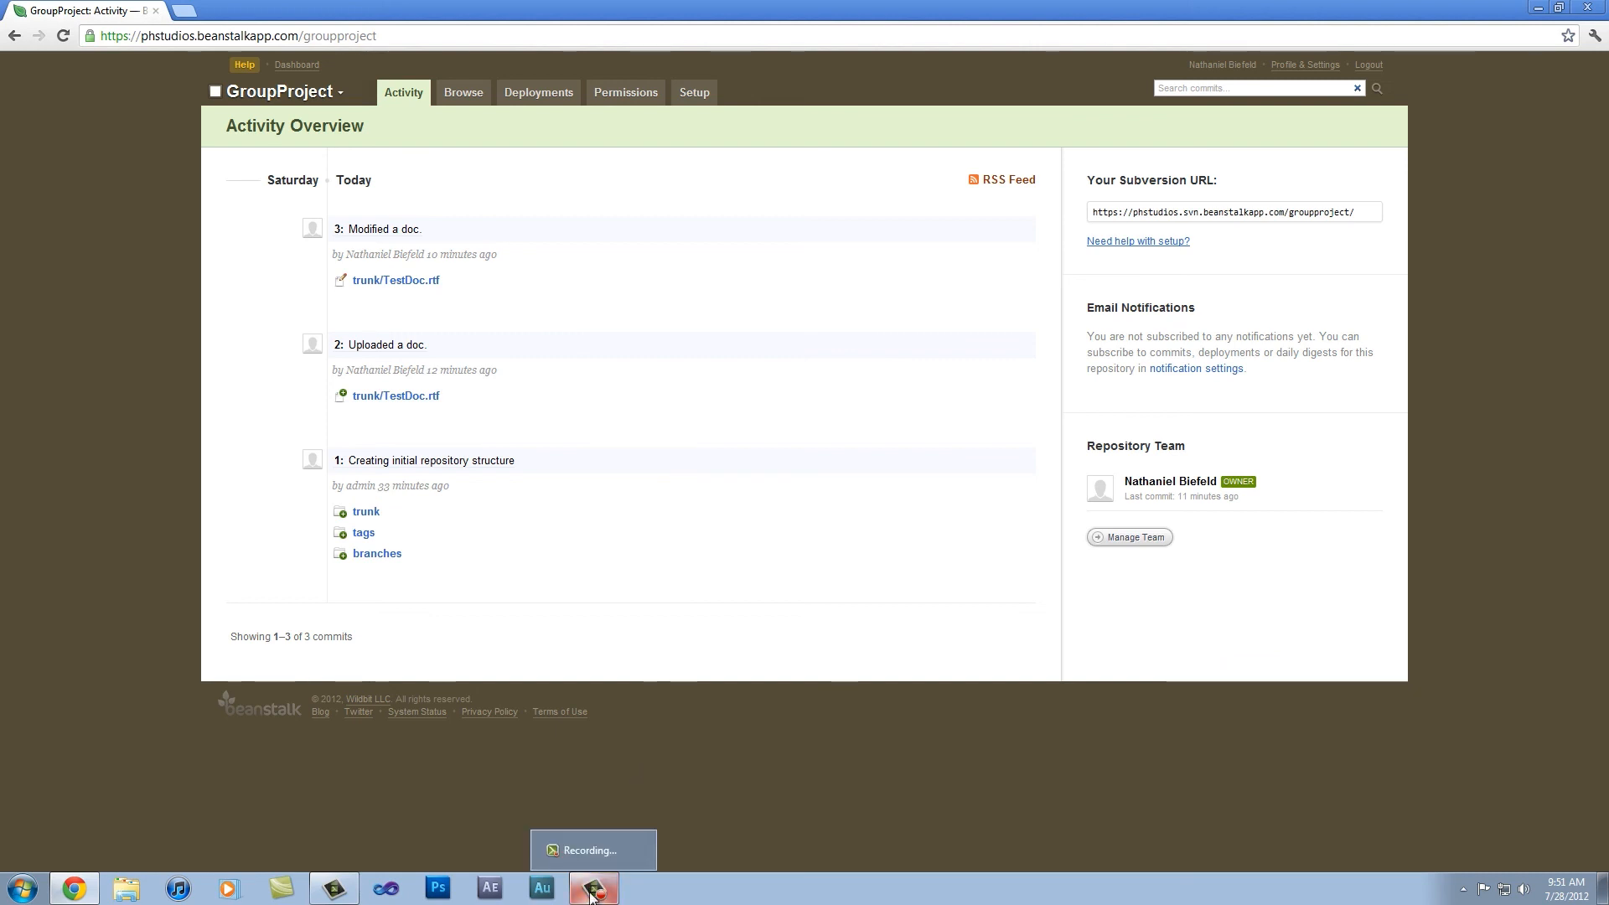
click(592, 895)
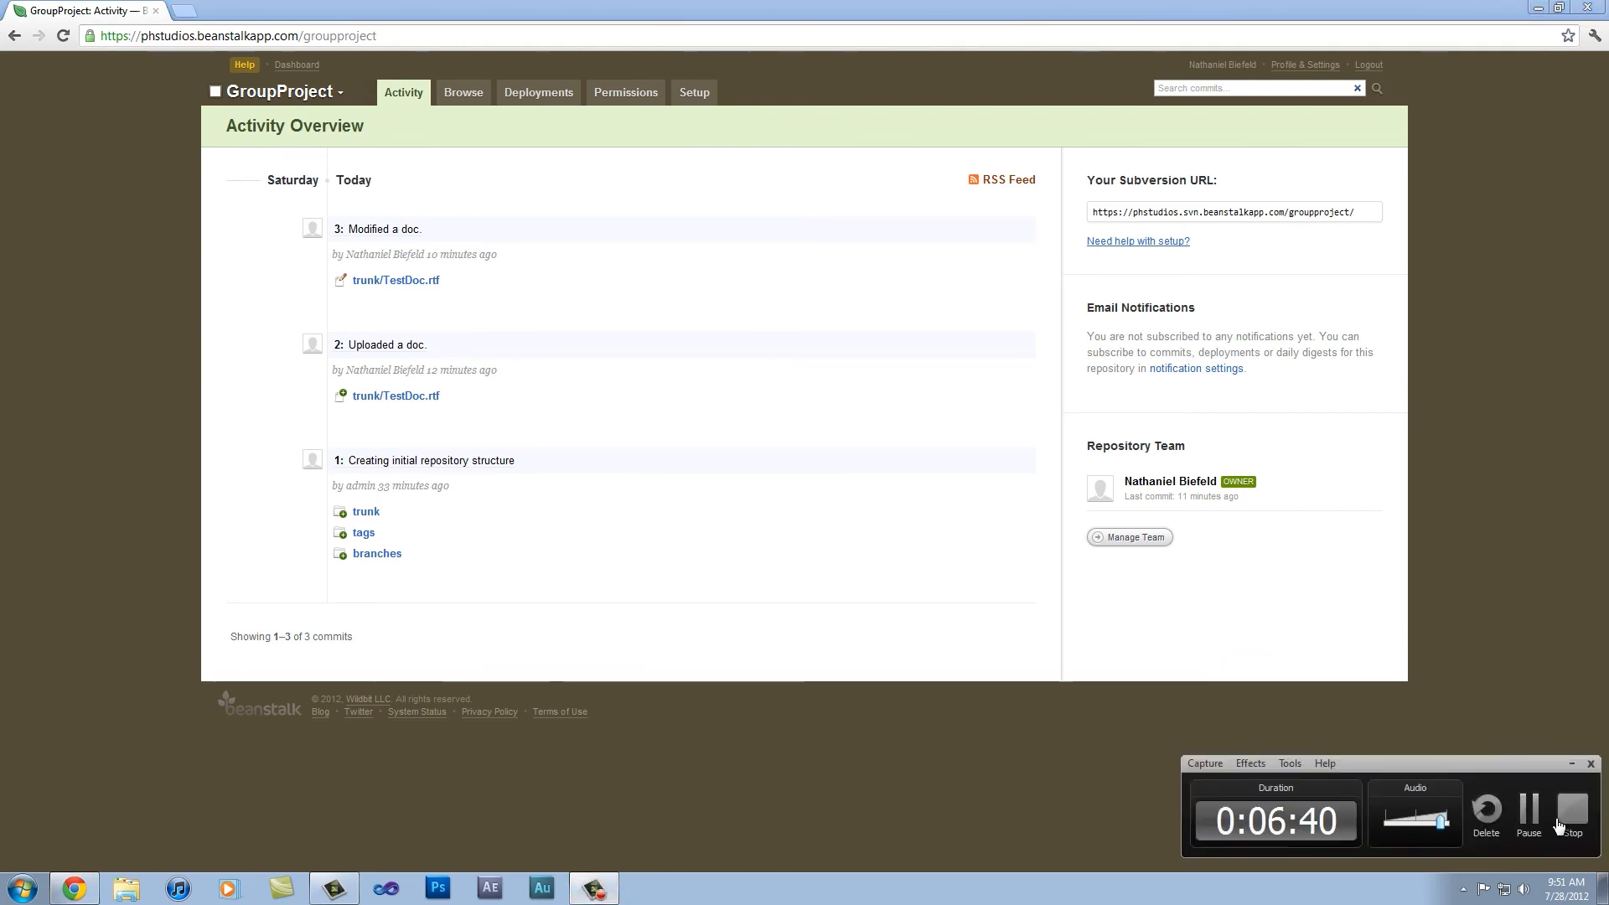